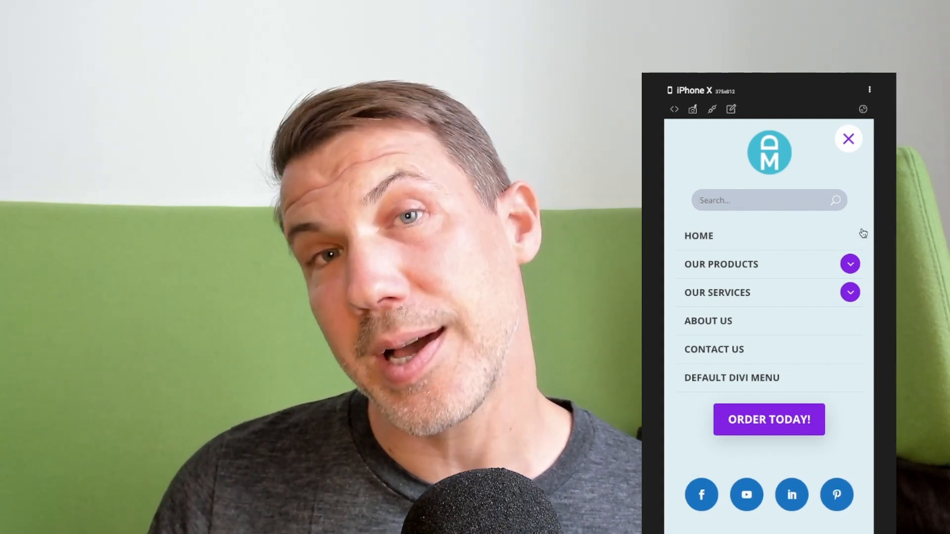
Close the mobile menu in the iPhone X preview and look through the page content behind it
{"action": "left_click", "coordinate": [848, 139]}
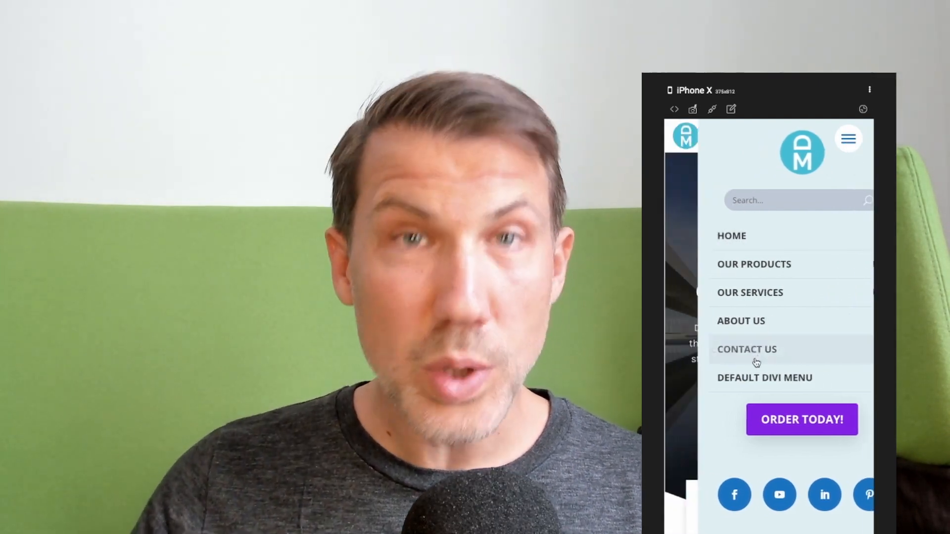
{"action": "scroll", "coordinate": [756, 356], "scroll_direction": "down", "scroll_amount": 3}
{"action": "scroll", "coordinate": [760, 355], "scroll_direction": "down", "scroll_amount": 5}
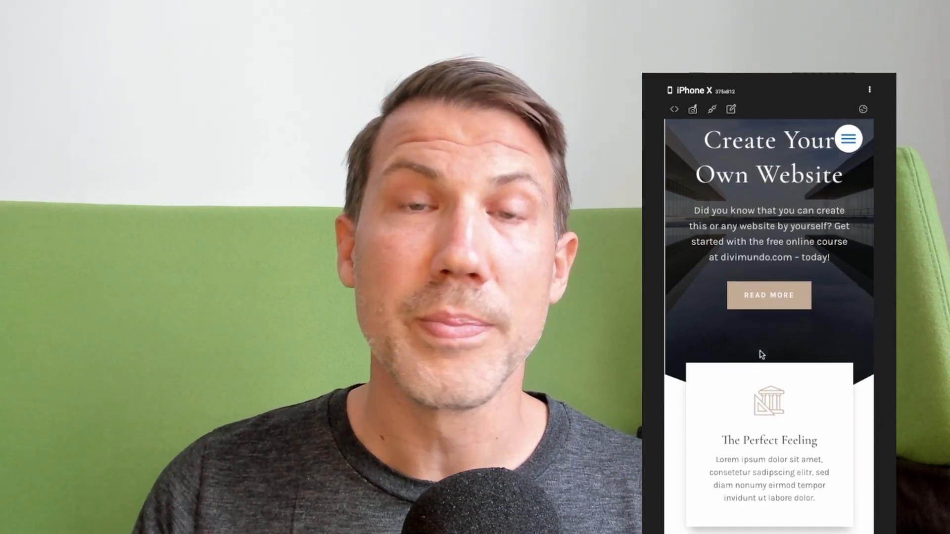
{"action": "scroll", "coordinate": [760, 351], "scroll_direction": "down", "scroll_amount": 7}
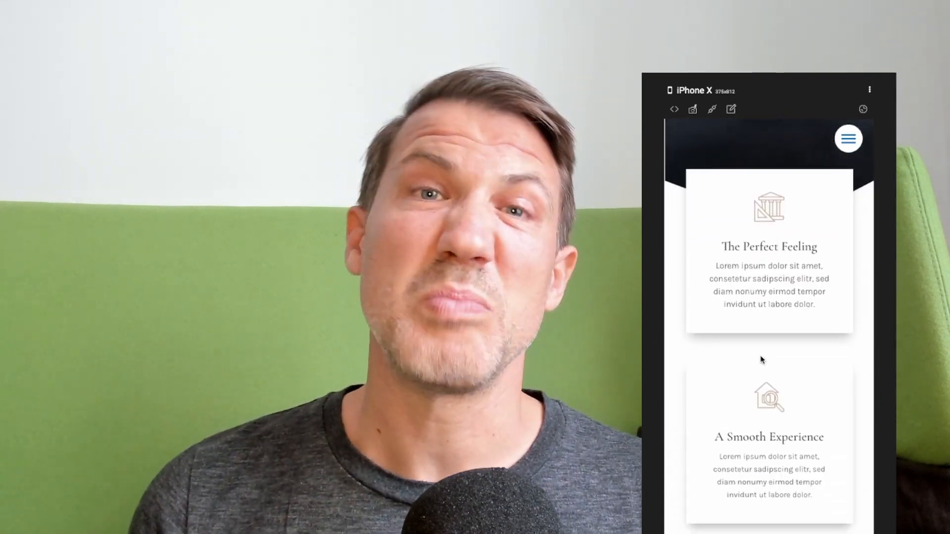
{"action": "scroll", "coordinate": [761, 352], "scroll_direction": "down", "scroll_amount": 1}
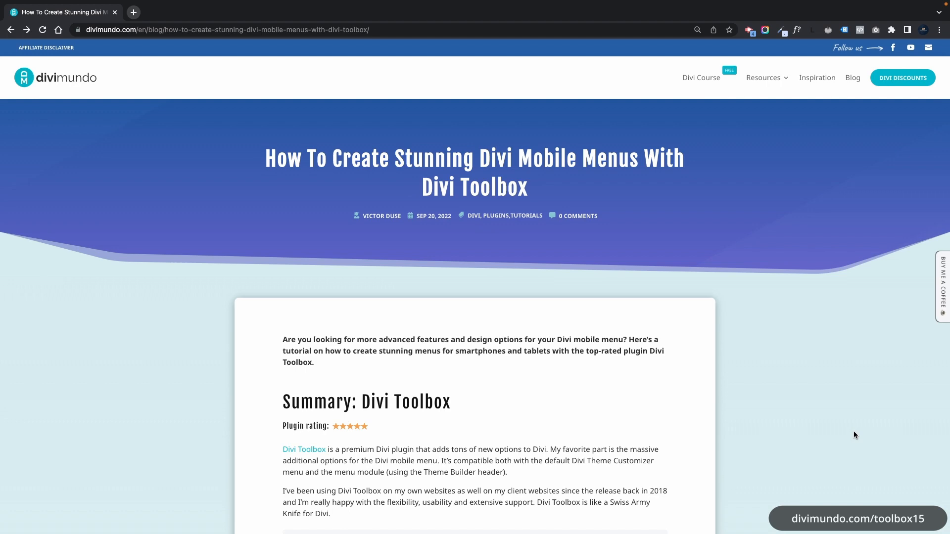
Review the mobile menu features and pricing section in the Divi Toolbox blog article
{"action": "scroll", "coordinate": [755, 379], "scroll_direction": "down", "scroll_amount": 8}
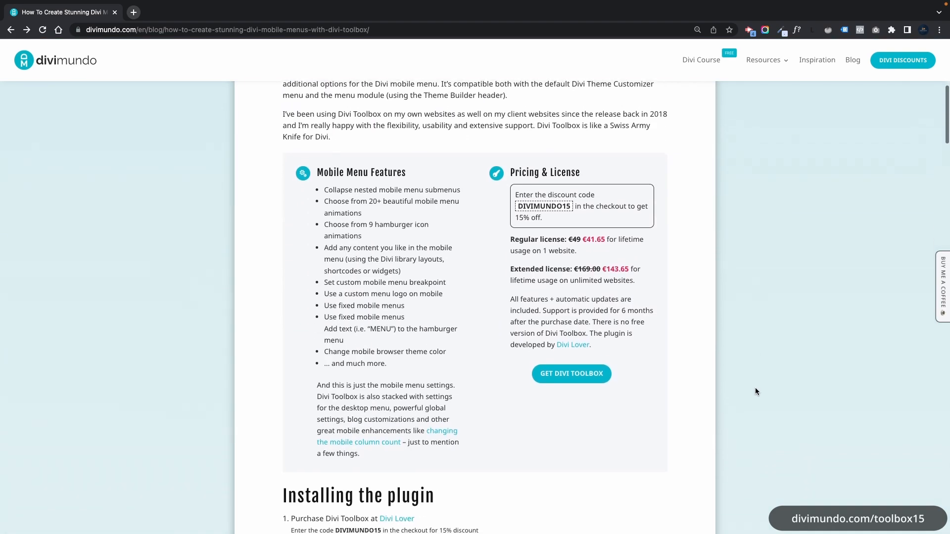
{"action": "scroll", "coordinate": [754, 387], "scroll_direction": "down", "scroll_amount": 2}
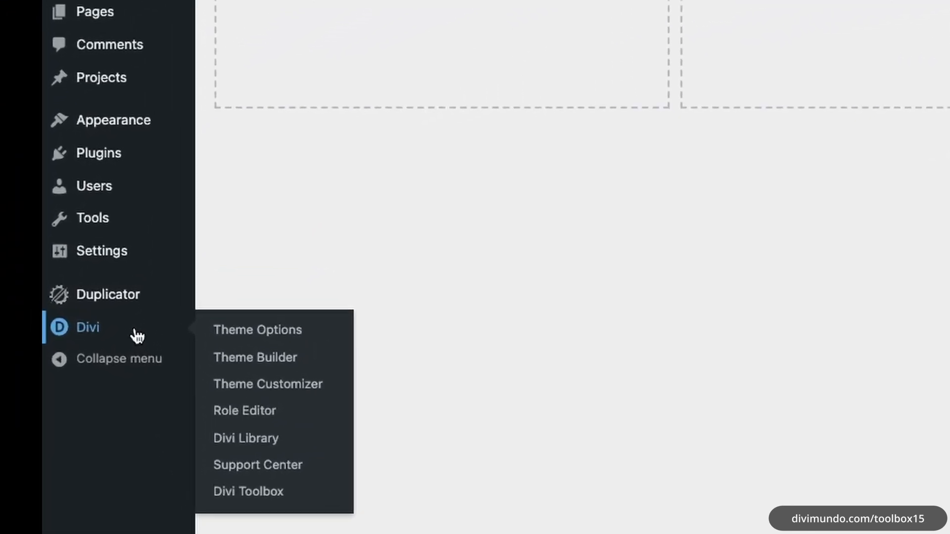
Open the Divi Toolbox settings in the WordPress dashboard and review the Admin options
{"action": "left_click", "coordinate": [268, 503]}
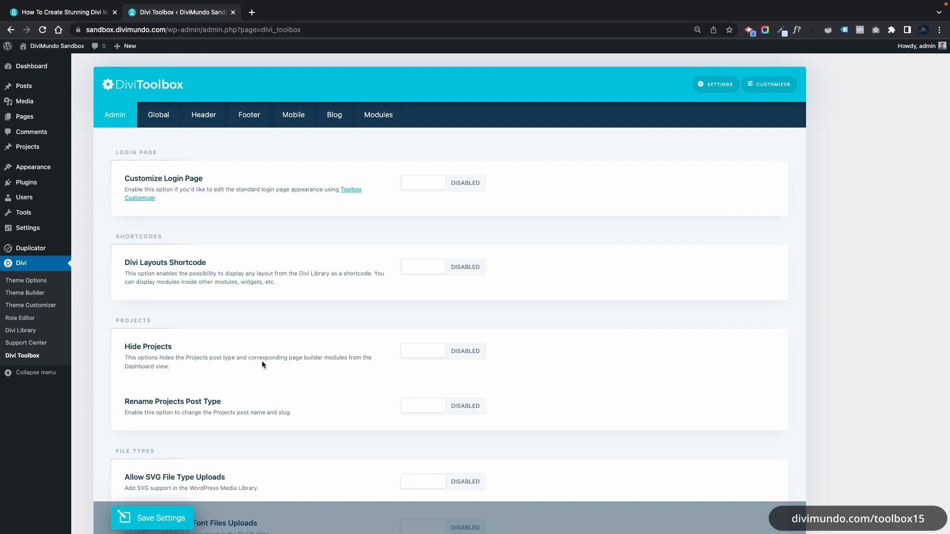
{"action": "scroll", "coordinate": [262, 361], "scroll_direction": "down", "scroll_amount": 3}
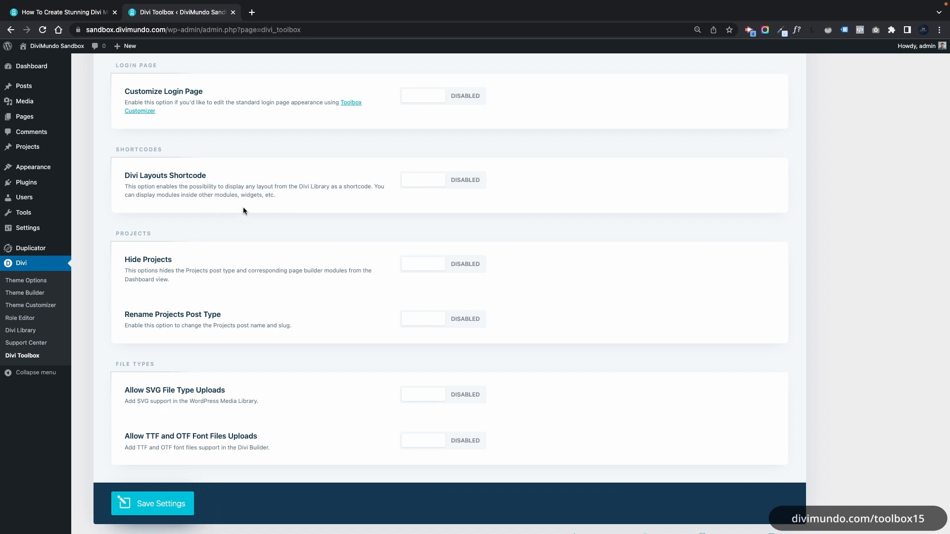
{"action": "scroll", "coordinate": [267, 270], "scroll_direction": "down", "scroll_amount": 2}
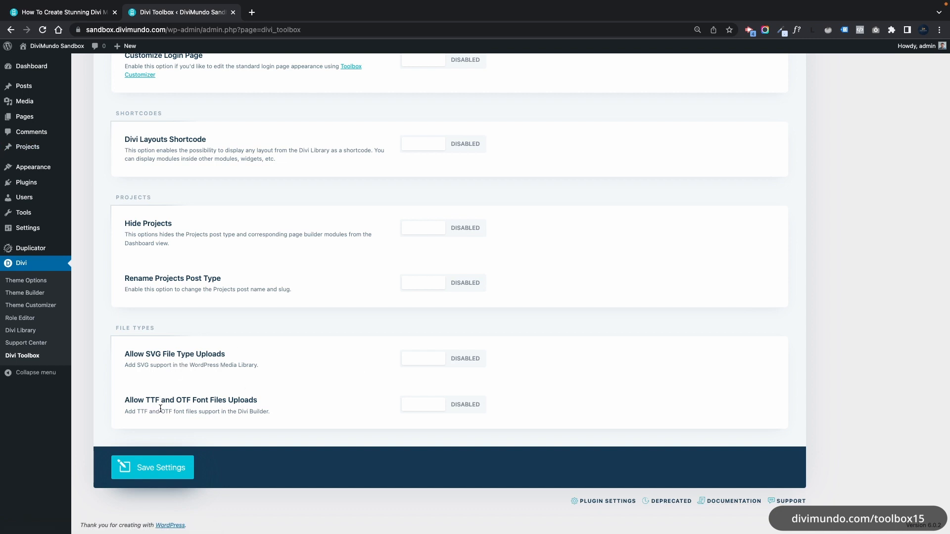
{"action": "scroll", "coordinate": [224, 410], "scroll_direction": "up", "scroll_amount": 3}
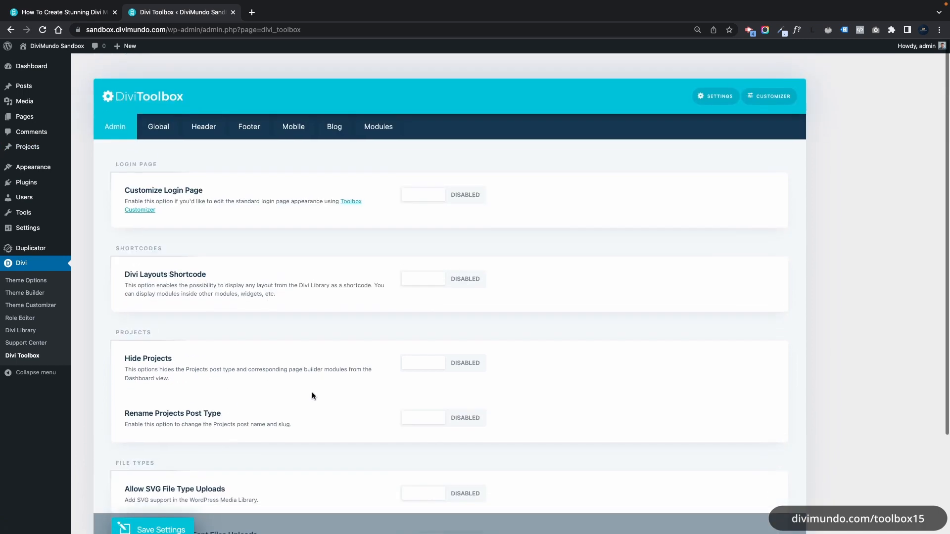
Examine the Global and Header options in the Divi Toolbox settings
{"action": "left_click", "coordinate": [145, 109]}
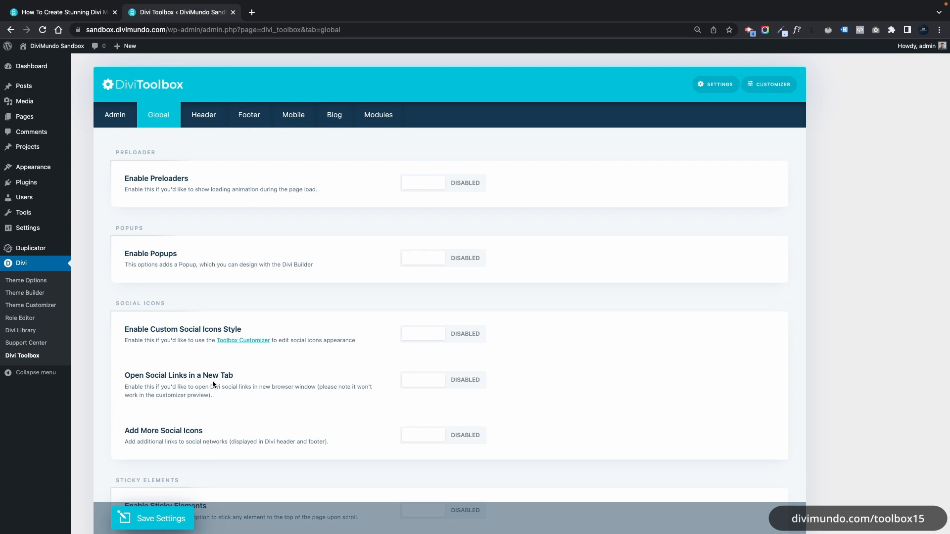
{"action": "scroll", "coordinate": [214, 384], "scroll_direction": "down", "scroll_amount": 3}
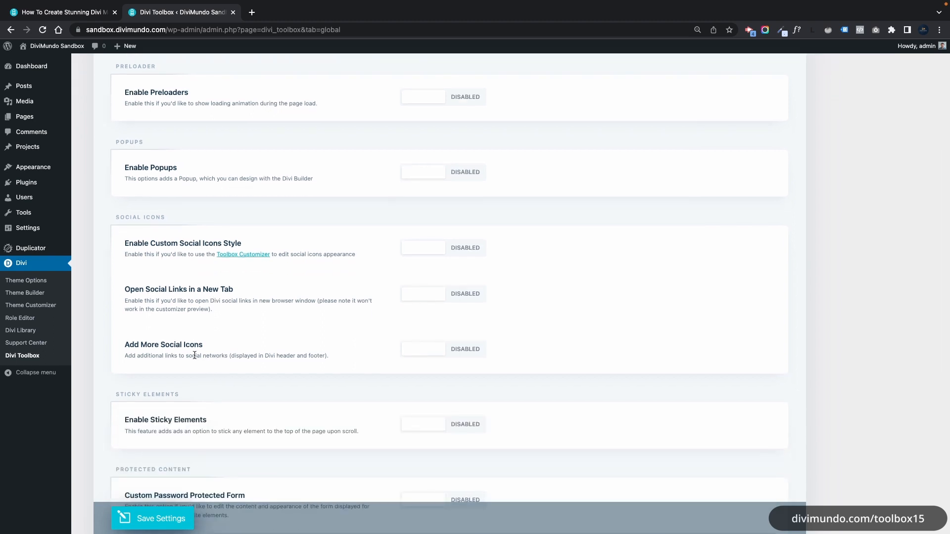
{"action": "scroll", "coordinate": [194, 356], "scroll_direction": "up", "scroll_amount": 3}
{"action": "left_click", "coordinate": [217, 124]}
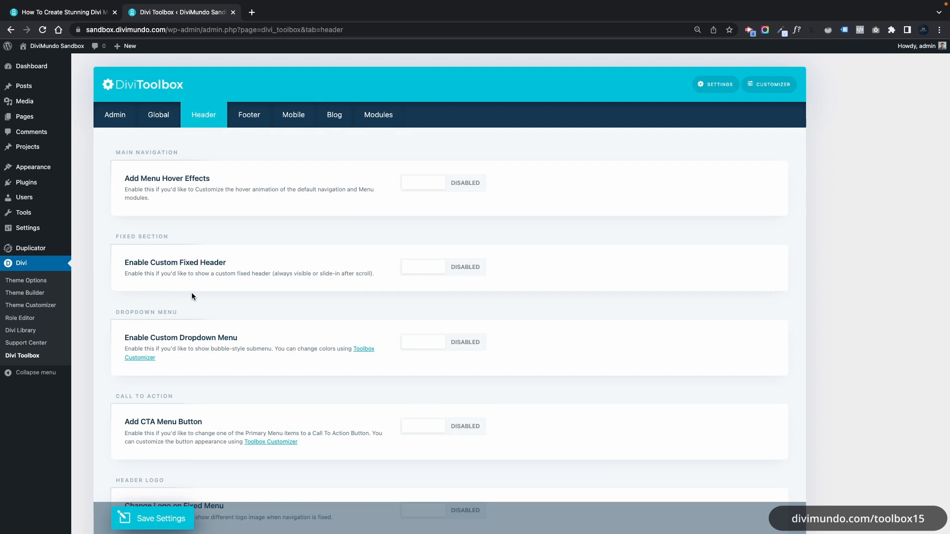
{"action": "scroll", "coordinate": [192, 296], "scroll_direction": "down", "scroll_amount": 4}
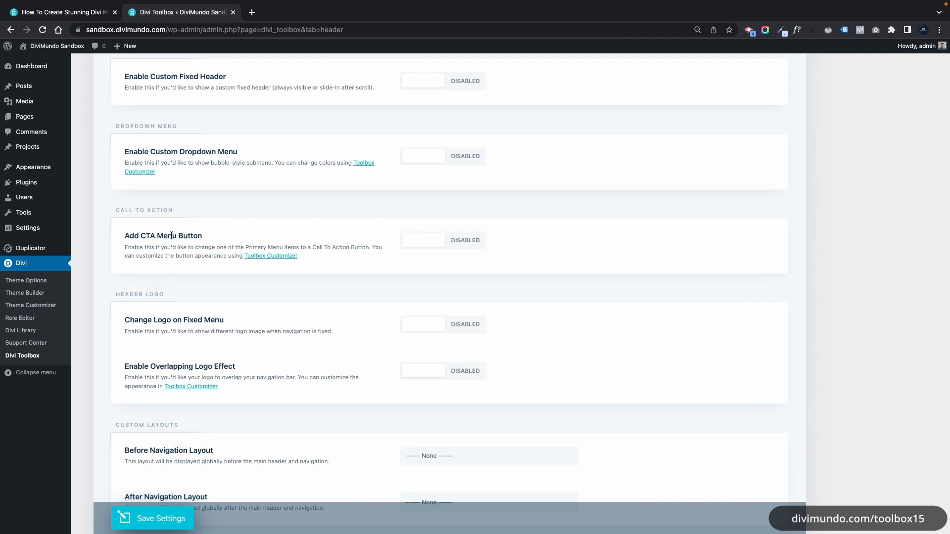
{"action": "scroll", "coordinate": [171, 236], "scroll_direction": "up", "scroll_amount": 4}
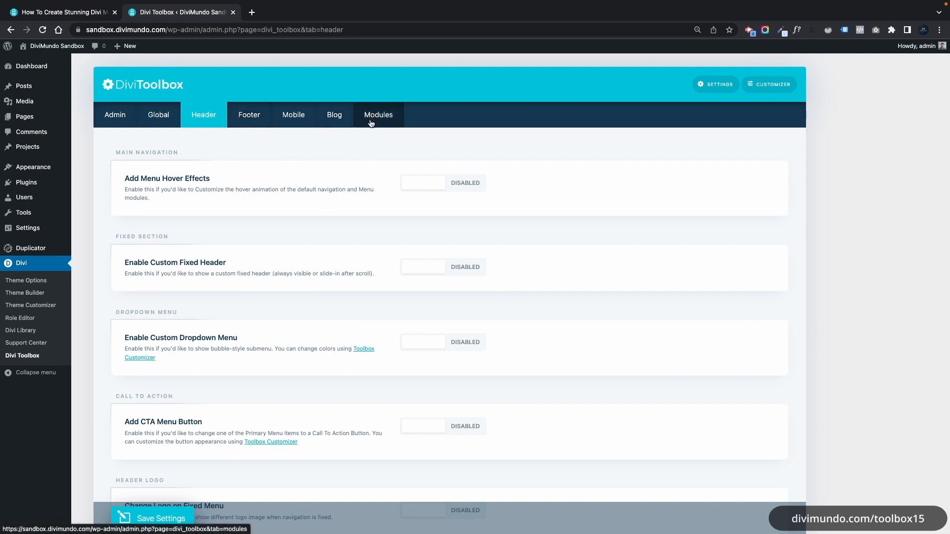
Enable Mobile Browser Theme Color in the Mobile settings with purple #8224e3, and save the settings
{"action": "left_click", "coordinate": [293, 117]}
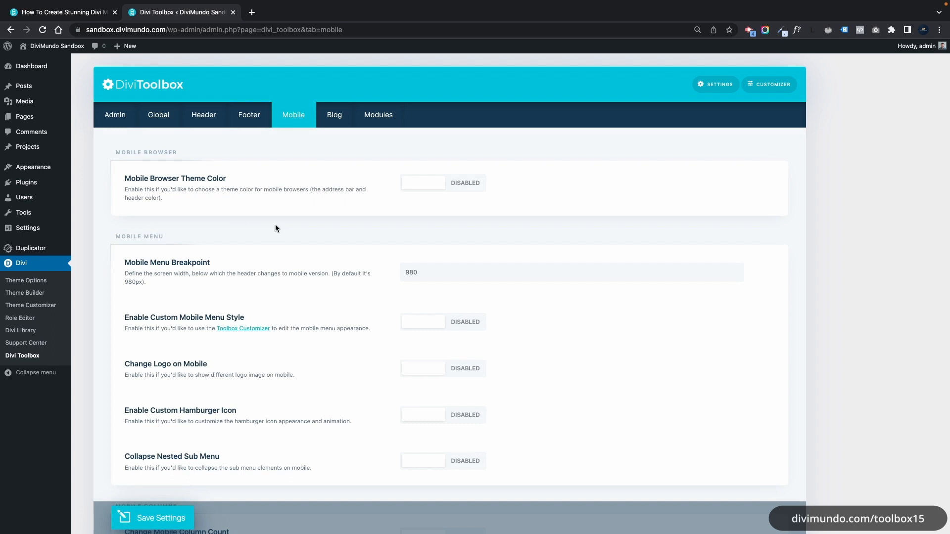
{"action": "left_click", "coordinate": [452, 186]}
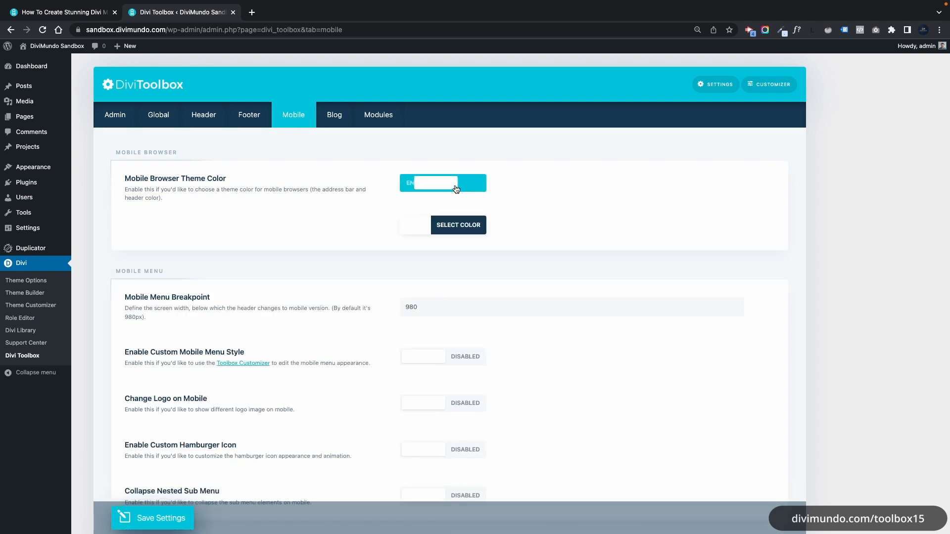
{"action": "left_click", "coordinate": [425, 233]}
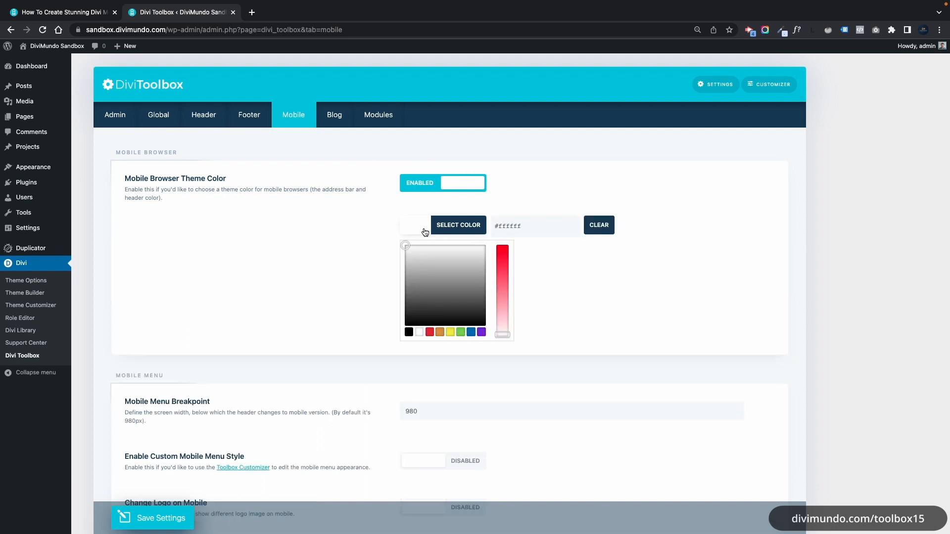
{"action": "left_click", "coordinate": [483, 334]}
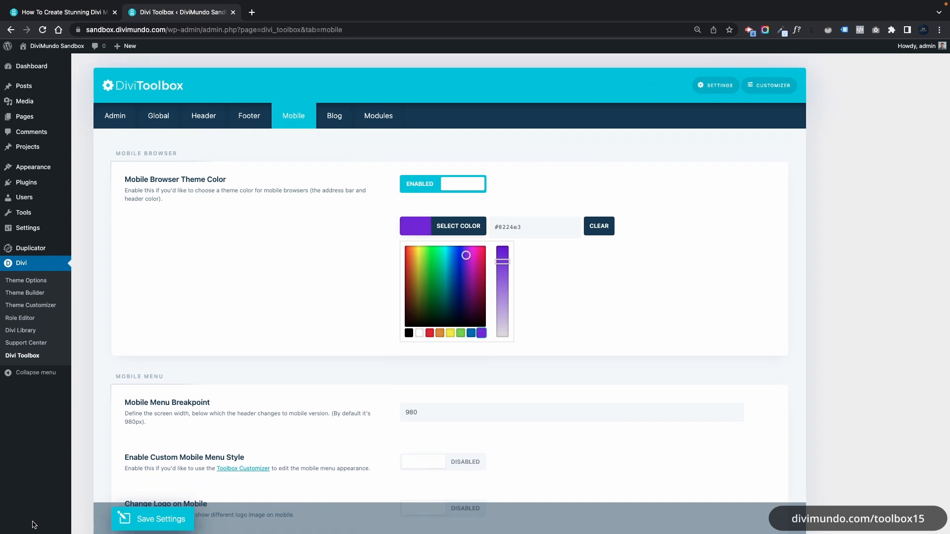
{"action": "left_click", "coordinate": [149, 517]}
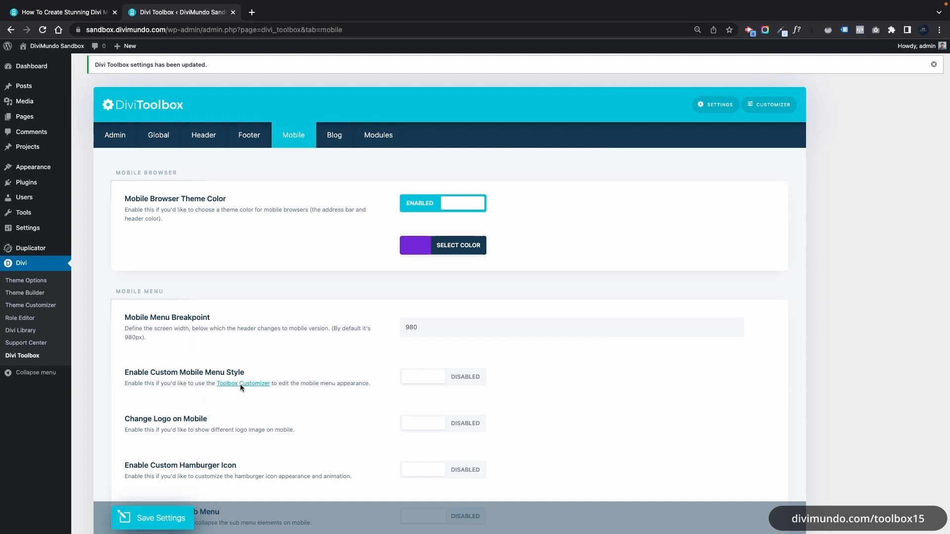
Inspect the Divi Toolbox demo page in an iPhone XR preview and test opening and closing its mobile menu
{"action": "scroll", "coordinate": [274, 387], "scroll_direction": "down", "scroll_amount": 4}
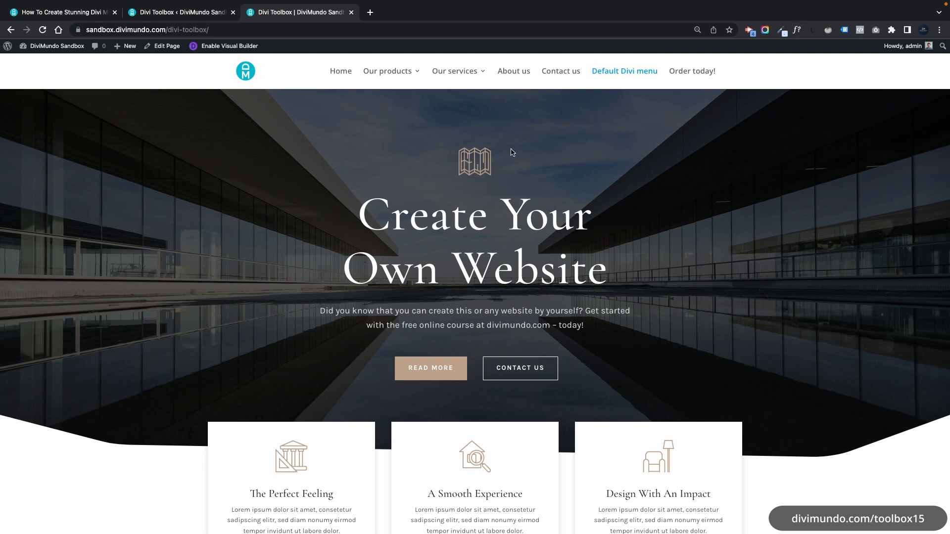
{"action": "right_click", "coordinate": [562, 143]}
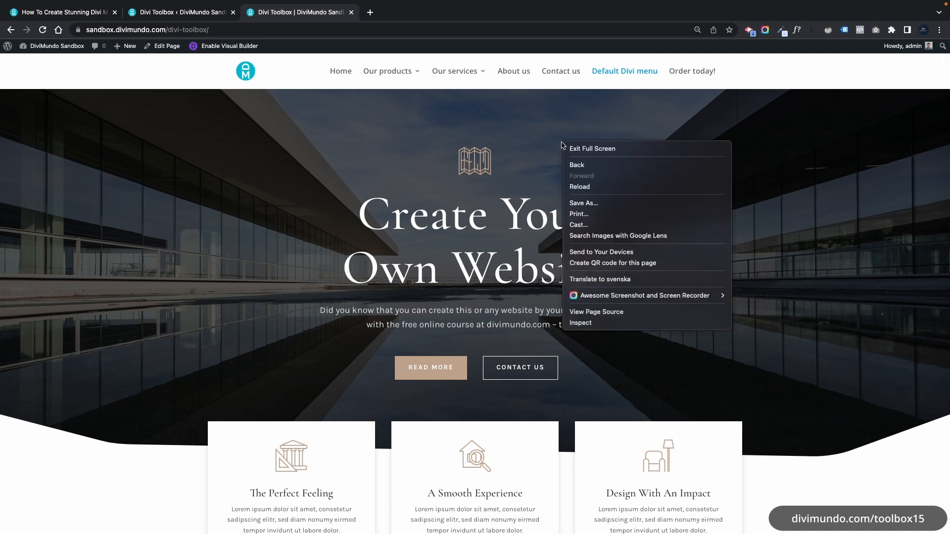
{"action": "left_click", "coordinate": [597, 323]}
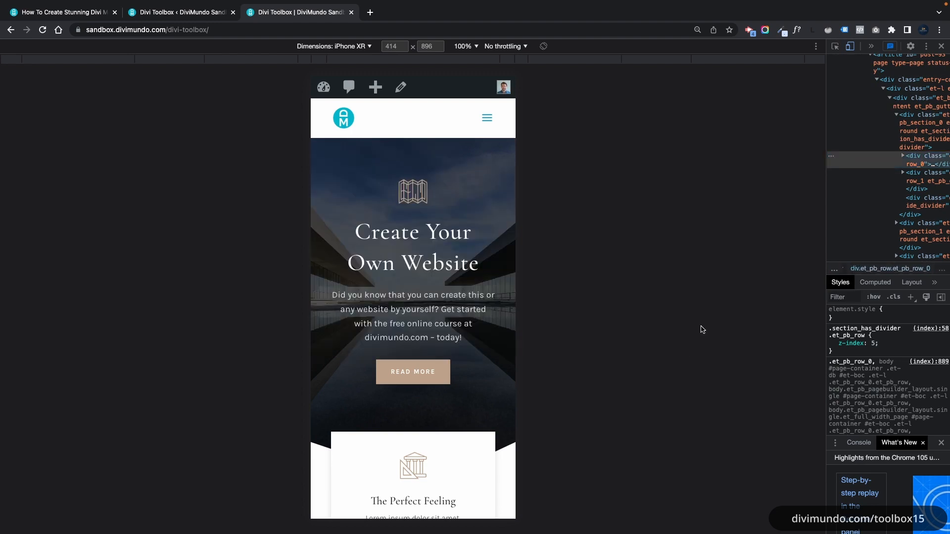
{"action": "left_click", "coordinate": [487, 117]}
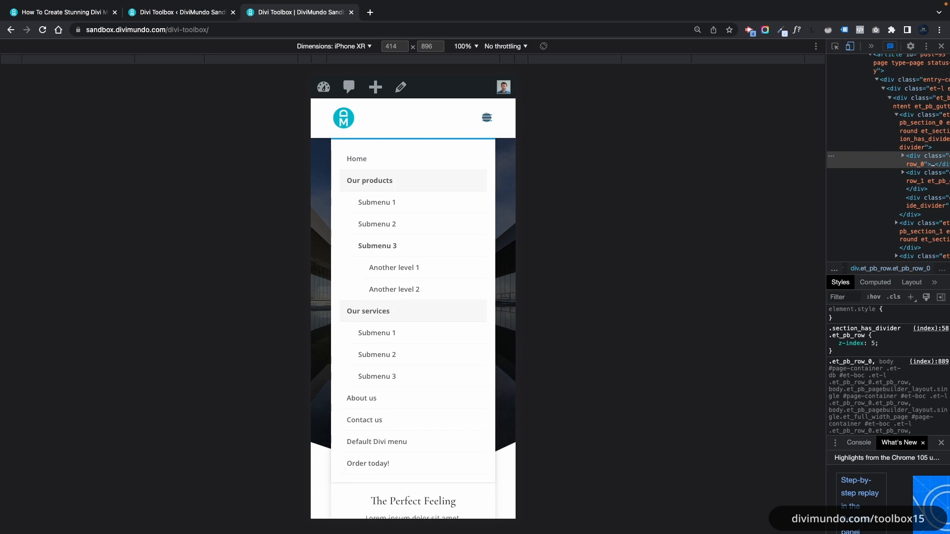
{"action": "left_click", "coordinate": [486, 117]}
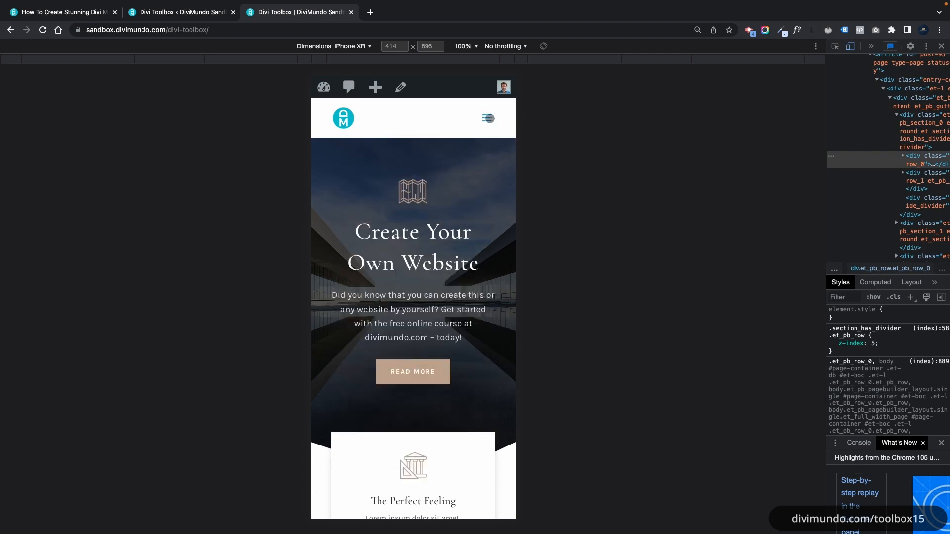
{"action": "left_click", "coordinate": [488, 117]}
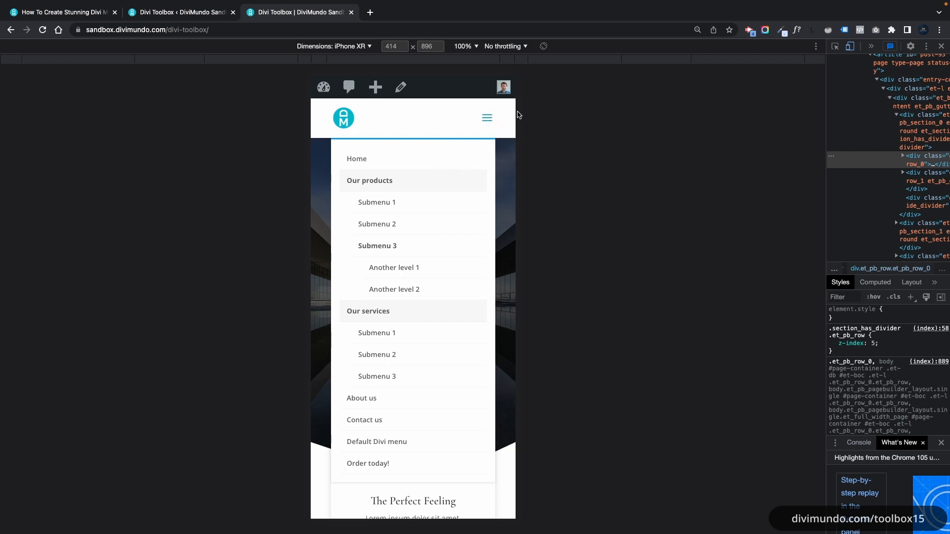
Switch the device preview to Responsive and compare the menu at widths of about 971 px and 1181 px
{"action": "left_click", "coordinate": [364, 48]}
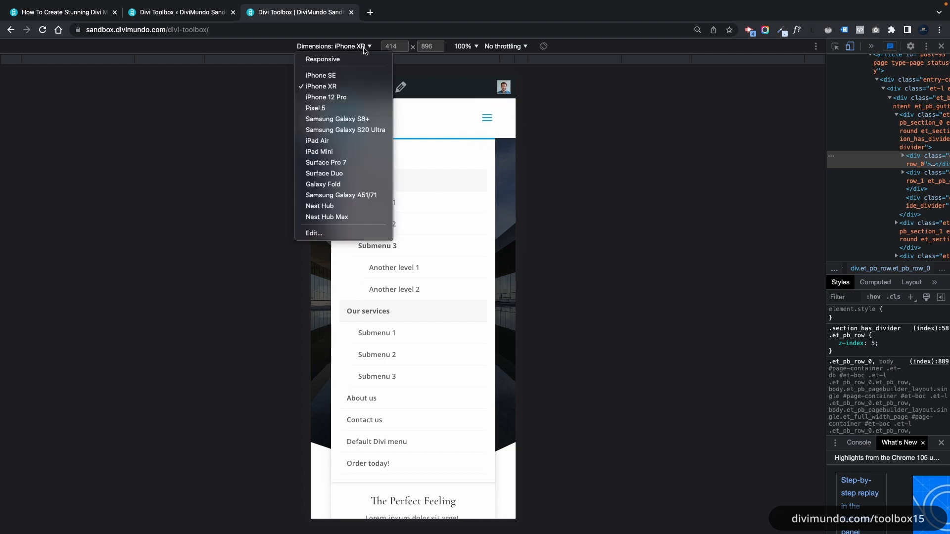
{"action": "left_click", "coordinate": [336, 60]}
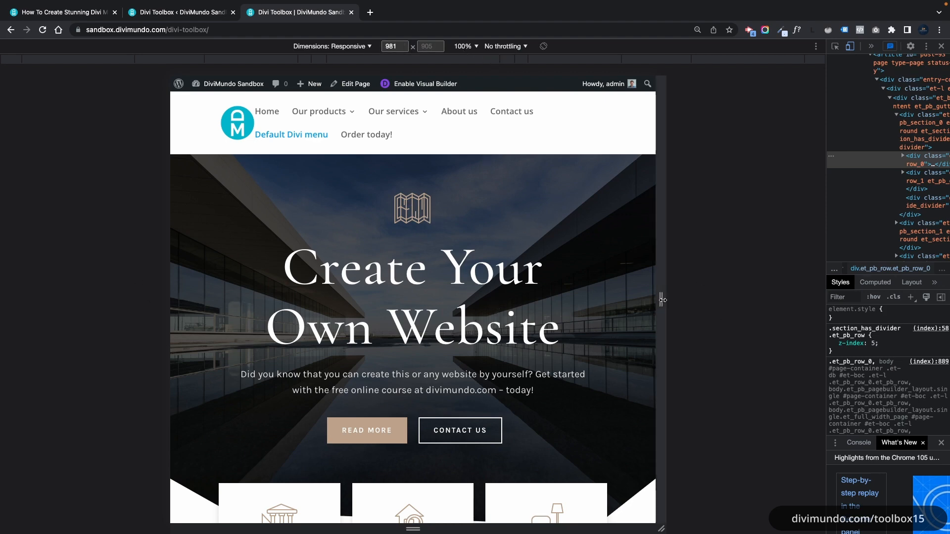
{"action": "left_click_drag", "start_coordinate": [662, 299], "coordinate": [660, 299]}
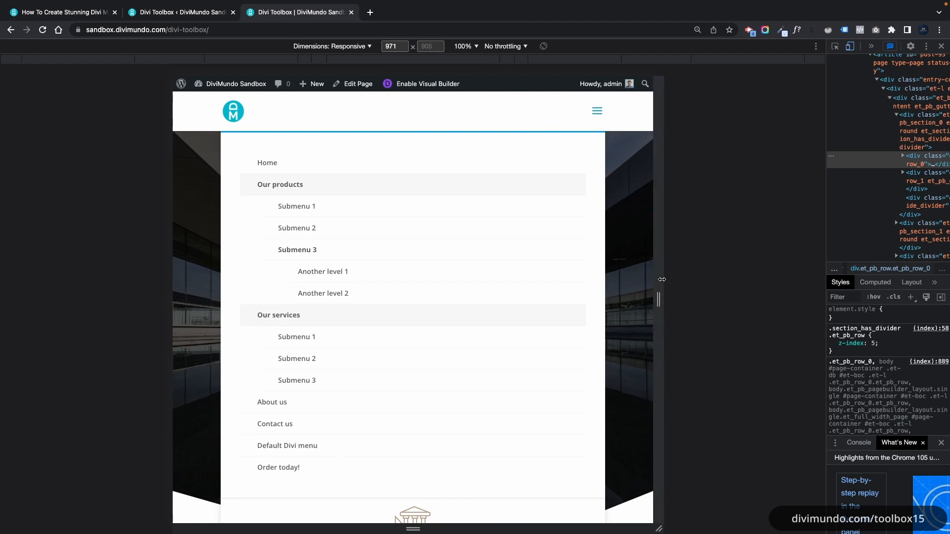
{"action": "left_click_drag", "start_coordinate": [658, 300], "coordinate": [713, 309]}
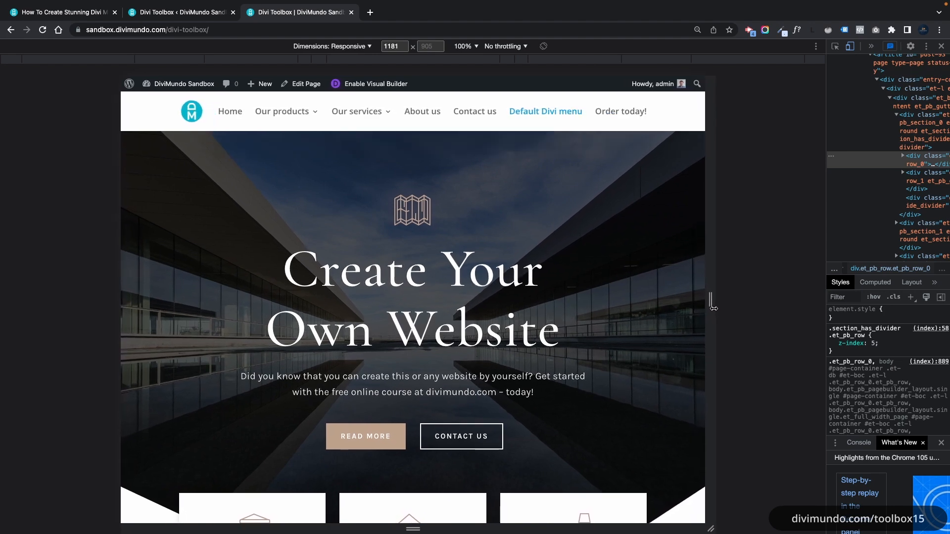
Fine-tune the responsive preview width to 1175 px while checking the desktop menu's layout
{"action": "left_click", "coordinate": [394, 46]}
{"action": "key", "text": "Down"}
{"action": "key", "text": "Down"}
{"action": "key", "text": "Down"}
{"action": "key", "text": "Down"}
{"action": "key", "text": "Down"}
{"action": "key", "text": "Down"}
{"action": "key", "text": "Down"}
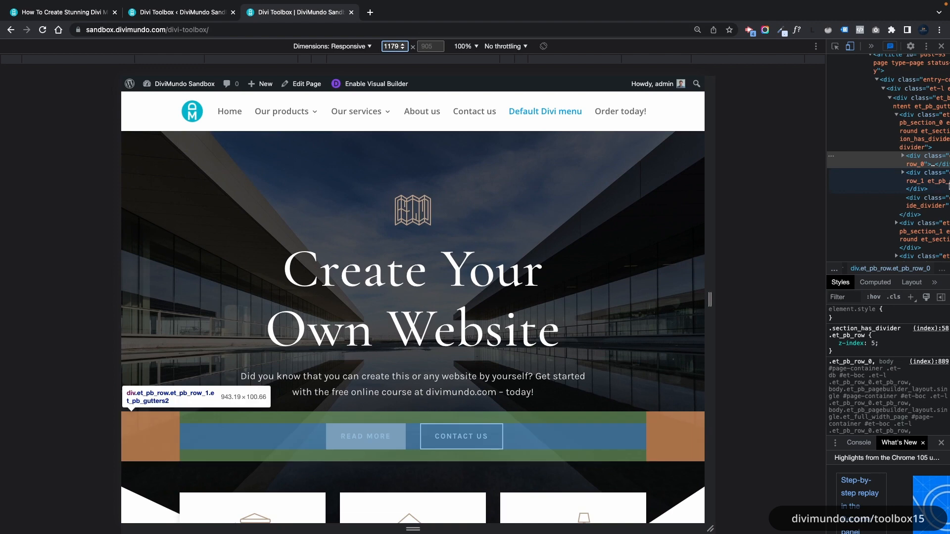
{"action": "key", "text": "Up"}
{"action": "key", "text": "Up"}
{"action": "key", "text": "Up"}
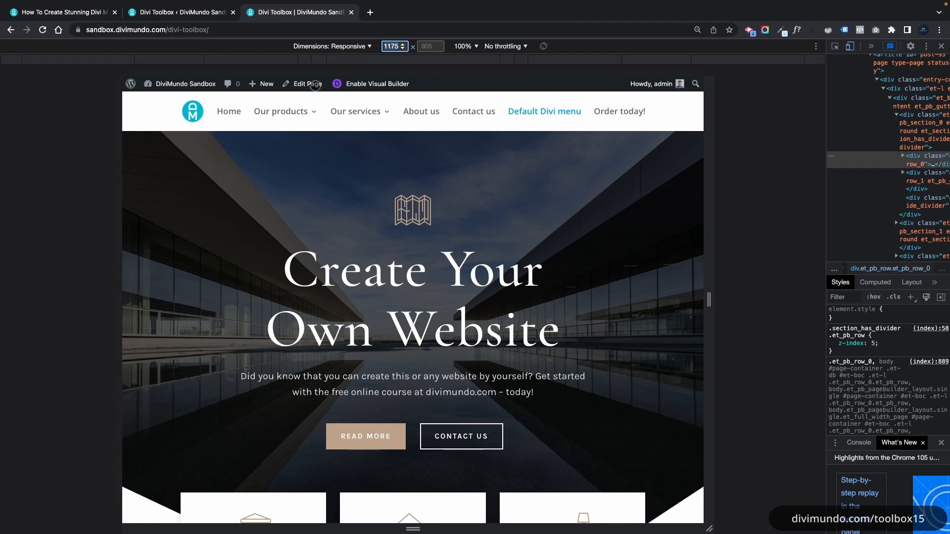
Set the Mobile Menu Breakpoint to 1175 in the Divi Toolbox settings and save the settings
{"action": "left_click", "coordinate": [182, 13]}
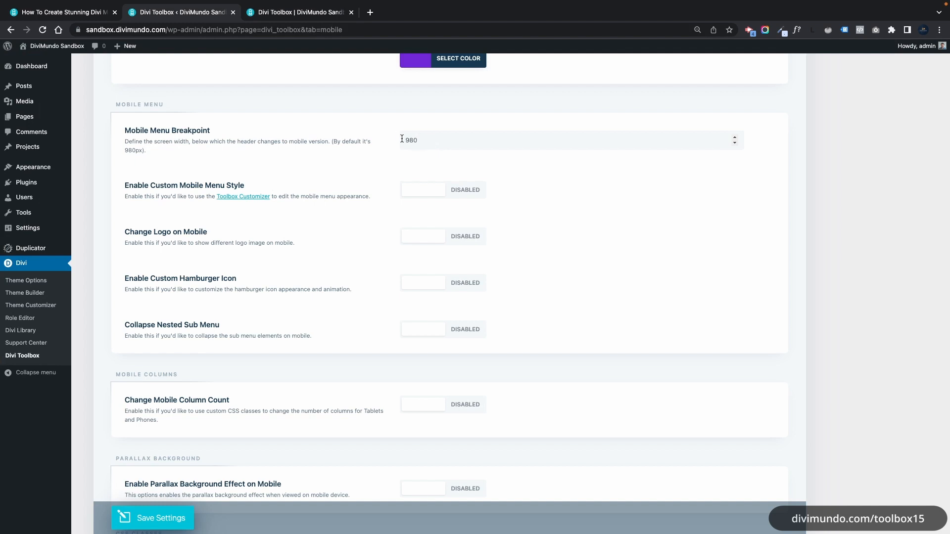
{"action": "double_click", "coordinate": [456, 142]}
{"action": "type", "text": "1175"}
{"action": "scroll", "coordinate": [321, 257], "scroll_direction": "down", "scroll_amount": 3}
{"action": "left_click", "coordinate": [134, 521]}
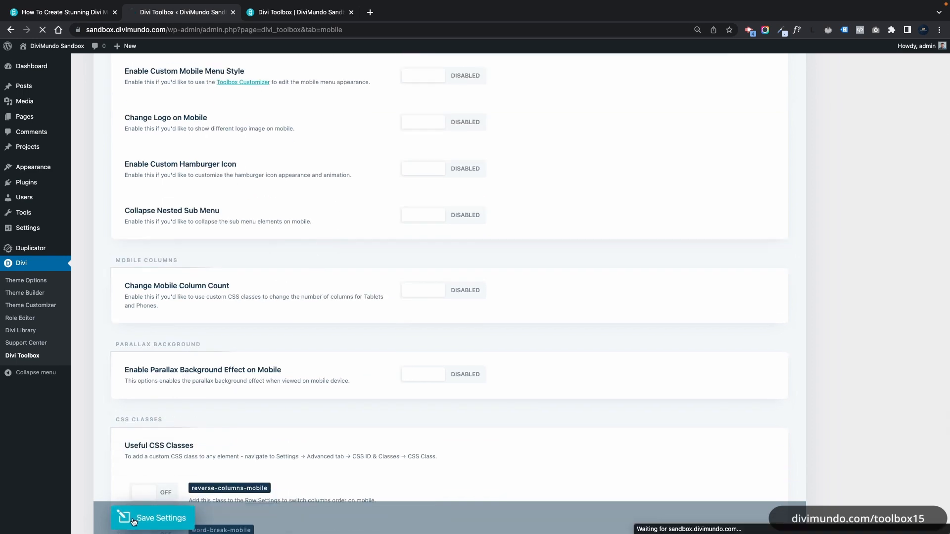
Narrow the demo page's responsive preview to 1133 px, reload it and test the hamburger menu under the new breakpoint
{"action": "left_click", "coordinate": [315, 15]}
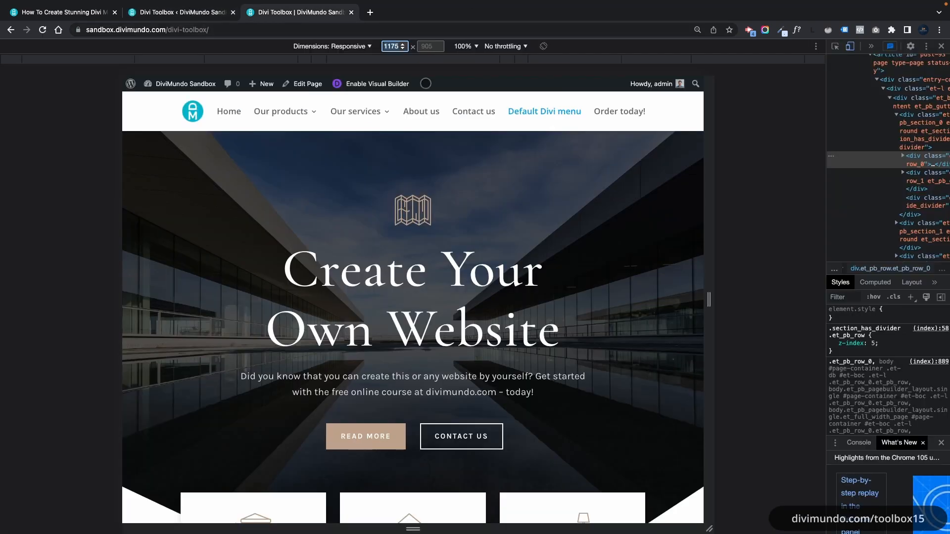
{"action": "left_click", "coordinate": [403, 47]}
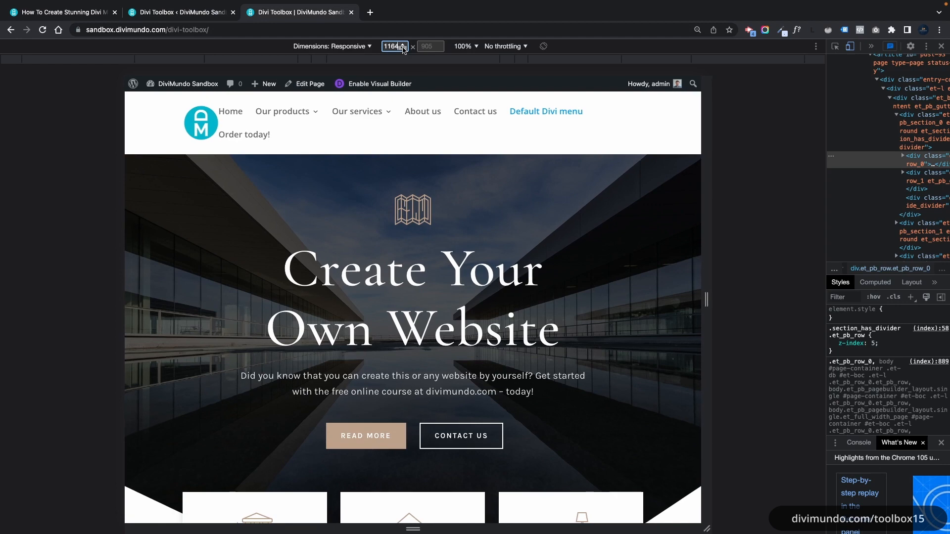
{"action": "left_click", "coordinate": [403, 48]}
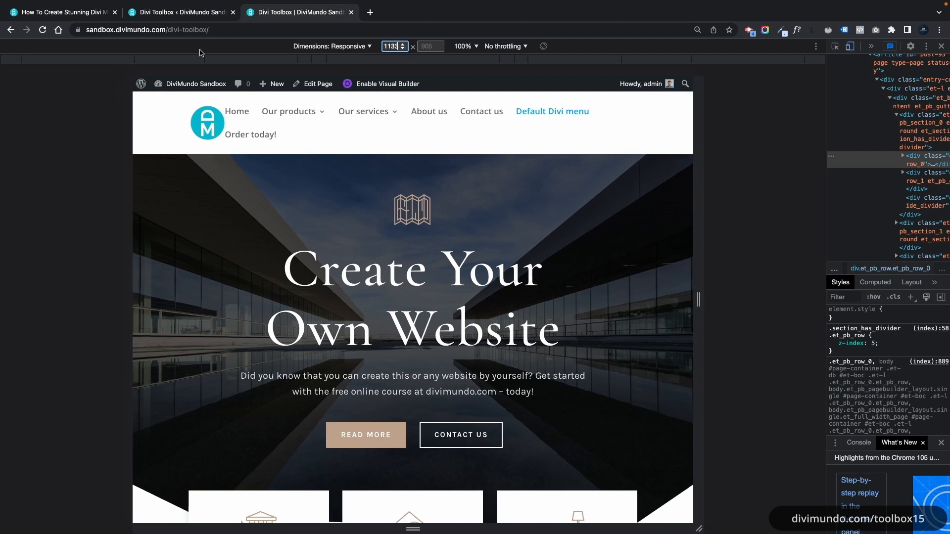
{"action": "left_click", "coordinate": [42, 30]}
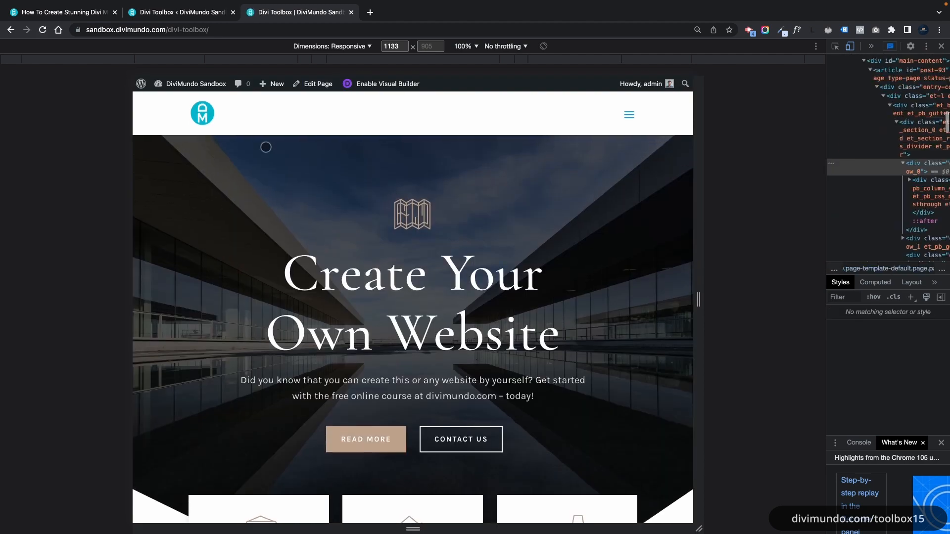
{"action": "left_click", "coordinate": [629, 115]}
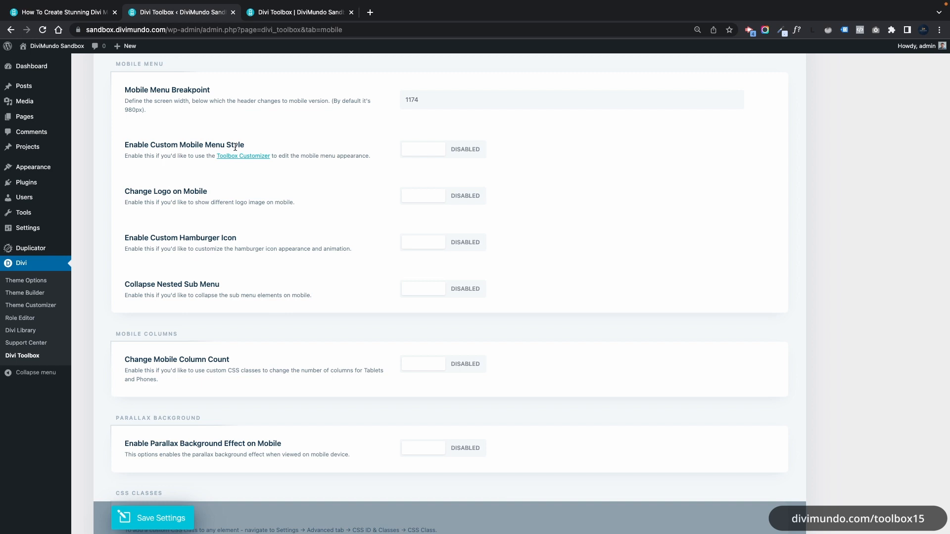
Enable Custom Mobile Menu Style in the Divi Toolbox settings and look up the CSS class required for Menu modules
{"action": "left_click", "coordinate": [464, 156]}
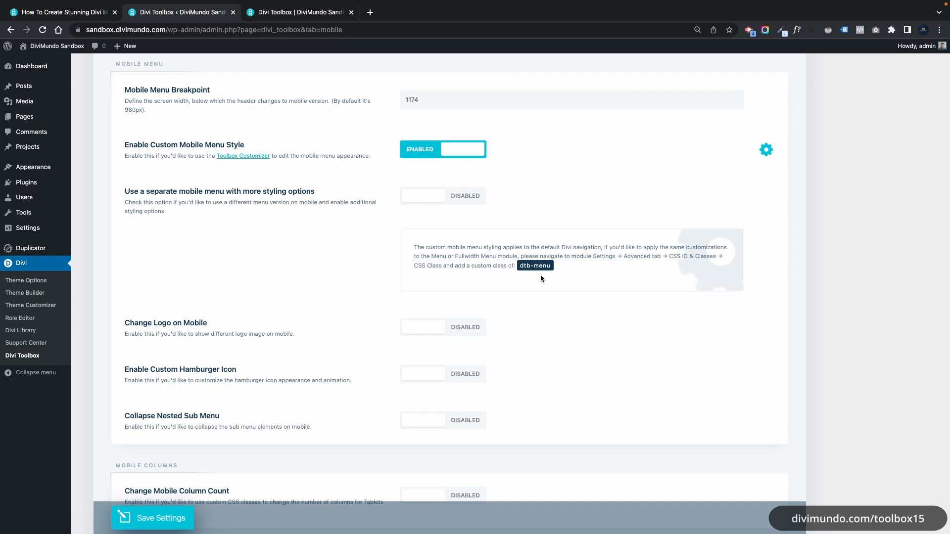
{"action": "left_click_drag", "start_coordinate": [549, 268], "coordinate": [519, 268]}
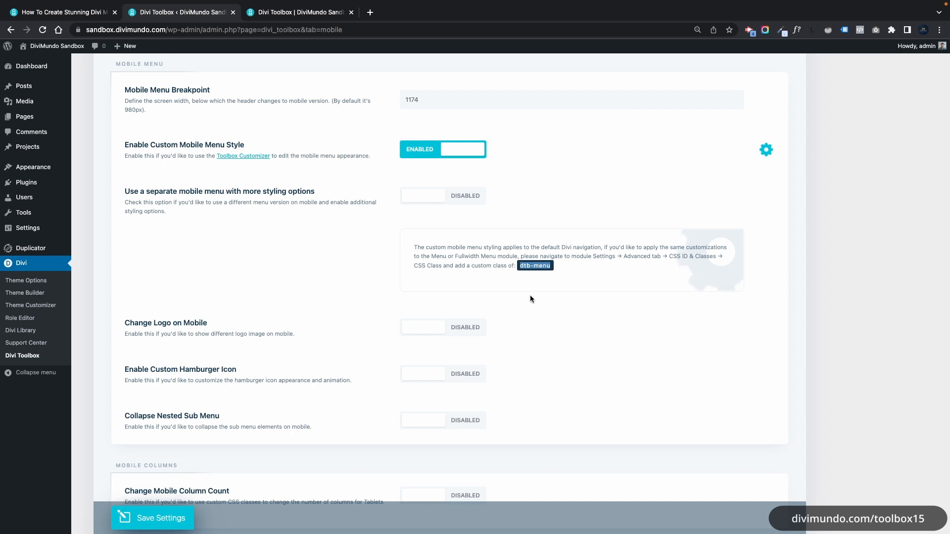
{"action": "left_click", "coordinate": [185, 315]}
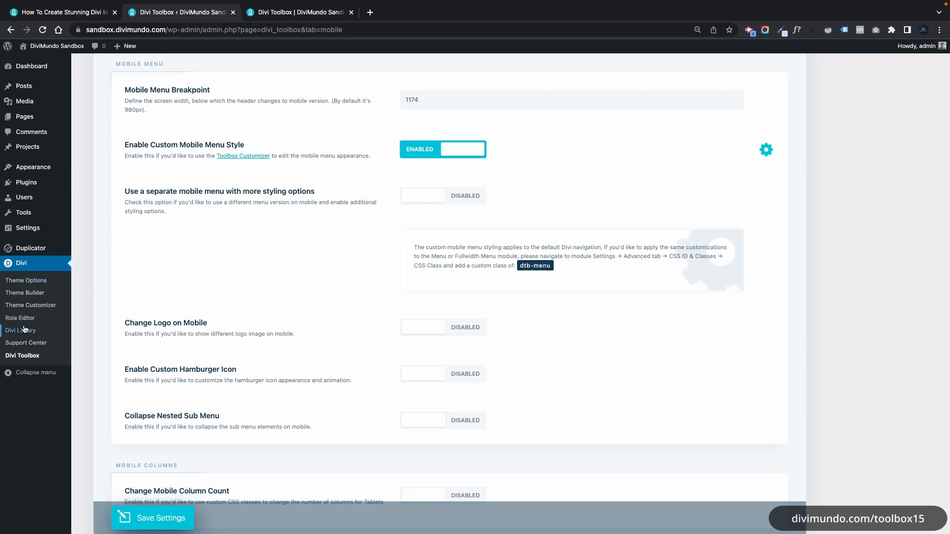
Edit the Default Website Template's Global Header in the Divi Theme Builder and open its Menu module's settings
{"action": "left_click", "coordinate": [30, 295]}
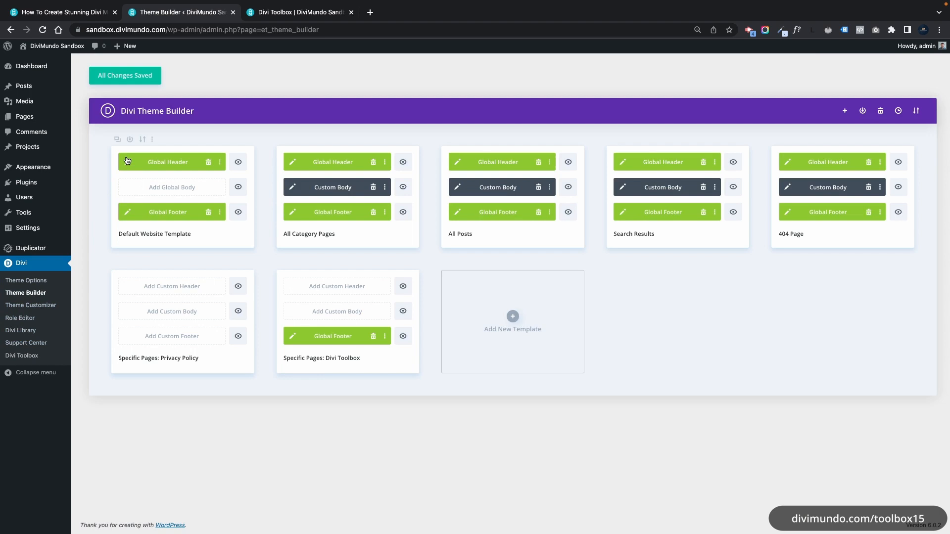
{"action": "left_click", "coordinate": [127, 161]}
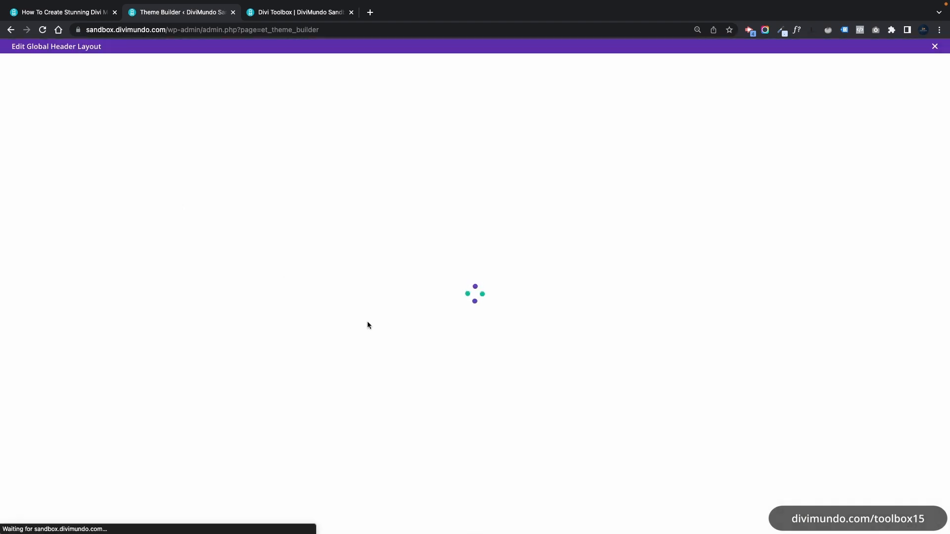
{"action": "mouse_move", "coordinate": [543, 80]}
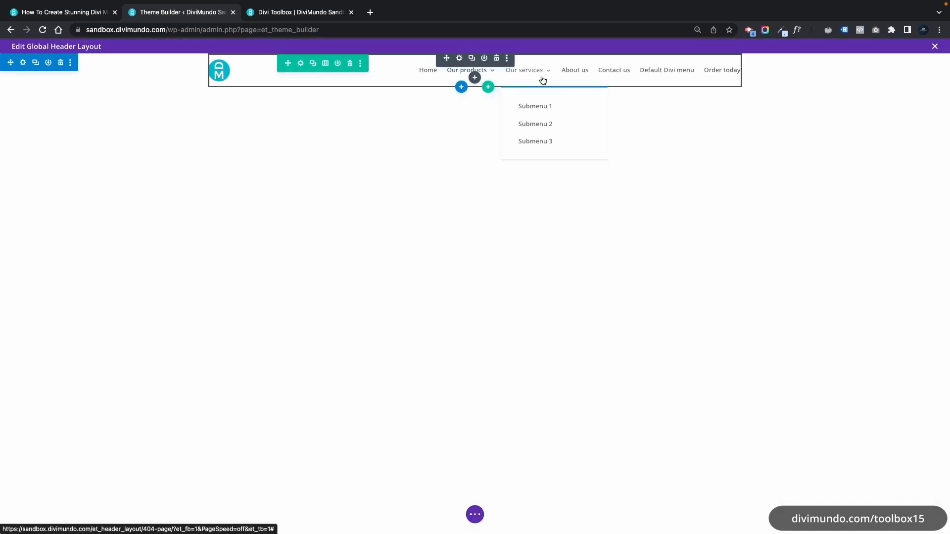
{"action": "left_click", "coordinate": [459, 58]}
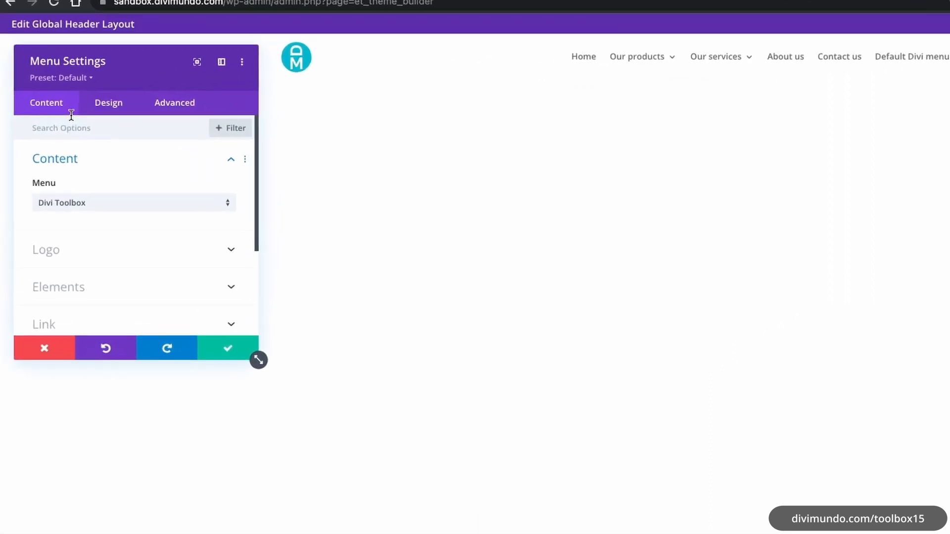
Give the Menu module the CSS class dtb-menu, then save and exit the global header layout
{"action": "left_click", "coordinate": [175, 102]}
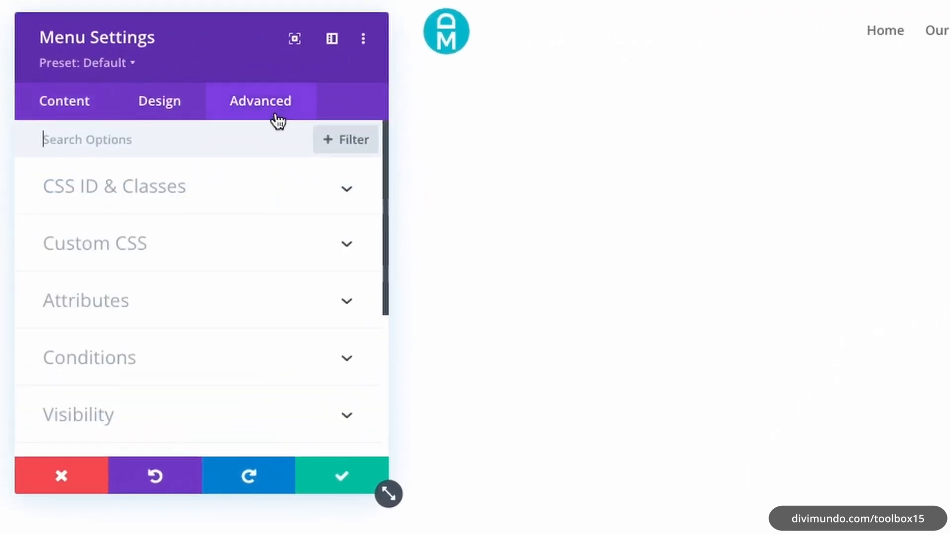
{"action": "left_click", "coordinate": [157, 186]}
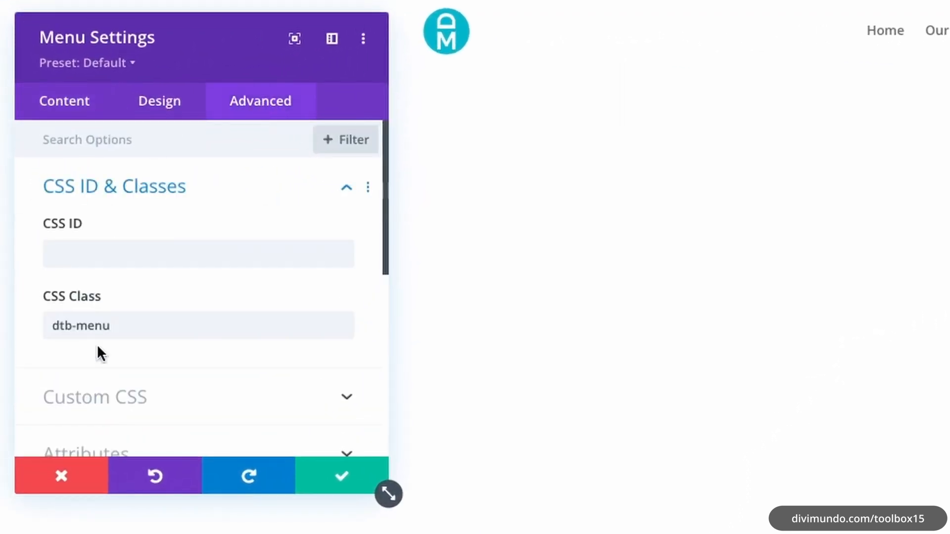
{"action": "left_click", "coordinate": [132, 324]}
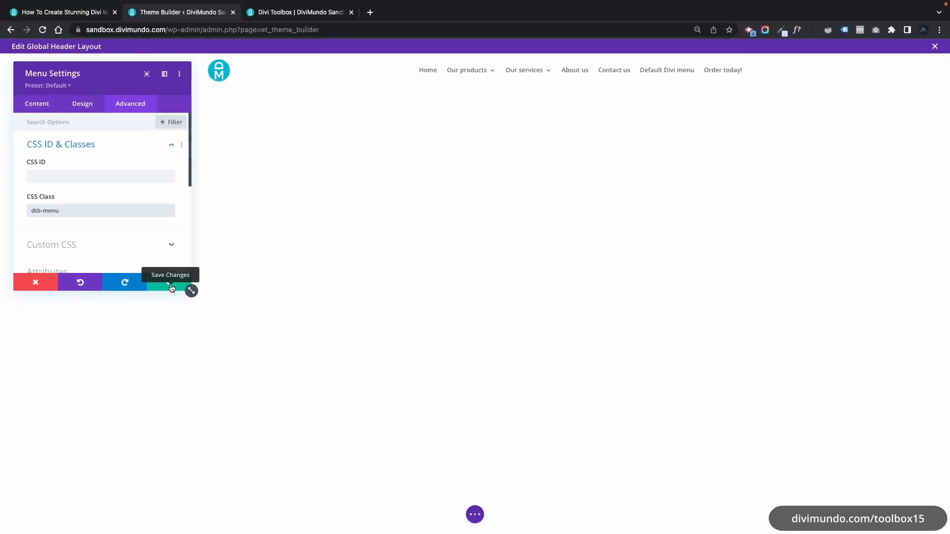
{"action": "left_click", "coordinate": [170, 286]}
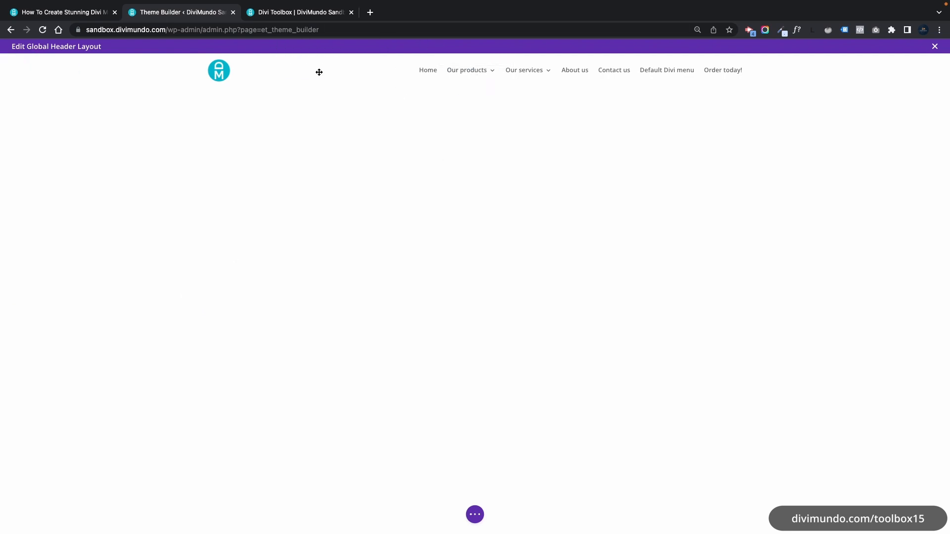
{"action": "left_click", "coordinate": [935, 46]}
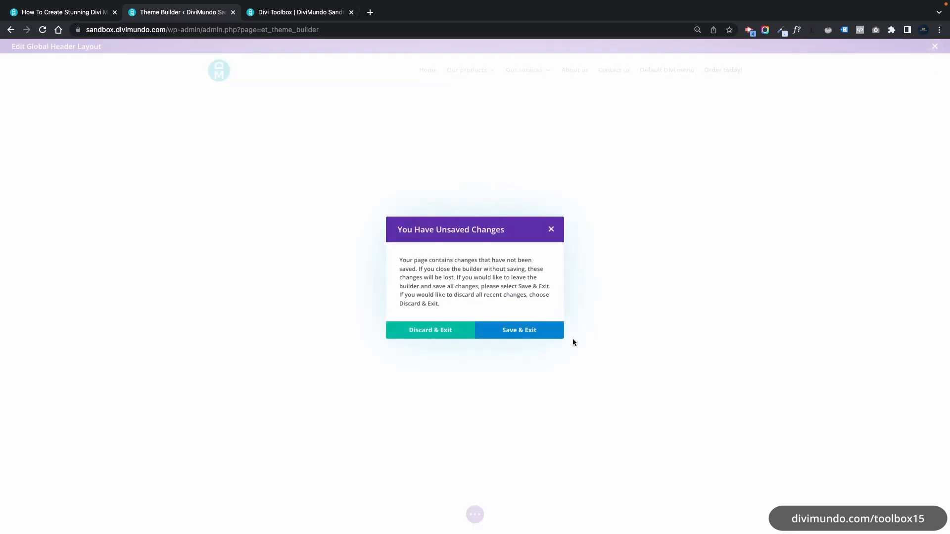
{"action": "left_click", "coordinate": [534, 332]}
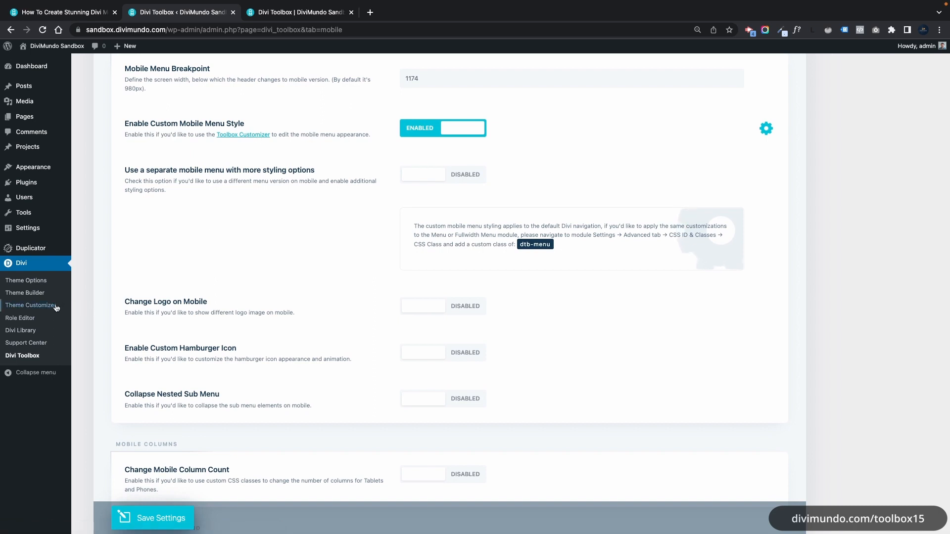
Try the Change Logo on Mobile option in the Divi Toolbox mobile settings to see its image field, then disable it again
{"action": "scroll", "coordinate": [310, 216], "scroll_direction": "up", "scroll_amount": 1}
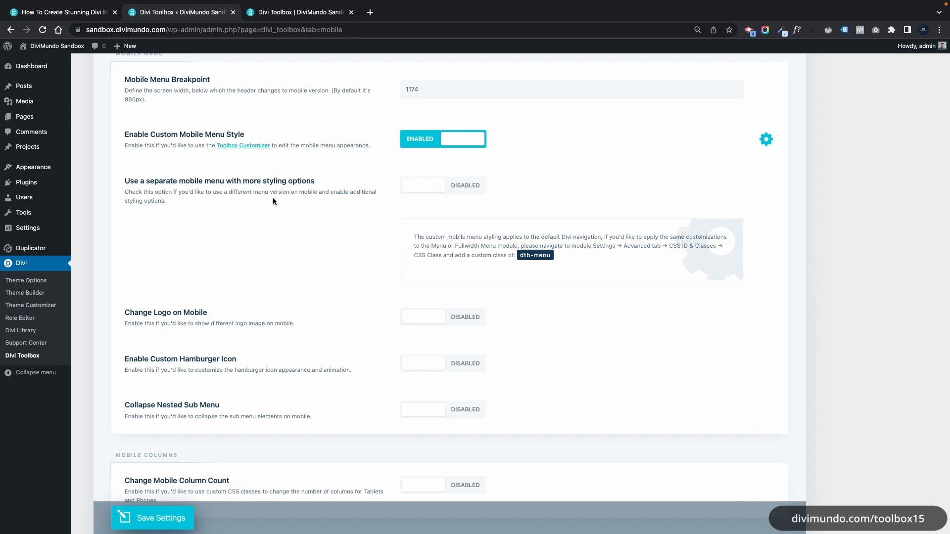
{"action": "scroll", "coordinate": [274, 200], "scroll_direction": "down", "scroll_amount": 1}
{"action": "scroll", "coordinate": [275, 203], "scroll_direction": "down", "scroll_amount": 1}
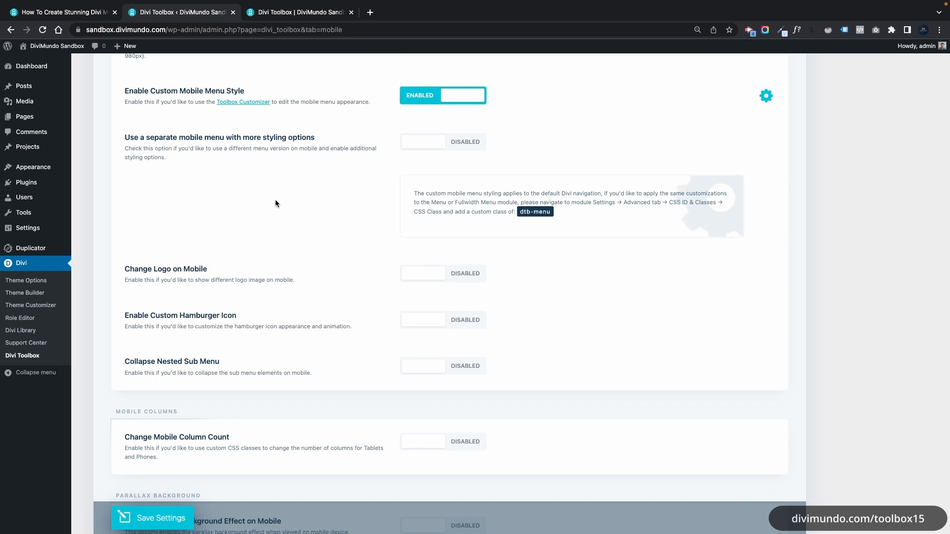
{"action": "scroll", "coordinate": [333, 216], "scroll_direction": "down", "scroll_amount": 2}
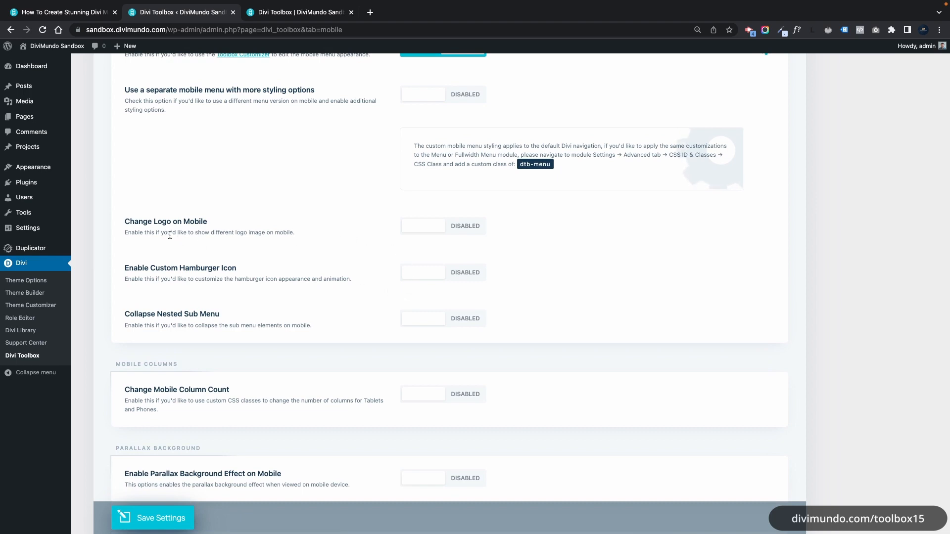
{"action": "left_click", "coordinate": [456, 227]}
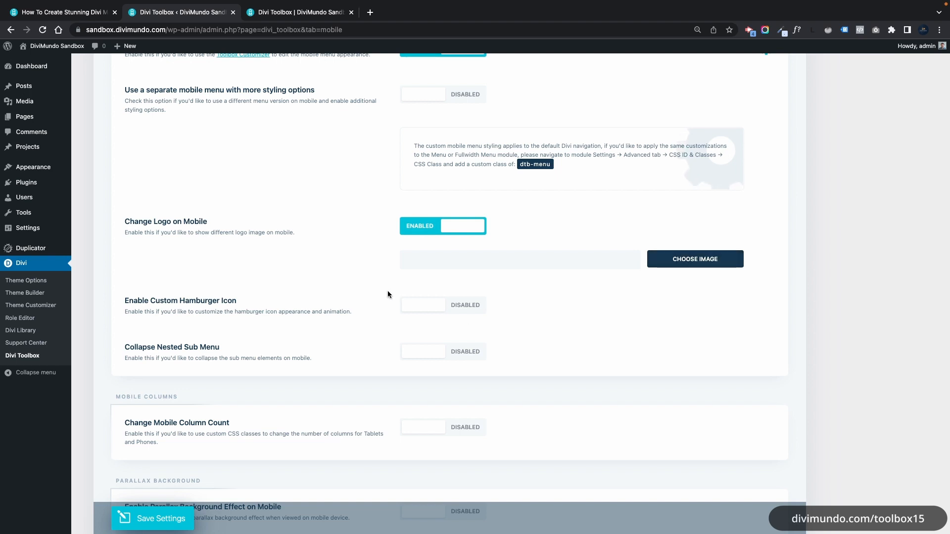
{"action": "left_click", "coordinate": [419, 226]}
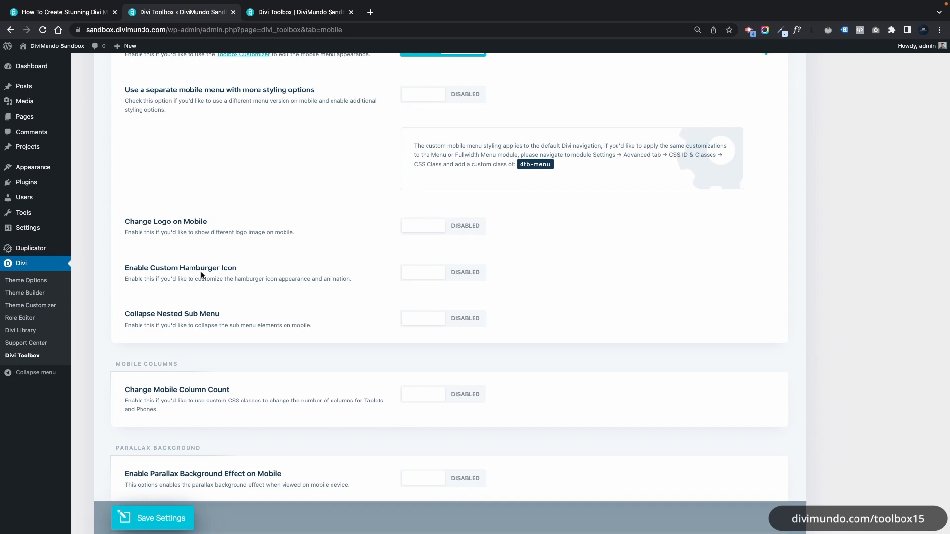
Enable the custom hamburger icon and choose the second click effect in the lower row of animations
{"action": "left_click", "coordinate": [426, 275]}
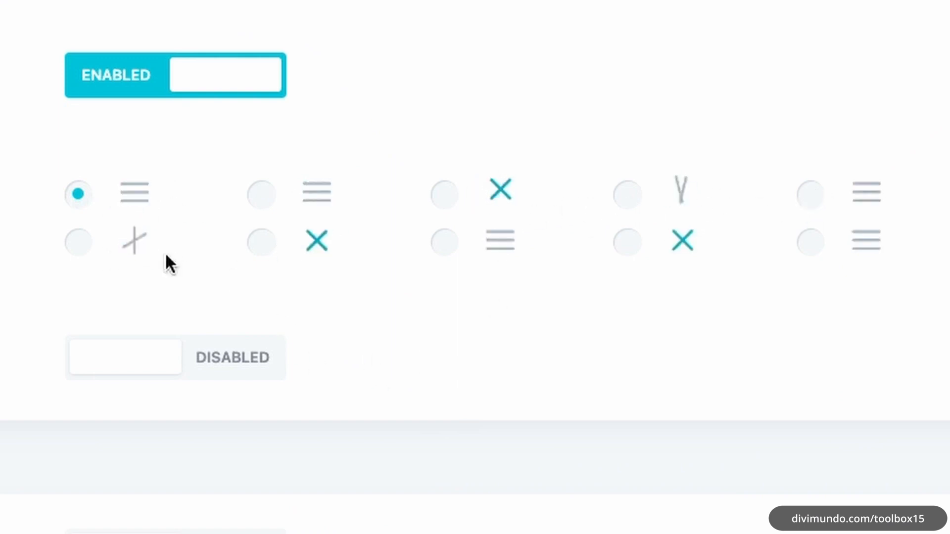
{"action": "left_click", "coordinate": [261, 242]}
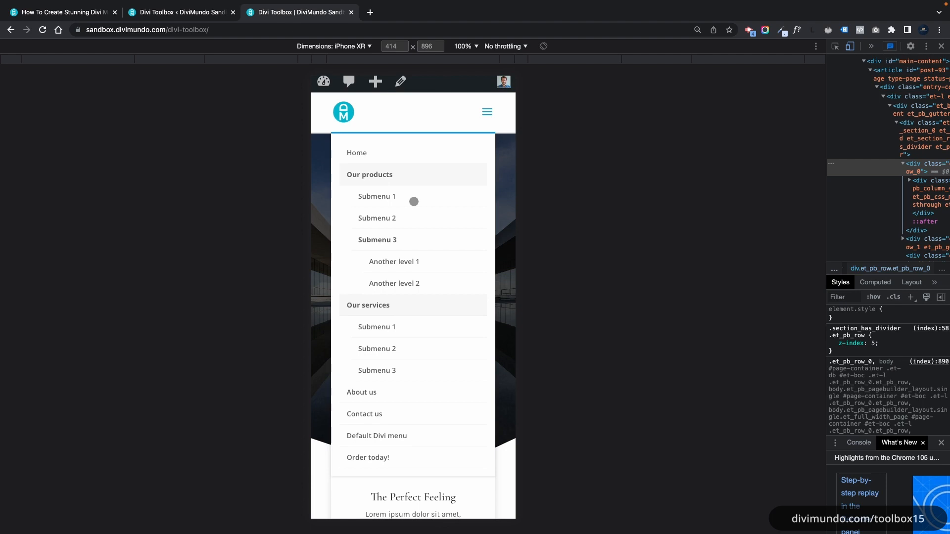
Review the expanded submenus in the iPhone XR preview, then enable Collapse Nested Sub Menu in Divi Toolbox and save the settings
{"action": "scroll", "coordinate": [406, 160], "scroll_direction": "up", "scroll_amount": 1}
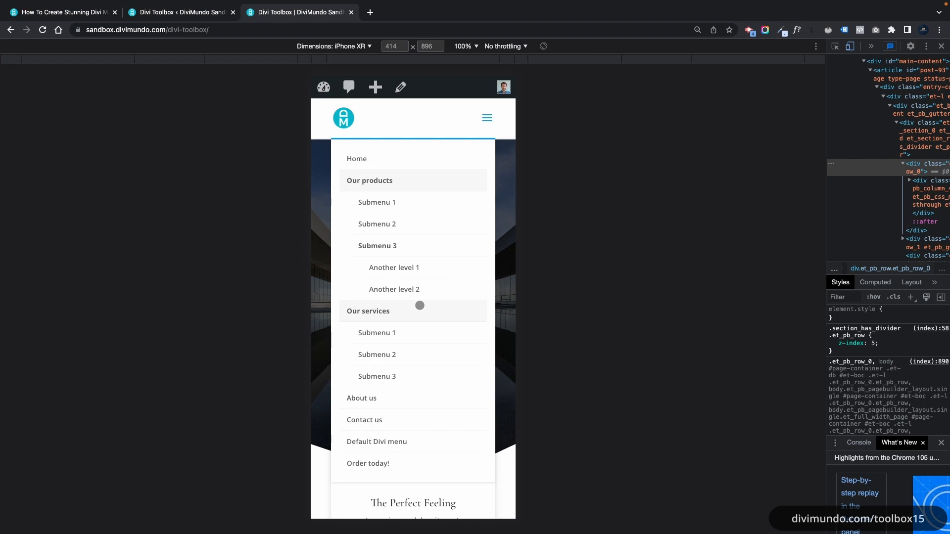
{"action": "left_click", "coordinate": [199, 9]}
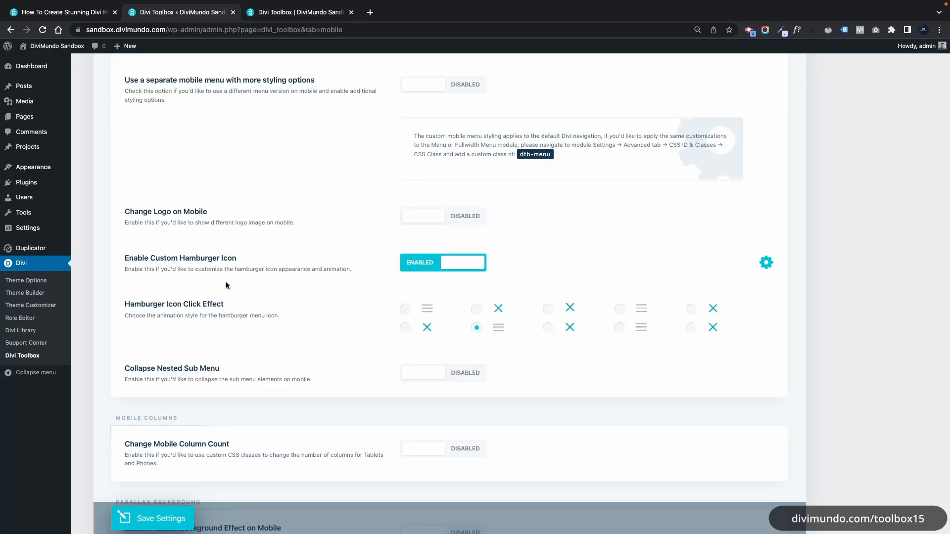
{"action": "left_click", "coordinate": [440, 381]}
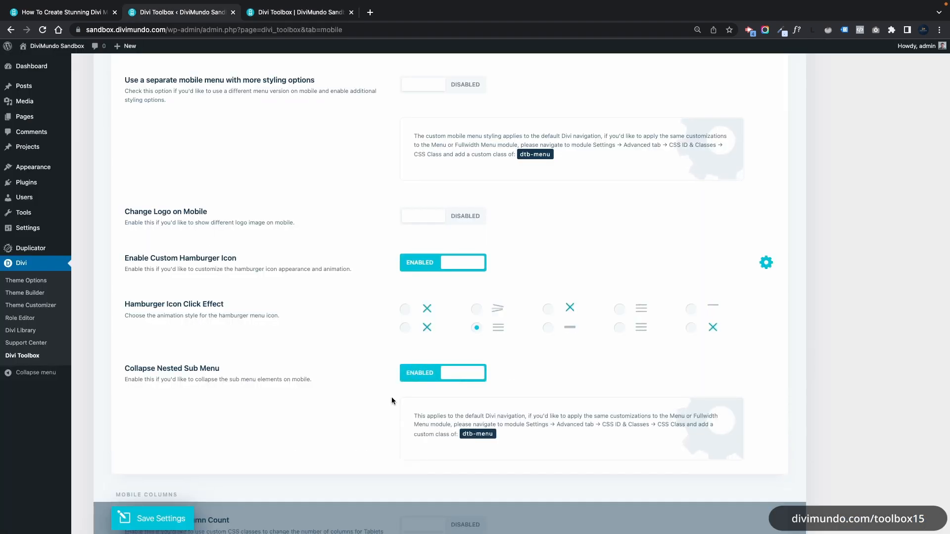
{"action": "left_click", "coordinate": [159, 520]}
Reload the iPhone XR preview, open the mobile menu and expand the Our products, Submenu 3 and Our services submenus
{"action": "left_click", "coordinate": [299, 12]}
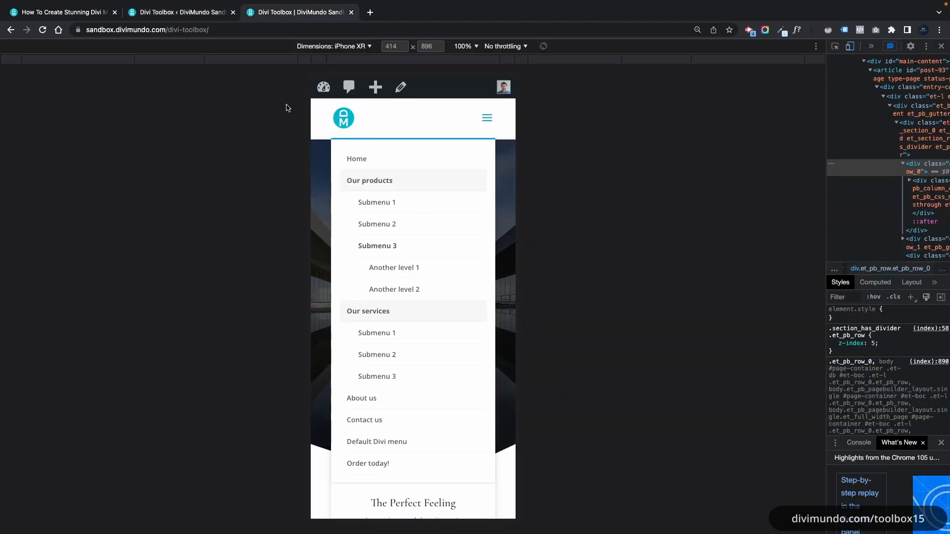
{"action": "left_click", "coordinate": [42, 30]}
{"action": "left_click", "coordinate": [504, 115]}
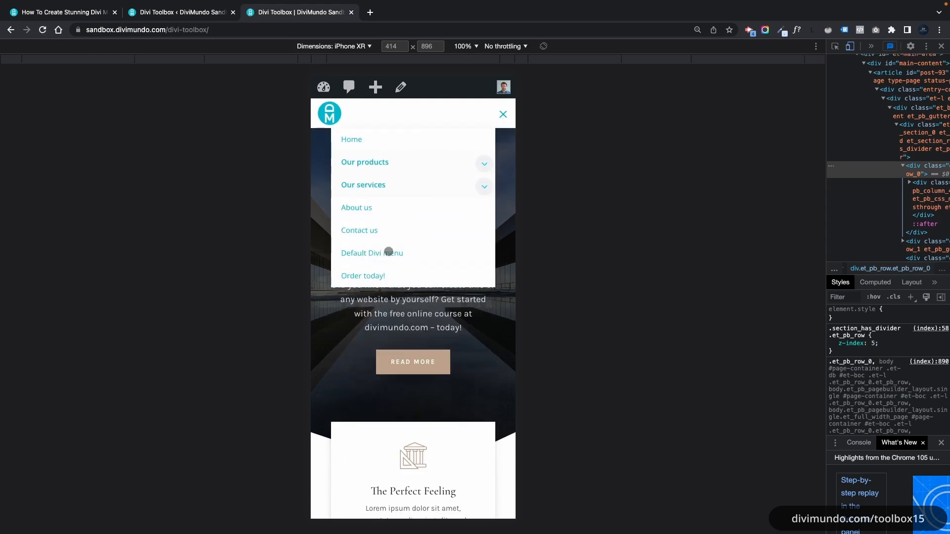
{"action": "left_click", "coordinate": [483, 166]}
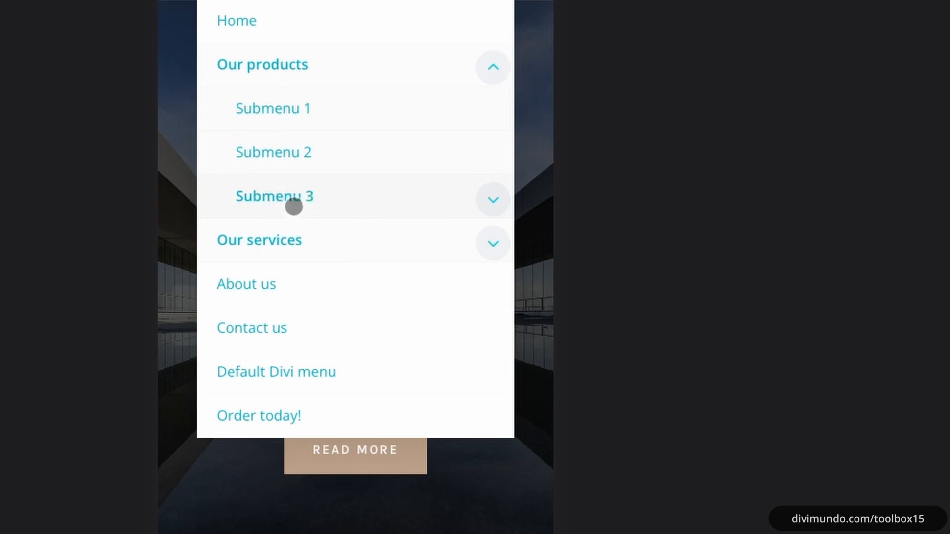
{"action": "left_click", "coordinate": [495, 201]}
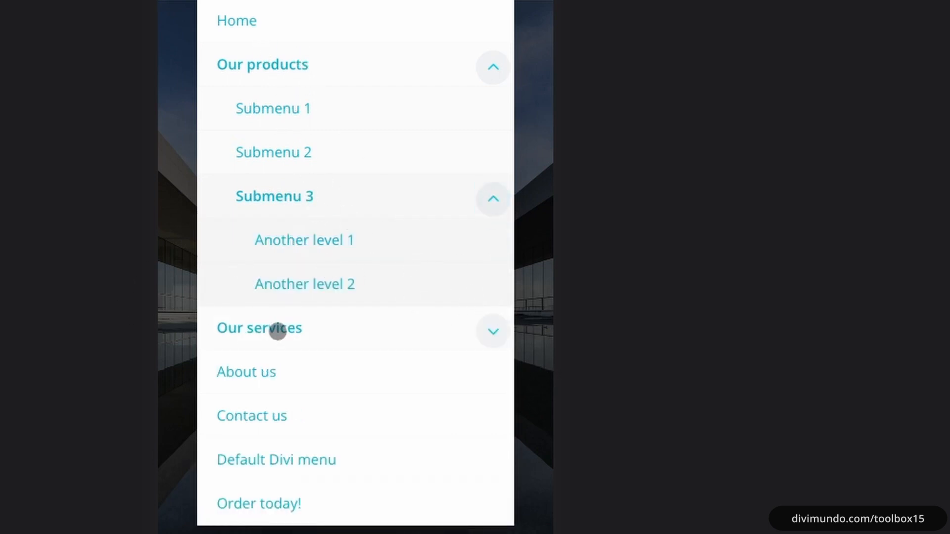
{"action": "left_click", "coordinate": [487, 334]}
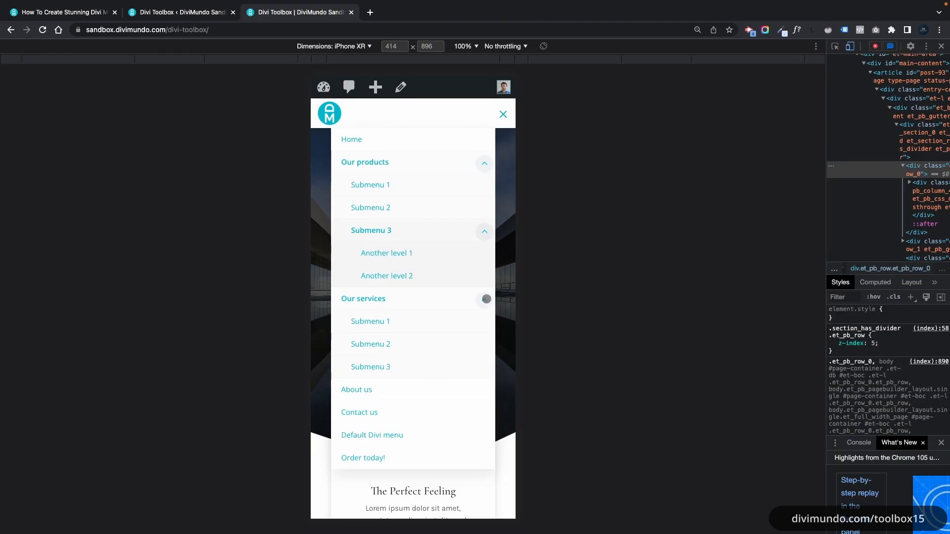
Collapse the Our services, Submenu 3 and Our products submenus and close the mobile menu
{"action": "left_click", "coordinate": [486, 298]}
{"action": "left_click", "coordinate": [485, 231]}
{"action": "left_click", "coordinate": [488, 164]}
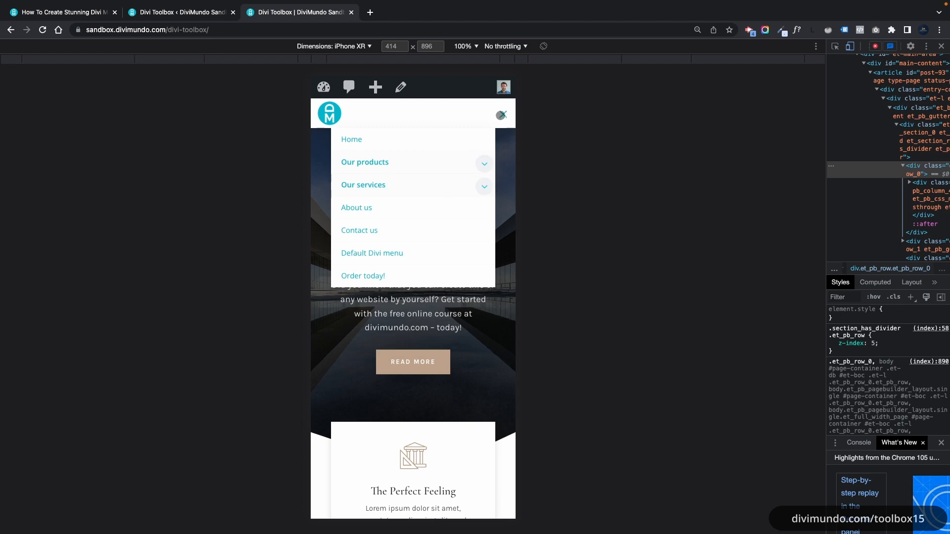
{"action": "left_click", "coordinate": [500, 115]}
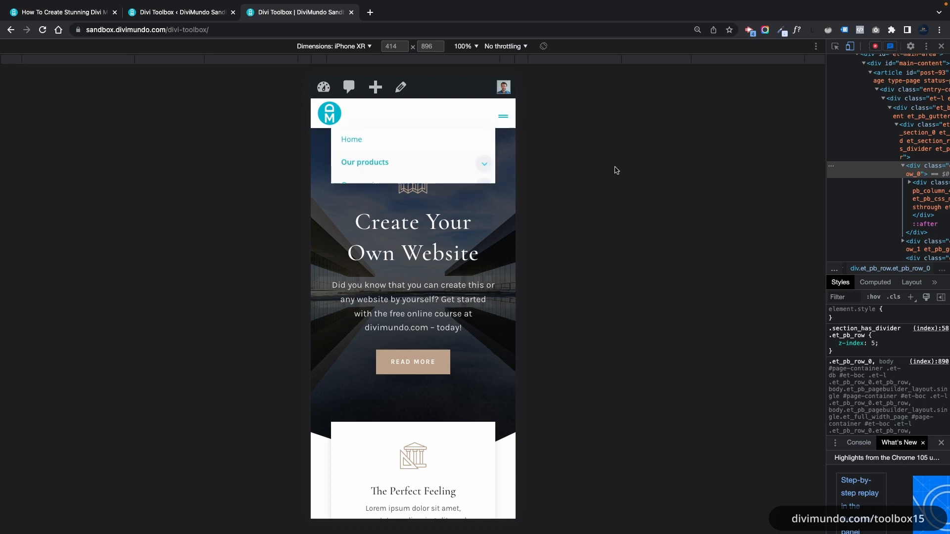
Close and reopen the mobile menu in the iPhone XR preview to check the animated hamburger icon
{"action": "left_click", "coordinate": [502, 115]}
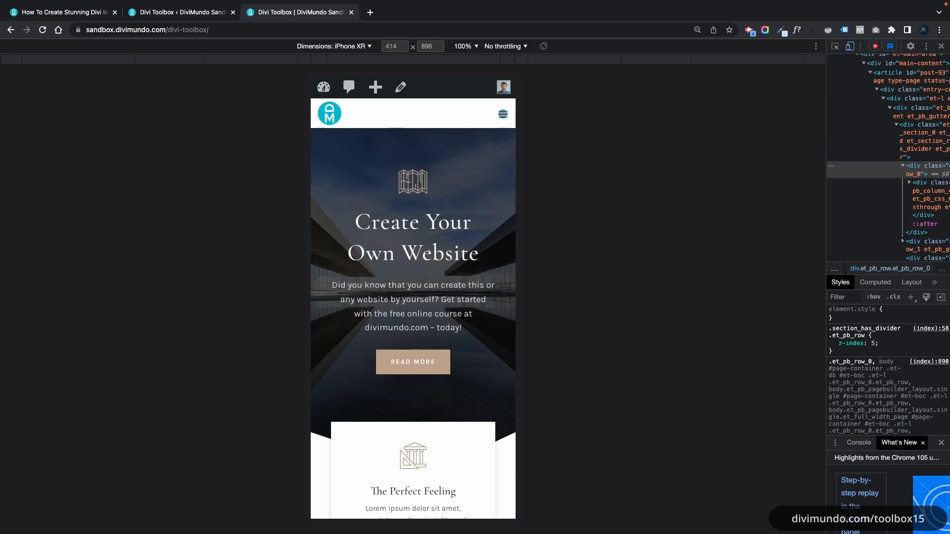
{"action": "left_click", "coordinate": [502, 115]}
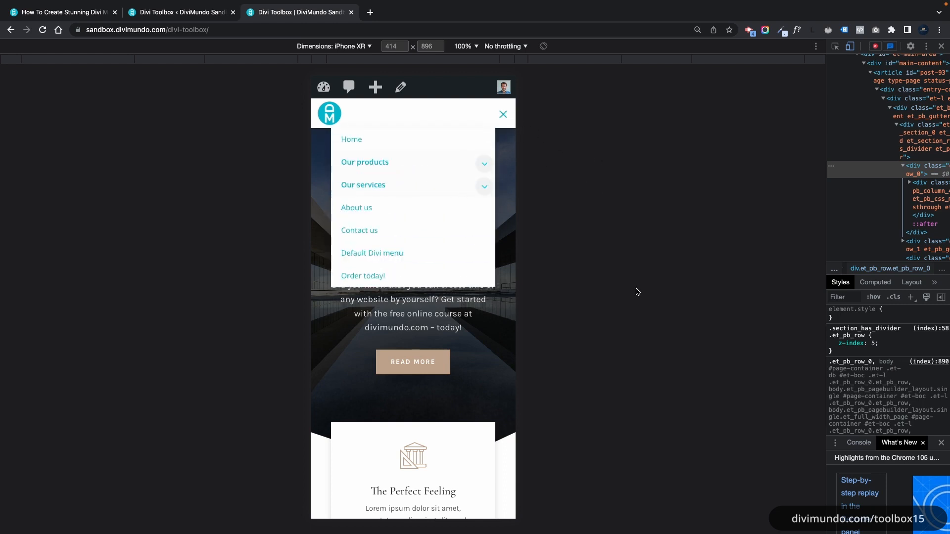
Enable Change Mobile Column Count in the Mobile Columns section of the Divi Toolbox settings
{"action": "left_click", "coordinate": [194, 16]}
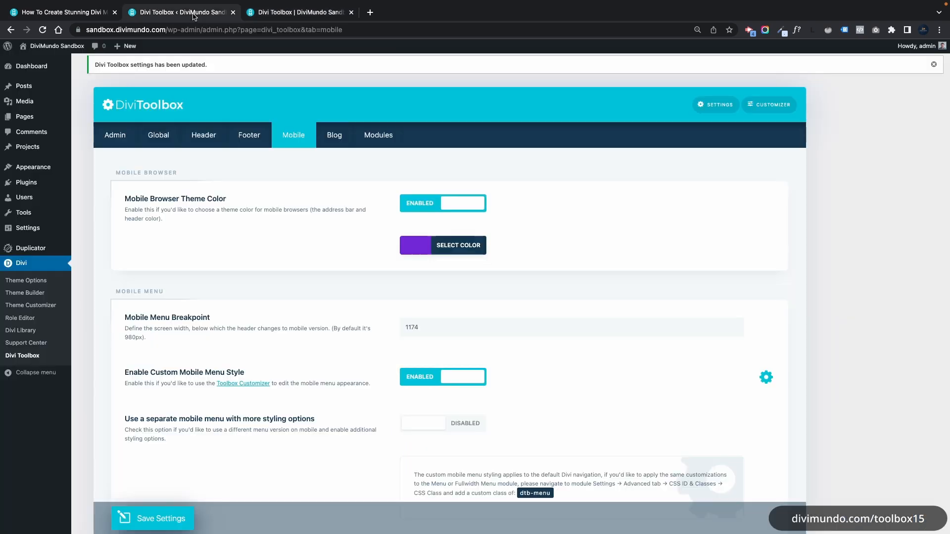
{"action": "scroll", "coordinate": [309, 258], "scroll_direction": "down", "scroll_amount": 15}
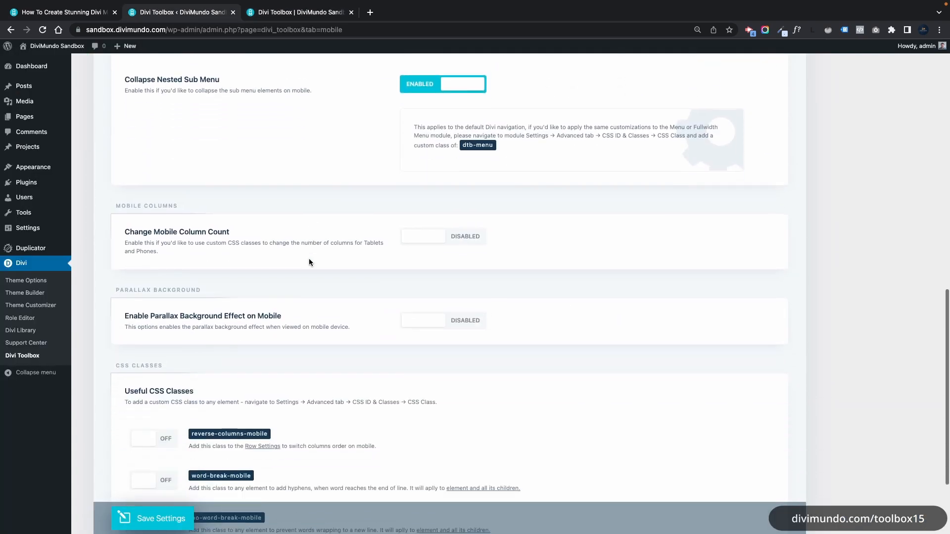
{"action": "scroll", "coordinate": [308, 258], "scroll_direction": "up", "scroll_amount": 2}
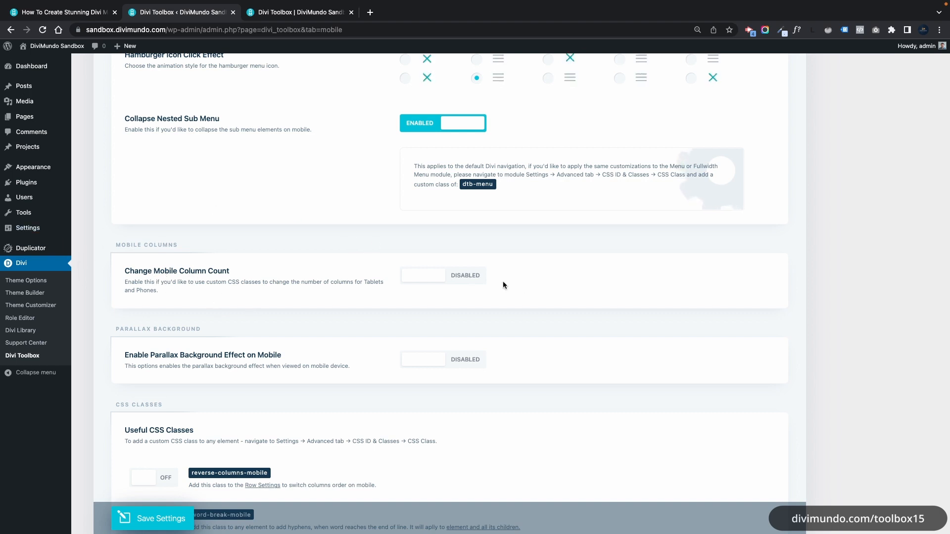
{"action": "left_click", "coordinate": [479, 282]}
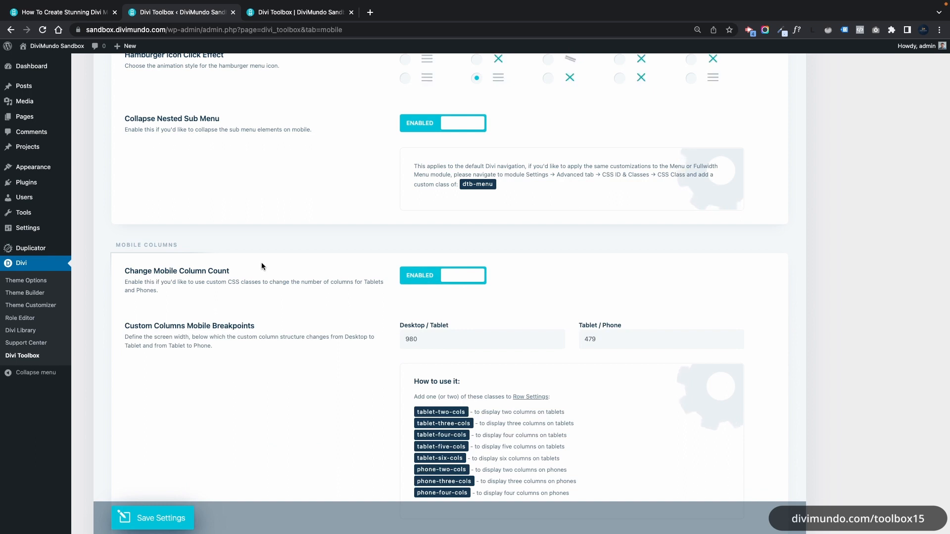
Enable Use Mixed Column Widths, and review its additional CSS classes and the remaining mobile options
{"action": "scroll", "coordinate": [298, 289], "scroll_direction": "down", "scroll_amount": 3}
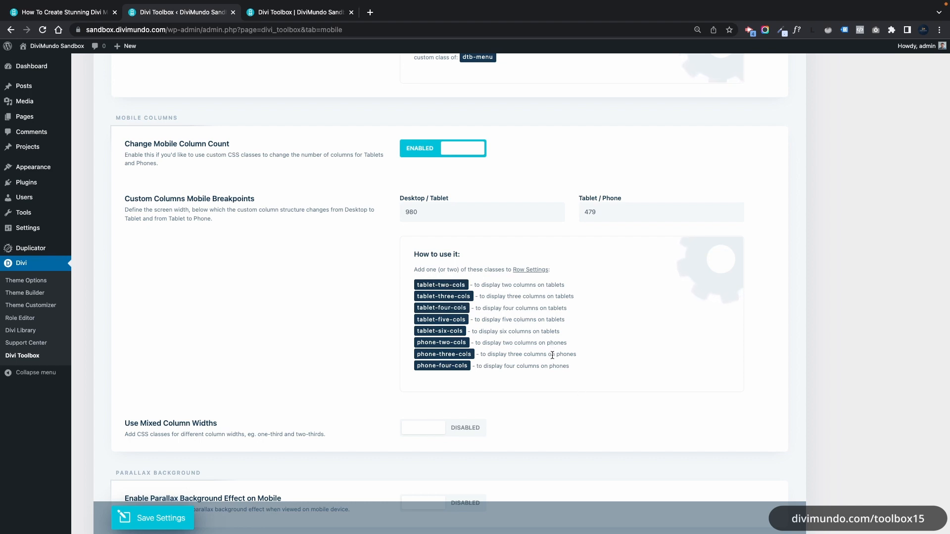
{"action": "scroll", "coordinate": [381, 332], "scroll_direction": "down", "scroll_amount": 5}
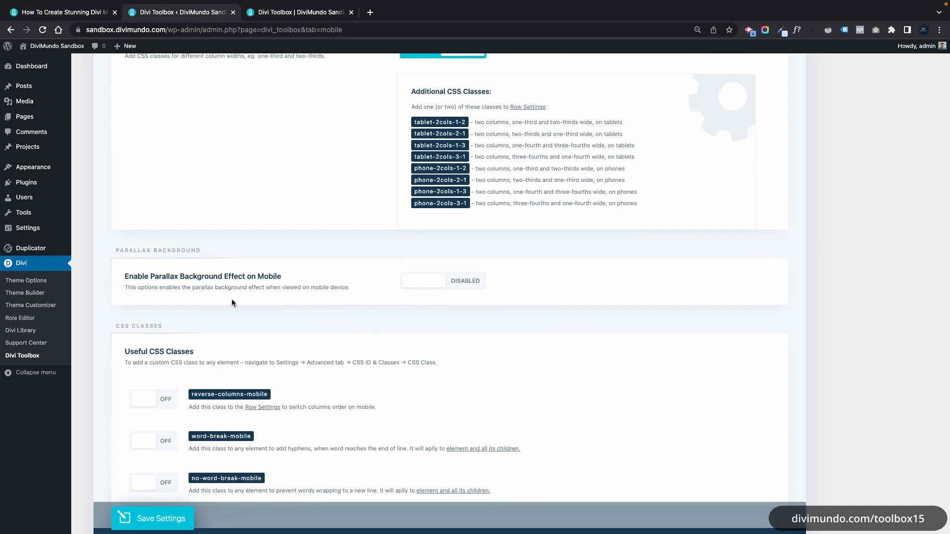
{"action": "scroll", "coordinate": [357, 339], "scroll_direction": "down", "scroll_amount": 2}
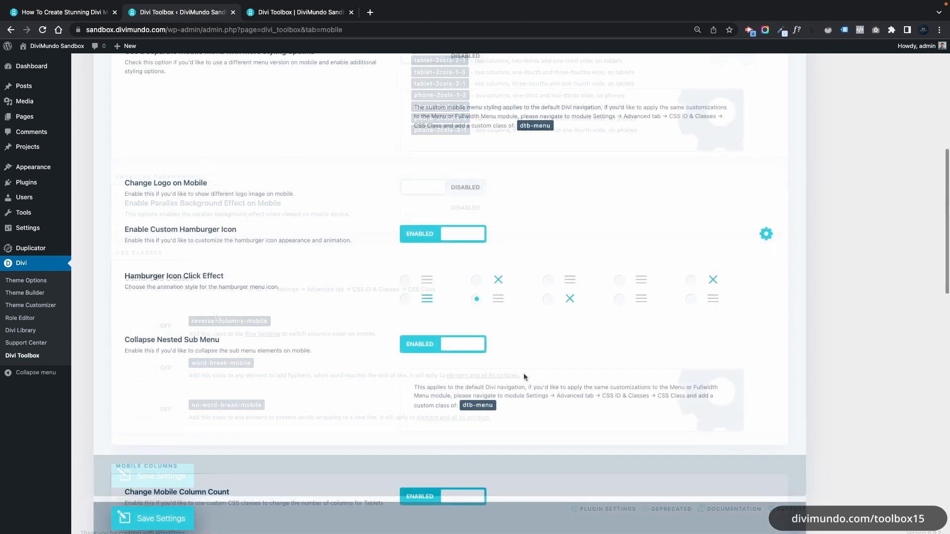
{"action": "scroll", "coordinate": [523, 372], "scroll_direction": "down", "scroll_amount": 2}
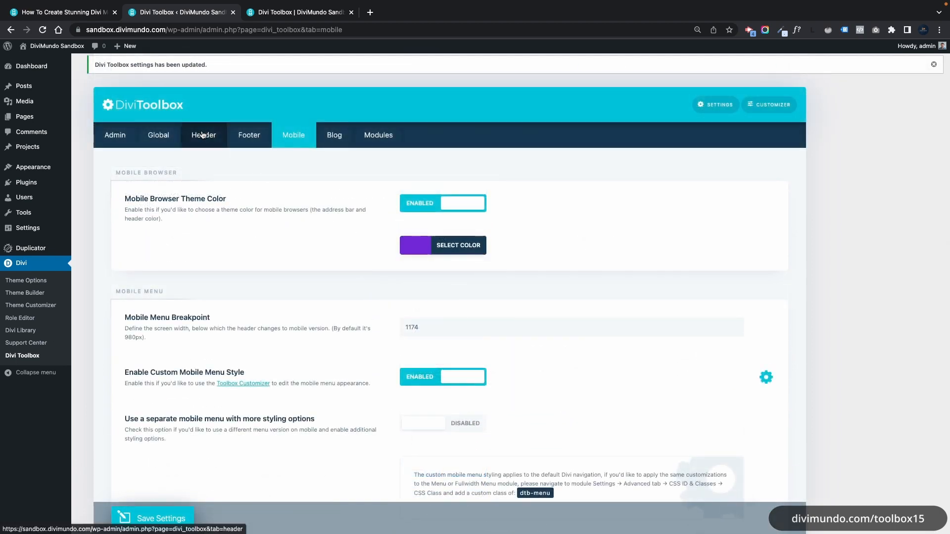
Enable Add CTA Menu Button in the Divi Toolbox header settings, with the last menu item as its target
{"action": "left_click", "coordinate": [203, 138]}
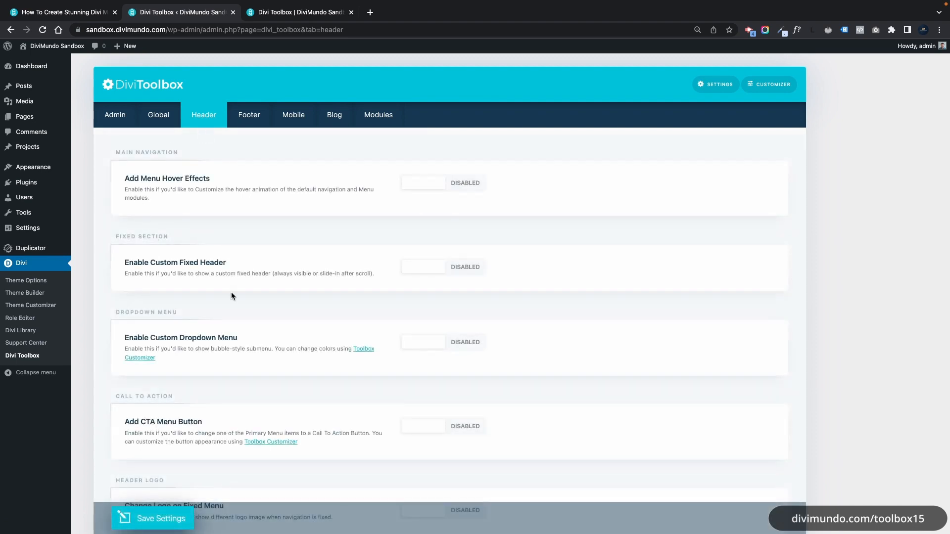
{"action": "scroll", "coordinate": [232, 292], "scroll_direction": "down", "scroll_amount": 3}
{"action": "scroll", "coordinate": [233, 293], "scroll_direction": "down", "scroll_amount": 1}
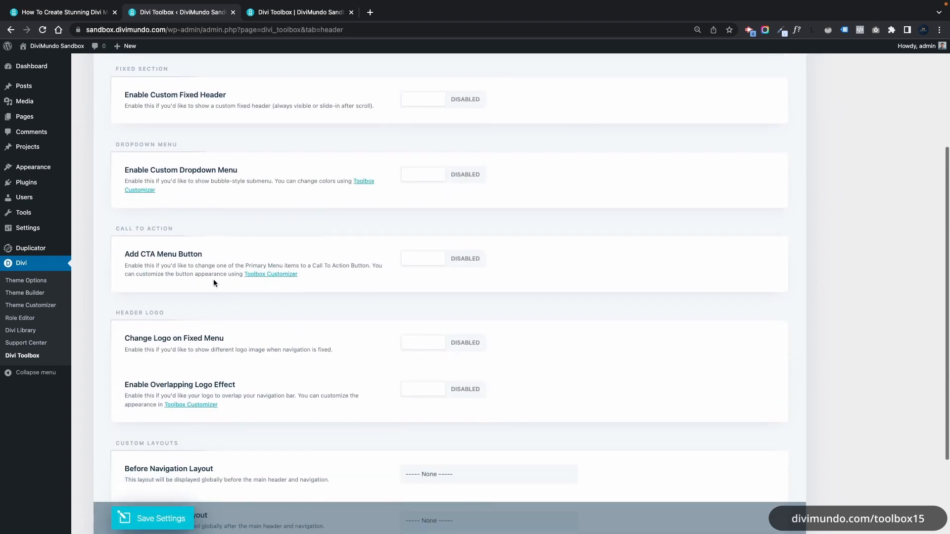
{"action": "left_click", "coordinate": [431, 262]}
{"action": "scroll", "coordinate": [544, 367], "scroll_direction": "down", "scroll_amount": 1}
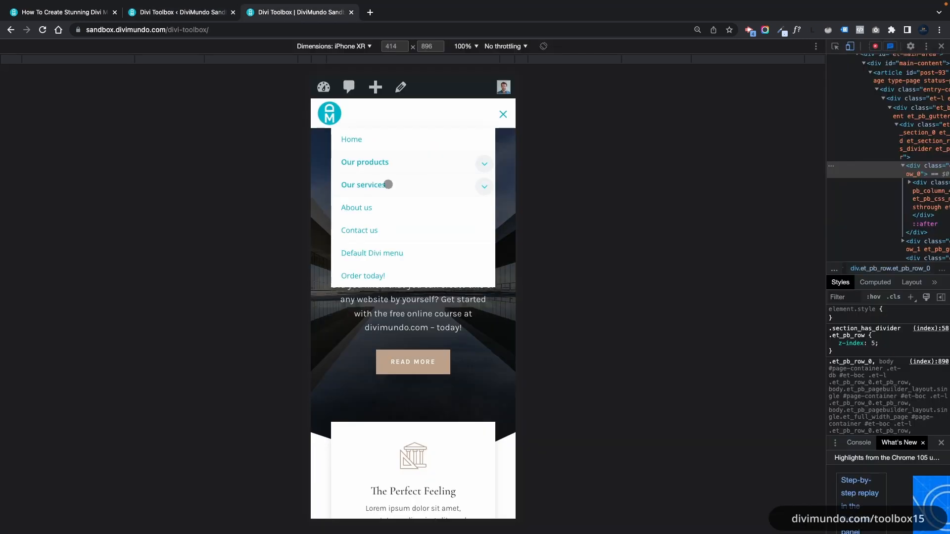
Set the page preview to Responsive dimensions and compare the desktop menu's last item with the CTA button settings
{"action": "left_click", "coordinate": [369, 46]}
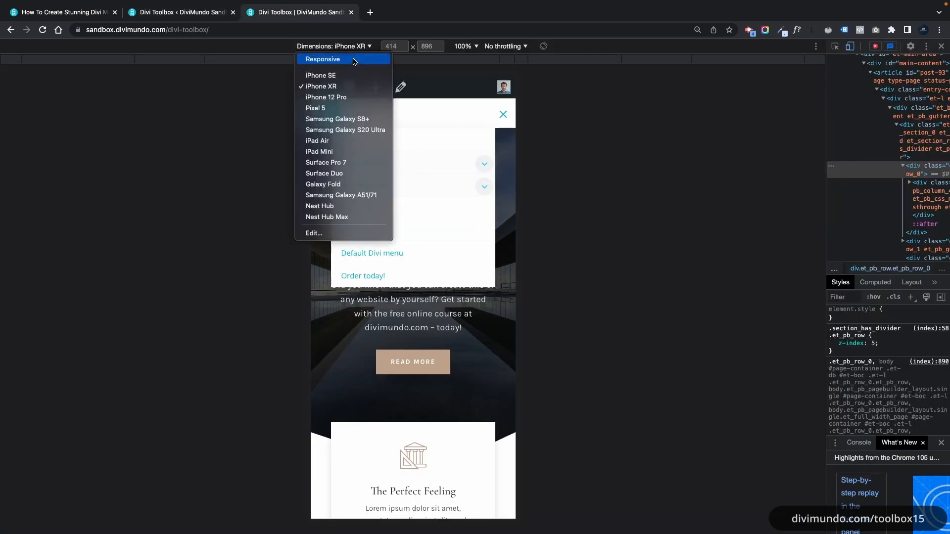
{"action": "left_click", "coordinate": [355, 60]}
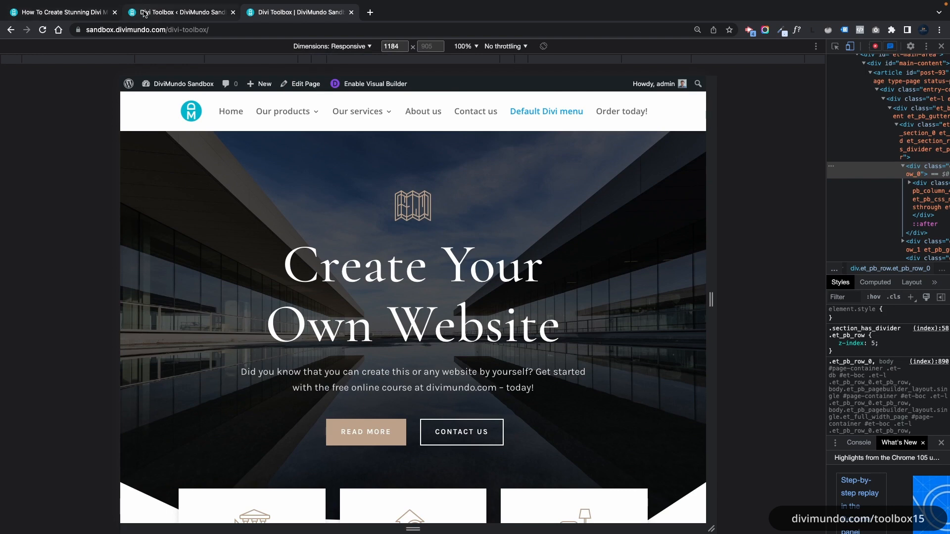
{"action": "left_click", "coordinate": [163, 12]}
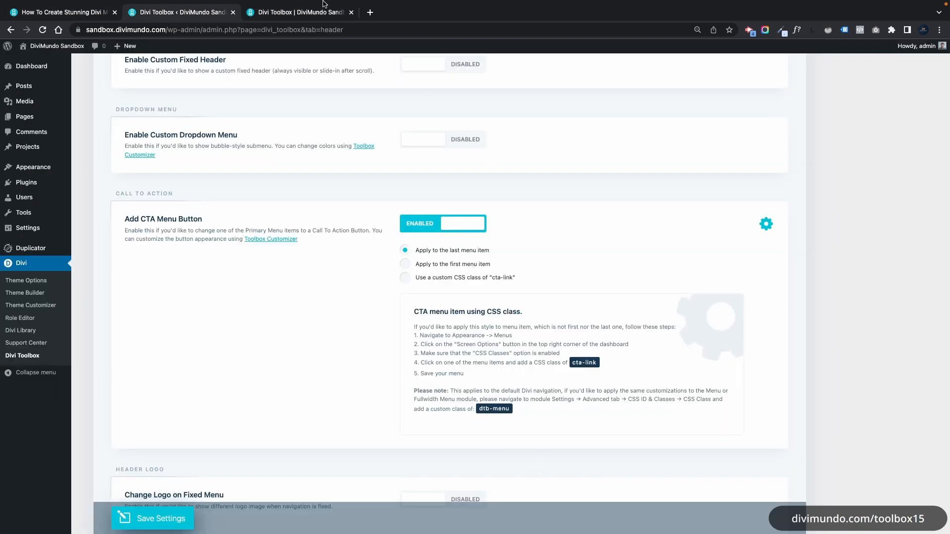
{"action": "left_click", "coordinate": [318, 15]}
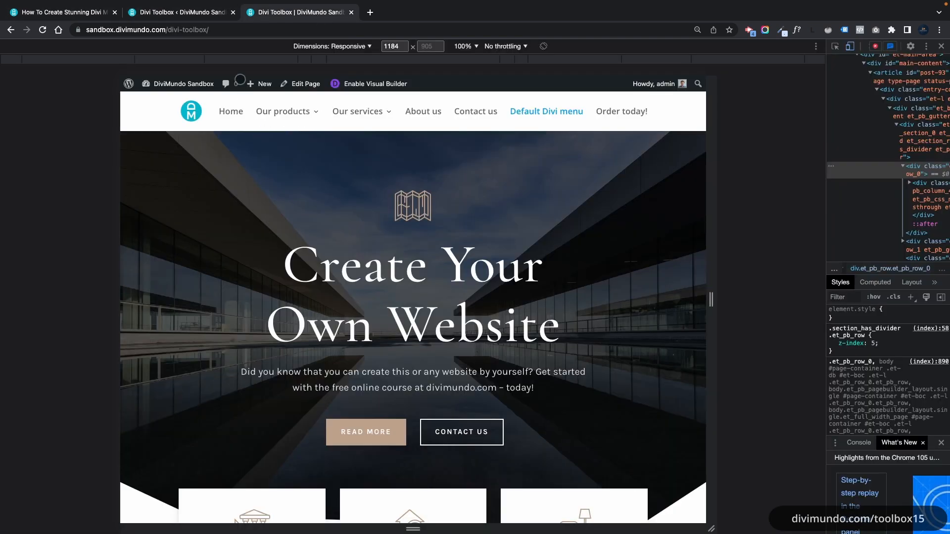
{"action": "left_click", "coordinate": [184, 13]}
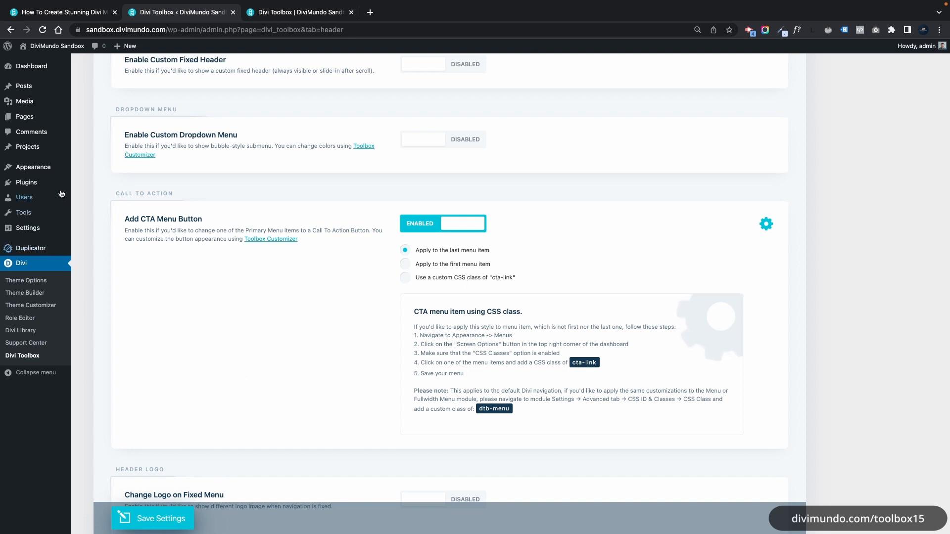
Save the CTA menu button settings, reload the page preview and set its width to 1200
{"action": "mouse_move", "coordinate": [54, 175]}
{"action": "left_click", "coordinate": [295, 17]}
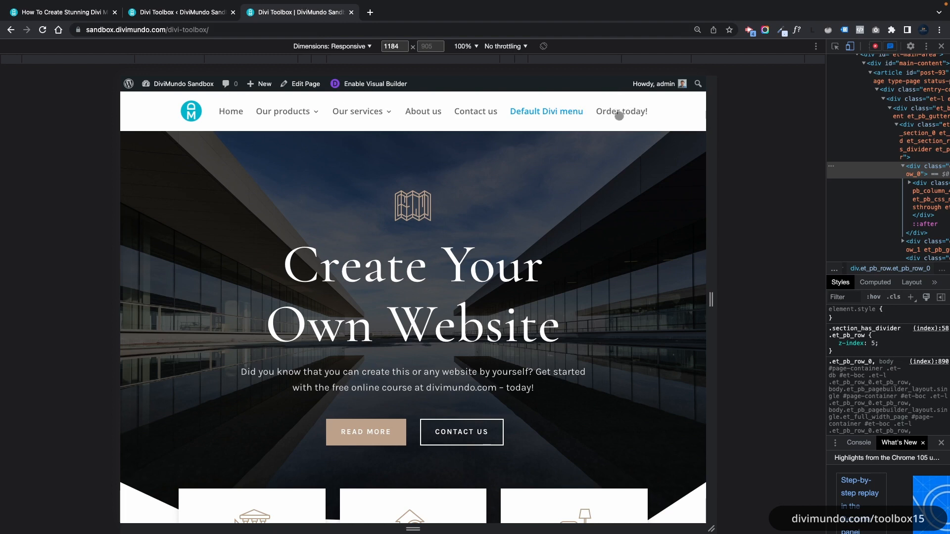
{"action": "mouse_move", "coordinate": [191, 6]}
{"action": "left_click", "coordinate": [43, 30]}
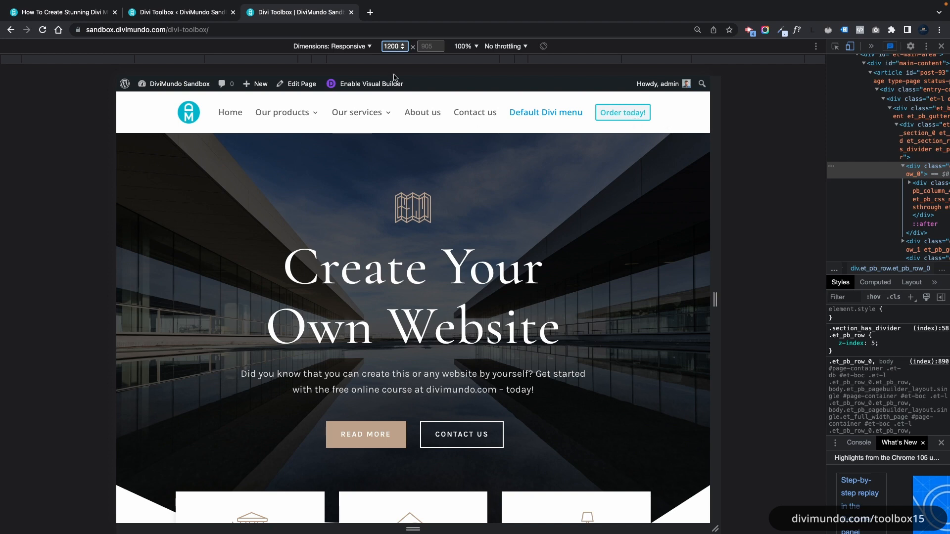
Switch the page preview to iPhone XR and open the mobile menu to check the Order today! button
{"action": "left_click", "coordinate": [368, 48]}
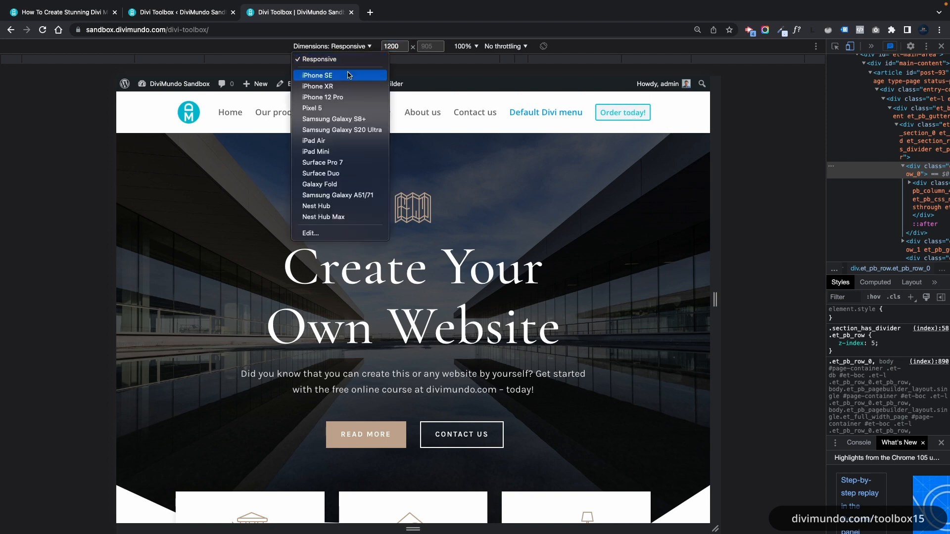
{"action": "left_click", "coordinate": [318, 86]}
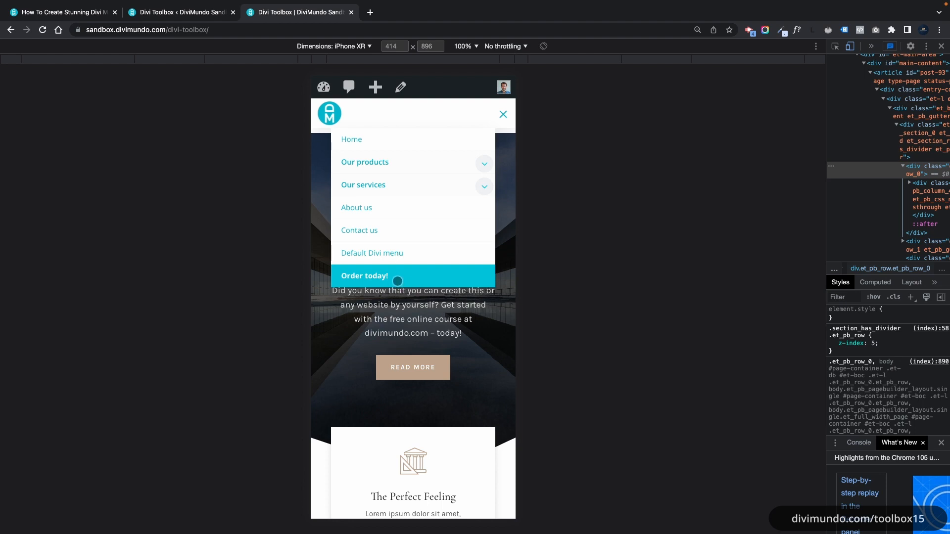
Review the header options in the Divi Toolbox settings and open the Divi Toolbox Customizer
{"action": "left_click", "coordinate": [210, 17]}
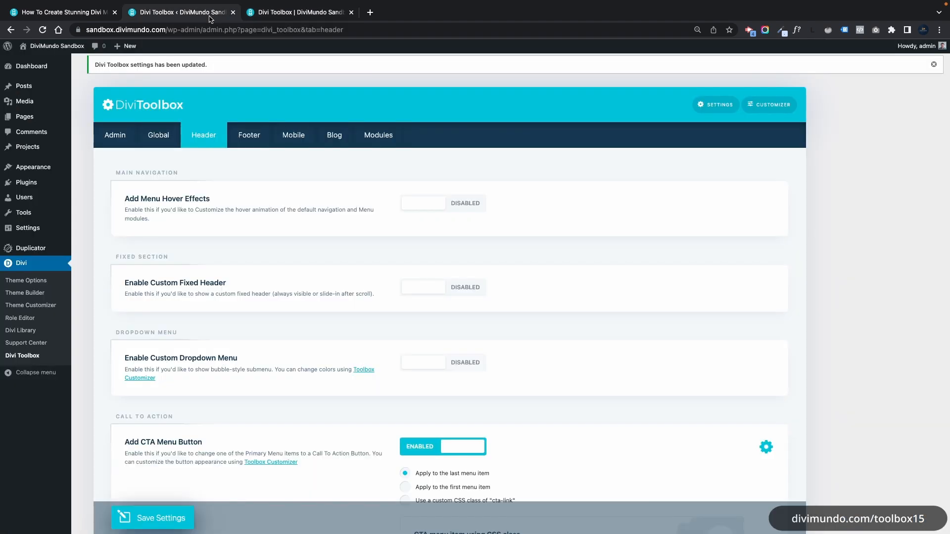
{"action": "scroll", "coordinate": [231, 208], "scroll_direction": "down", "scroll_amount": 6}
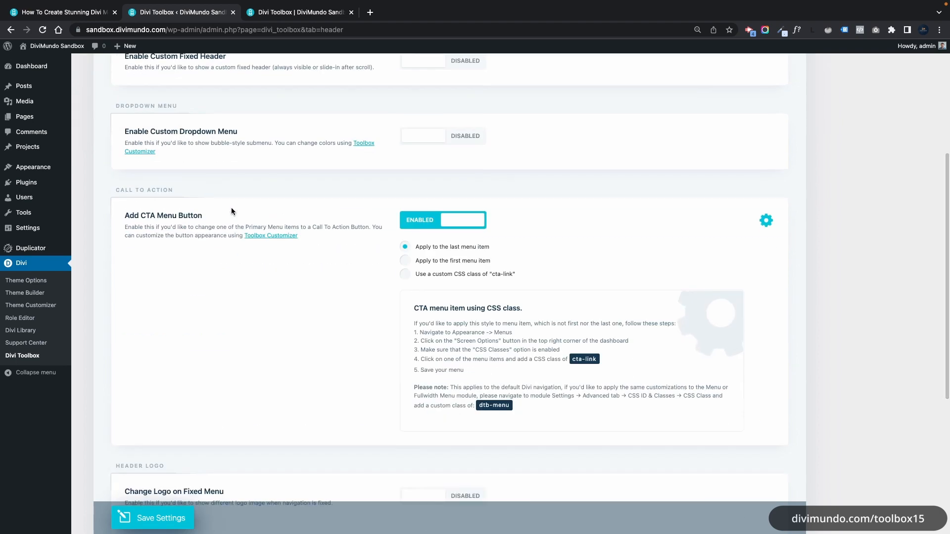
{"action": "scroll", "coordinate": [233, 209], "scroll_direction": "down", "scroll_amount": 3}
{"action": "scroll", "coordinate": [239, 212], "scroll_direction": "up", "scroll_amount": 10}
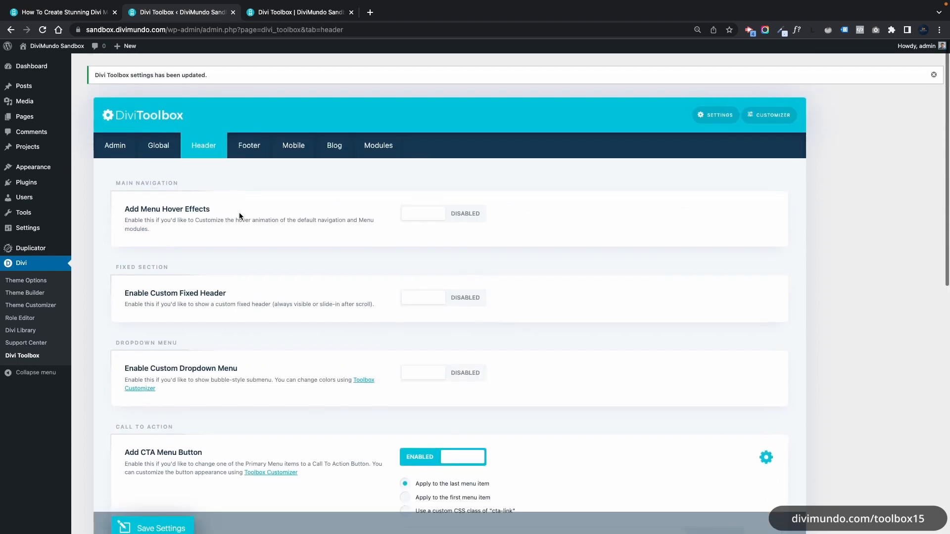
{"action": "left_click", "coordinate": [767, 105]}
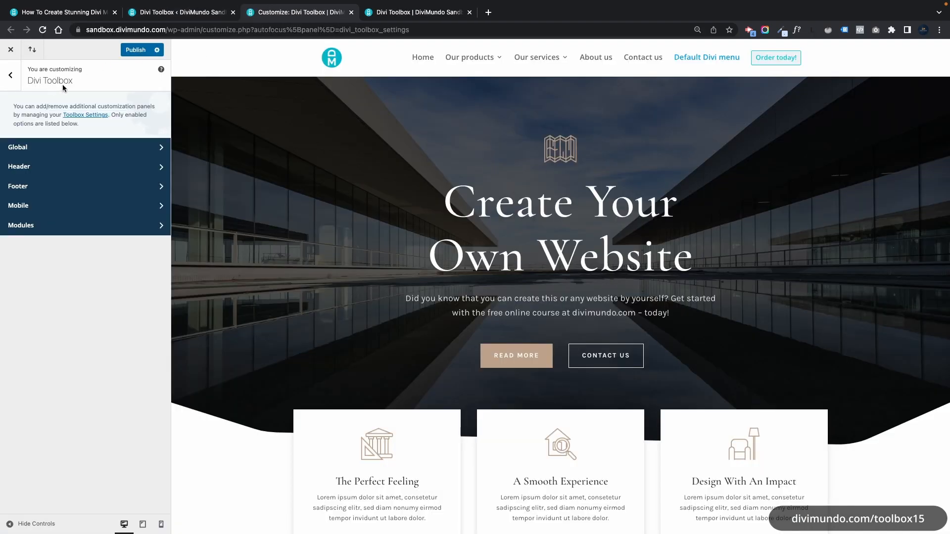
Open the Customizer's Divi Toolbox Mobile section, expand the mobile menu in the phone preview and show the Menu Bar settings
{"action": "left_click", "coordinate": [11, 75]}
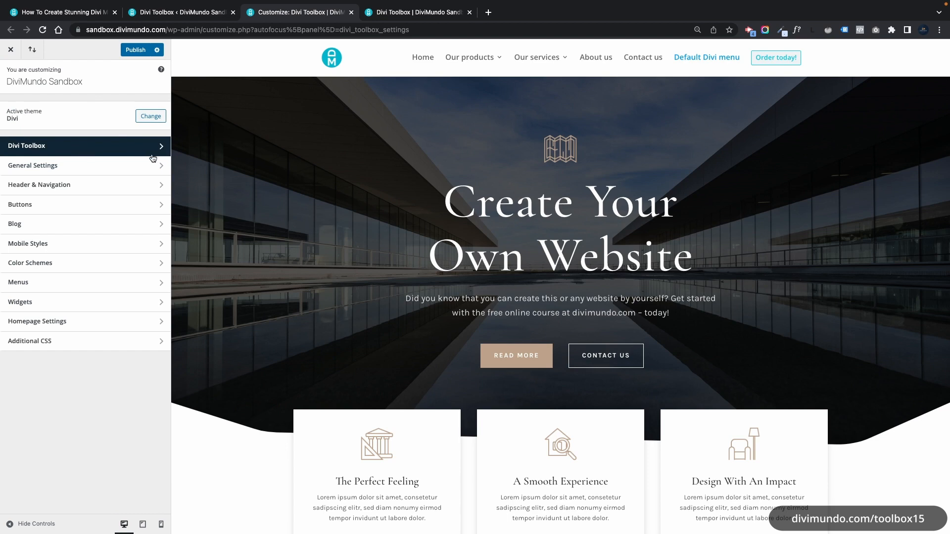
{"action": "left_click", "coordinate": [80, 151]}
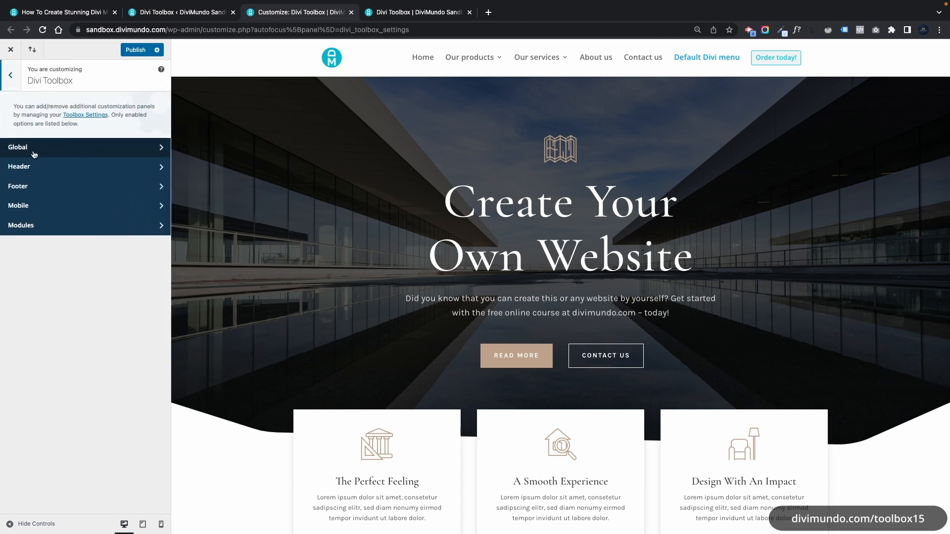
{"action": "left_click", "coordinate": [63, 207]}
{"action": "left_click", "coordinate": [621, 197]}
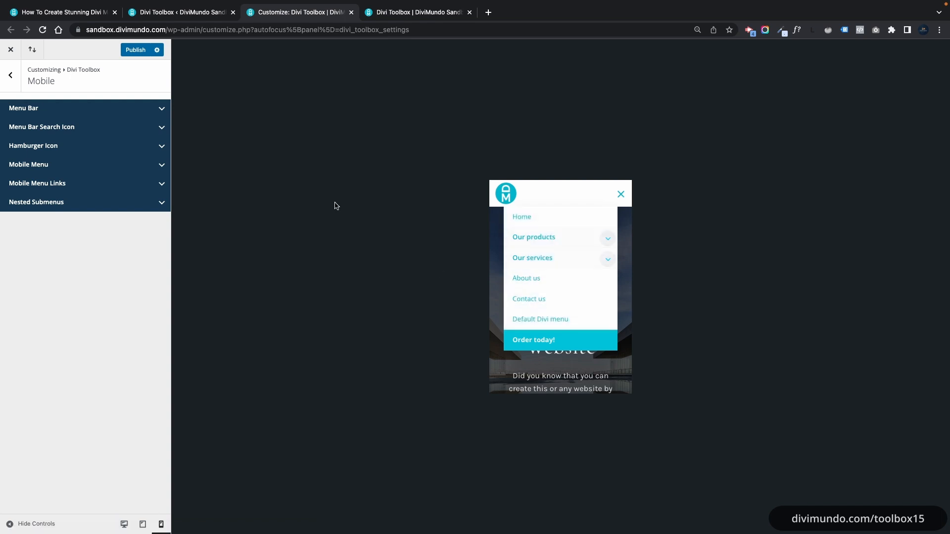
{"action": "left_click", "coordinate": [126, 112]}
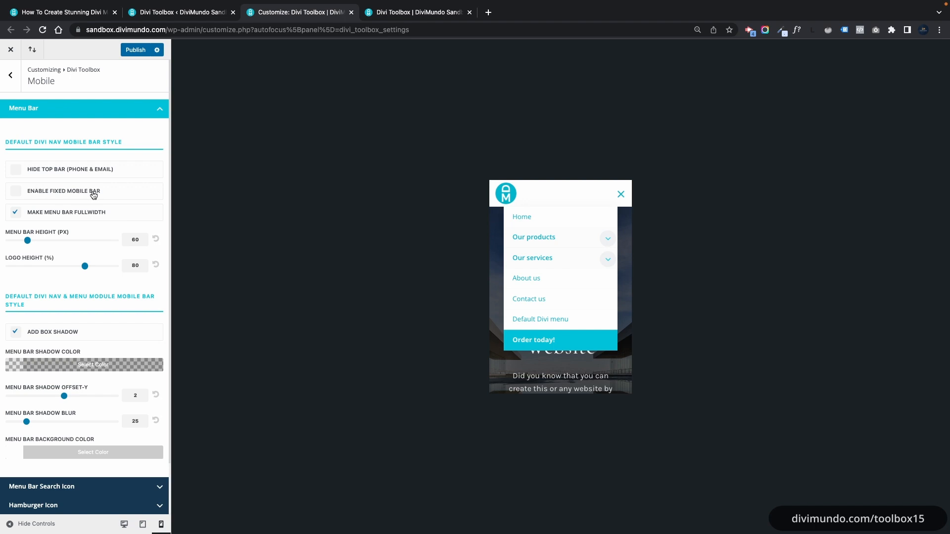
Try the fixed mobile bar option by scrolling the phone preview, and disable it again
{"action": "left_click", "coordinate": [15, 191]}
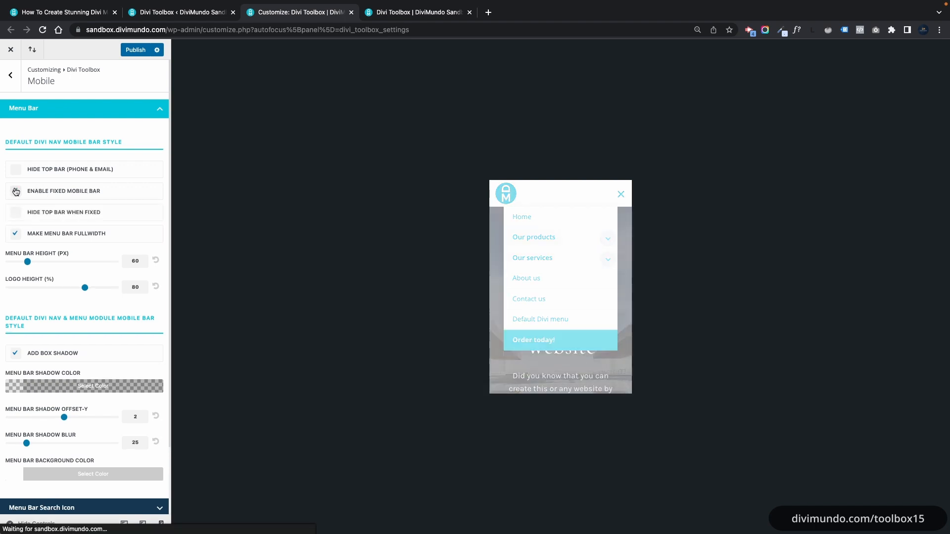
{"action": "scroll", "coordinate": [542, 262], "scroll_direction": "down", "scroll_amount": 6}
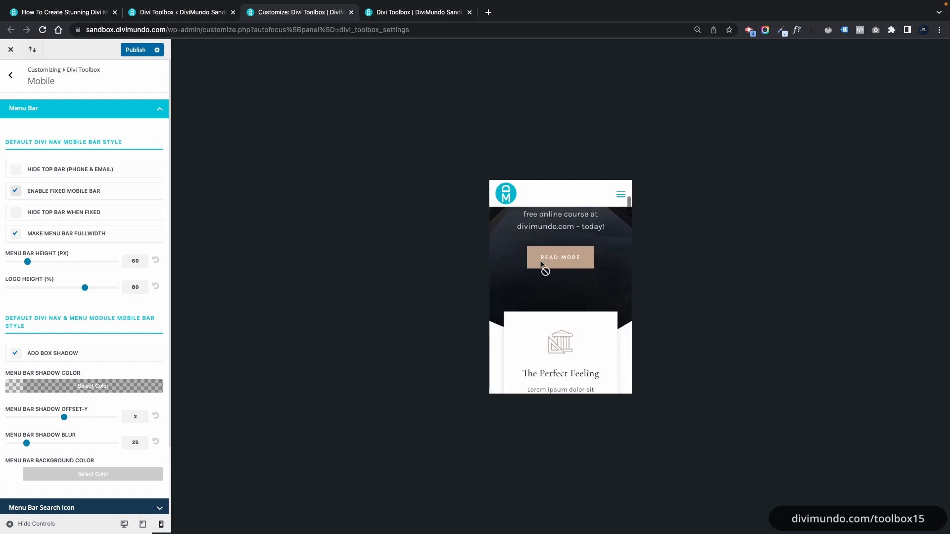
{"action": "scroll", "coordinate": [554, 277], "scroll_direction": "down", "scroll_amount": 8}
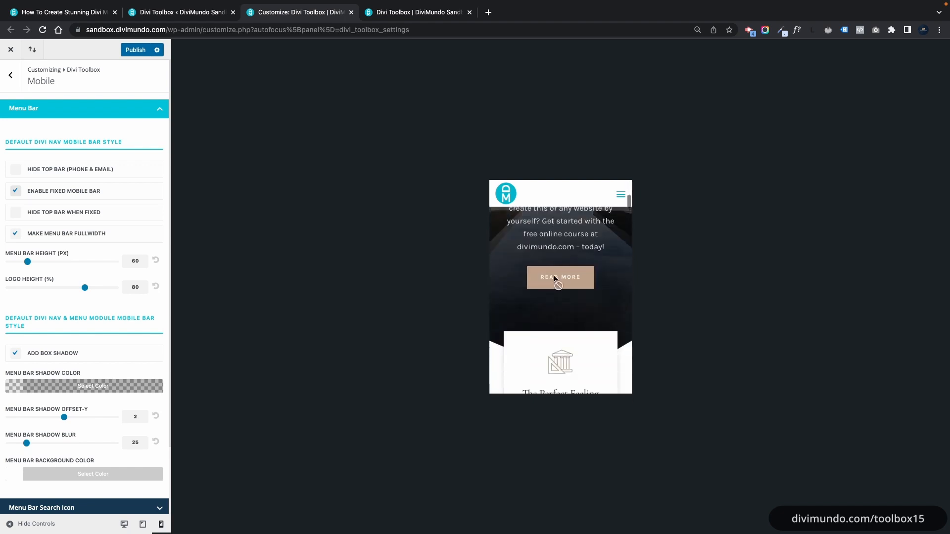
{"action": "left_click", "coordinate": [16, 192]}
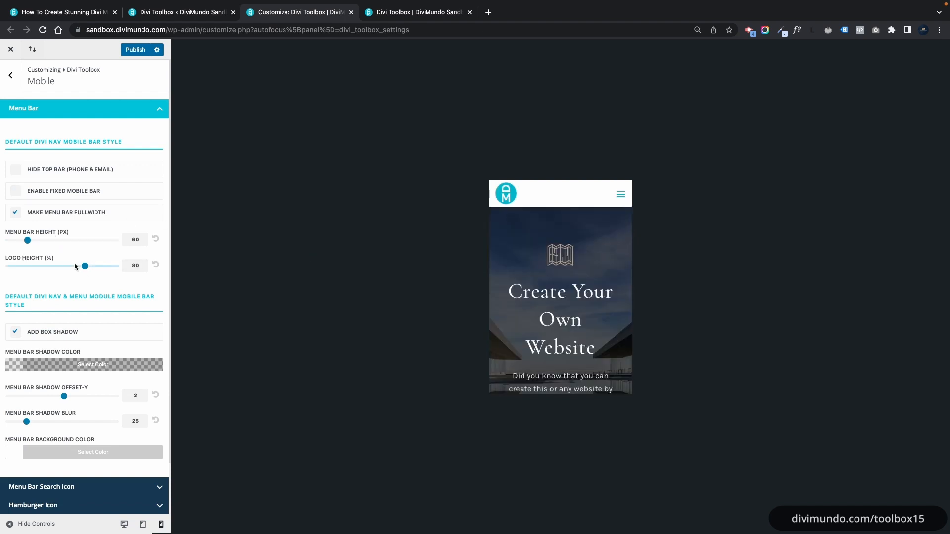
{"action": "scroll", "coordinate": [74, 265], "scroll_direction": "down", "scroll_amount": 1}
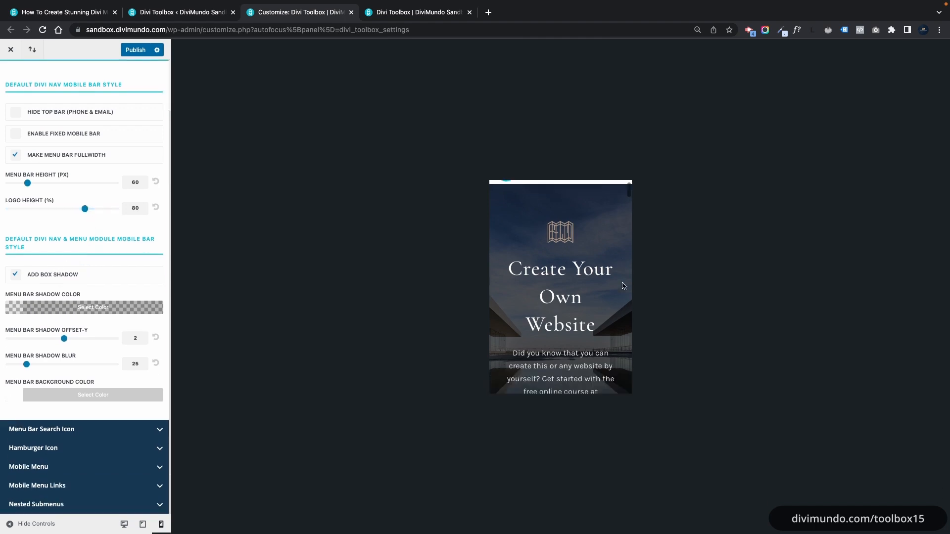
Try the mobile menu bar without its box shadow, and enable the shadow again
{"action": "left_click", "coordinate": [16, 275]}
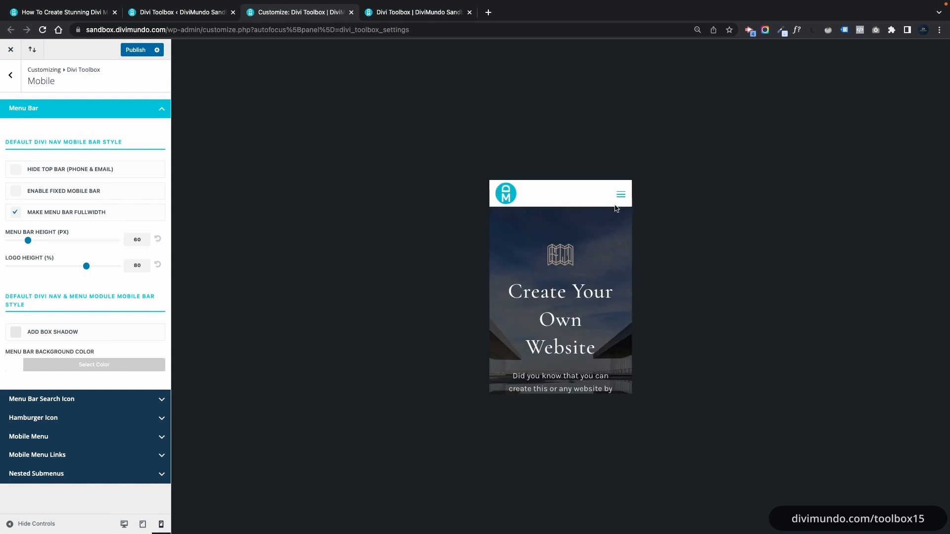
{"action": "left_click", "coordinate": [16, 332]}
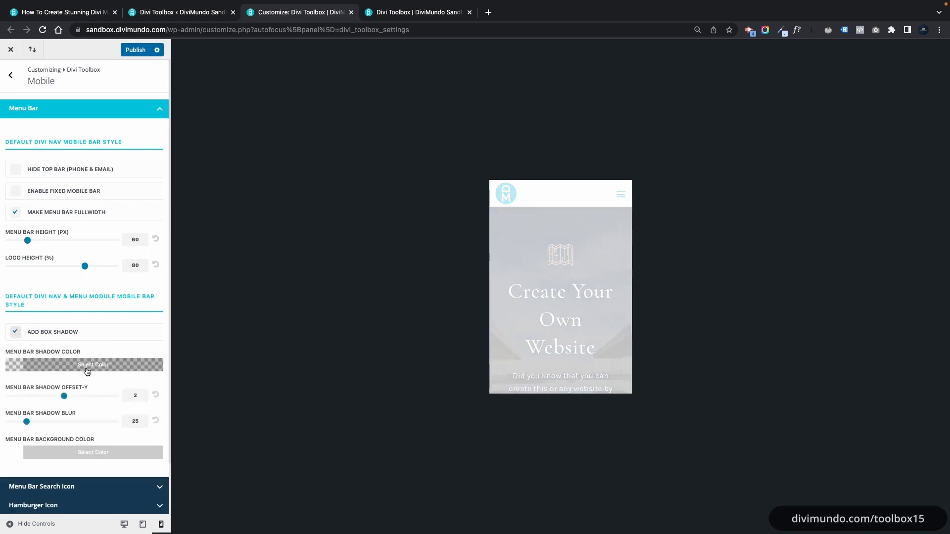
{"action": "scroll", "coordinate": [85, 367], "scroll_direction": "down", "scroll_amount": 2}
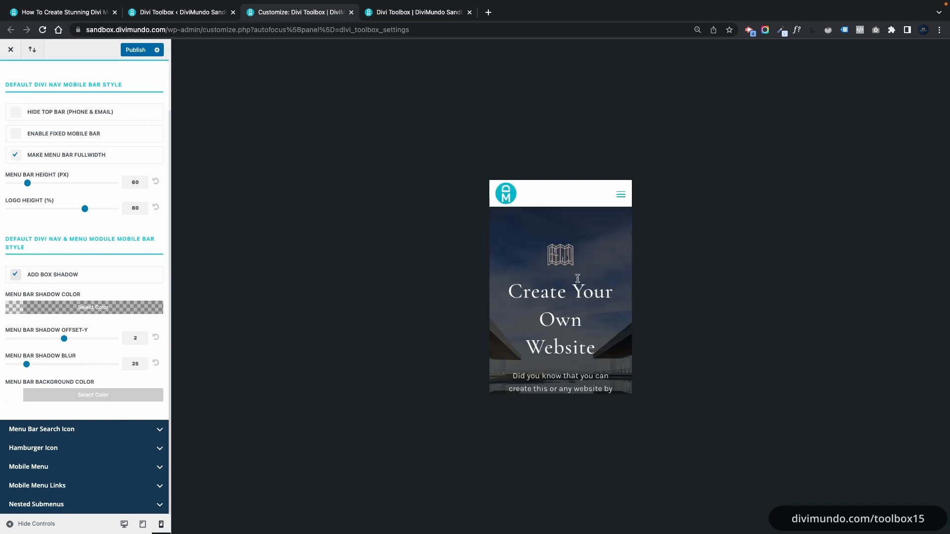
Try #d3d3d3 as the menu bar background color, check it with the preview menu open, and set it back to #ffffff
{"action": "left_click", "coordinate": [20, 395]}
{"action": "scroll", "coordinate": [40, 411], "scroll_direction": "down", "scroll_amount": 4}
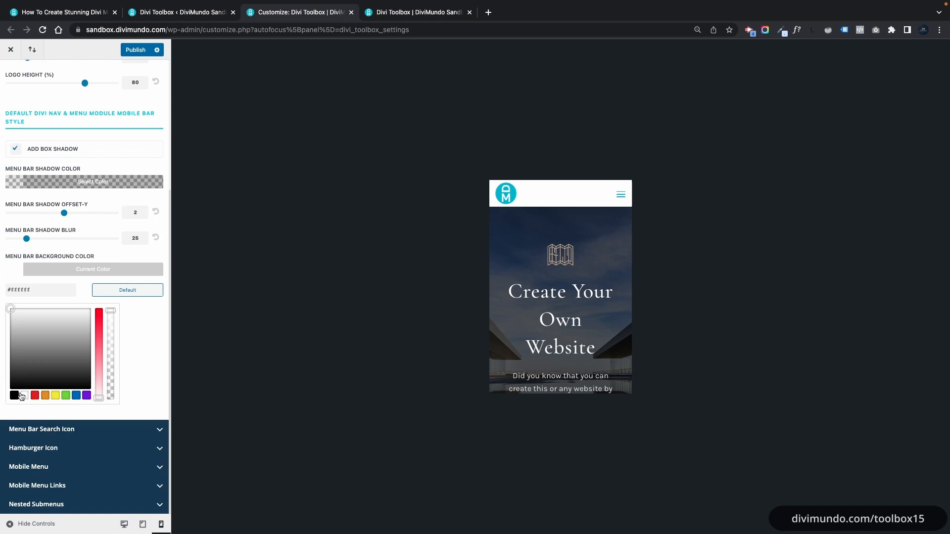
{"action": "left_click", "coordinate": [10, 323]}
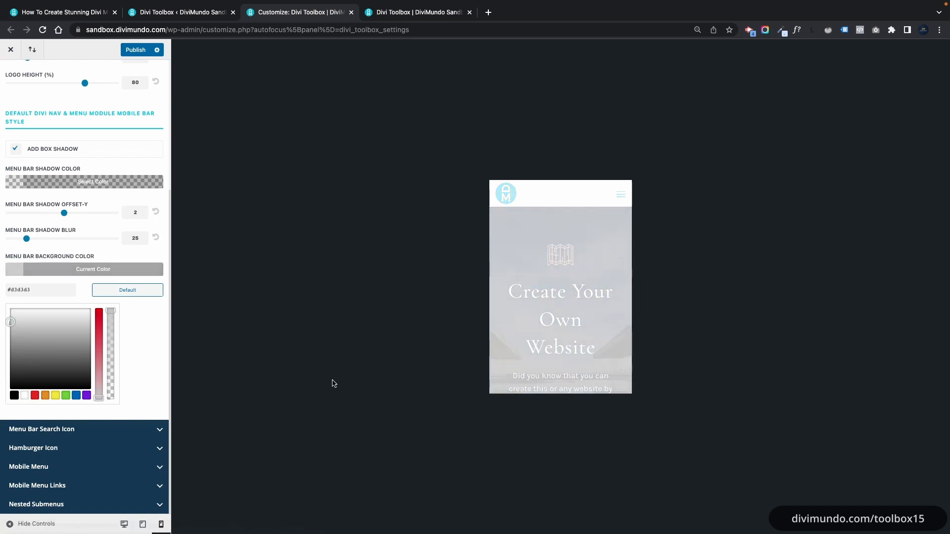
{"action": "left_click", "coordinate": [625, 197]}
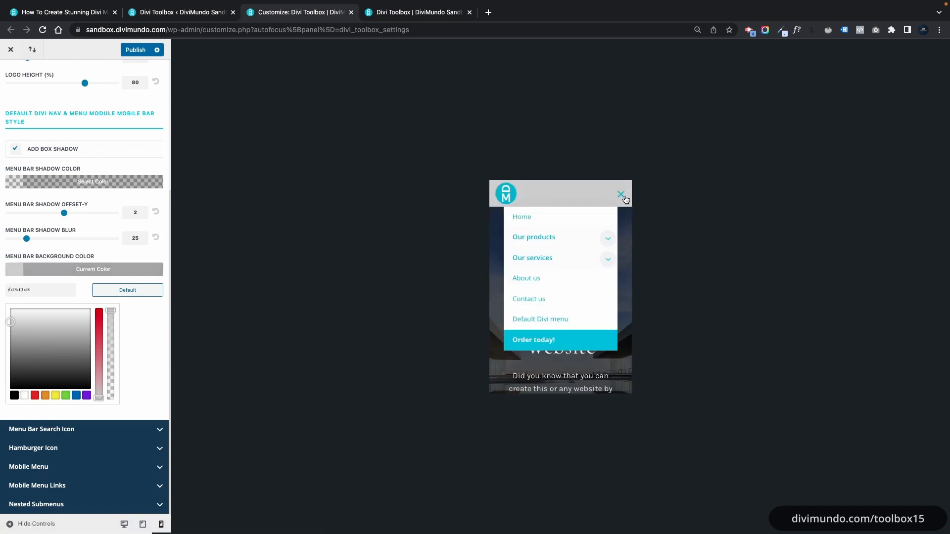
{"action": "left_click", "coordinate": [622, 195]}
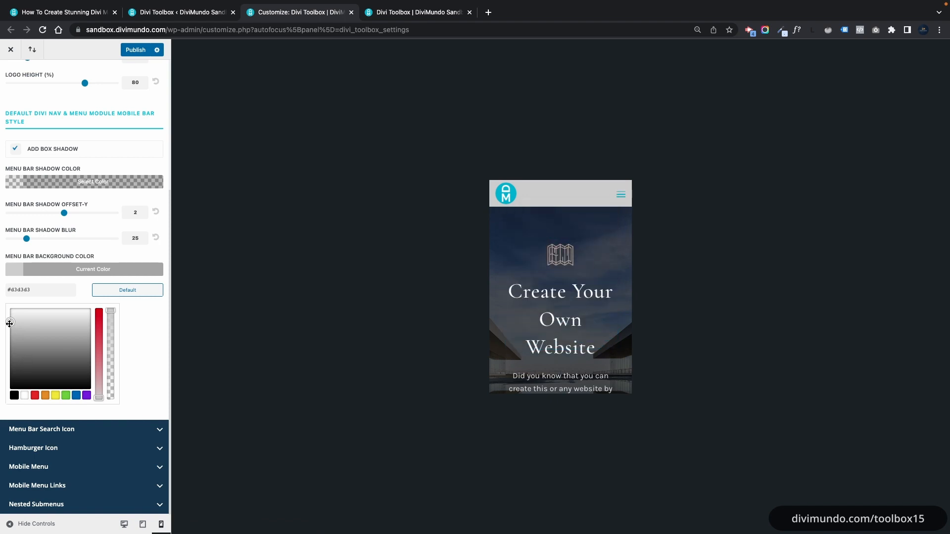
{"action": "left_click_drag", "start_coordinate": [9, 322], "coordinate": [7, 274]}
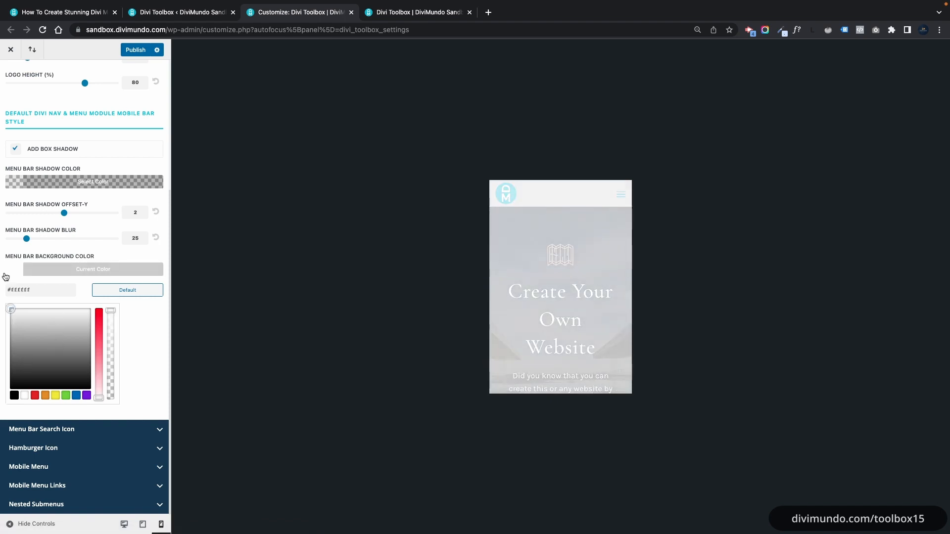
Review the Menu Bar Search Icon settings and collapse that section again
{"action": "left_click", "coordinate": [56, 437]}
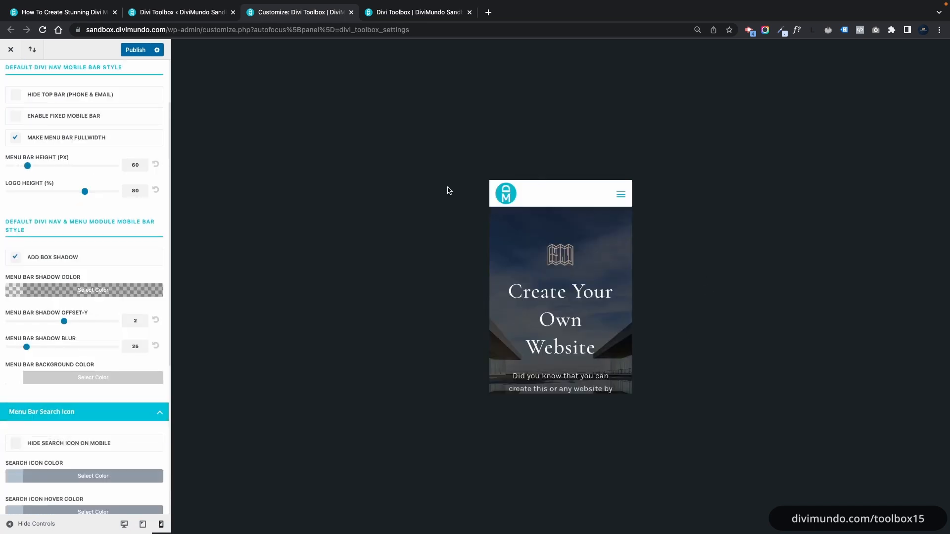
{"action": "scroll", "coordinate": [107, 339], "scroll_direction": "down", "scroll_amount": 5}
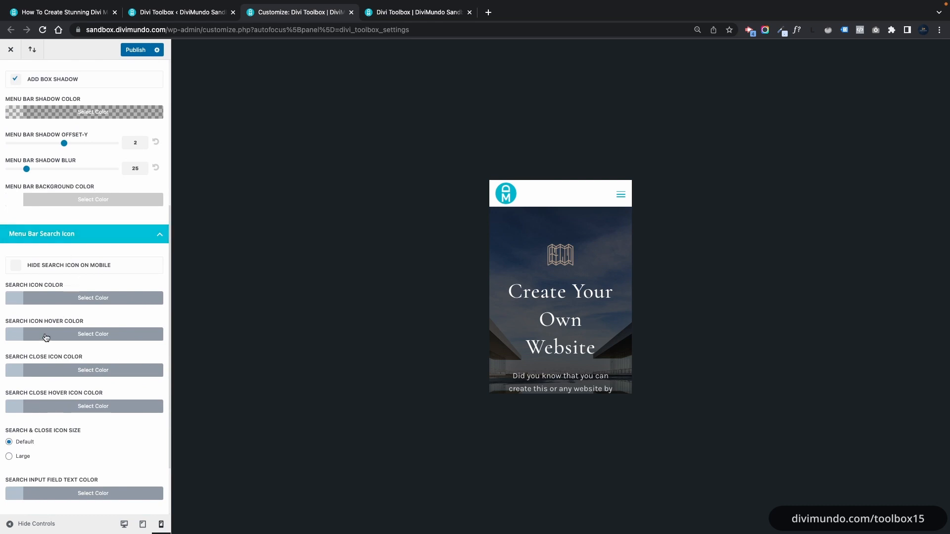
{"action": "left_click", "coordinate": [108, 234]}
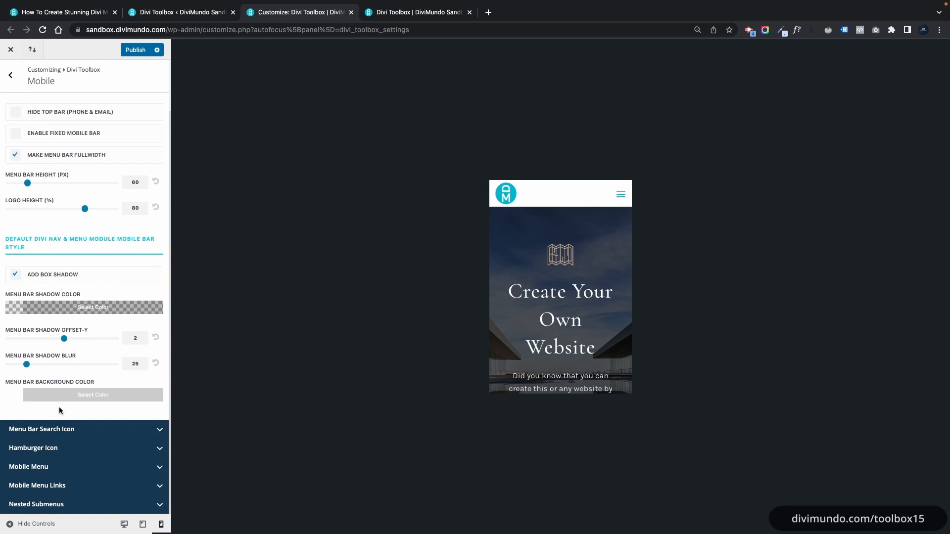
Expand the Hamburger Icon settings, toggle the menu in the preview, and set the closed hamburger icon color to #0c71c3
{"action": "left_click", "coordinate": [45, 448]}
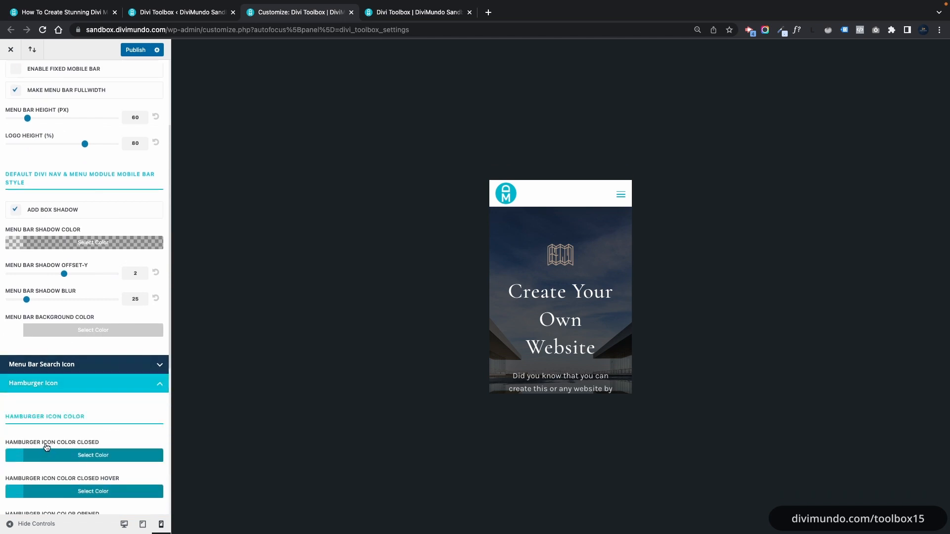
{"action": "left_click", "coordinate": [621, 195]}
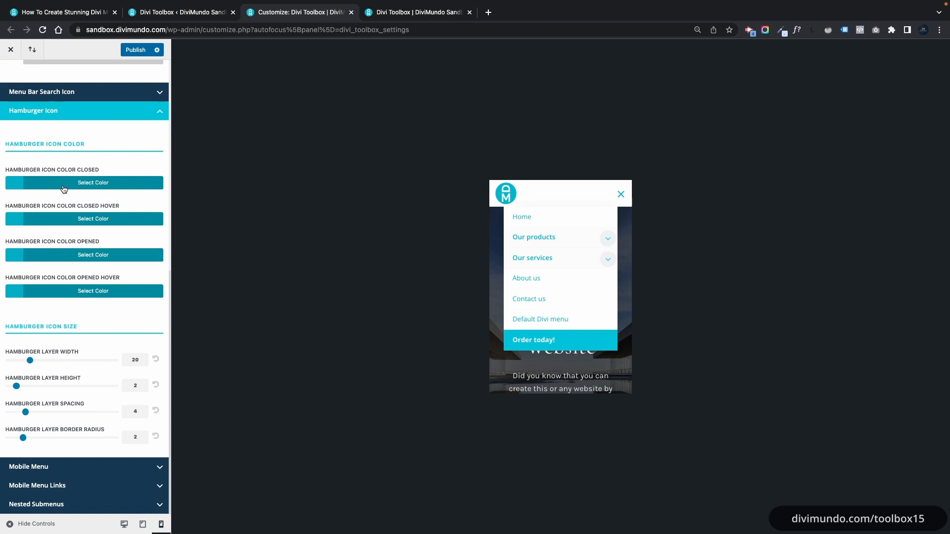
{"action": "left_click", "coordinate": [621, 195]}
{"action": "left_click", "coordinate": [98, 188]}
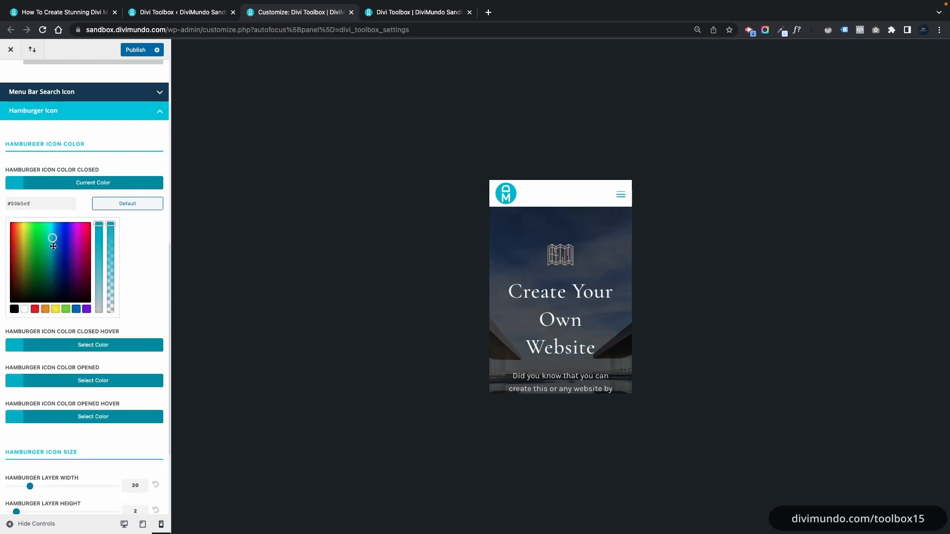
{"action": "left_click", "coordinate": [76, 309]}
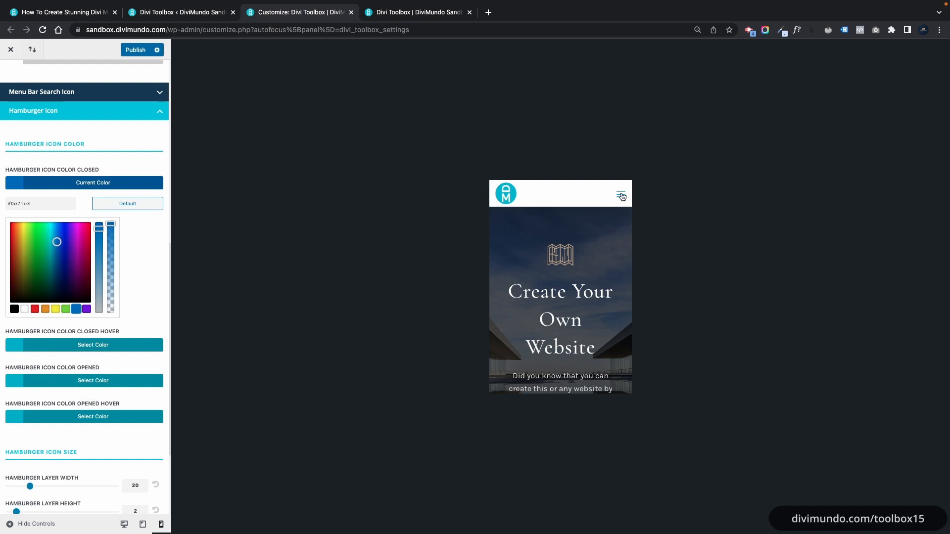
Set the opened hamburger icon color to #8300e9 and check it by opening and closing the preview menu
{"action": "left_click", "coordinate": [77, 382]}
{"action": "left_click", "coordinate": [87, 381]}
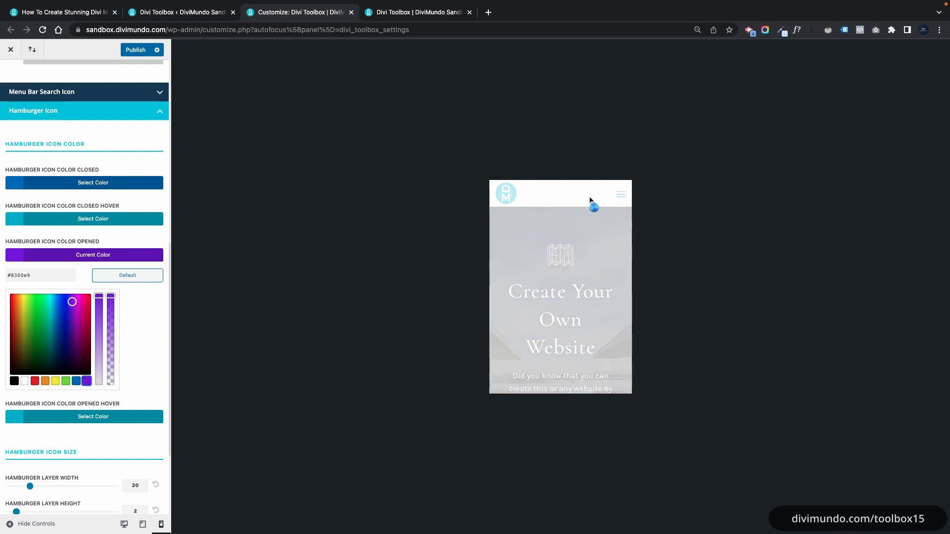
{"action": "left_click", "coordinate": [620, 194]}
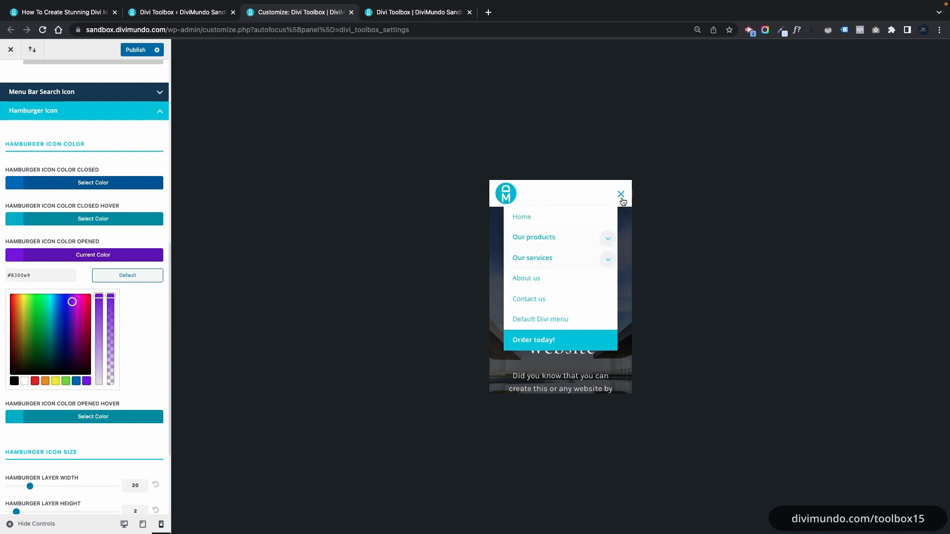
{"action": "left_click", "coordinate": [621, 197]}
Try a larger hamburger icon with layer width 30, height 3 and spacing 7, toggling the menu in the phone preview
{"action": "scroll", "coordinate": [62, 381], "scroll_direction": "down", "scroll_amount": 3}
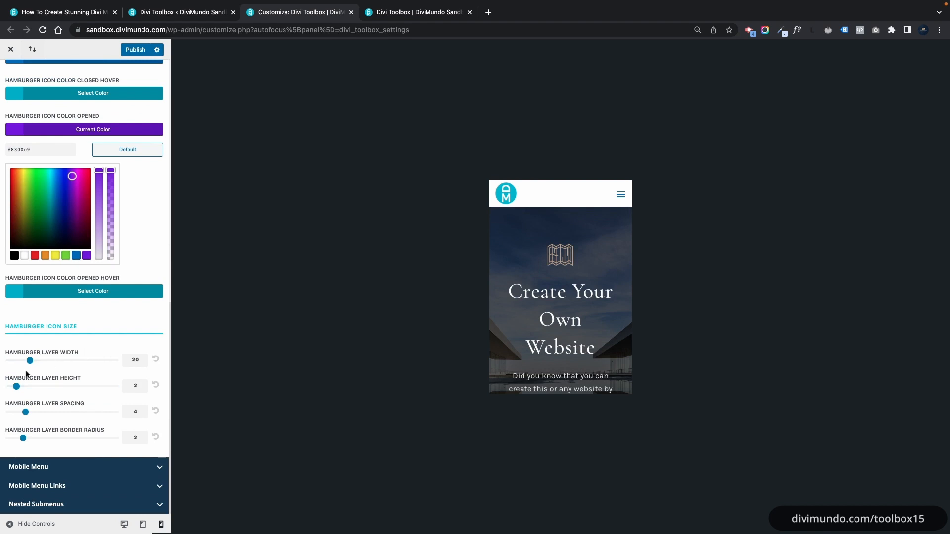
{"action": "left_click_drag", "start_coordinate": [30, 363], "coordinate": [52, 362]}
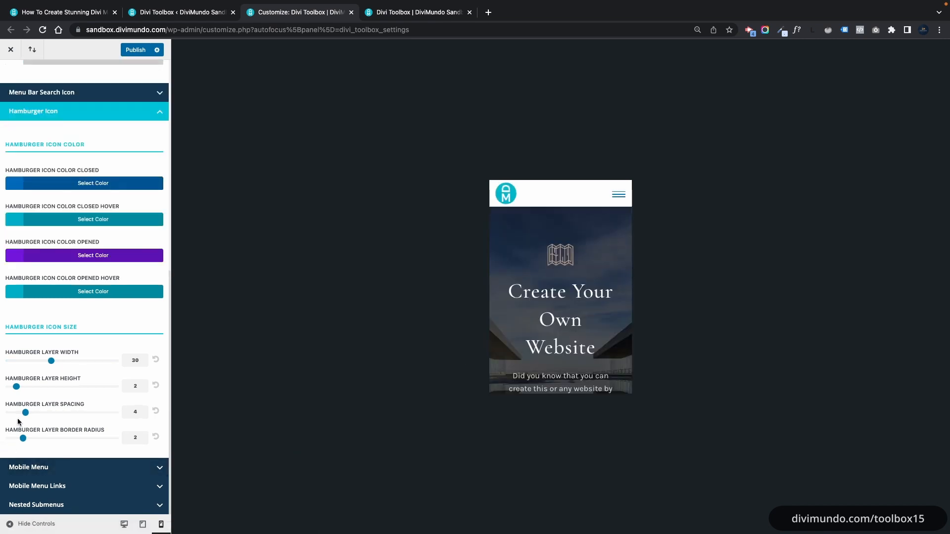
{"action": "left_click_drag", "start_coordinate": [16, 389], "coordinate": [25, 389]}
{"action": "left_click_drag", "start_coordinate": [25, 413], "coordinate": [42, 414]}
{"action": "left_click", "coordinate": [614, 200]}
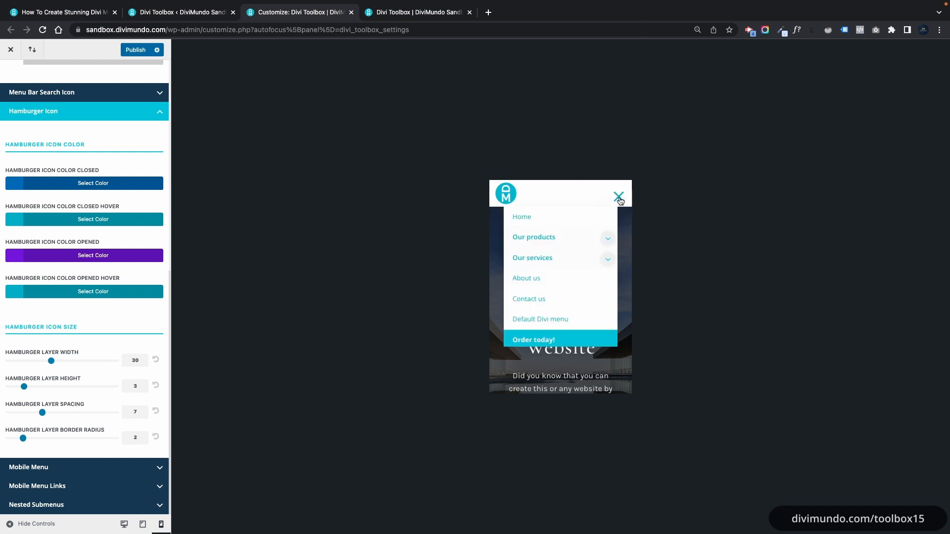
{"action": "left_click", "coordinate": [615, 198]}
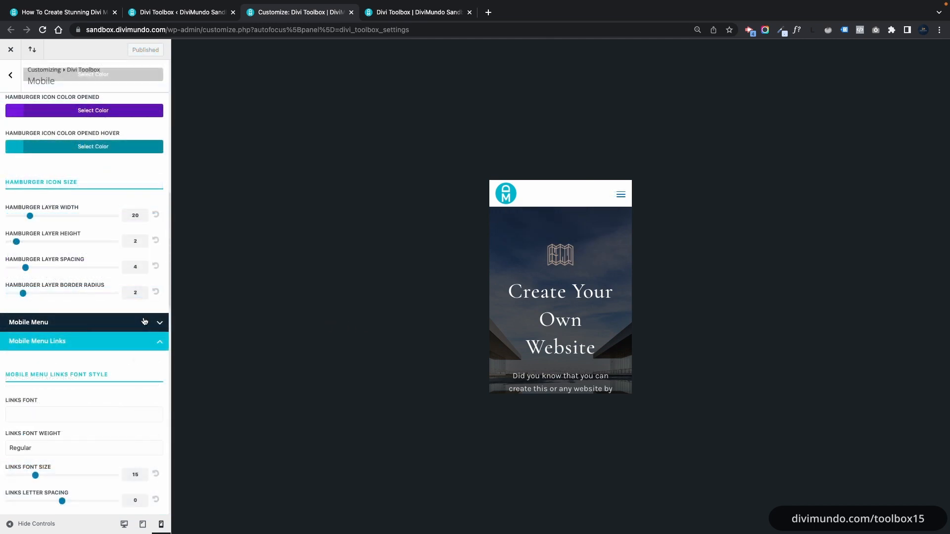
Expand the Mobile Menu settings and check the slide-in animation by opening and closing the menu in the phone preview
{"action": "left_click", "coordinate": [144, 322]}
{"action": "scroll", "coordinate": [103, 395], "scroll_direction": "down", "scroll_amount": 2}
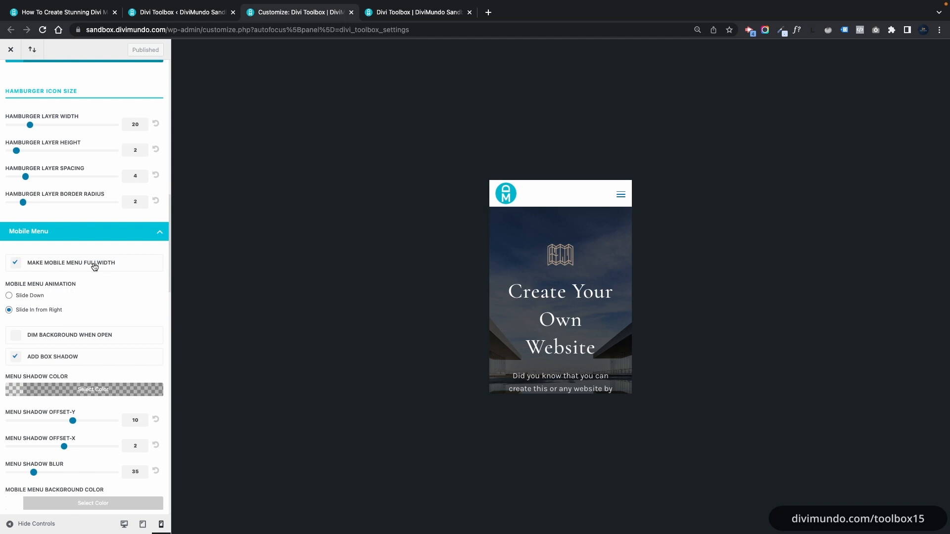
{"action": "left_click", "coordinate": [621, 196]}
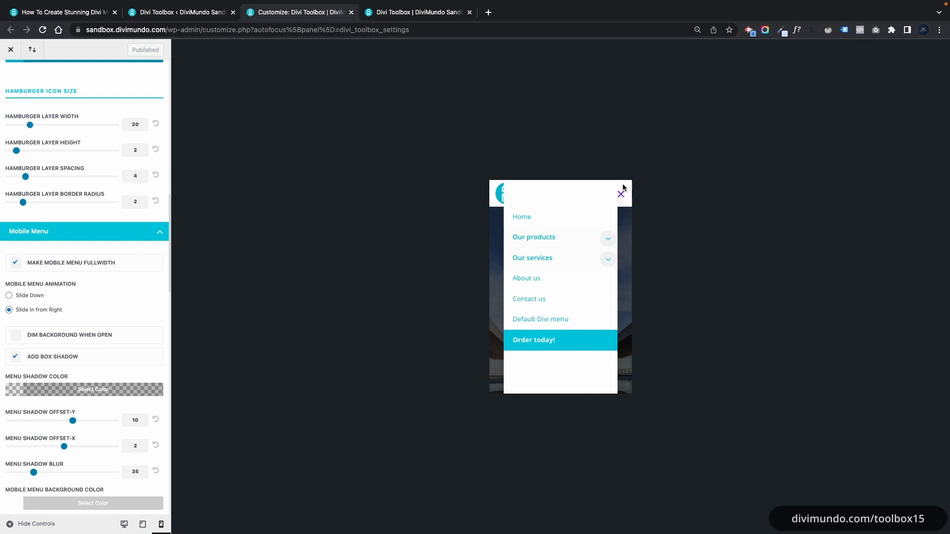
{"action": "left_click", "coordinate": [621, 194]}
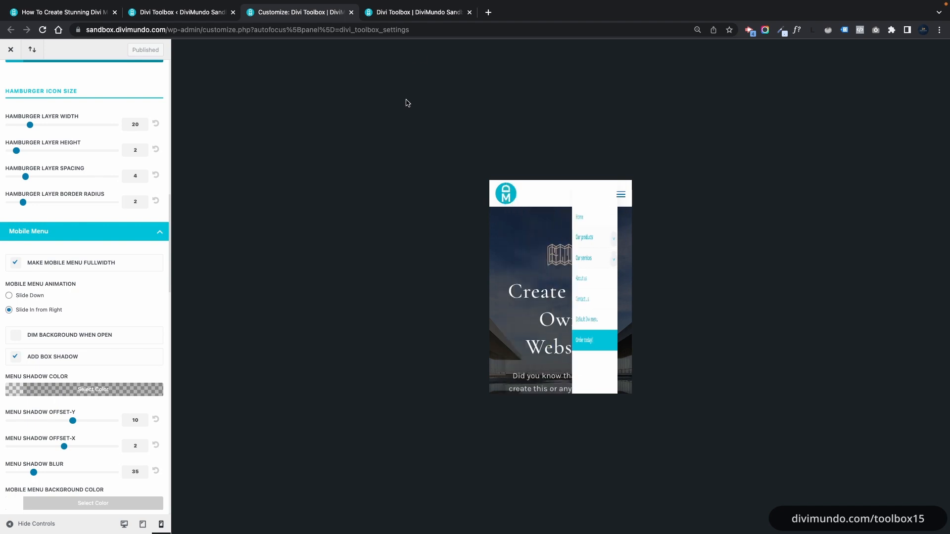
Switch to the live iPhone XR page, reload it, and open and close the mobile menu twice to check the slide-in animation
{"action": "left_click", "coordinate": [410, 12]}
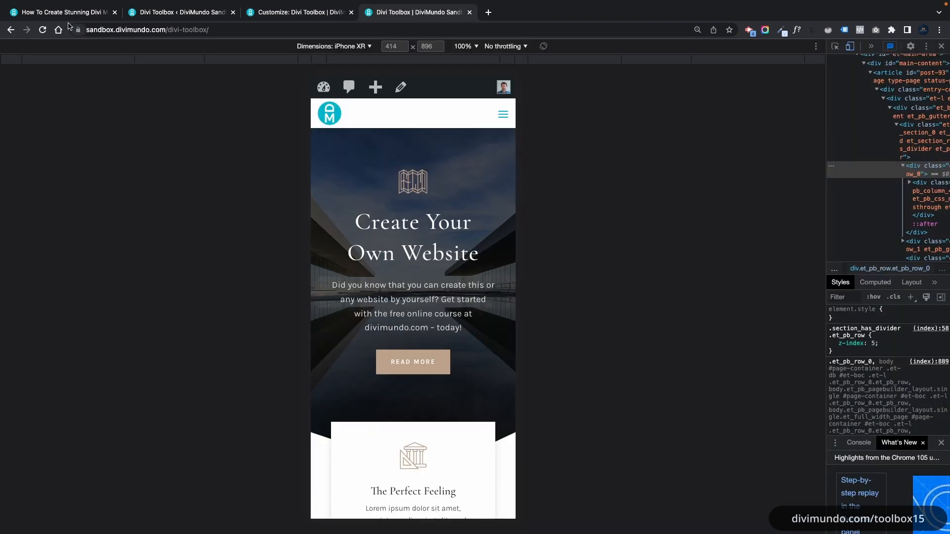
{"action": "left_click", "coordinate": [43, 30]}
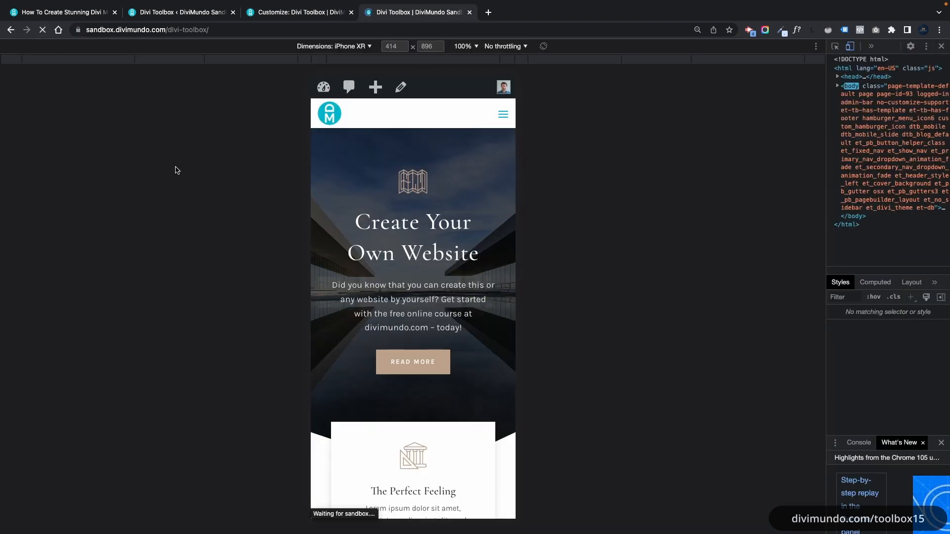
{"action": "left_click", "coordinate": [493, 117]}
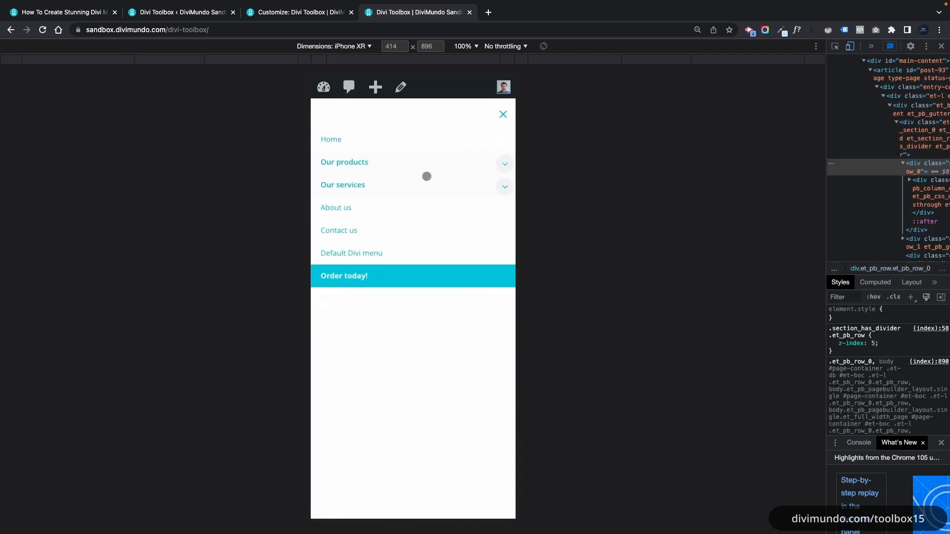
{"action": "left_click", "coordinate": [500, 114]}
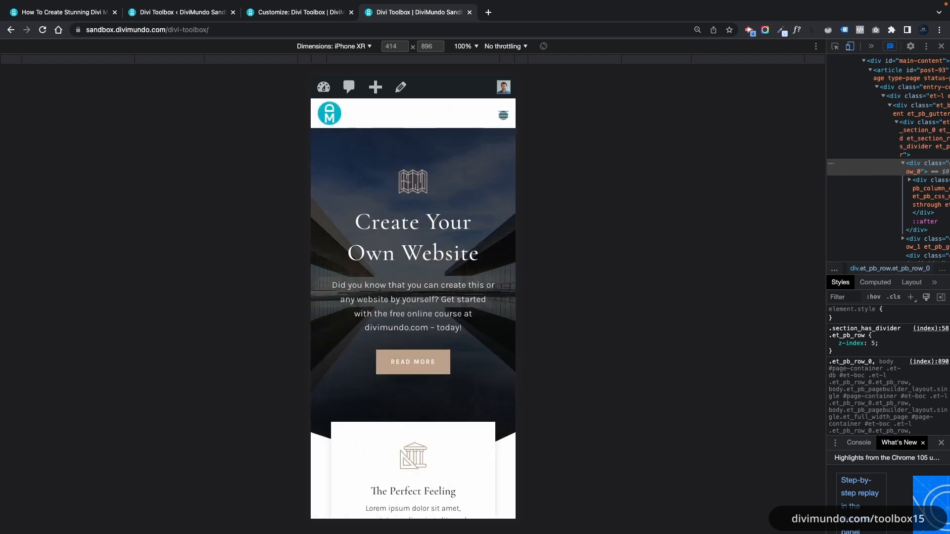
{"action": "left_click", "coordinate": [503, 115]}
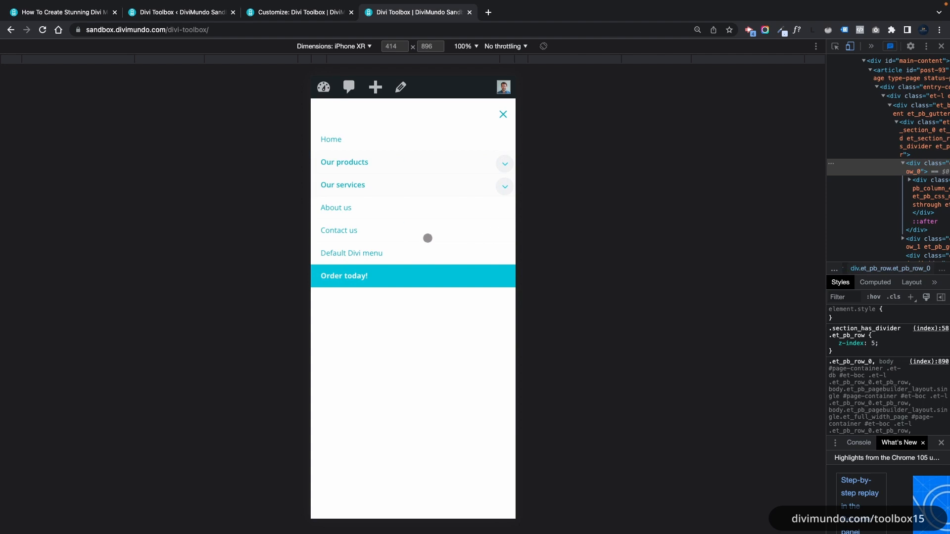
{"action": "left_click", "coordinate": [503, 114]}
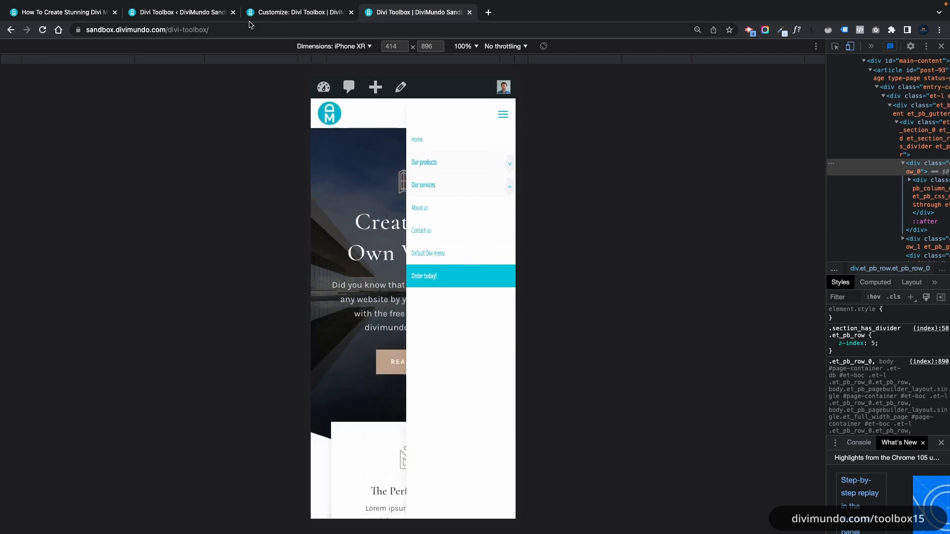
Return to the Customizer, set the mobile menu animation to Slide Down, and check it by toggling the menu on the live page
{"action": "left_click", "coordinate": [257, 15]}
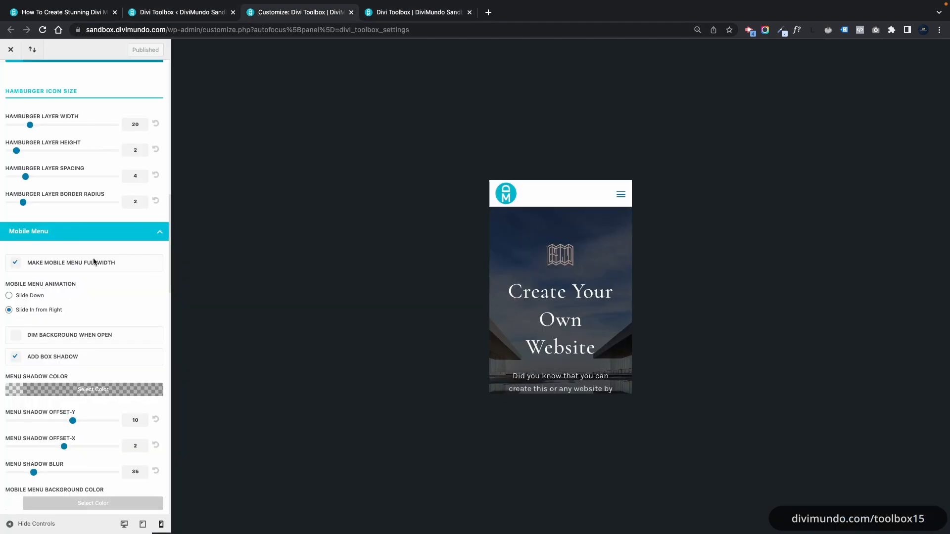
{"action": "left_click", "coordinate": [25, 297]}
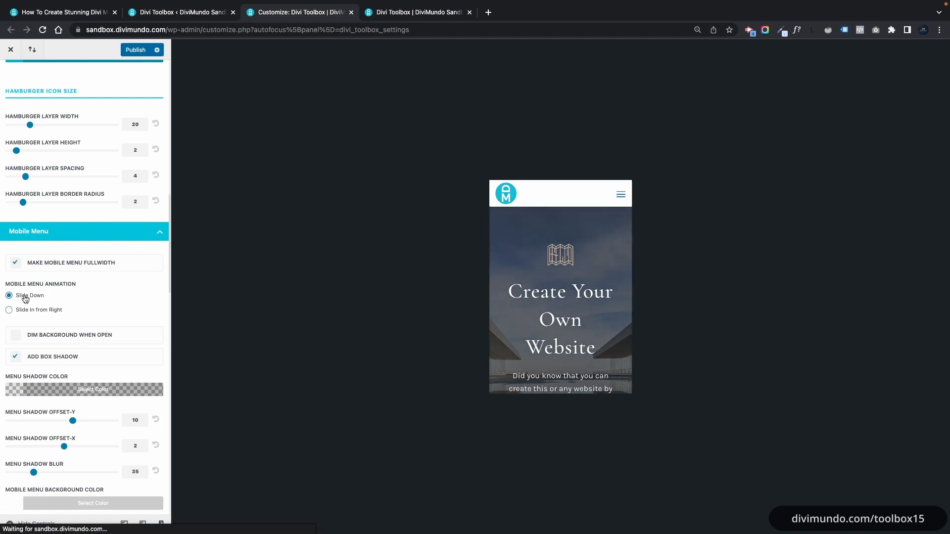
{"action": "left_click", "coordinate": [504, 113]}
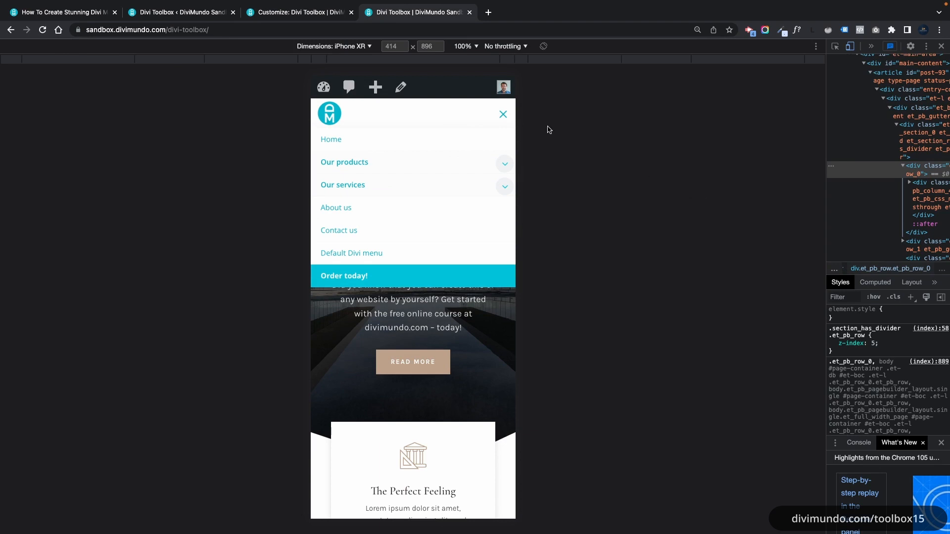
{"action": "left_click", "coordinate": [503, 113]}
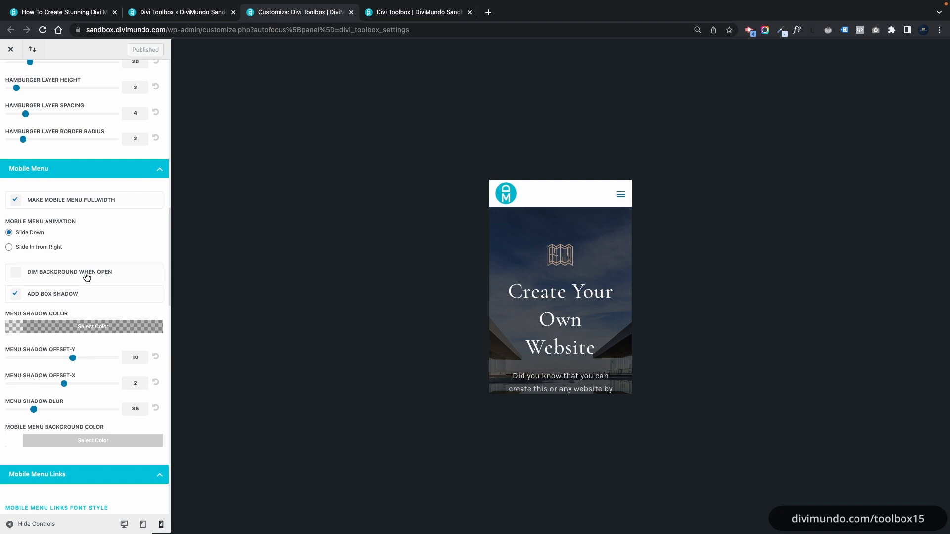
Enable dimming of the background when the mobile menu is open
{"action": "left_click", "coordinate": [87, 277]}
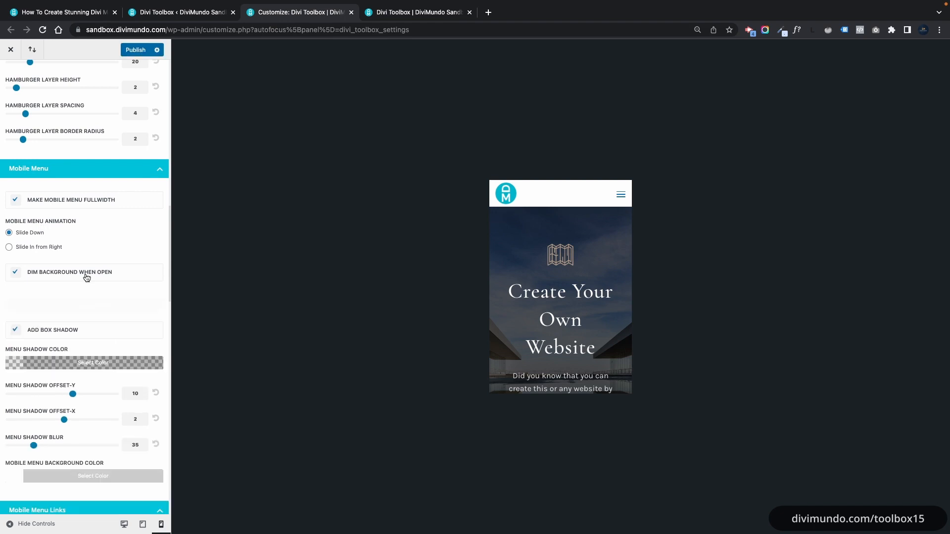
Publish the changes, reload the live iPhone XR page, open the mobile menu to check the dimmed background, and return to the Customizer
{"action": "left_click", "coordinate": [143, 52]}
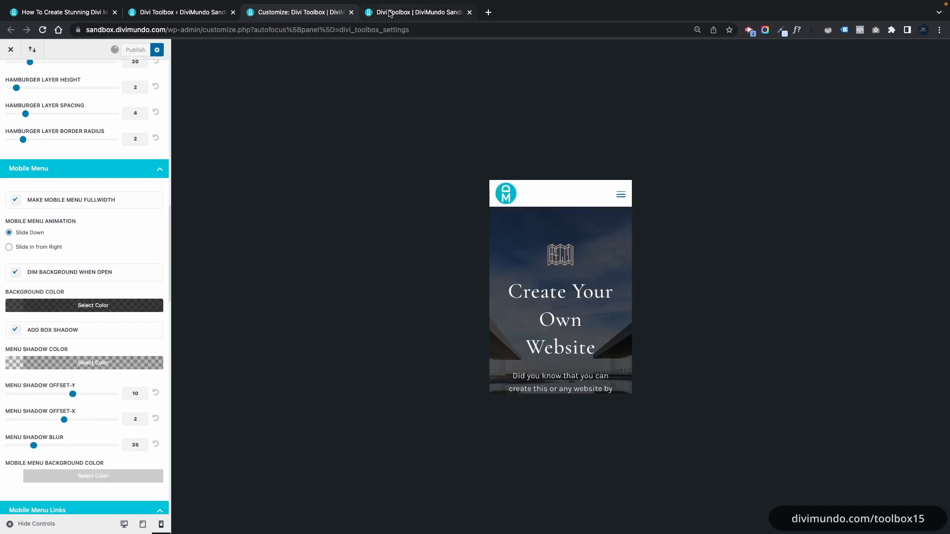
{"action": "left_click", "coordinate": [395, 12]}
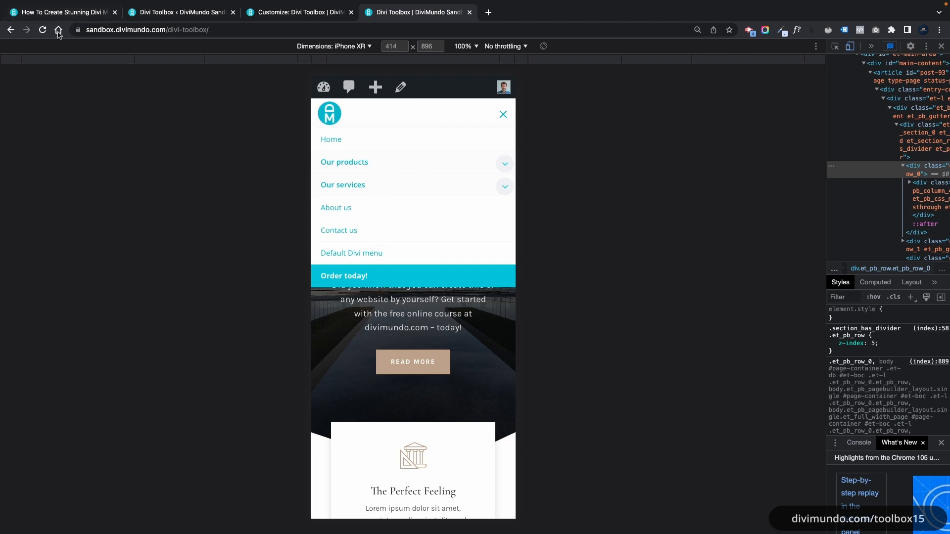
{"action": "left_click", "coordinate": [42, 29]}
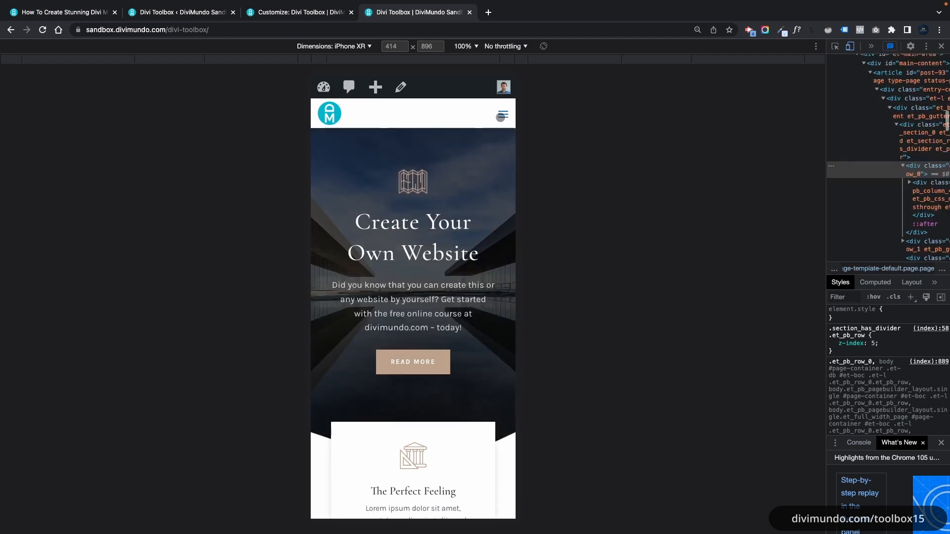
{"action": "left_click", "coordinate": [501, 116]}
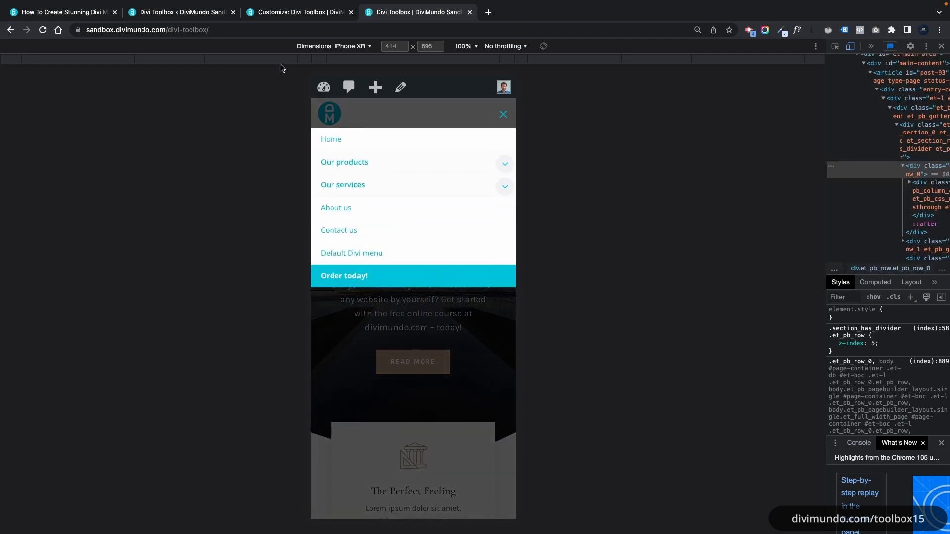
{"action": "left_click", "coordinate": [298, 13]}
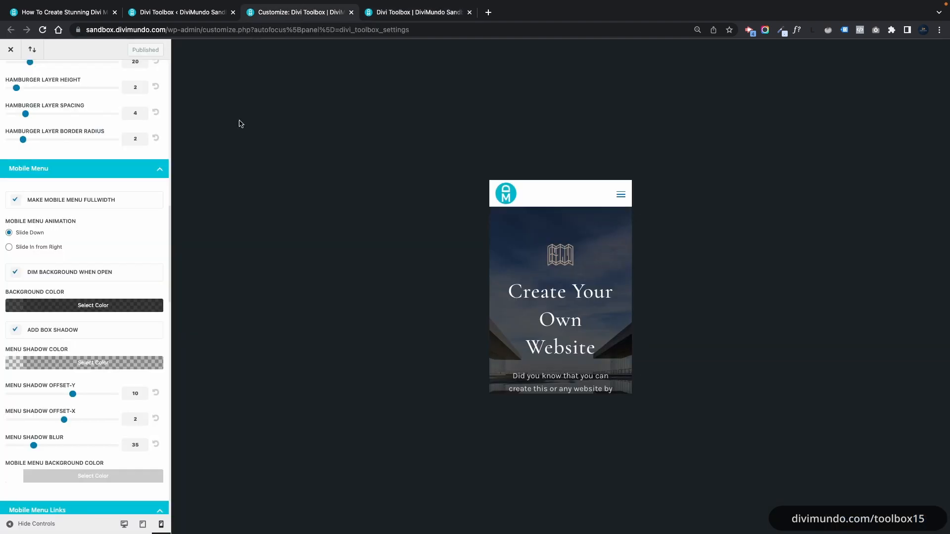
{"action": "scroll", "coordinate": [113, 261], "scroll_direction": "down", "scroll_amount": 5}
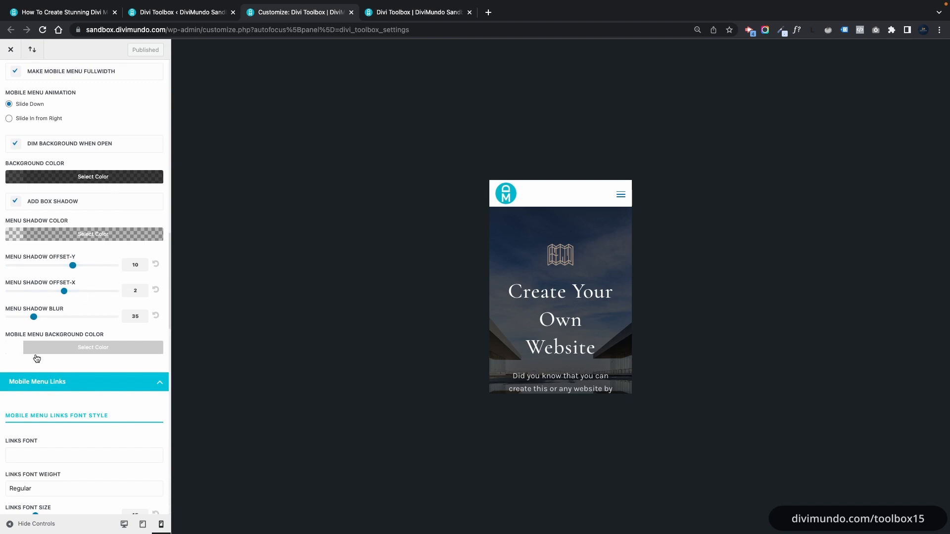
{"action": "left_click", "coordinate": [428, 14]}
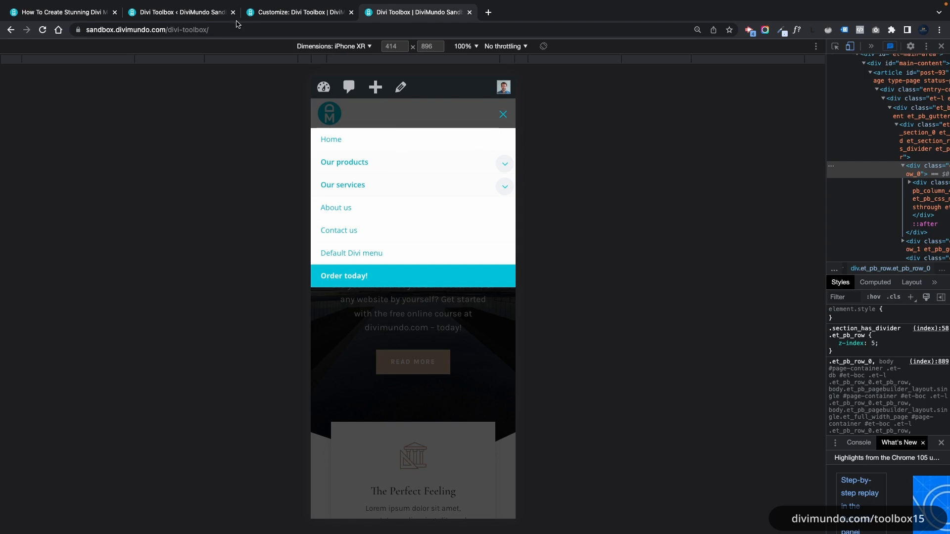
{"action": "left_click", "coordinate": [277, 12]}
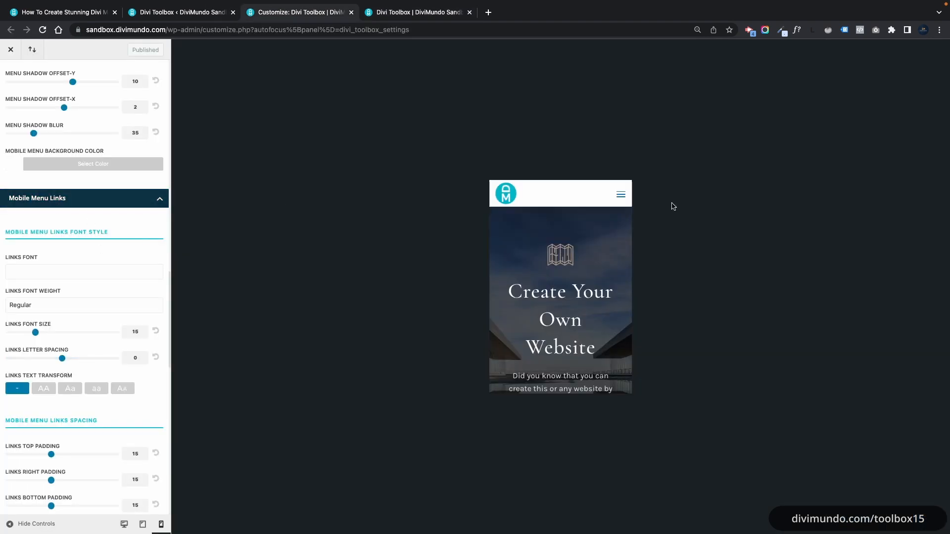
With the mobile menu open in the phone preview, set the links' font size to 17 and their text transform to uppercase
{"action": "left_click", "coordinate": [622, 196]}
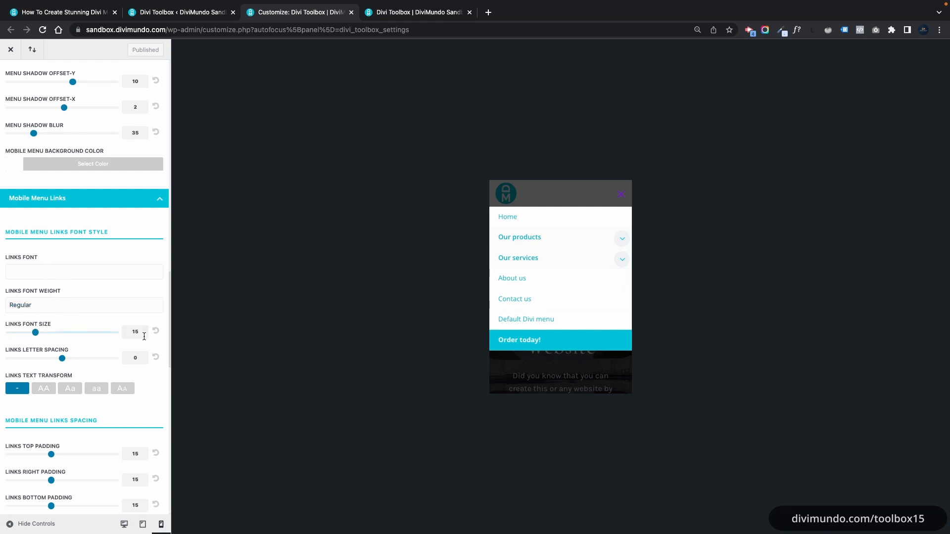
{"action": "left_click_drag", "start_coordinate": [36, 332], "coordinate": [46, 331]}
{"action": "scroll", "coordinate": [46, 331], "scroll_direction": "down", "scroll_amount": 1}
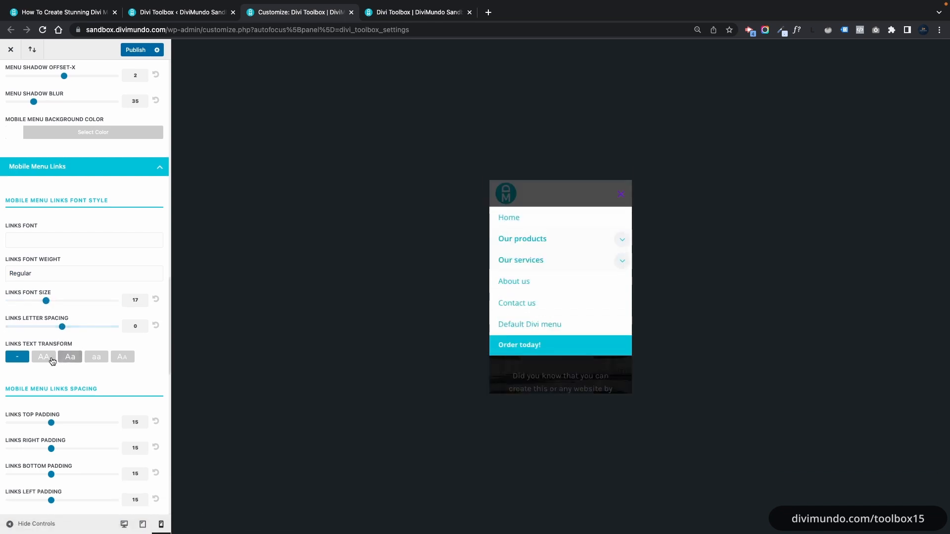
{"action": "left_click", "coordinate": [42, 358]}
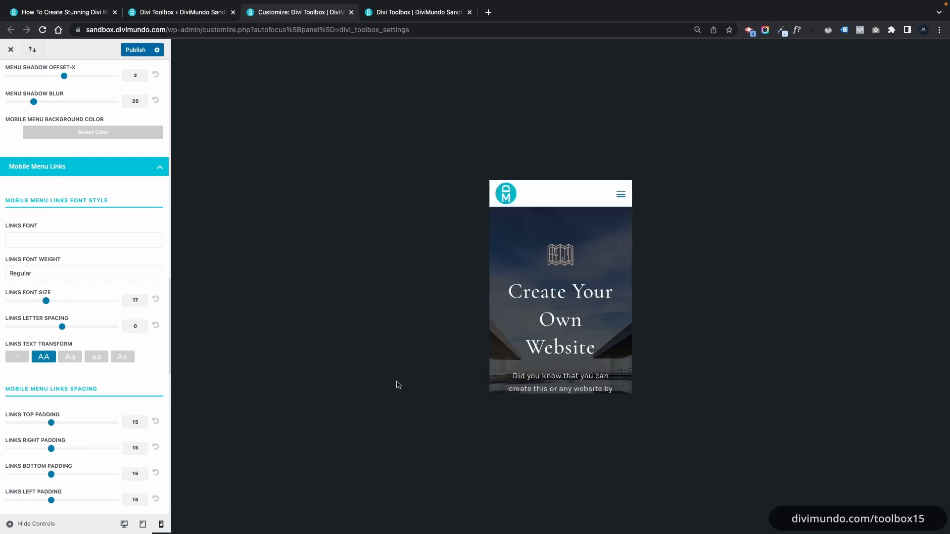
{"action": "scroll", "coordinate": [88, 407], "scroll_direction": "down", "scroll_amount": 3}
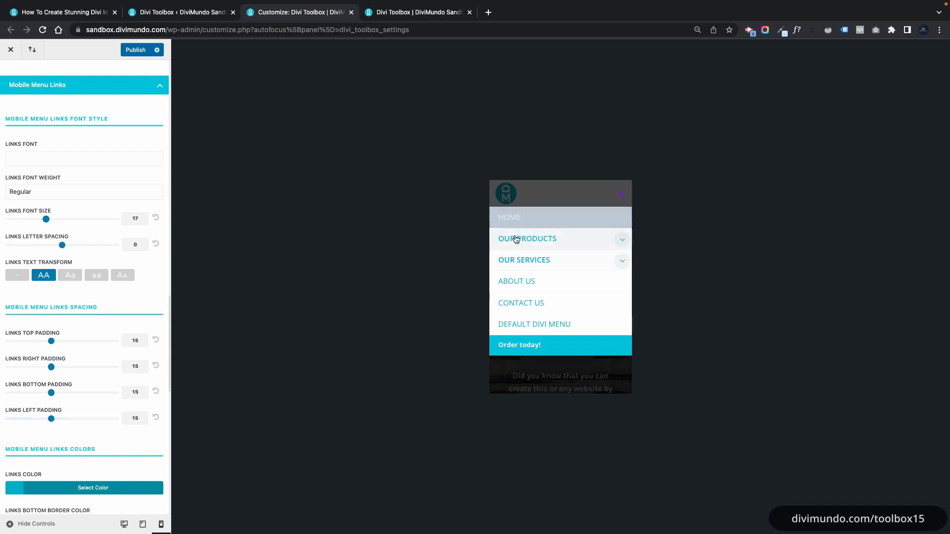
Set the mobile menu links color to #666666 and check the Our Products submenu toggle in the phone preview
{"action": "scroll", "coordinate": [112, 343], "scroll_direction": "down", "scroll_amount": 4}
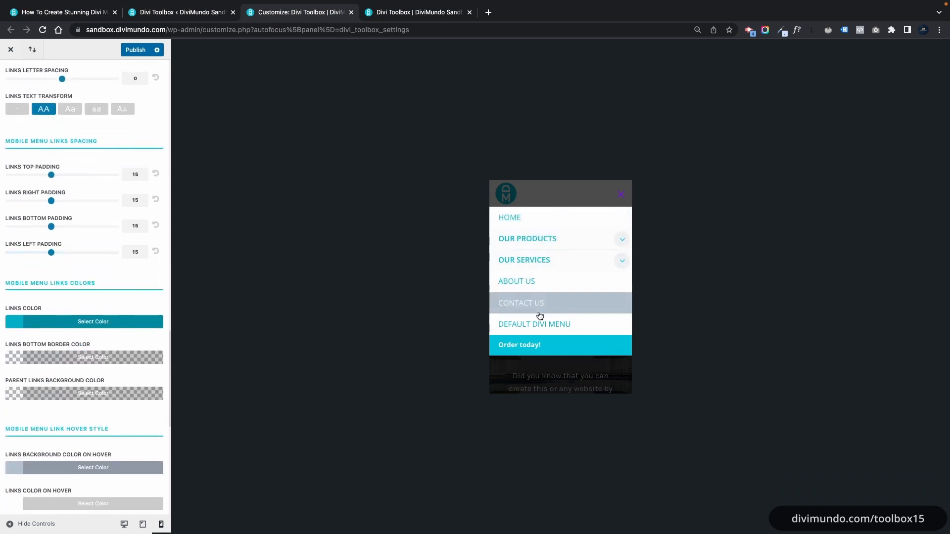
{"action": "left_click", "coordinate": [33, 322]}
{"action": "double_click", "coordinate": [15, 342]}
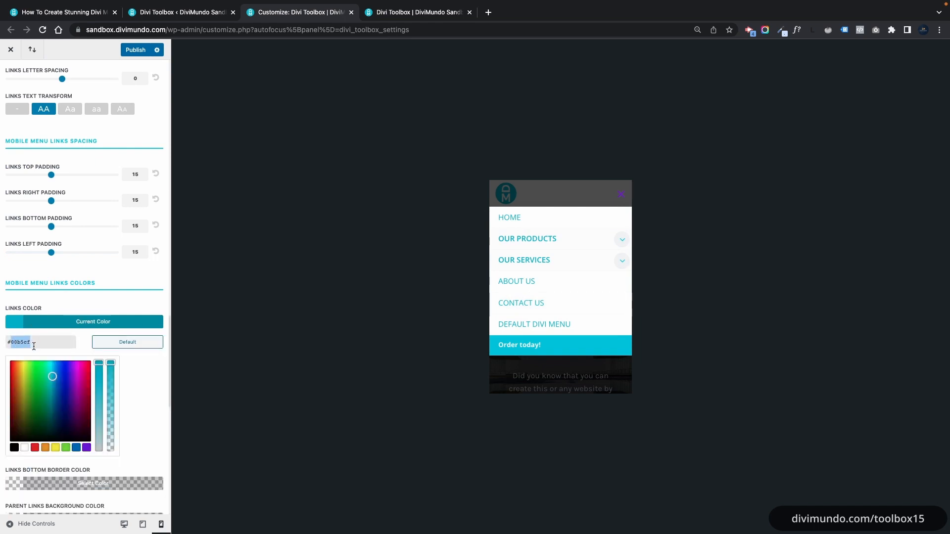
{"action": "type", "text": "666666"}
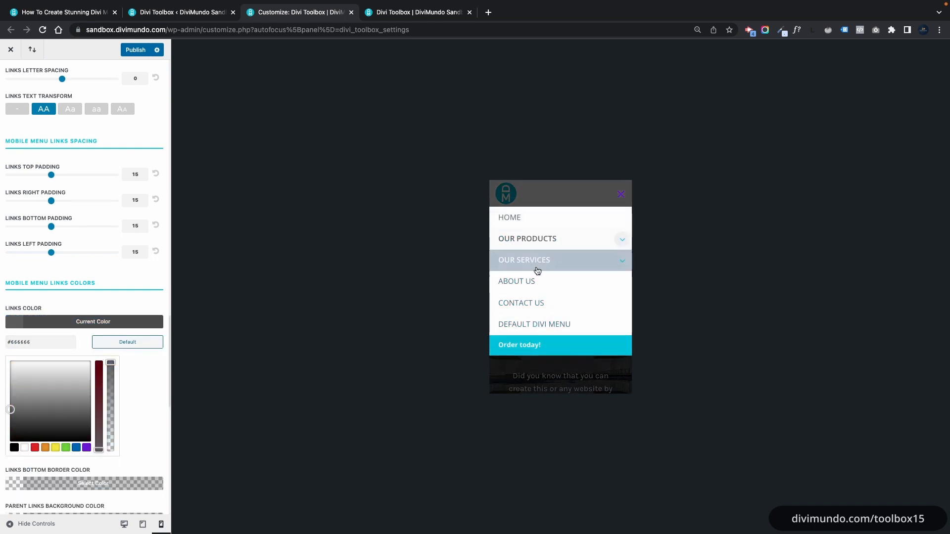
{"action": "left_click", "coordinate": [625, 241]}
{"action": "left_click", "coordinate": [623, 242]}
Darken the links' bottom border color, open the parent links background color for editing, and reopen the mobile menu in the phone preview
{"action": "scroll", "coordinate": [49, 270], "scroll_direction": "down", "scroll_amount": 5}
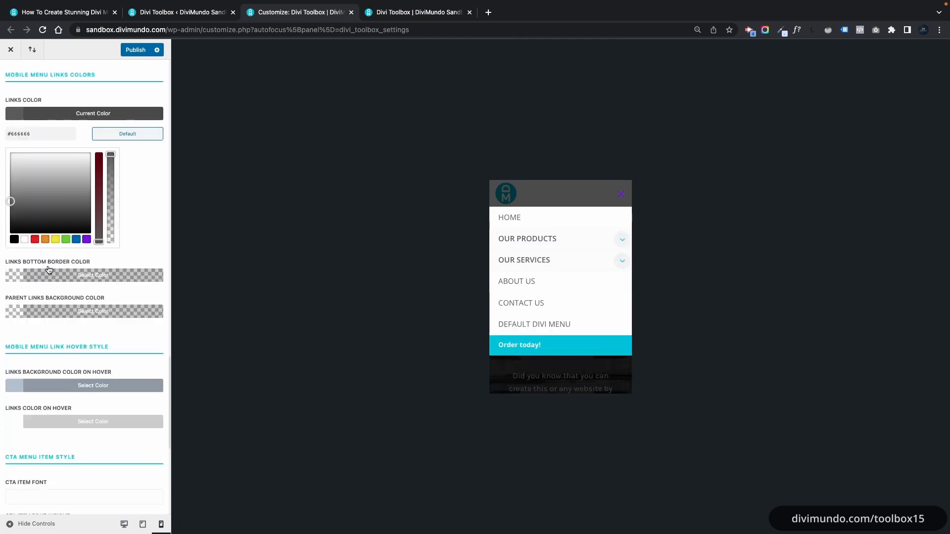
{"action": "left_click", "coordinate": [44, 277]}
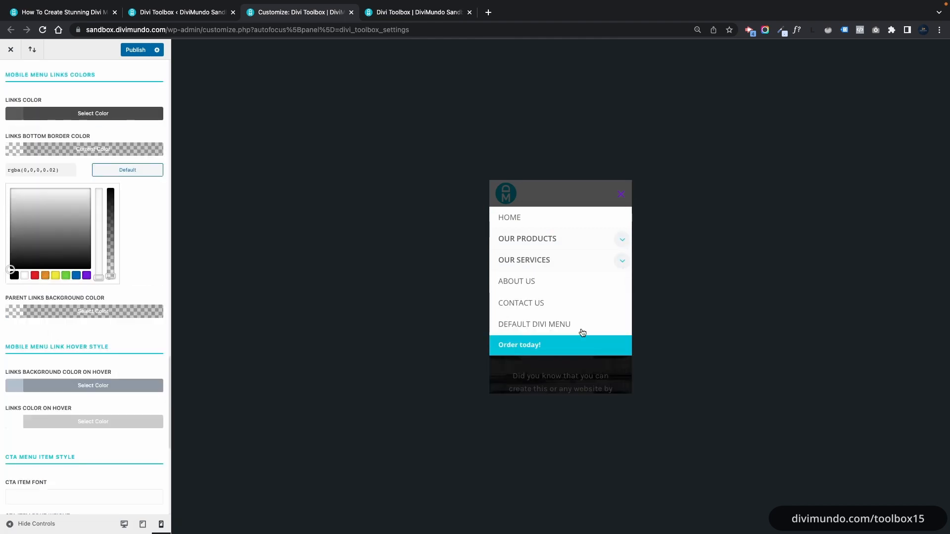
{"action": "left_click", "coordinate": [44, 311]}
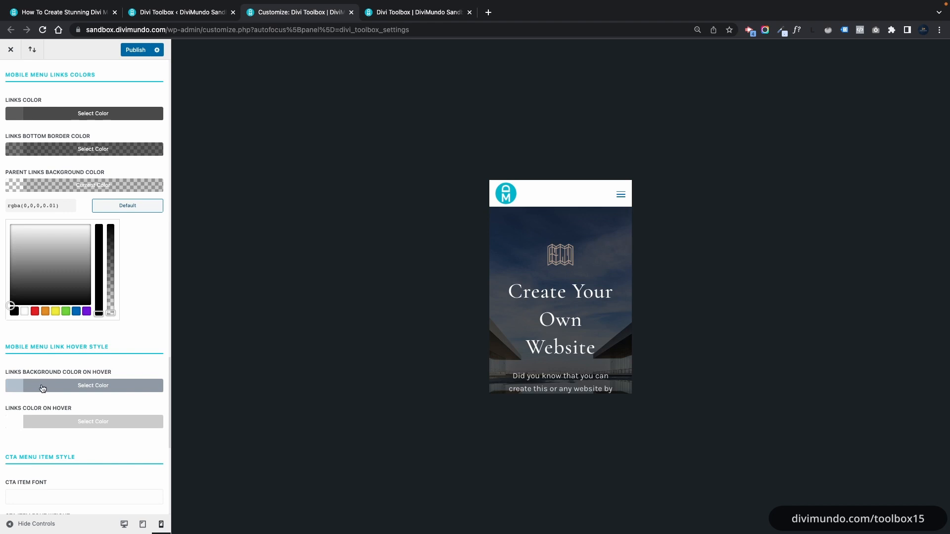
{"action": "left_click", "coordinate": [621, 195]}
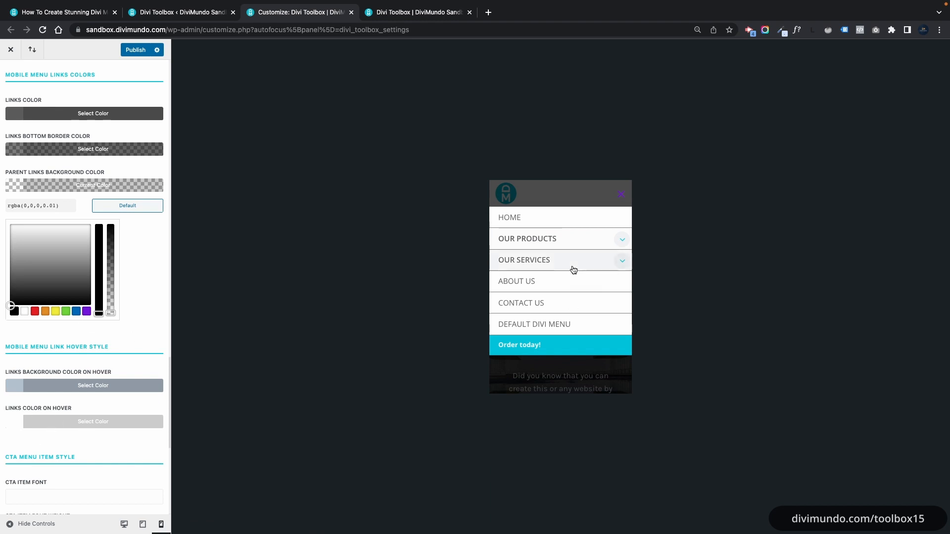
Style the CTA menu item with font size 17, a purple #8300e9 background color, and its hover effect disabled
{"action": "scroll", "coordinate": [134, 316], "scroll_direction": "down", "scroll_amount": 4}
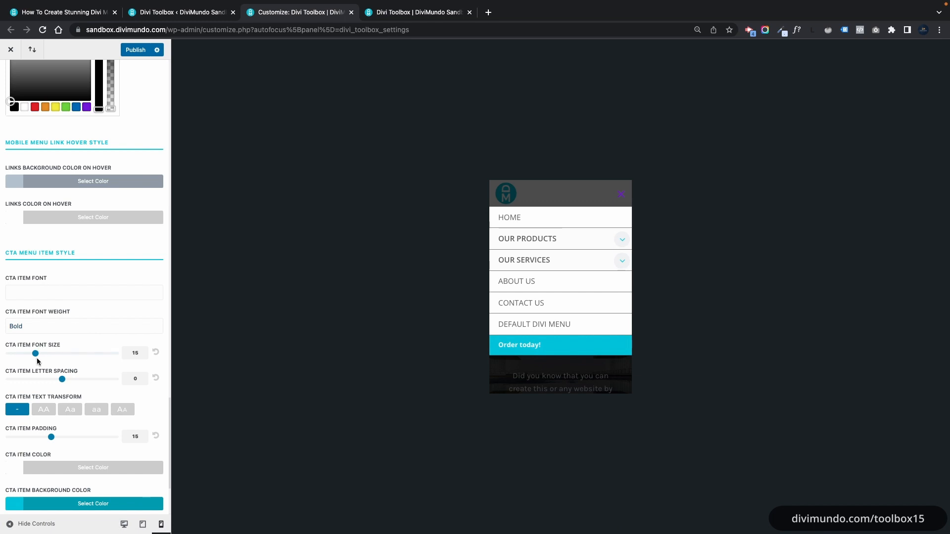
{"action": "left_click_drag", "start_coordinate": [35, 352], "coordinate": [46, 353]}
{"action": "scroll", "coordinate": [76, 322], "scroll_direction": "down", "scroll_amount": 2}
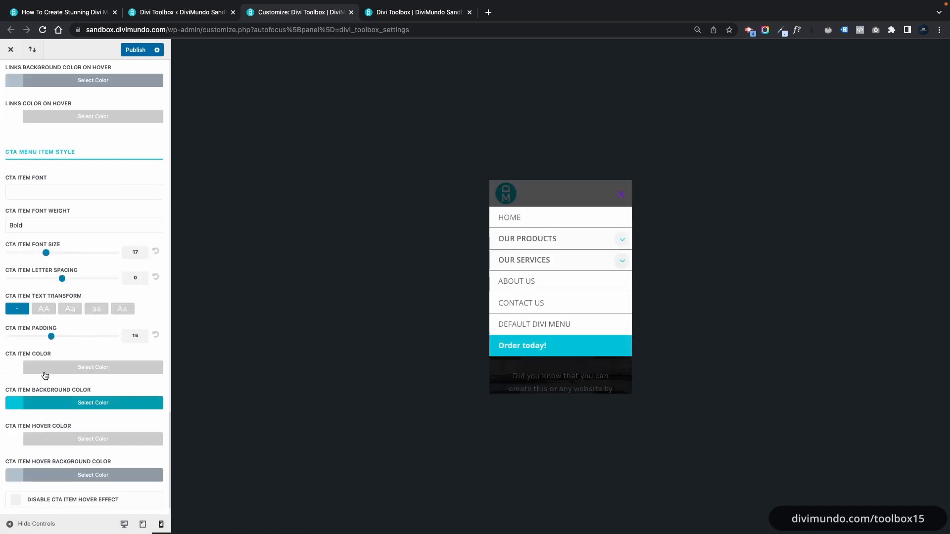
{"action": "left_click", "coordinate": [48, 407]}
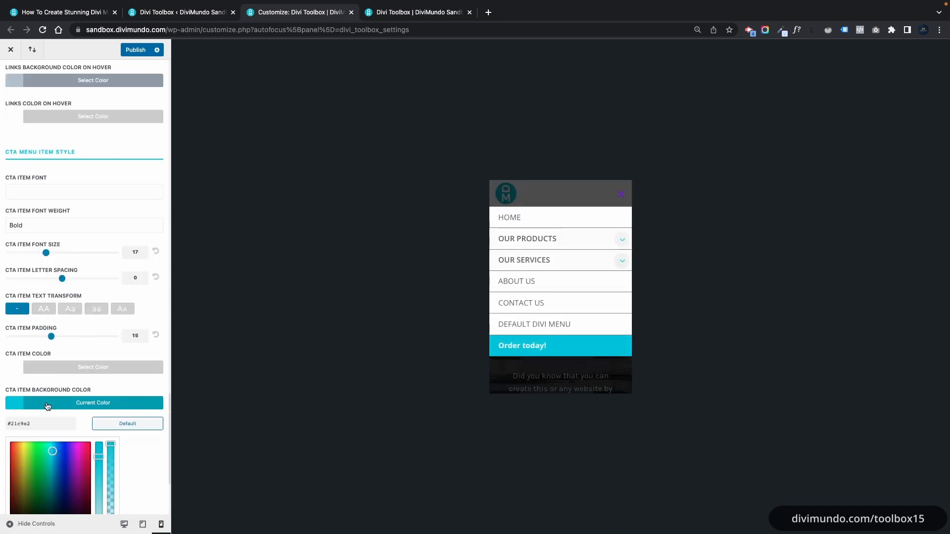
{"action": "scroll", "coordinate": [75, 425], "scroll_direction": "down", "scroll_amount": 3}
{"action": "left_click", "coordinate": [87, 386]}
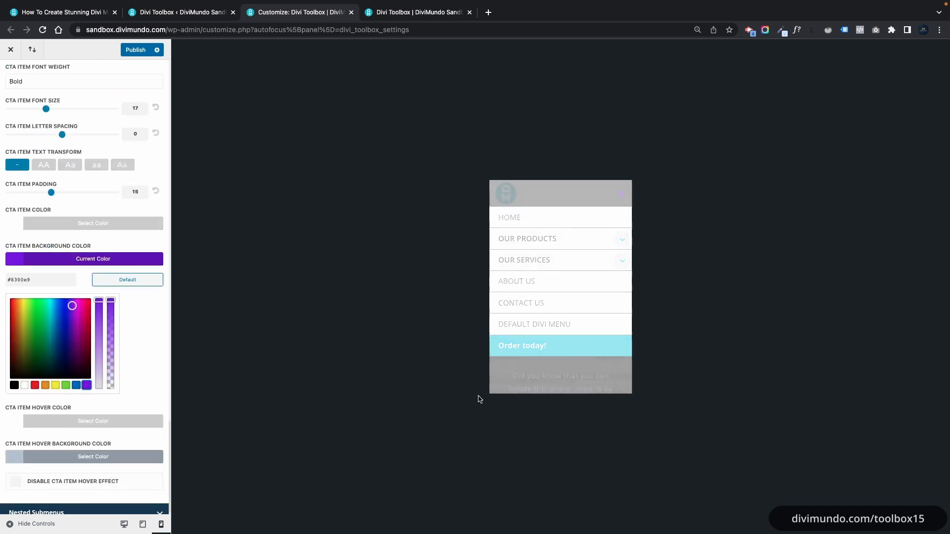
{"action": "scroll", "coordinate": [3, 441], "scroll_direction": "down", "scroll_amount": 1}
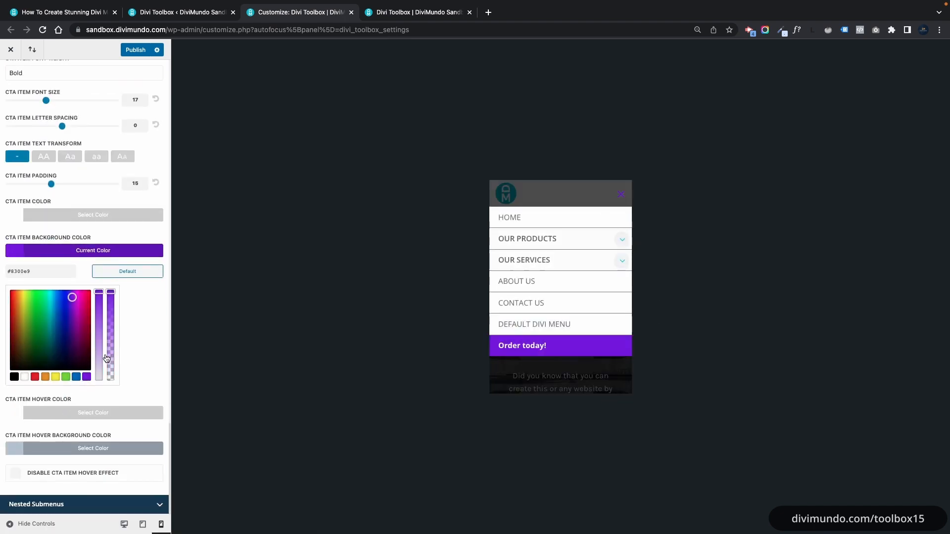
{"action": "left_click", "coordinate": [106, 467]}
Expand the Nested Submenus settings and open the Our Products submenu in the phone preview
{"action": "left_click", "coordinate": [72, 503]}
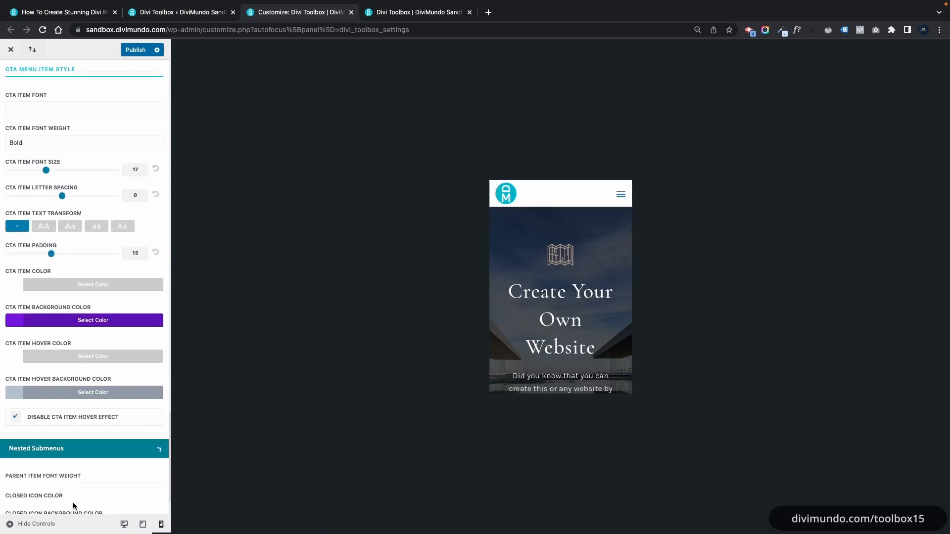
{"action": "left_click", "coordinate": [620, 196]}
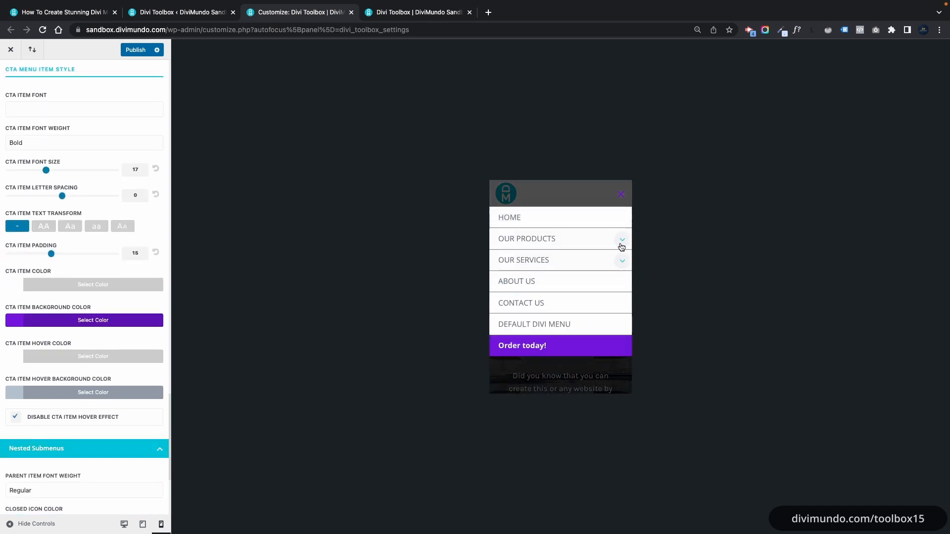
{"action": "left_click", "coordinate": [624, 242]}
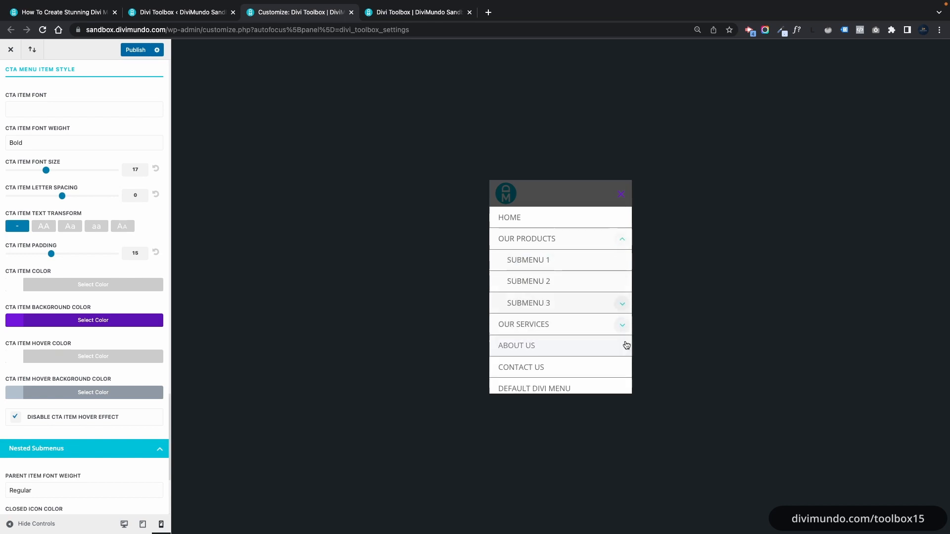
Set the nested submenus' closed icon color to purple #8300e9 and check the icons by expanding Our Products in the phone preview
{"action": "scroll", "coordinate": [124, 428], "scroll_direction": "down", "scroll_amount": 3}
{"action": "scroll", "coordinate": [123, 428], "scroll_direction": "down", "scroll_amount": 5}
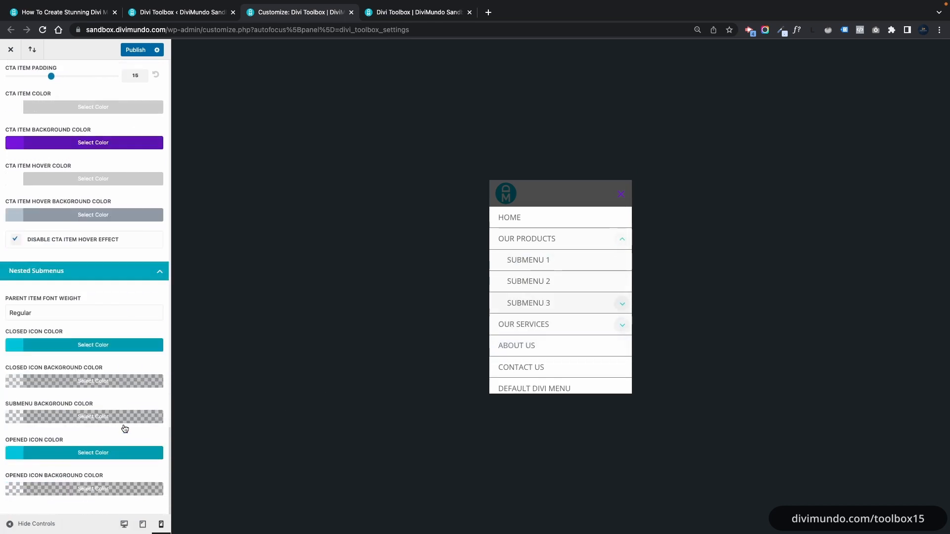
{"action": "left_click", "coordinate": [51, 345]}
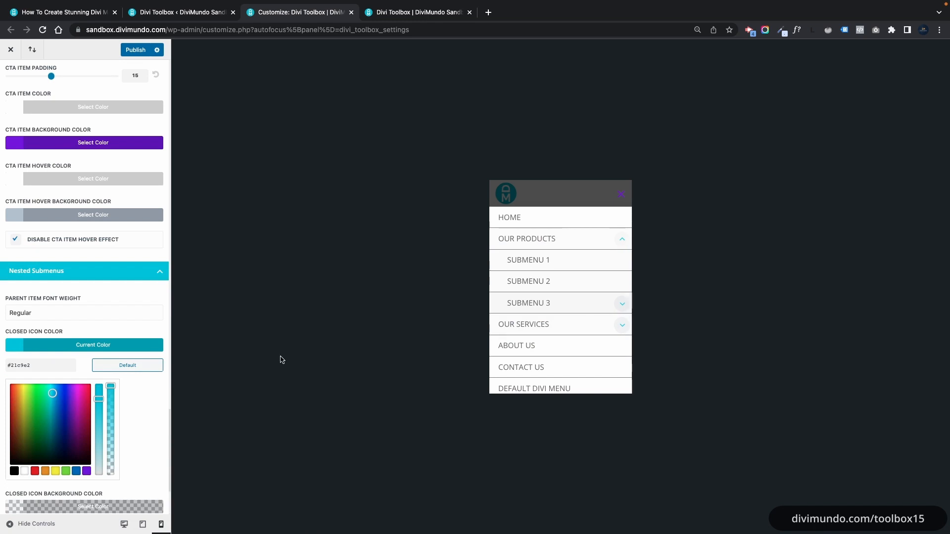
{"action": "left_click", "coordinate": [88, 471]}
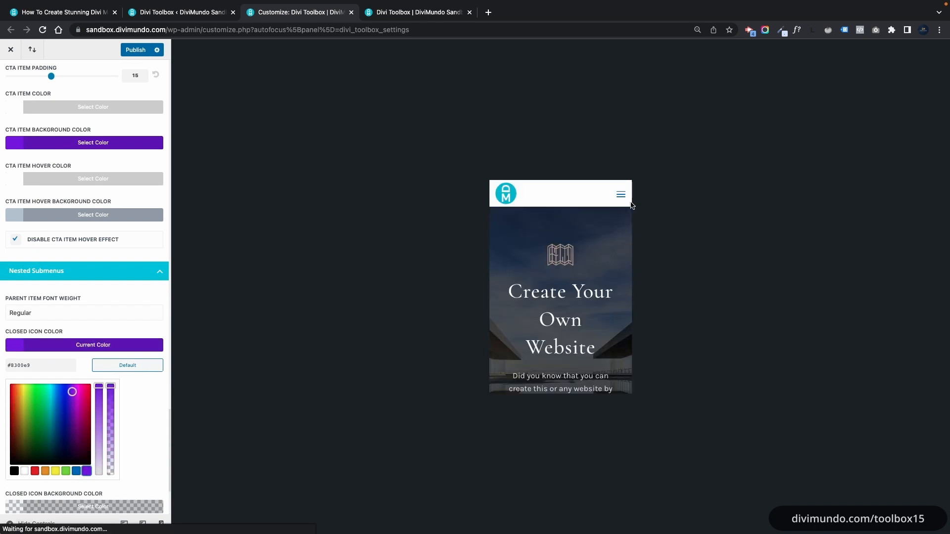
{"action": "left_click", "coordinate": [620, 196]}
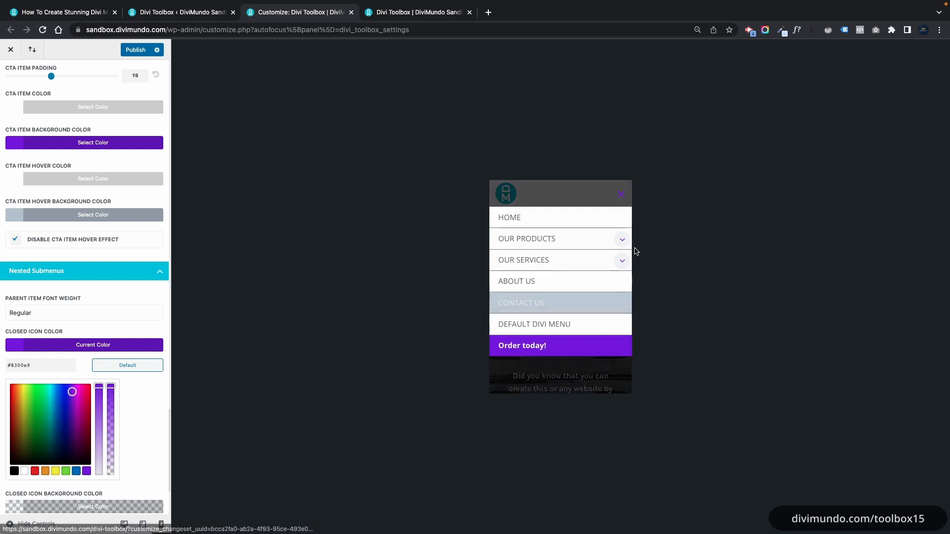
{"action": "left_click", "coordinate": [621, 240]}
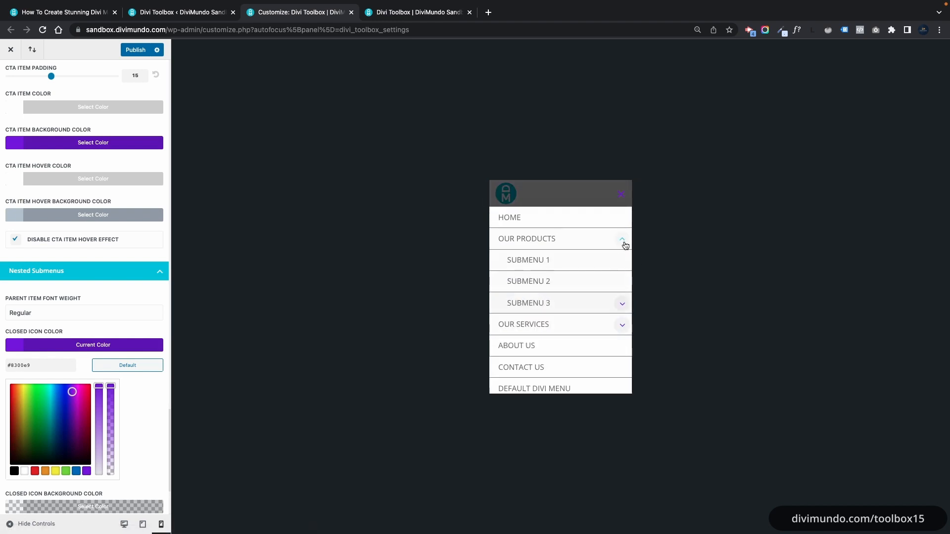
Set the nested submenus' opened icon color to blue #0e71e3
{"action": "scroll", "coordinate": [108, 405], "scroll_direction": "down", "scroll_amount": 3}
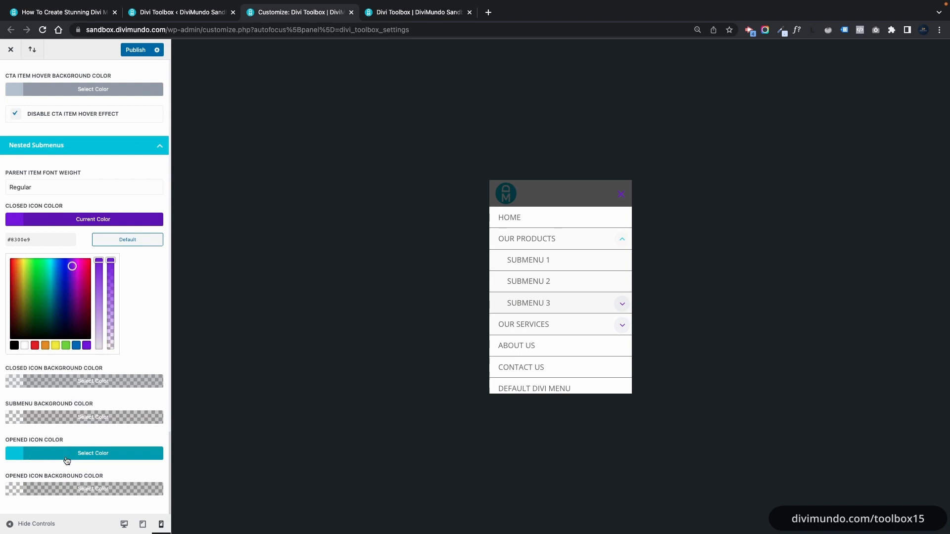
{"action": "left_click", "coordinate": [37, 454]}
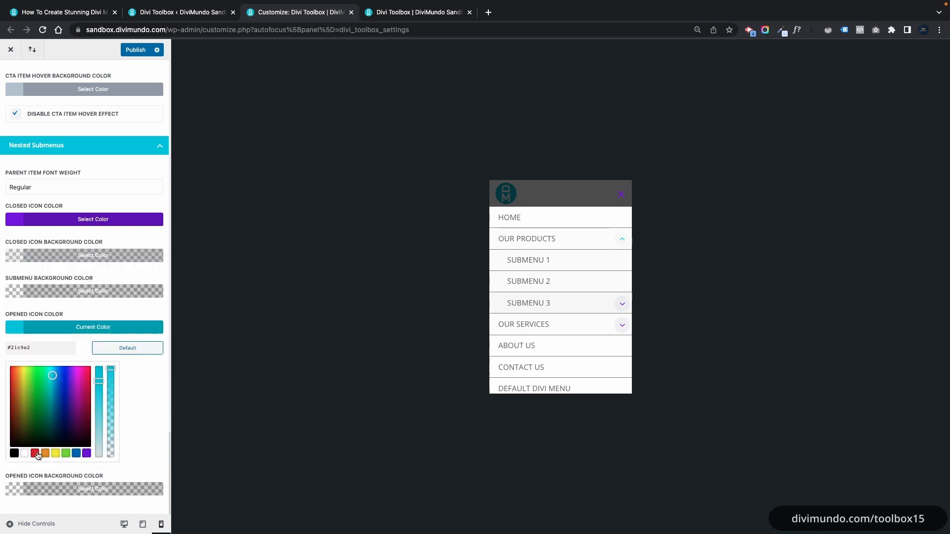
{"action": "left_click", "coordinate": [76, 453]}
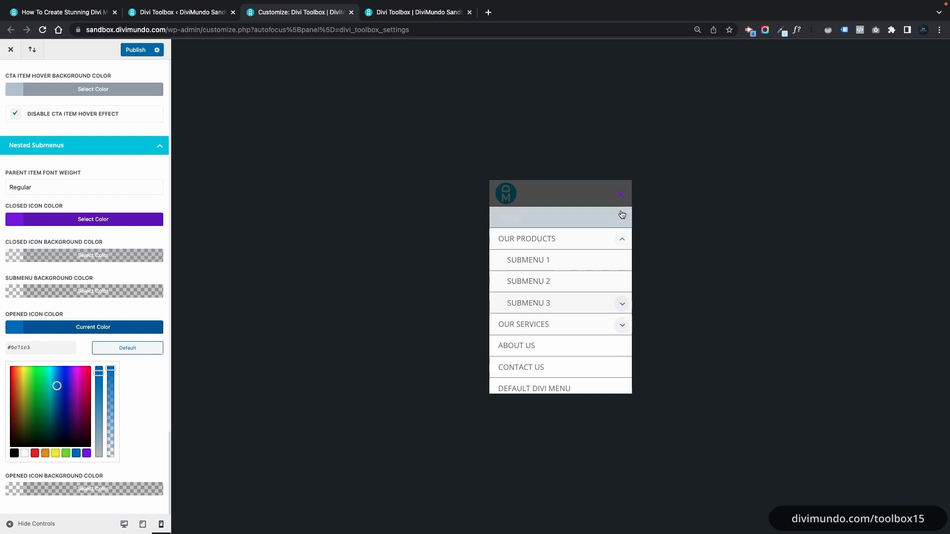
Make the nested submenus' closed icon background fully transparent and check it by toggling Our Products in the phone preview
{"action": "left_click", "coordinate": [49, 260]}
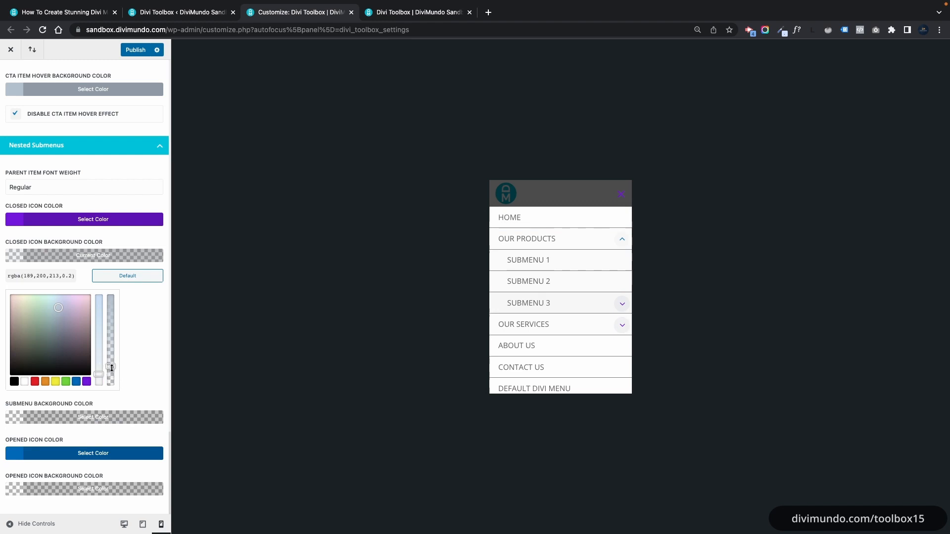
{"action": "left_click_drag", "start_coordinate": [112, 367], "coordinate": [111, 399]}
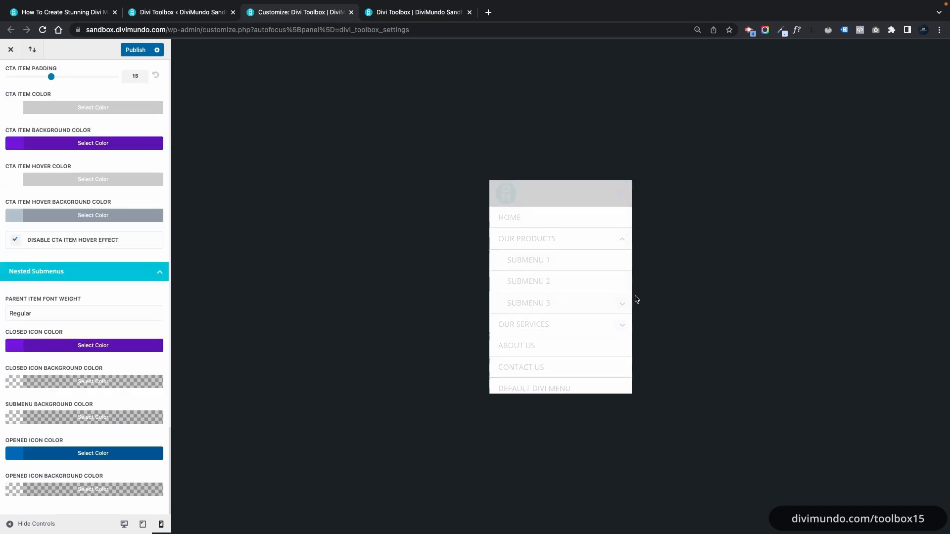
{"action": "left_click", "coordinate": [621, 242]}
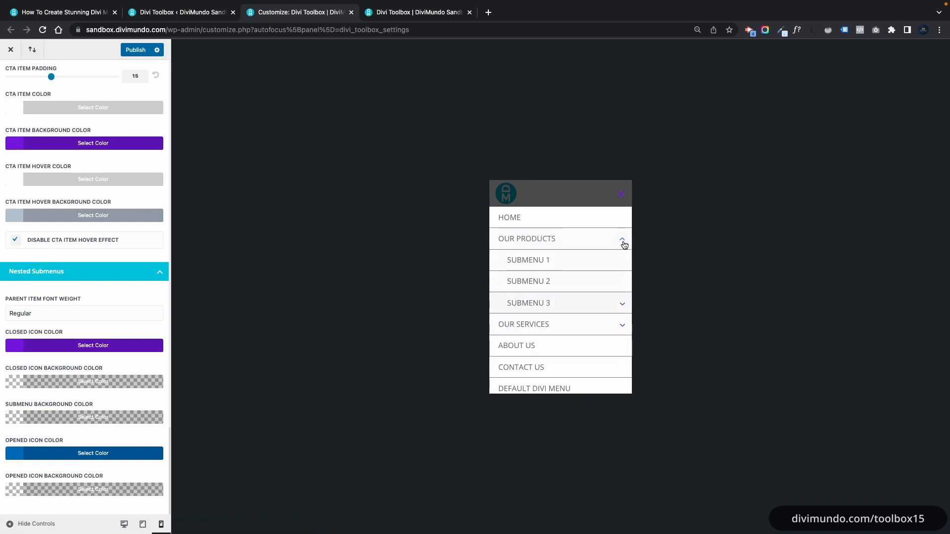
{"action": "left_click", "coordinate": [623, 243]}
{"action": "left_click", "coordinate": [622, 240]}
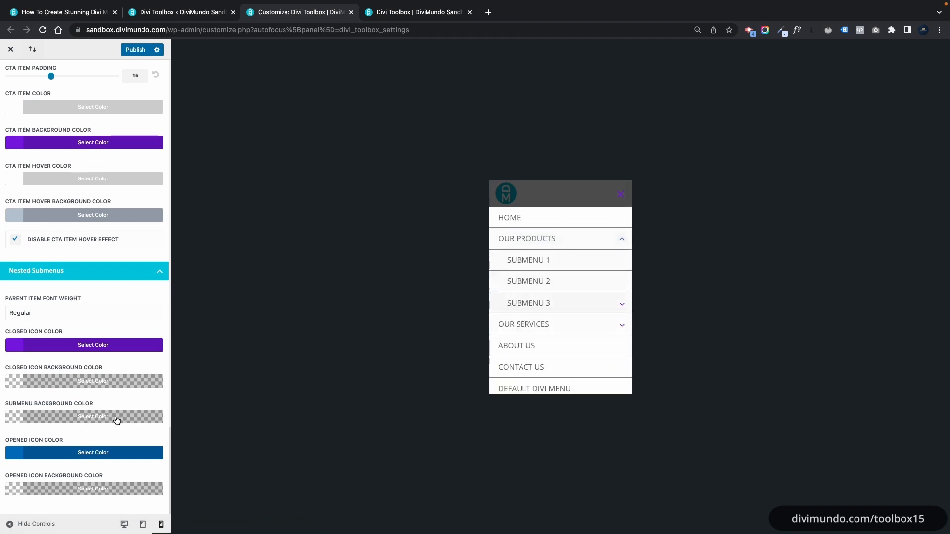
Make the nested submenus' opened icon background fully transparent and publish the customizer changes
{"action": "left_click", "coordinate": [68, 491]}
{"action": "scroll", "coordinate": [68, 491], "scroll_direction": "down", "scroll_amount": 3}
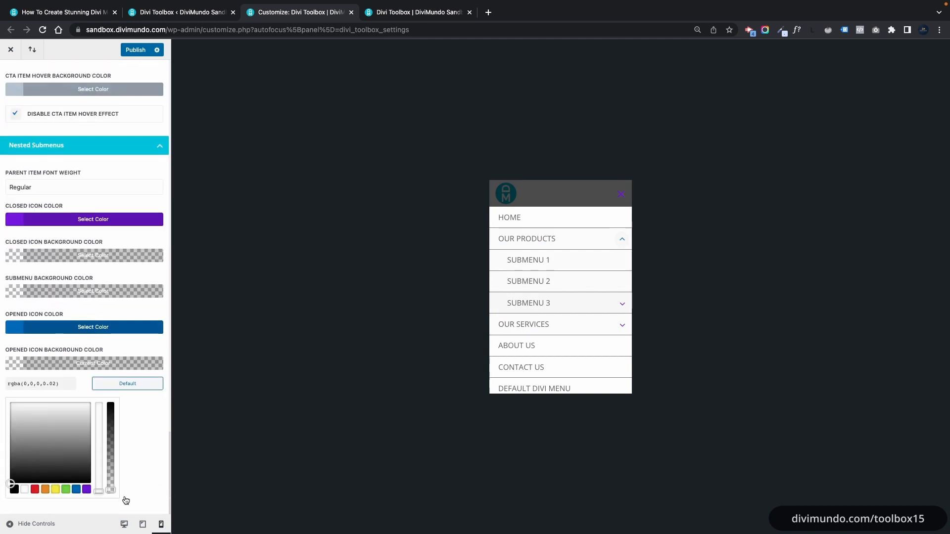
{"action": "left_click_drag", "start_coordinate": [112, 492], "coordinate": [109, 526]}
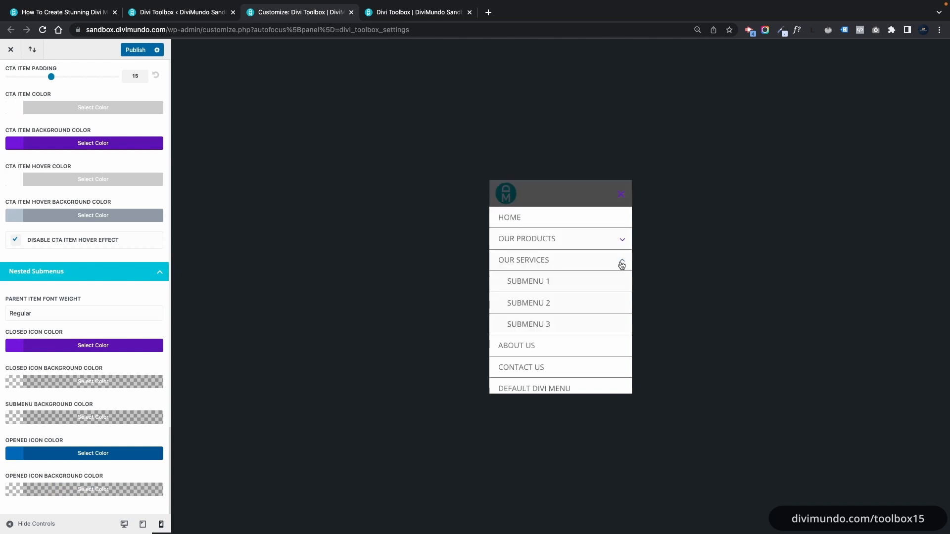
{"action": "left_click", "coordinate": [621, 241]}
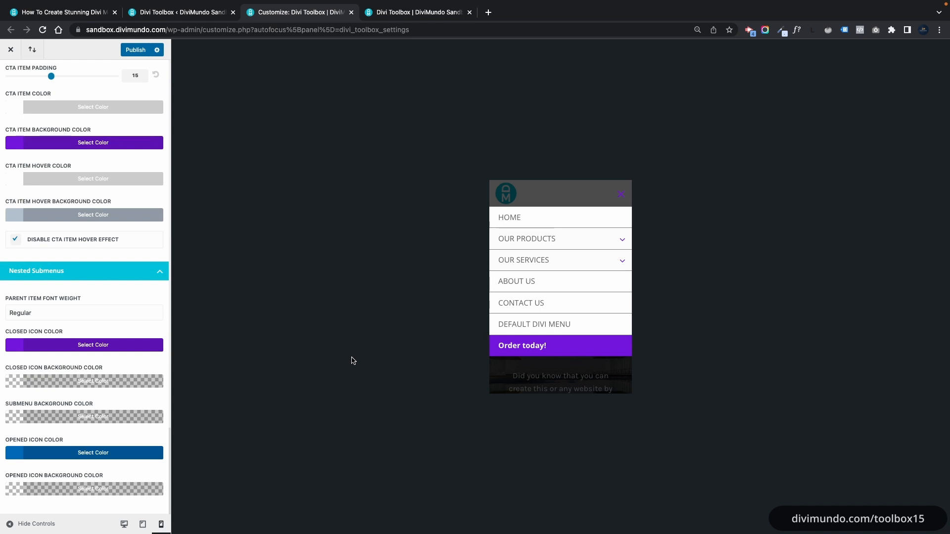
{"action": "left_click", "coordinate": [136, 50]}
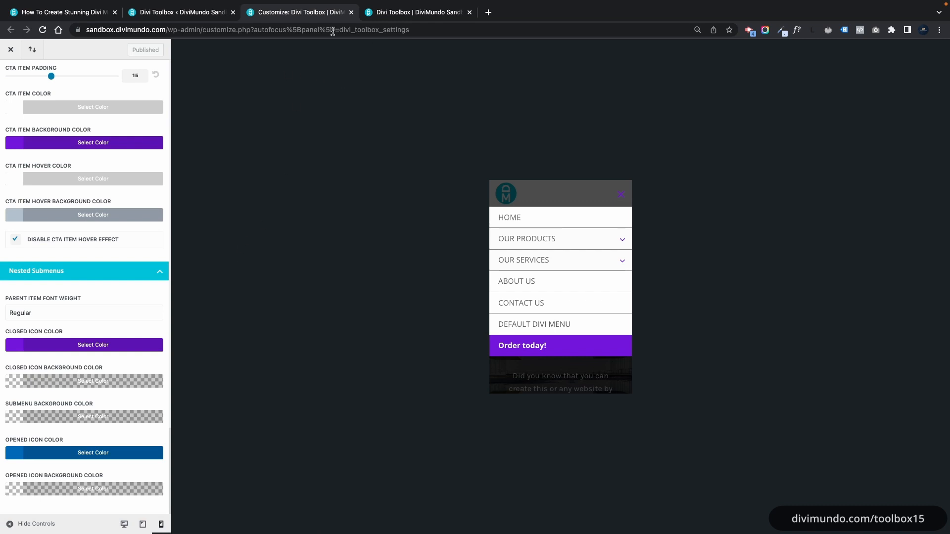
In Divi Toolbox's Mobile settings, enable the separate mobile menu with more styling options, keeping the Default menu assigned
{"action": "left_click", "coordinate": [186, 13]}
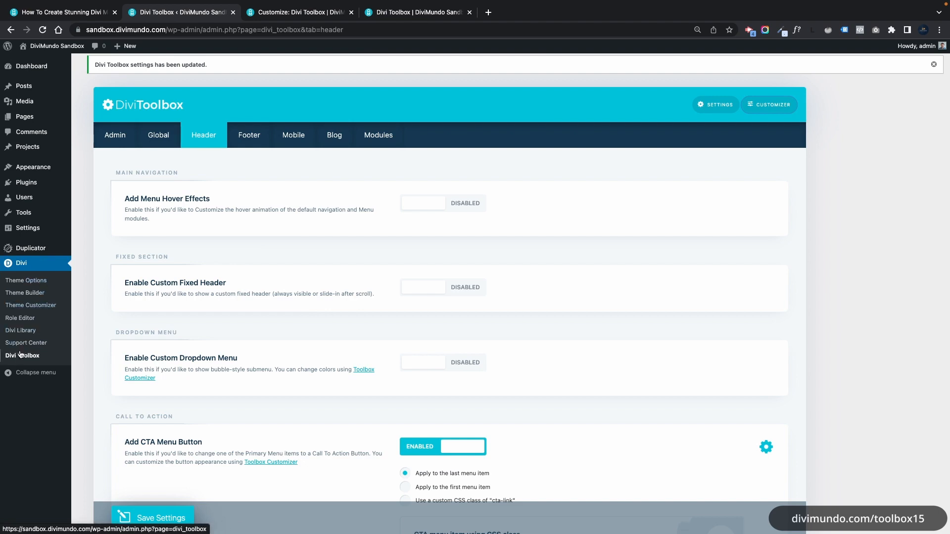
{"action": "left_click", "coordinate": [287, 138]}
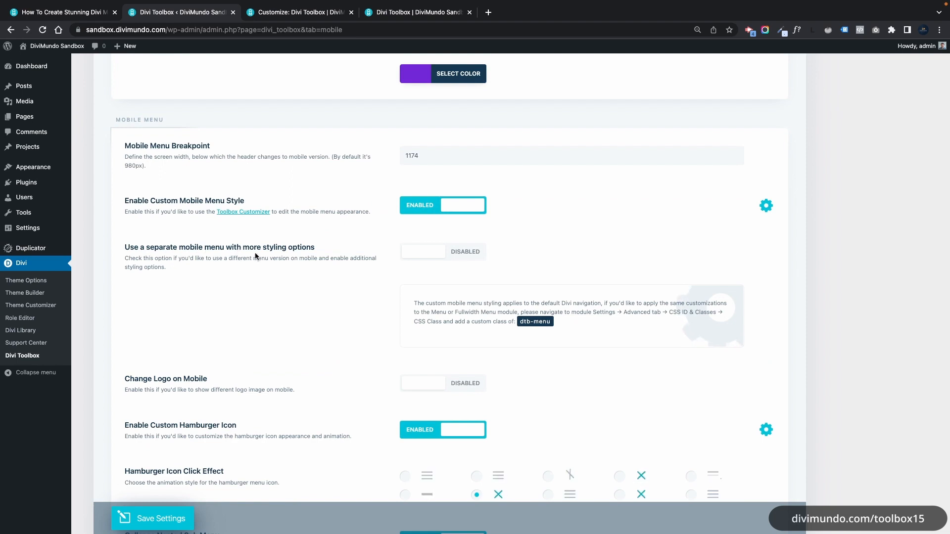
{"action": "left_click", "coordinate": [433, 250]}
{"action": "scroll", "coordinate": [476, 245], "scroll_direction": "down", "scroll_amount": 2}
{"action": "left_click", "coordinate": [473, 241]}
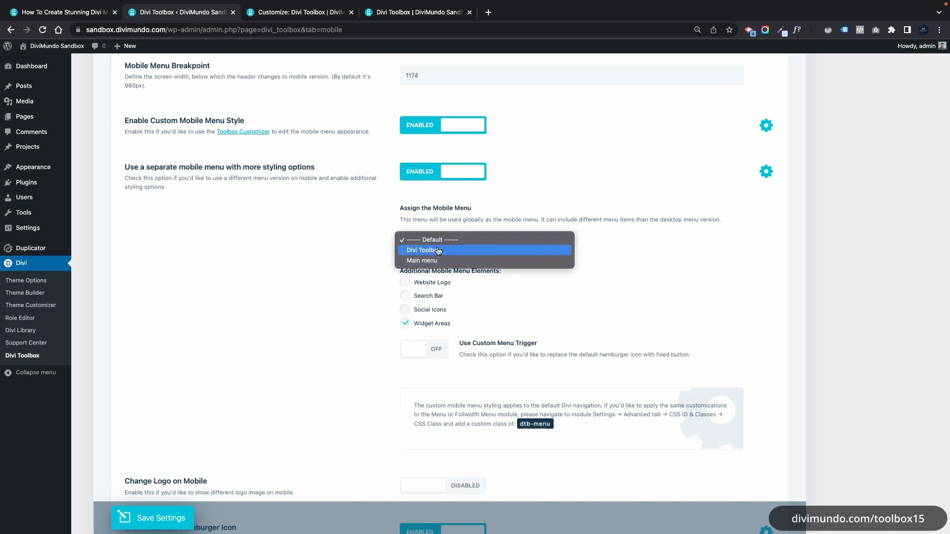
{"action": "left_click", "coordinate": [286, 232]}
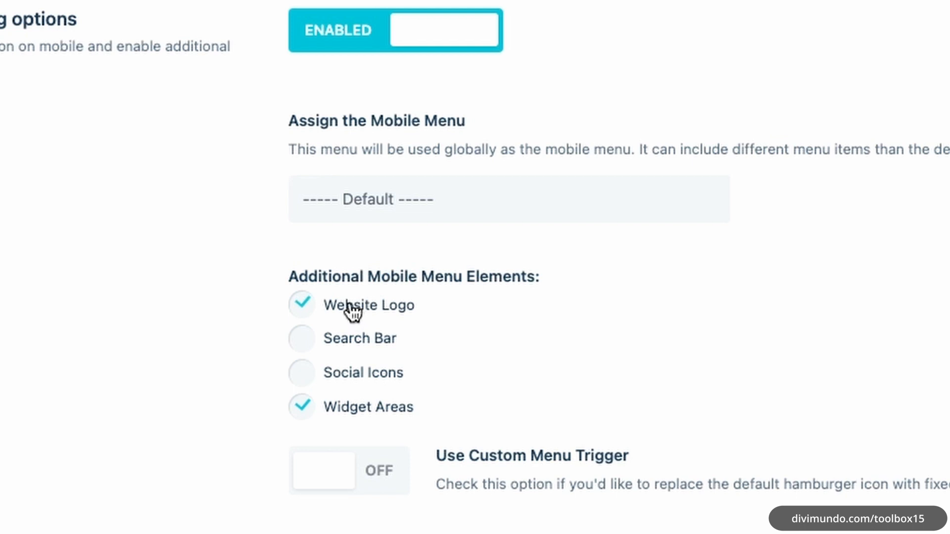
Include the website logo, search bar and social icons as additional mobile menu elements and save the settings
{"action": "left_click", "coordinate": [319, 372]}
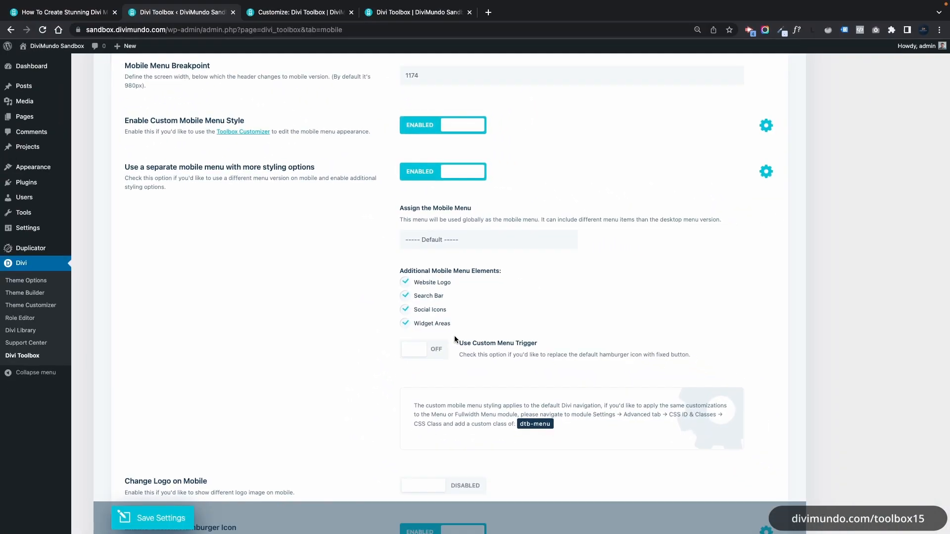
{"action": "scroll", "coordinate": [455, 339], "scroll_direction": "down", "scroll_amount": 3}
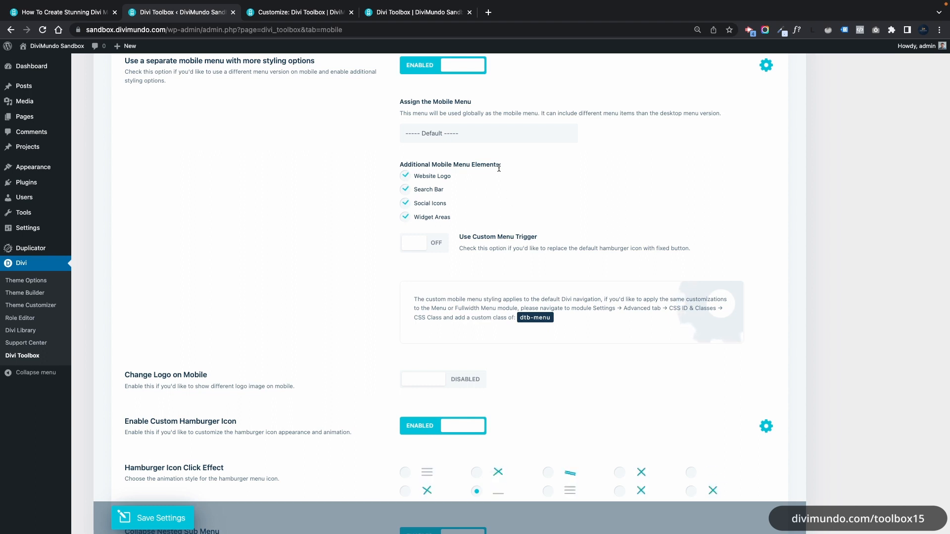
{"action": "left_click", "coordinate": [153, 518]}
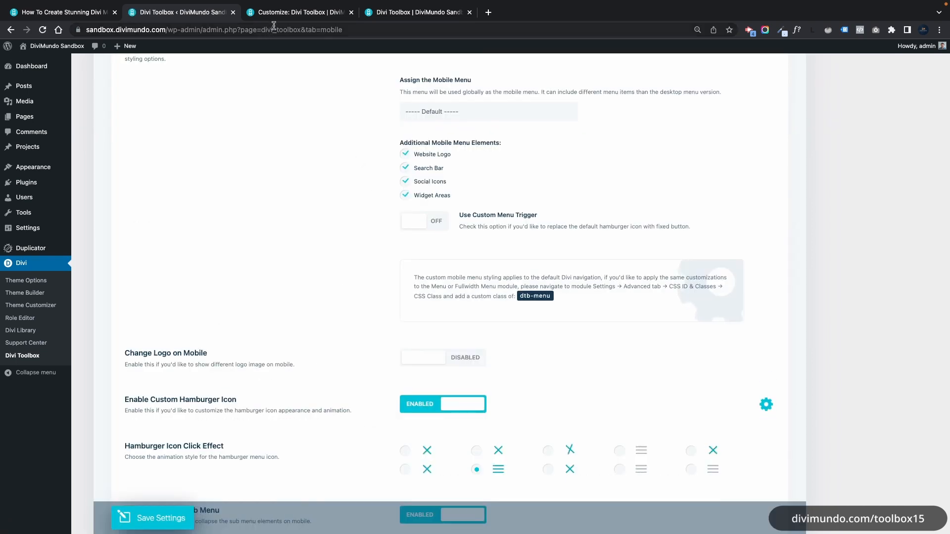
Reload the live Divi Toolbox page in the iPhone XR view and examine the new mobile menu and its submenus
{"action": "left_click", "coordinate": [380, 15]}
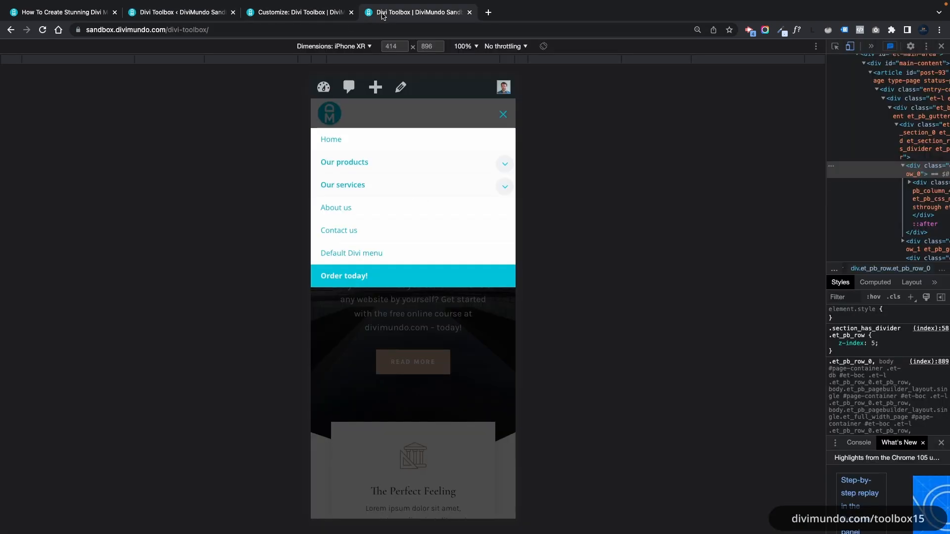
{"action": "left_click", "coordinate": [42, 30]}
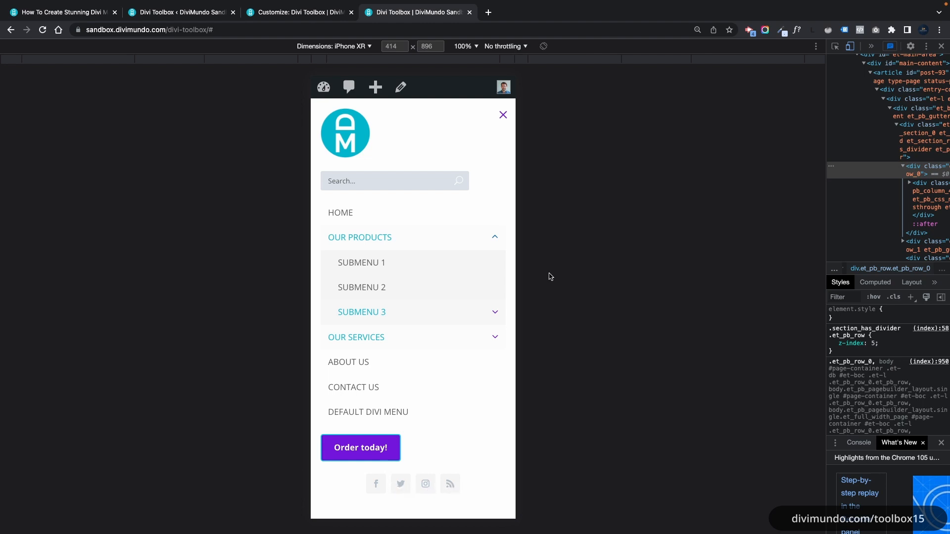
Open Divi's Theme Options and review the social icon switches and profile URL settings
{"action": "left_click", "coordinate": [188, 15]}
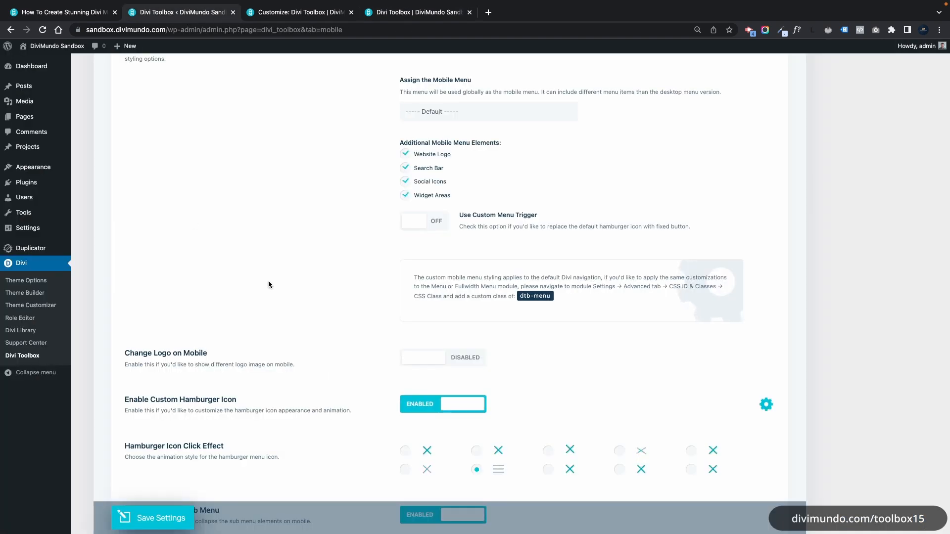
{"action": "left_click", "coordinate": [35, 281]}
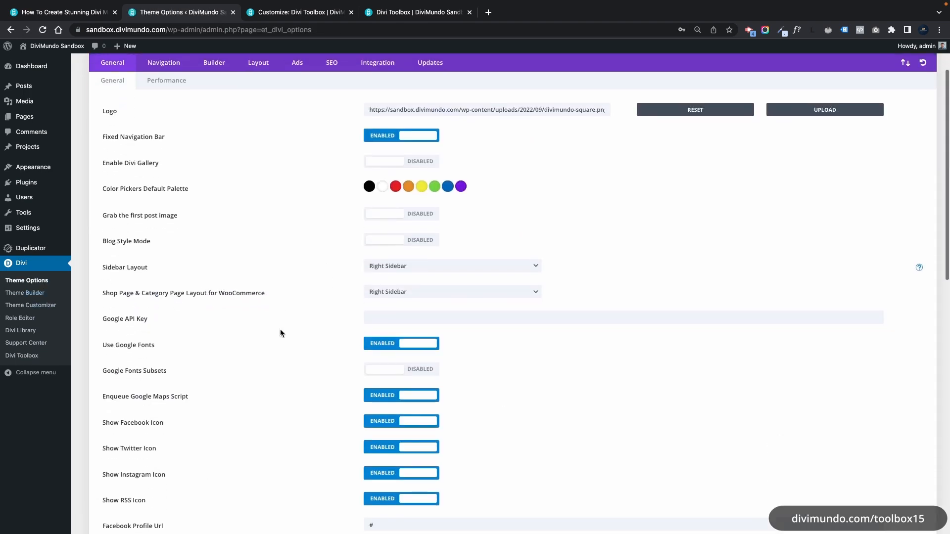
{"action": "scroll", "coordinate": [280, 330], "scroll_direction": "down", "scroll_amount": 4}
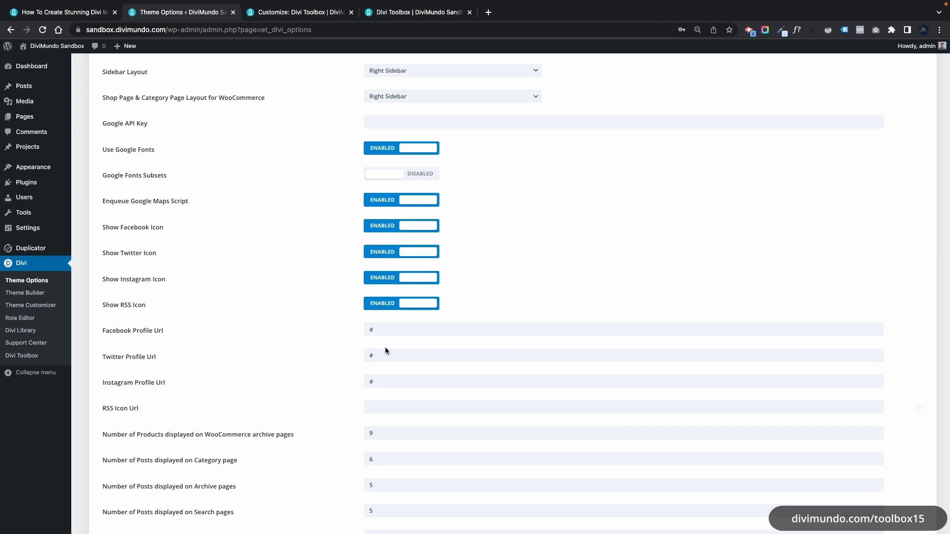
{"action": "scroll", "coordinate": [384, 351], "scroll_direction": "up", "scroll_amount": 1}
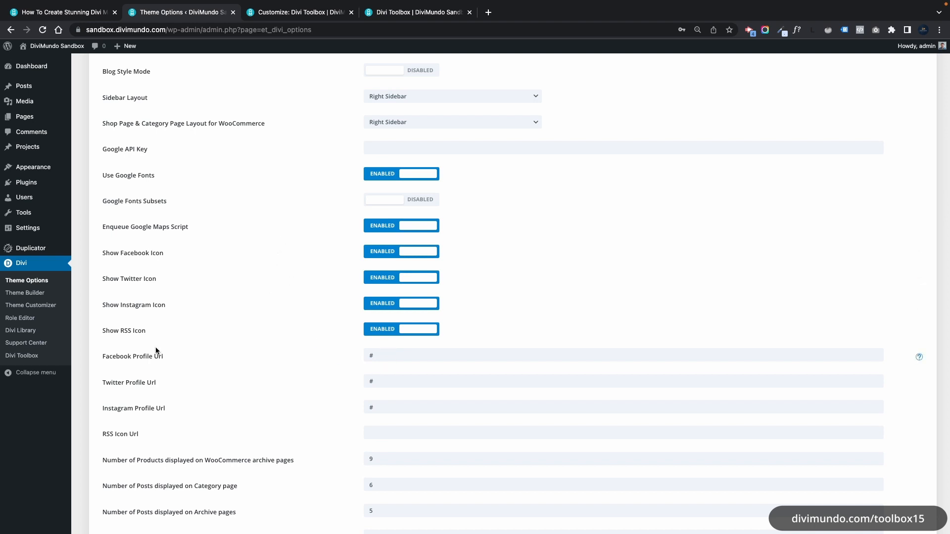
Enable Add More Social Icons in Divi Toolbox's Global settings
{"action": "left_click", "coordinate": [25, 356]}
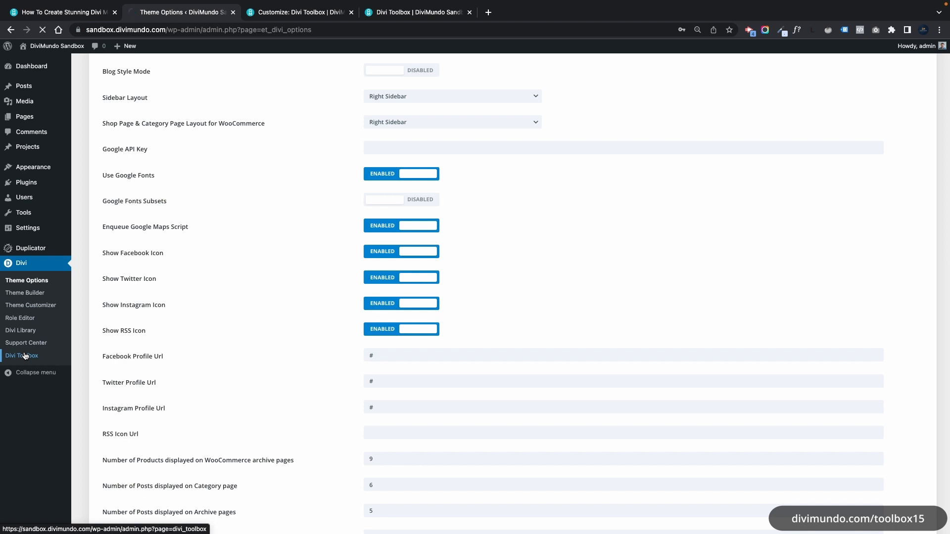
{"action": "scroll", "coordinate": [233, 361], "scroll_direction": "down", "scroll_amount": 1}
{"action": "scroll", "coordinate": [233, 361], "scroll_direction": "down", "scroll_amount": 2}
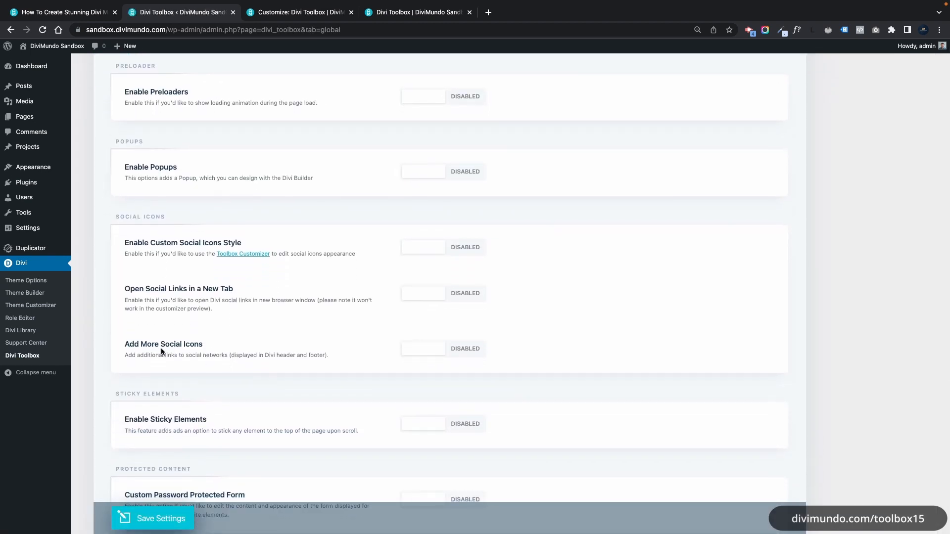
{"action": "left_click", "coordinate": [468, 352]}
{"action": "scroll", "coordinate": [311, 371], "scroll_direction": "down", "scroll_amount": 5}
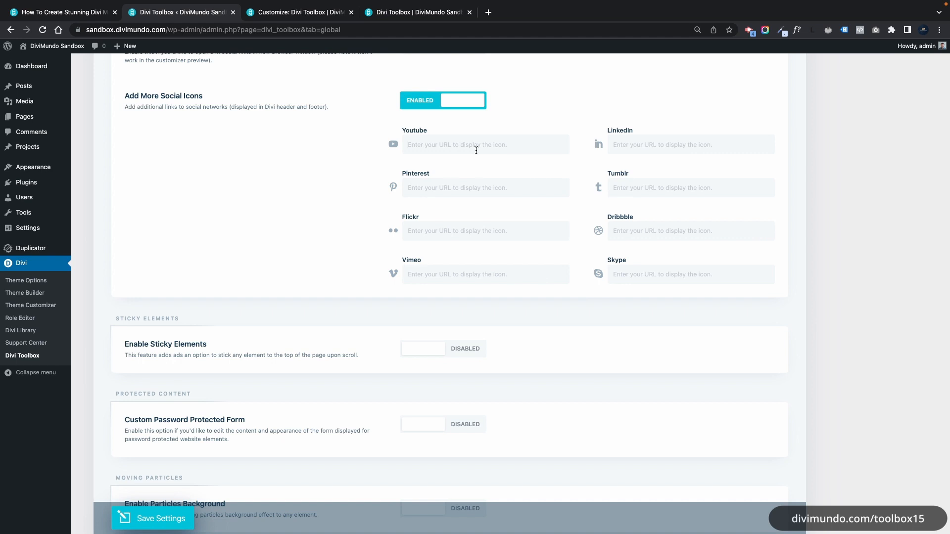
{"action": "type", "text": "h"}
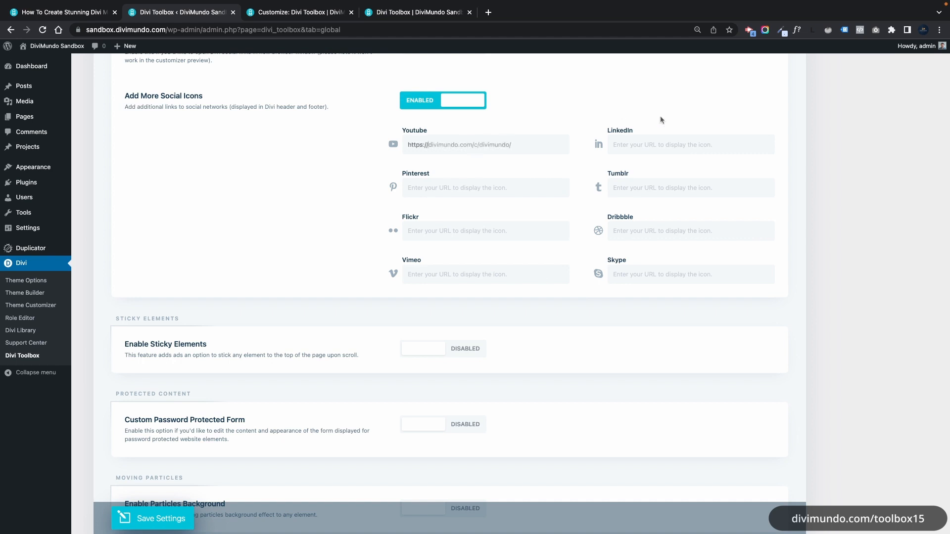
{"action": "left_click", "coordinate": [683, 141]}
{"action": "type", "text": "#"}
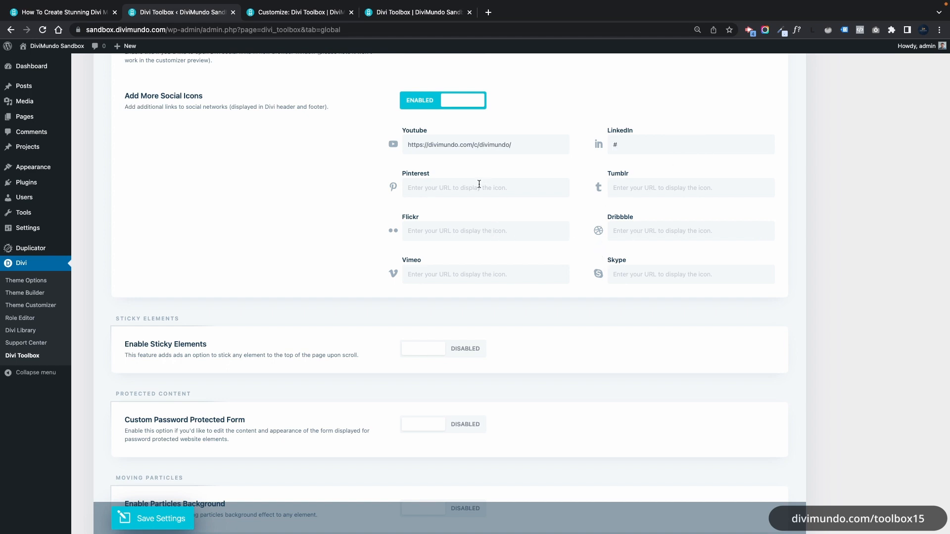
{"action": "type", "text": "#"}
Save the toolbox settings and check the added social icons in the live page's mobile menu
{"action": "left_click", "coordinate": [157, 520]}
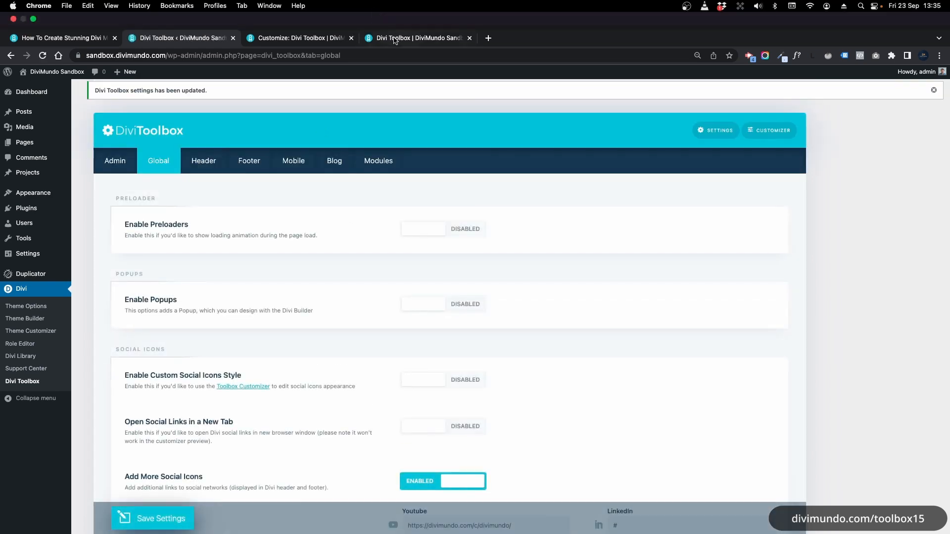
{"action": "left_click", "coordinate": [394, 41]}
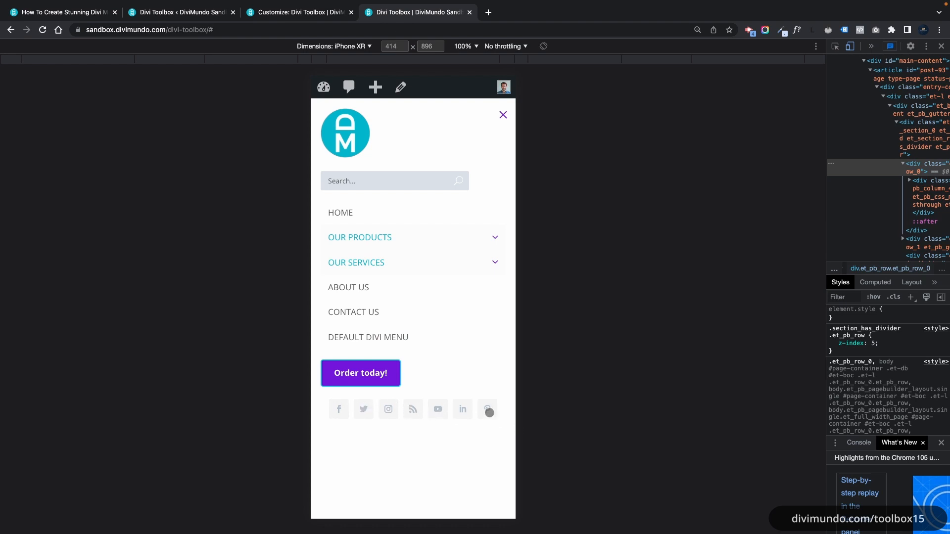
Reload the Divi Toolbox customizer and open its Mobile customization options
{"action": "left_click", "coordinate": [271, 19]}
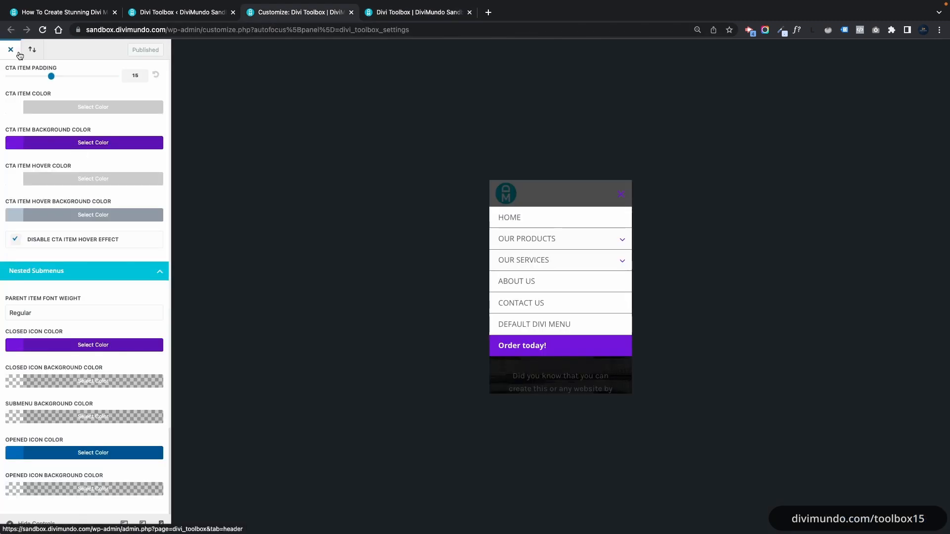
{"action": "left_click", "coordinate": [42, 30]}
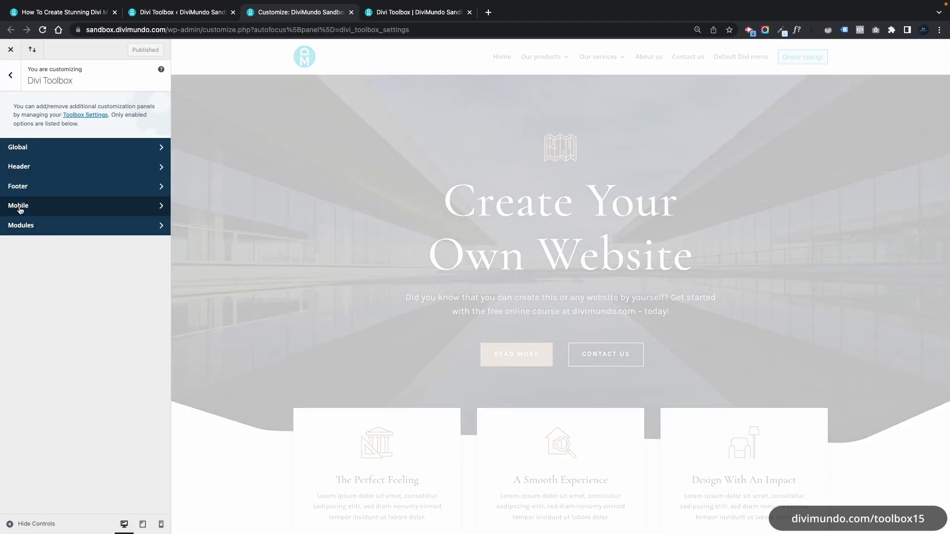
{"action": "left_click", "coordinate": [19, 205]}
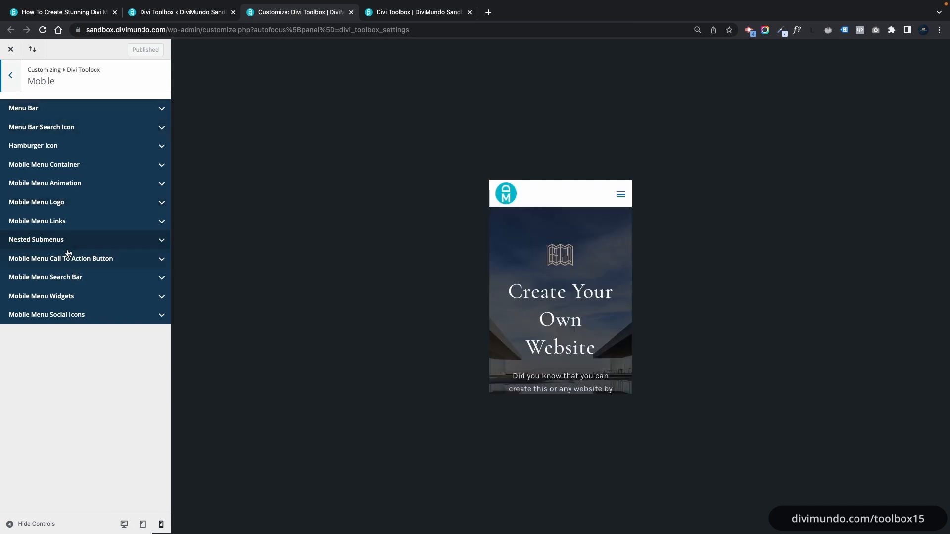
Set the mobile menu search bar's placement to After Mobile Navigation and check its new position in the phone preview
{"action": "left_click", "coordinate": [56, 281]}
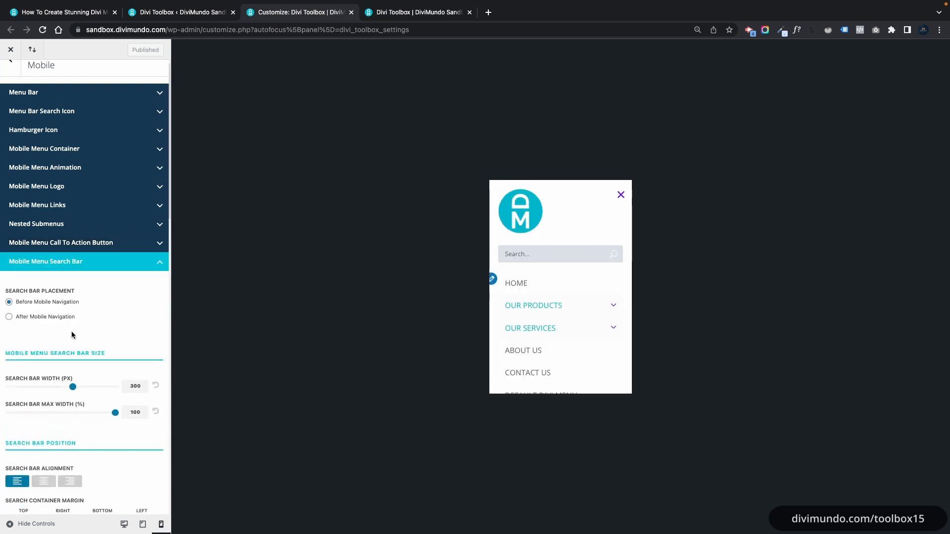
{"action": "left_click", "coordinate": [31, 317]}
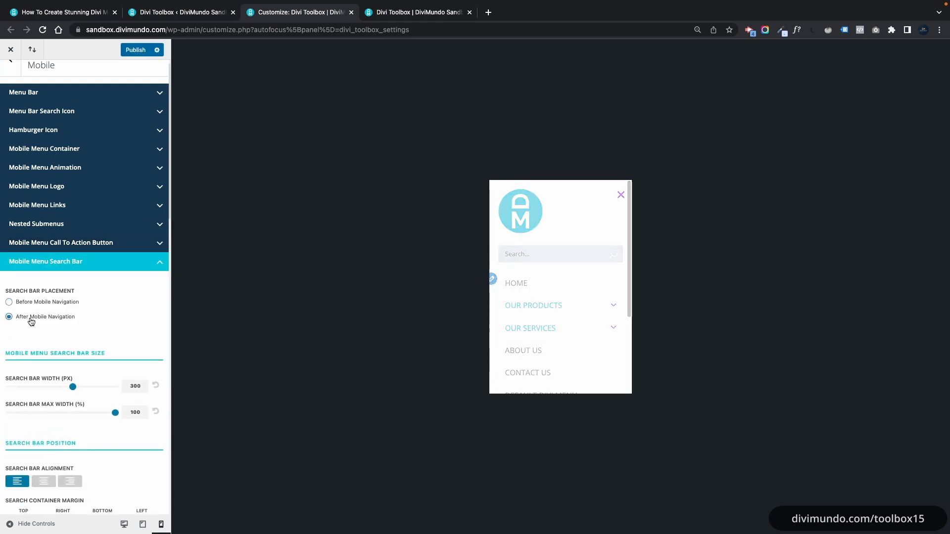
{"action": "scroll", "coordinate": [585, 280], "scroll_direction": "down", "scroll_amount": 3}
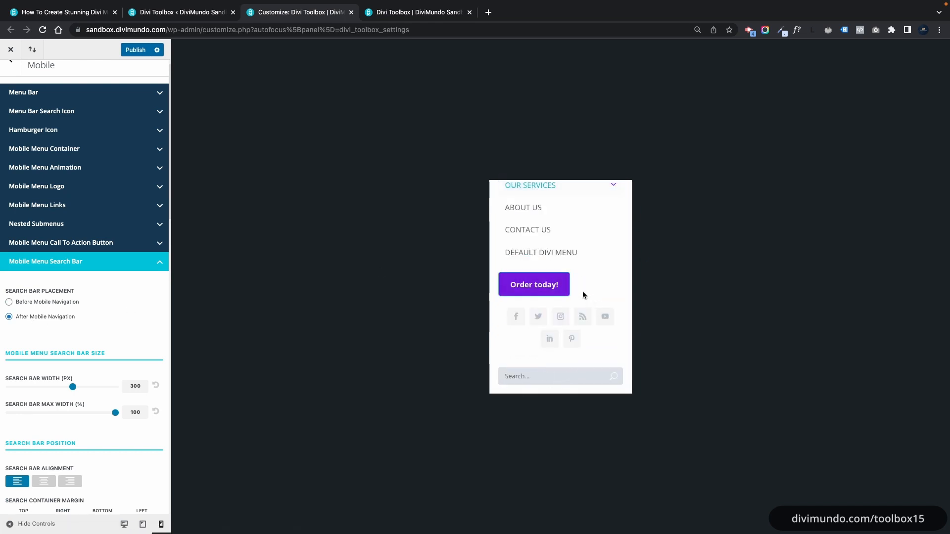
{"action": "scroll", "coordinate": [69, 341], "scroll_direction": "down", "scroll_amount": 3}
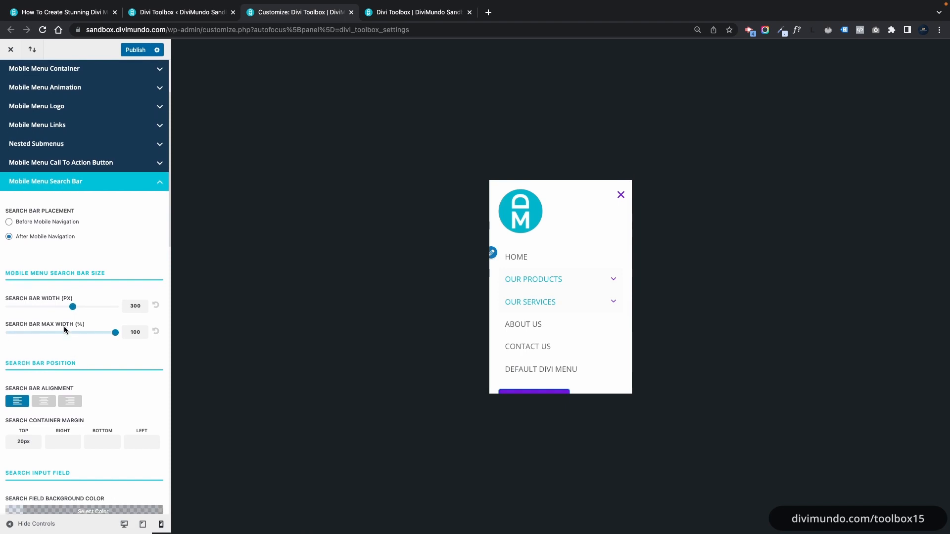
Center the mobile menu search bar, set its width to 200 px and check it in the phone preview
{"action": "scroll", "coordinate": [509, 349], "scroll_direction": "down", "scroll_amount": 3}
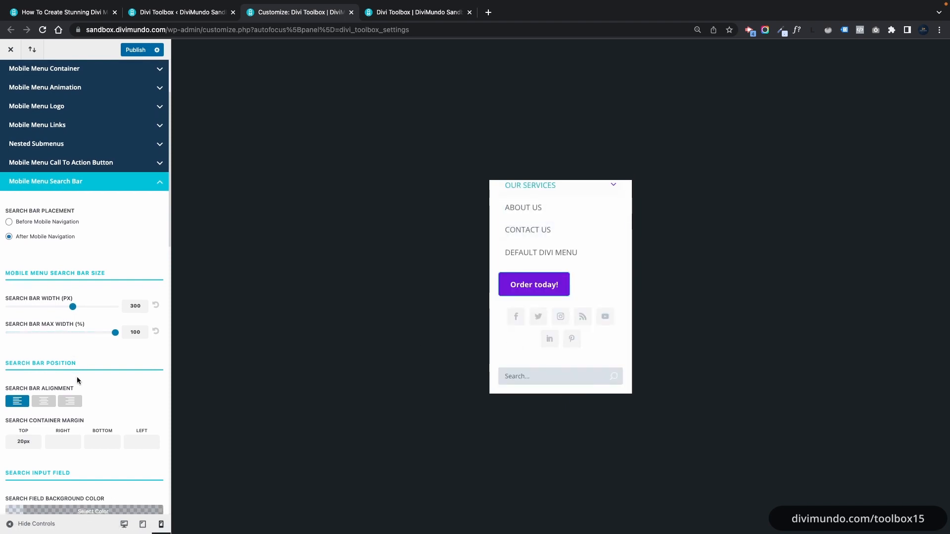
{"action": "scroll", "coordinate": [84, 385], "scroll_direction": "down", "scroll_amount": 2}
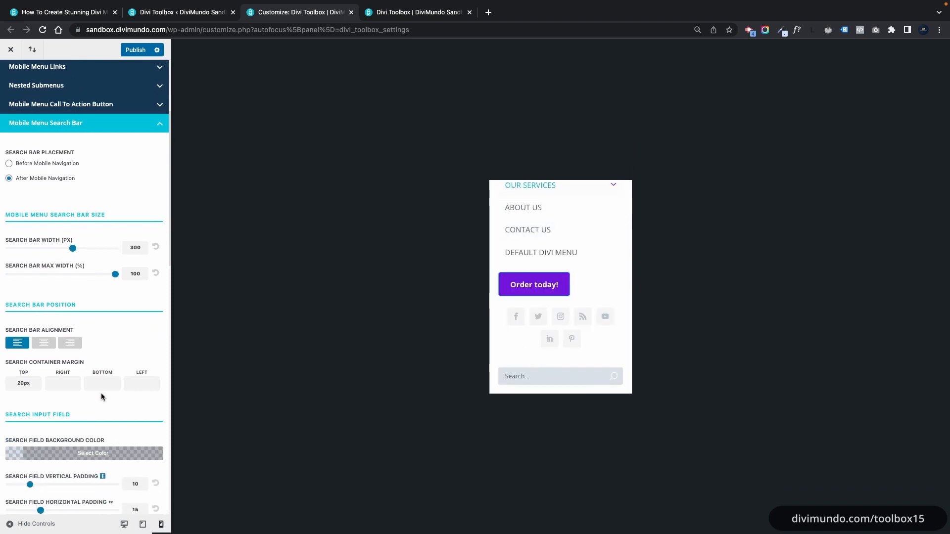
{"action": "left_click", "coordinate": [44, 342]}
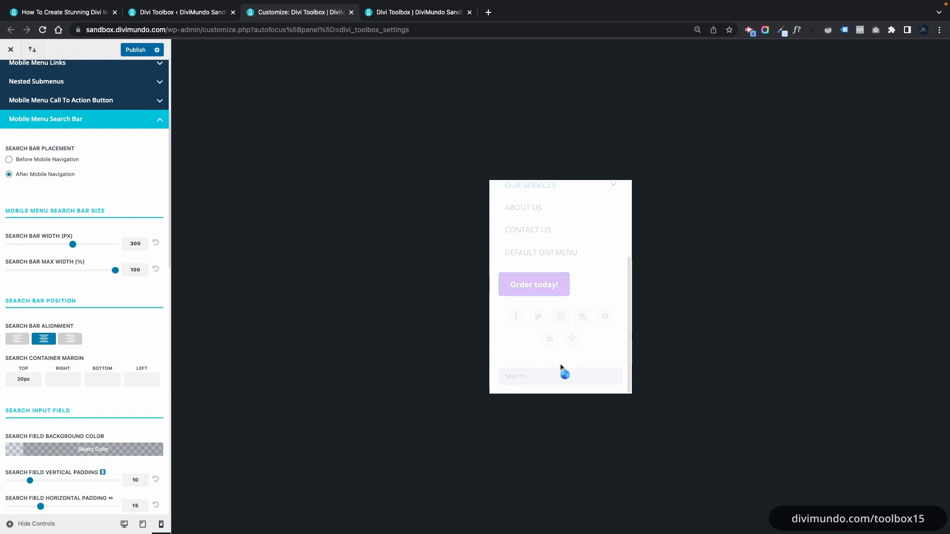
{"action": "double_click", "coordinate": [135, 243]}
{"action": "type", "text": "200"}
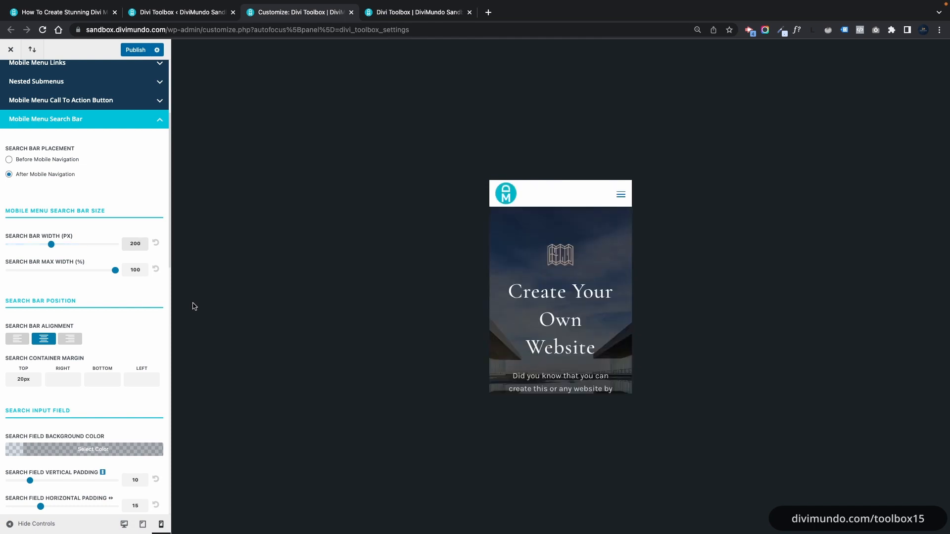
{"action": "scroll", "coordinate": [44, 409], "scroll_direction": "down", "scroll_amount": 1}
{"action": "scroll", "coordinate": [45, 410], "scroll_direction": "down", "scroll_amount": 1}
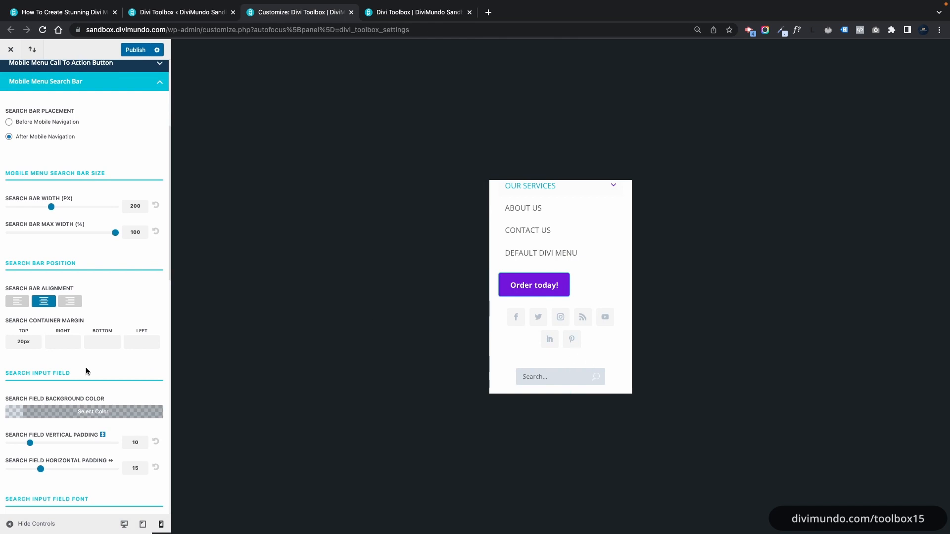
Set the search field background color to purple rgba(131,0,233,0.5) and look through the remaining search bar style options
{"action": "scroll", "coordinate": [67, 371], "scroll_direction": "down", "scroll_amount": 2}
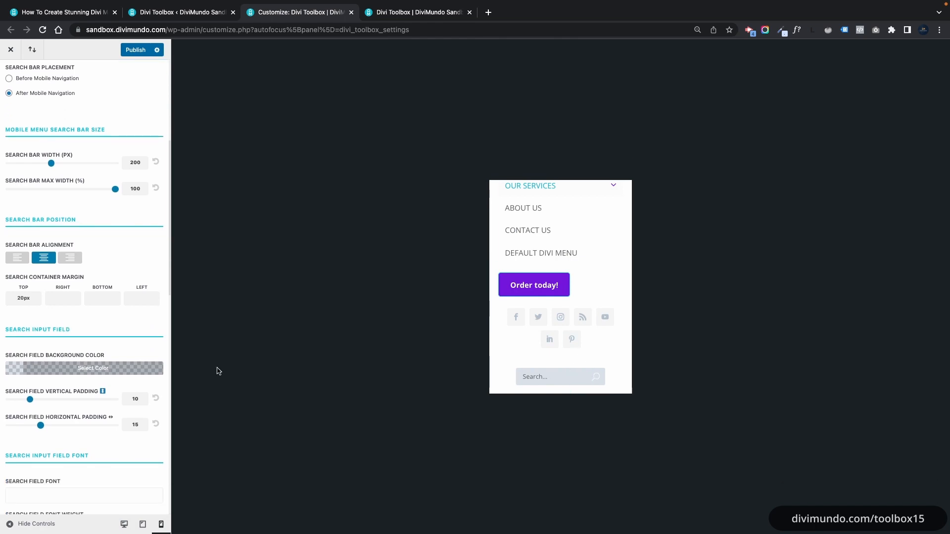
{"action": "left_click", "coordinate": [109, 376]}
{"action": "scroll", "coordinate": [78, 372], "scroll_direction": "down", "scroll_amount": 5}
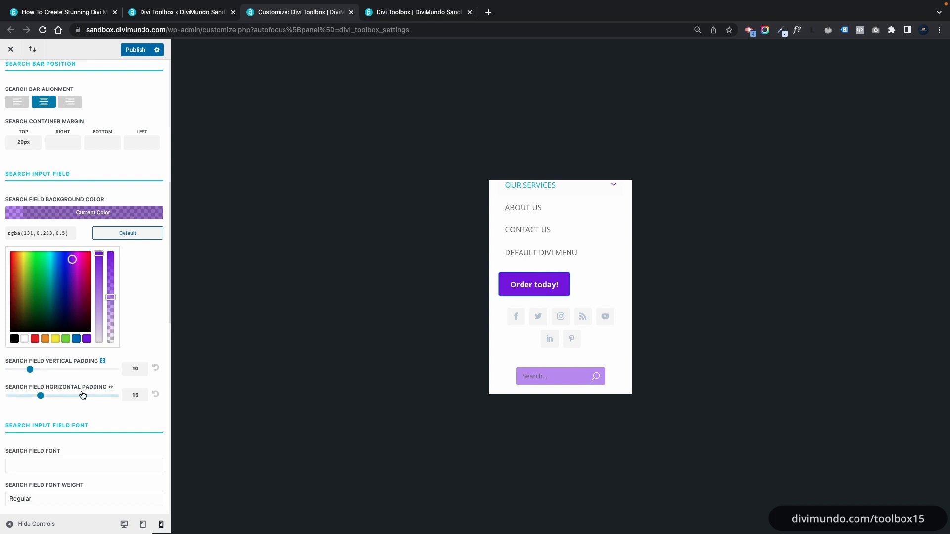
{"action": "scroll", "coordinate": [82, 394], "scroll_direction": "down", "scroll_amount": 3}
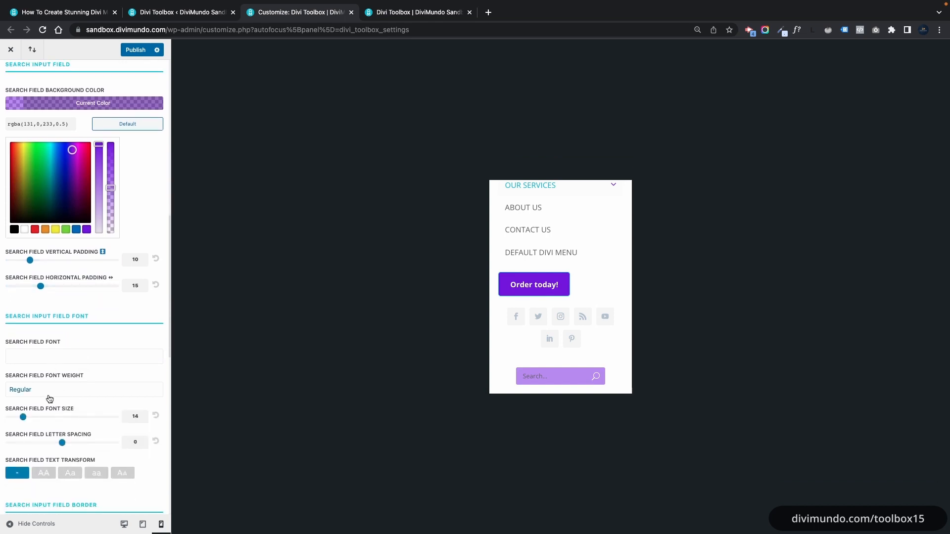
{"action": "scroll", "coordinate": [99, 425], "scroll_direction": "down", "scroll_amount": 5}
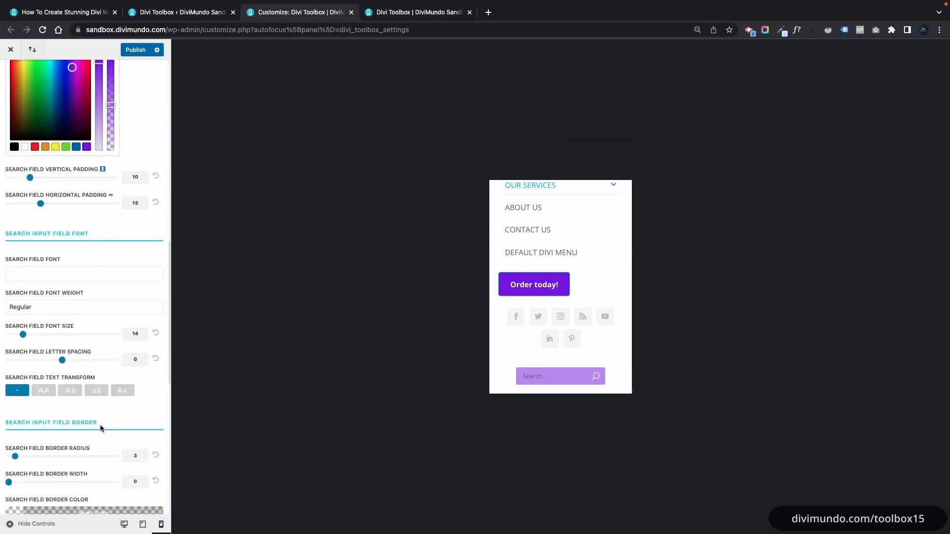
{"action": "scroll", "coordinate": [37, 364], "scroll_direction": "down", "scroll_amount": 3}
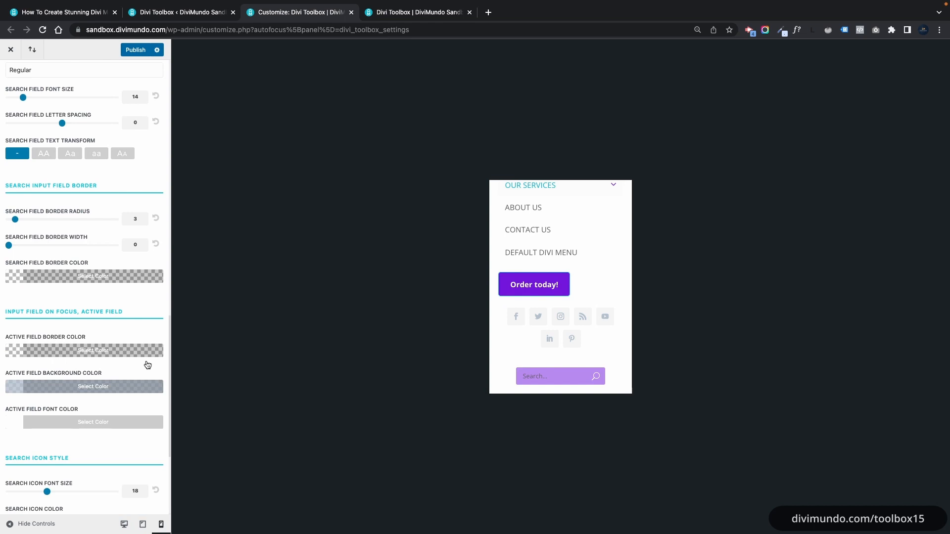
{"action": "scroll", "coordinate": [147, 365], "scroll_direction": "down", "scroll_amount": 1}
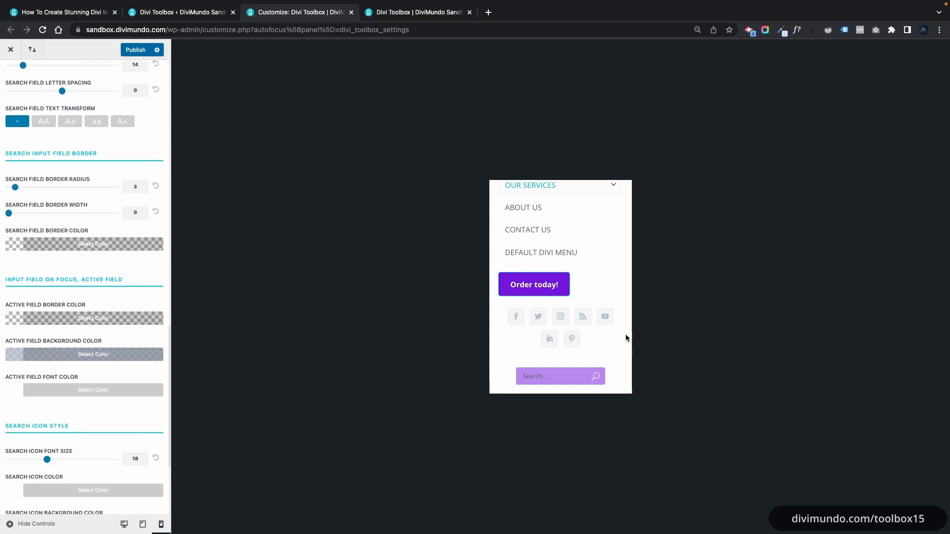
{"action": "scroll", "coordinate": [150, 170], "scroll_direction": "up", "scroll_amount": 10}
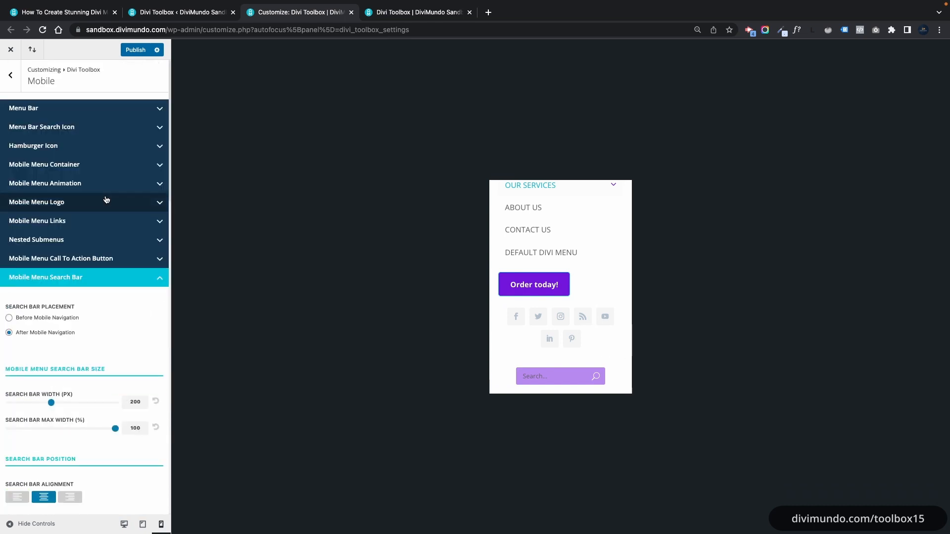
{"action": "left_click", "coordinate": [113, 277]}
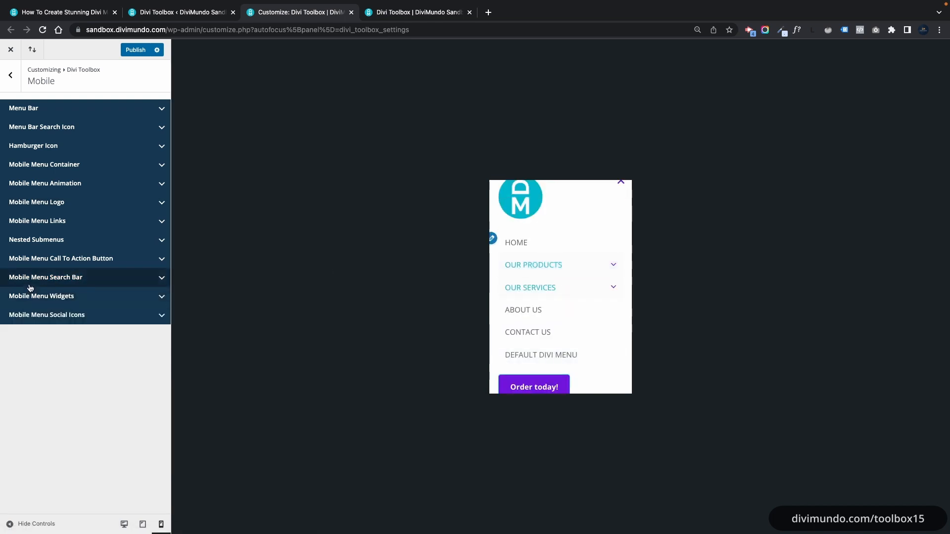
Center the logo image in the mobile menu and check it in the phone preview
{"action": "left_click", "coordinate": [65, 207]}
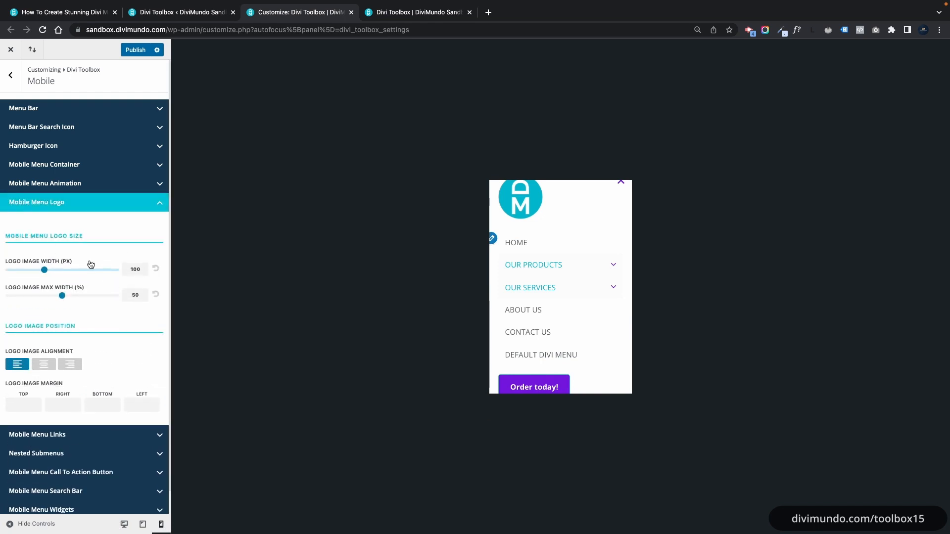
{"action": "left_click", "coordinate": [43, 364]}
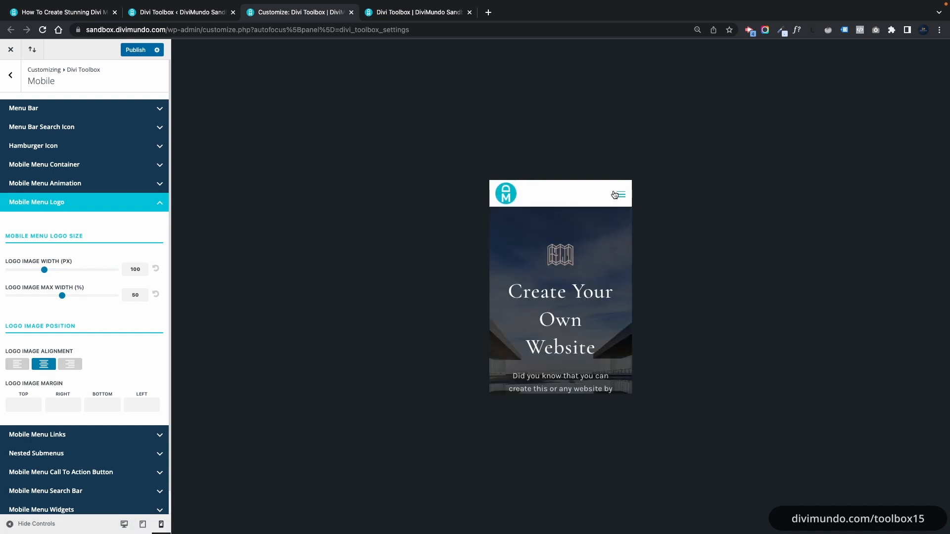
{"action": "left_click", "coordinate": [615, 195]}
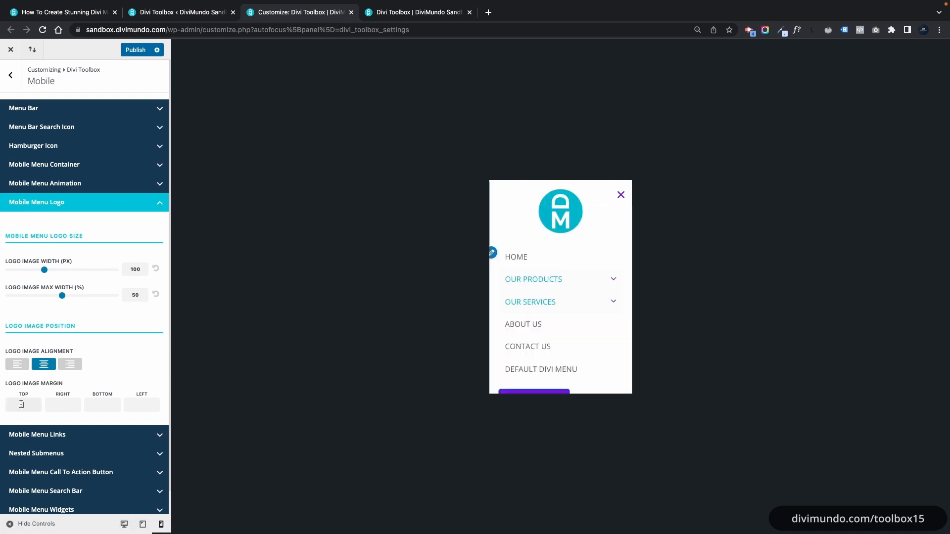
Try a top margin of 50 for the mobile menu logo and clear the value
{"action": "left_click", "coordinate": [26, 405]}
{"action": "type", "text": "50"}
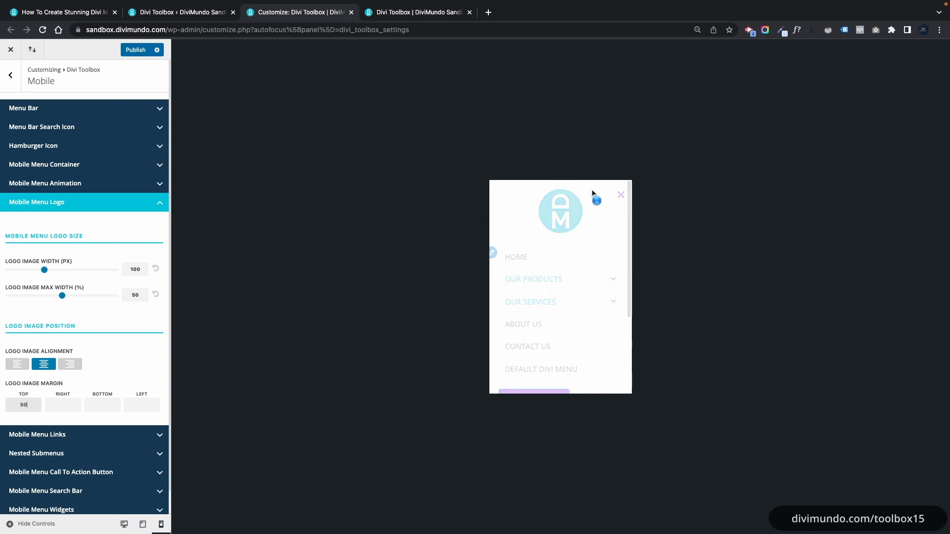
{"action": "key", "text": "BackSpace"}
{"action": "key", "text": "BackSpace"}
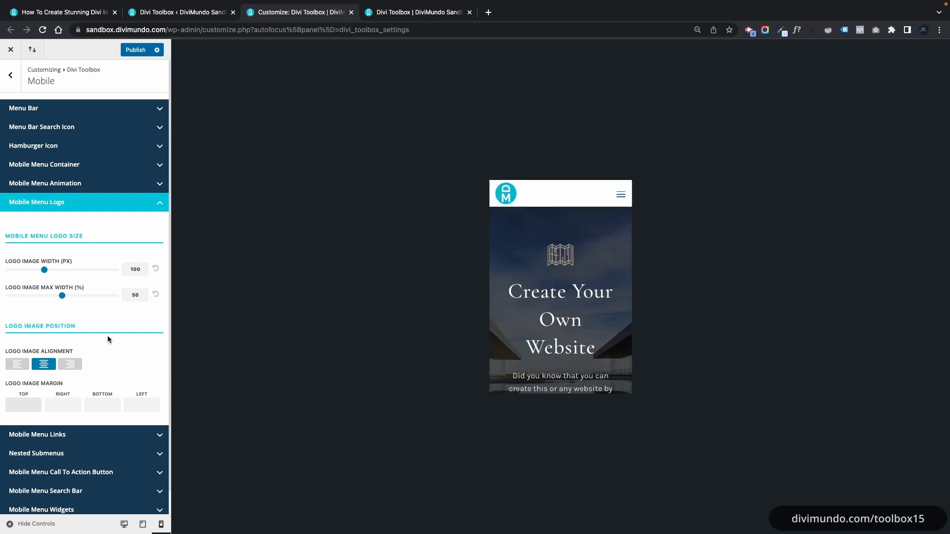
Set the spacing between the mobile menu social icons to 21 with the menu open in the preview
{"action": "left_click", "coordinate": [621, 194]}
{"action": "scroll", "coordinate": [570, 300], "scroll_direction": "down", "scroll_amount": 5}
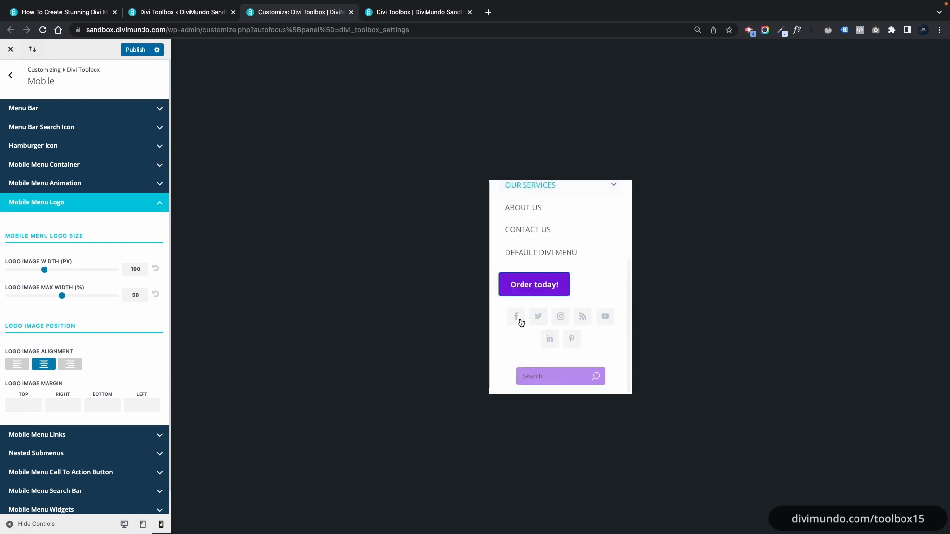
{"action": "scroll", "coordinate": [70, 447], "scroll_direction": "down", "scroll_amount": 1}
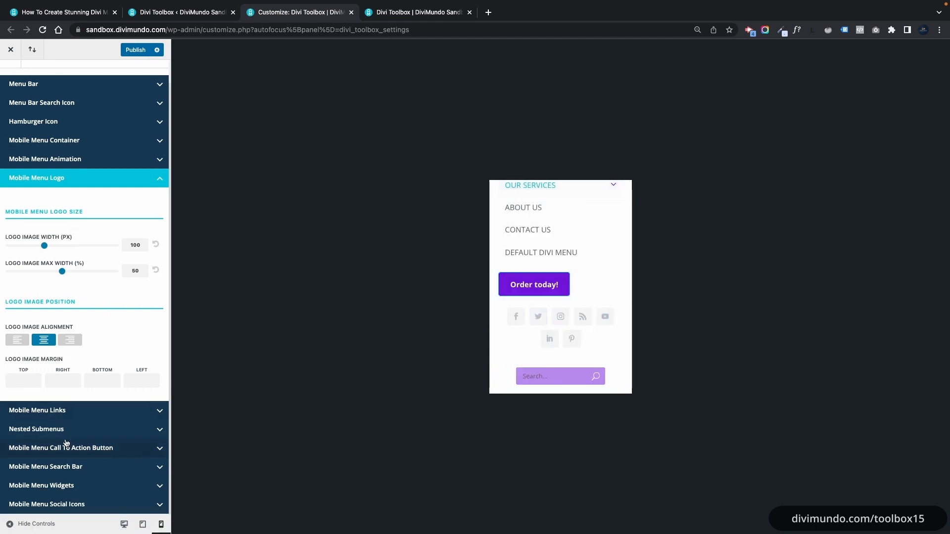
{"action": "left_click", "coordinate": [54, 504]}
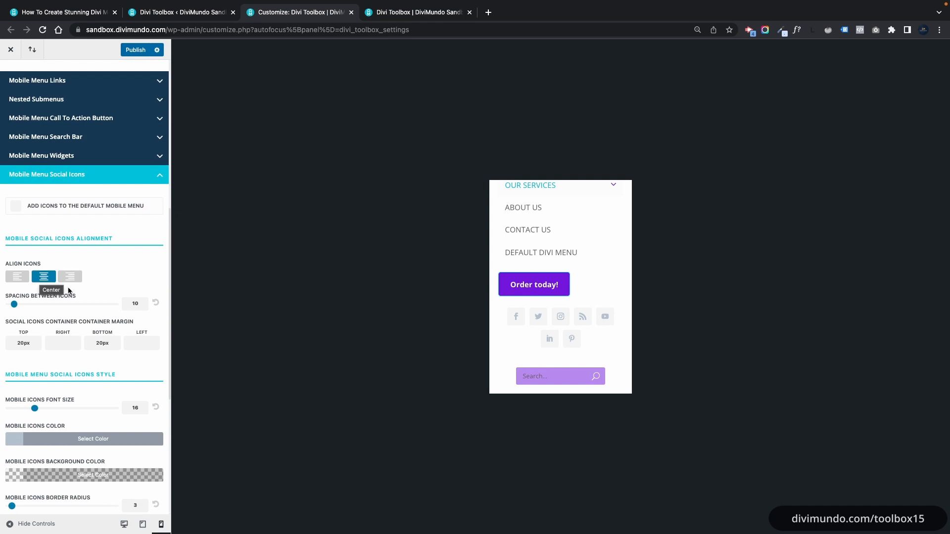
{"action": "scroll", "coordinate": [68, 291], "scroll_direction": "down", "scroll_amount": 1}
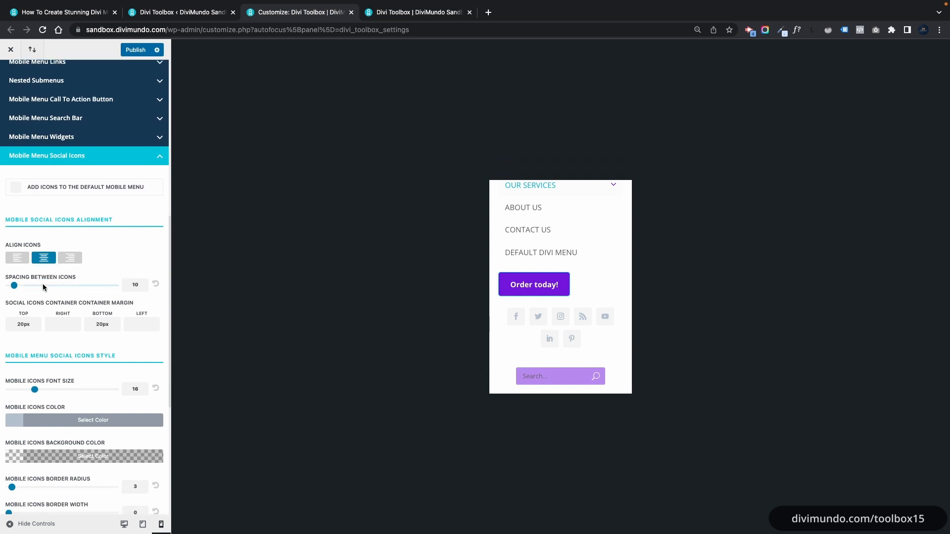
{"action": "left_click_drag", "start_coordinate": [16, 287], "coordinate": [19, 286]}
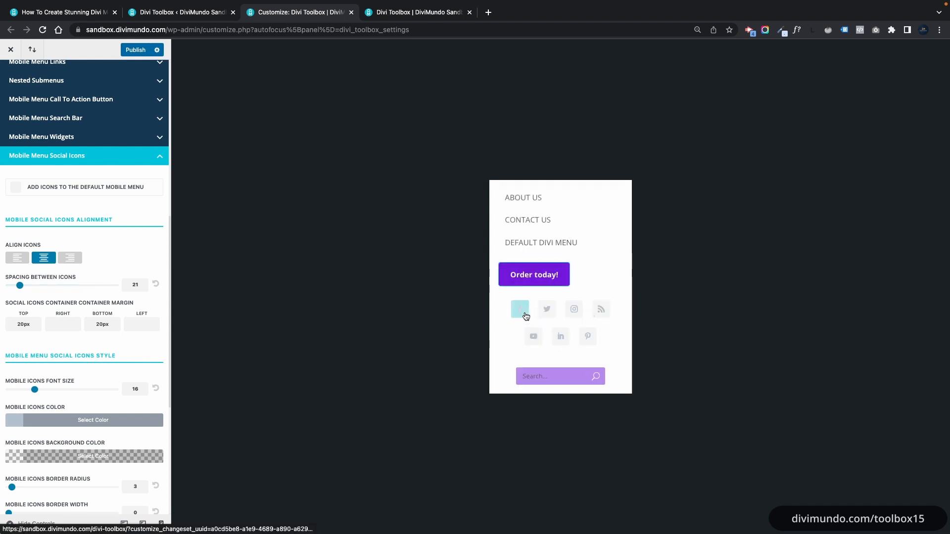
Set the mobile social icons color to purple #8300e9
{"action": "scroll", "coordinate": [70, 367], "scroll_direction": "down", "scroll_amount": 3}
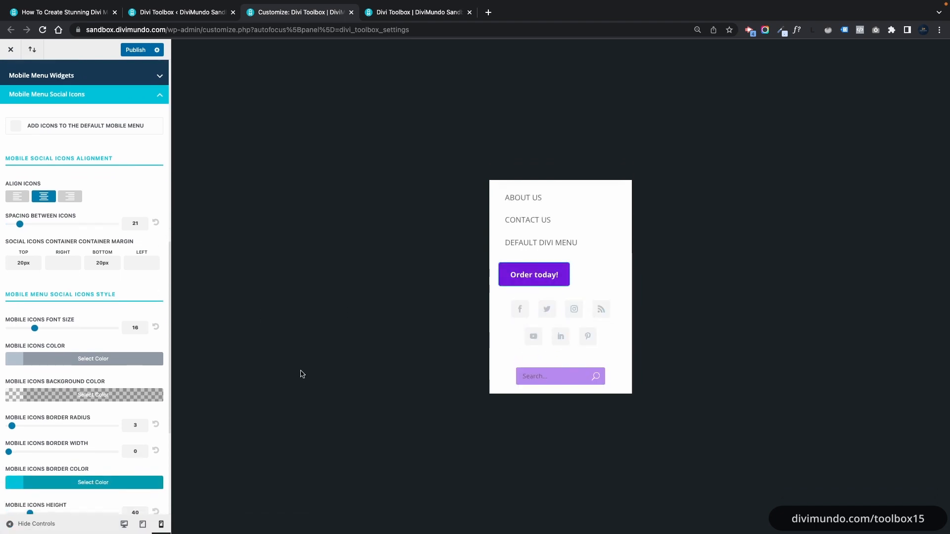
{"action": "left_click", "coordinate": [17, 366]}
{"action": "left_click", "coordinate": [87, 488]}
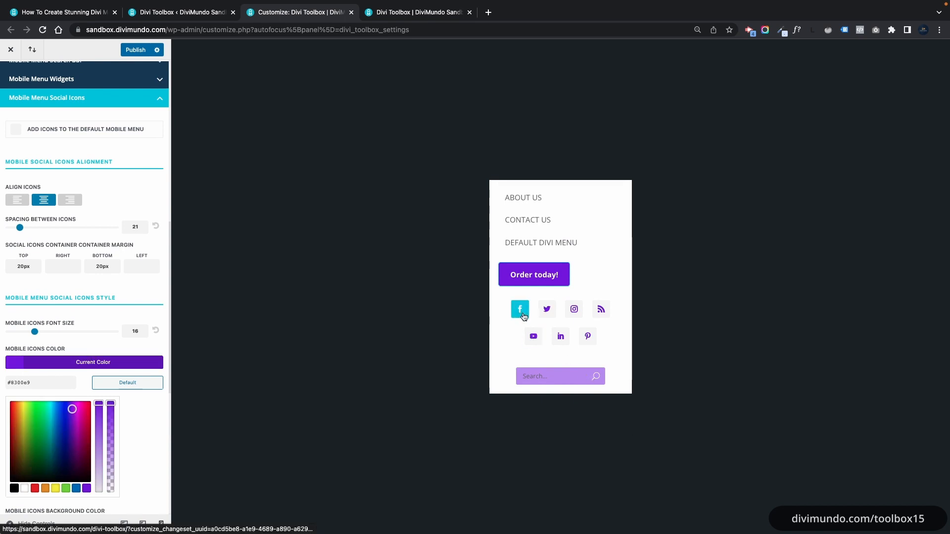
Set the mobile social icons background color to a fully opaque blue and check it in the phone preview
{"action": "scroll", "coordinate": [64, 348], "scroll_direction": "down", "scroll_amount": 6}
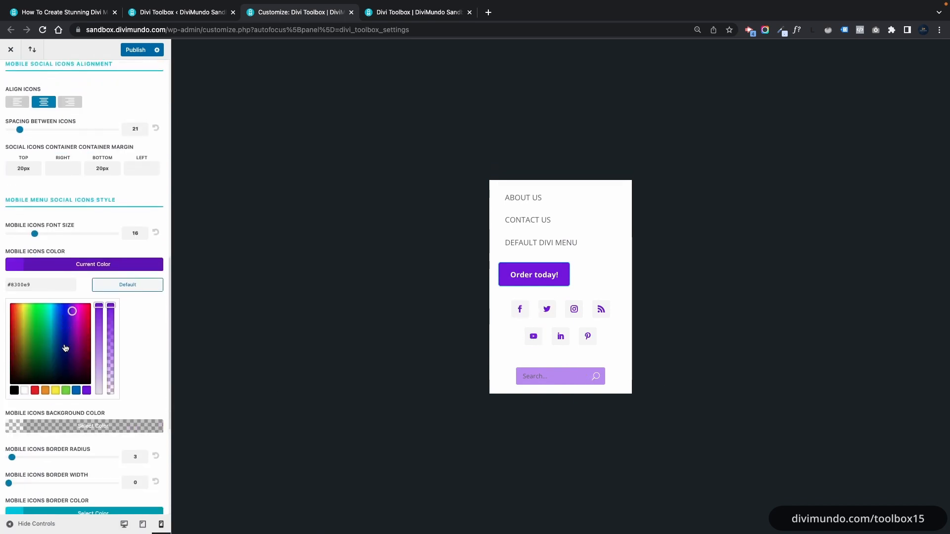
{"action": "left_click", "coordinate": [76, 391]}
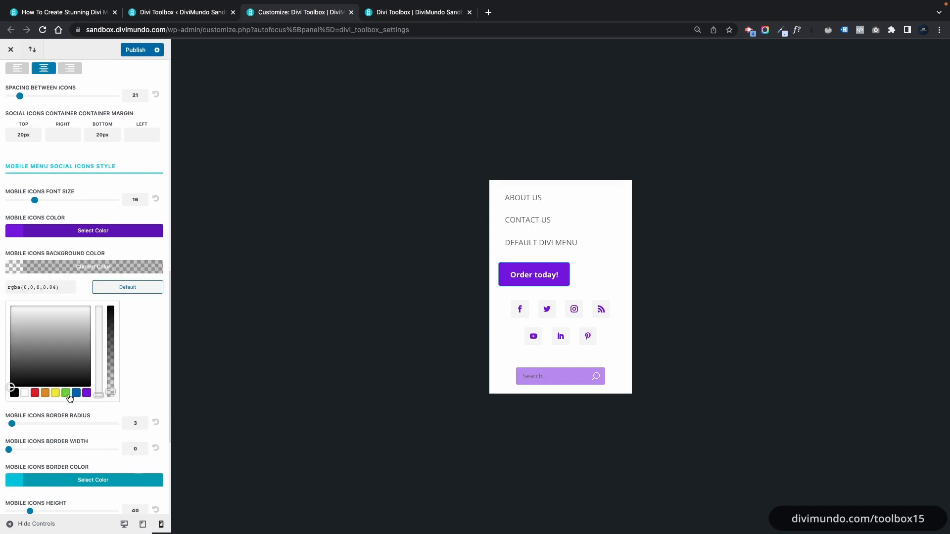
{"action": "left_click", "coordinate": [76, 393]}
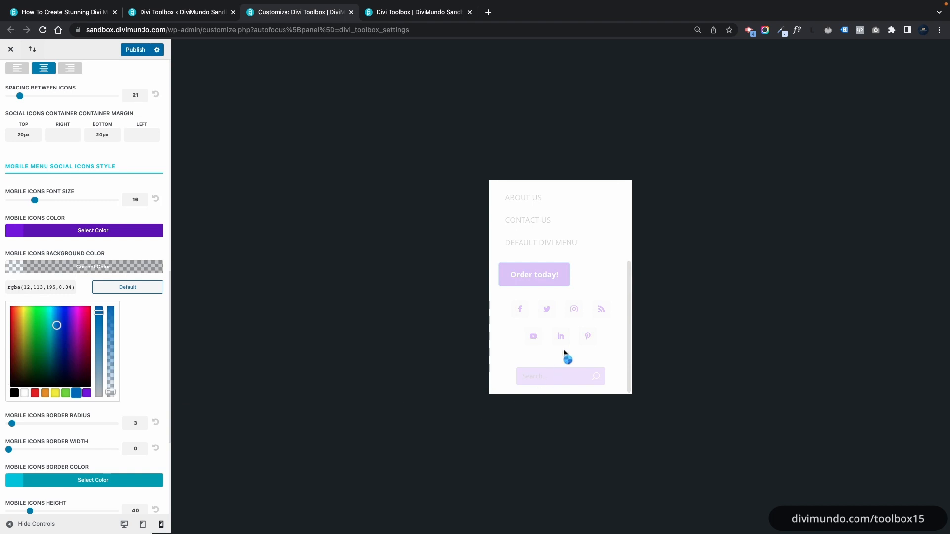
{"action": "left_click", "coordinate": [620, 195]}
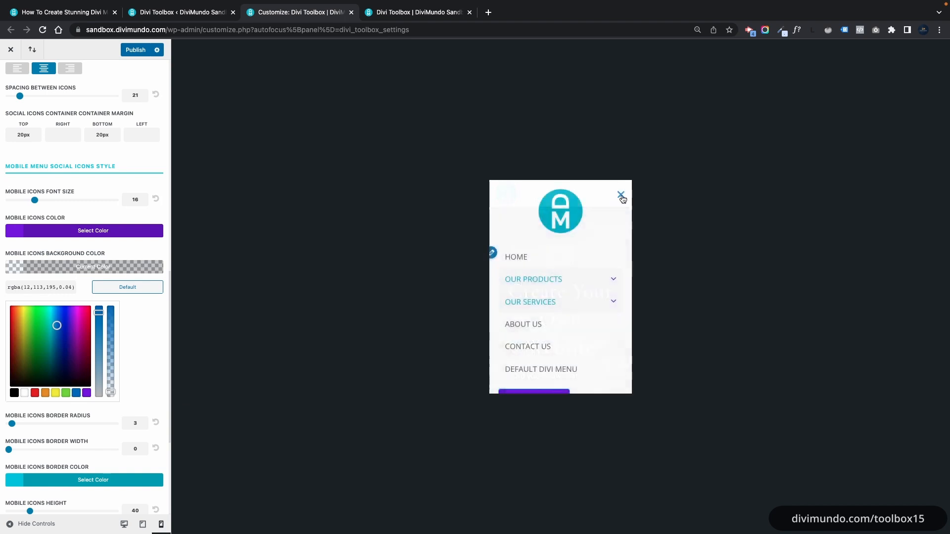
{"action": "scroll", "coordinate": [580, 278], "scroll_direction": "down", "scroll_amount": 3}
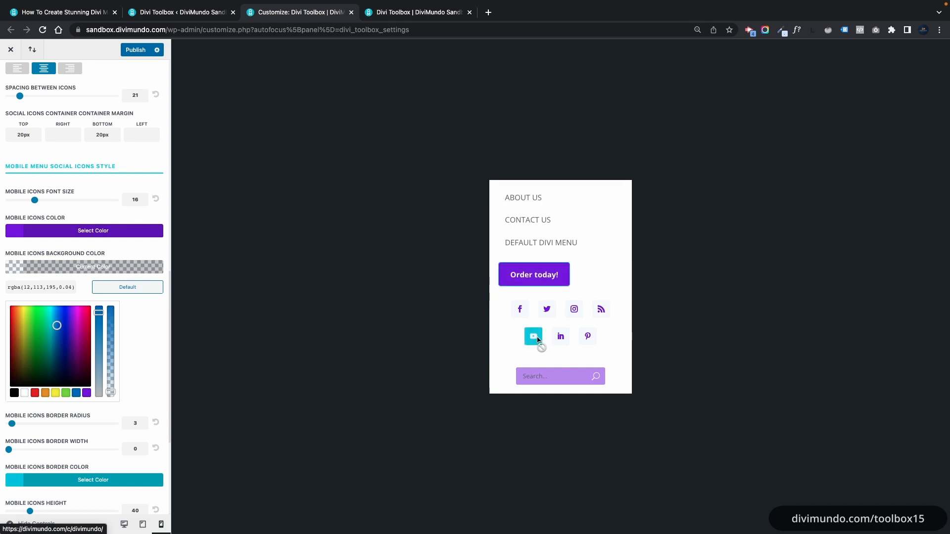
{"action": "left_click", "coordinate": [156, 421]}
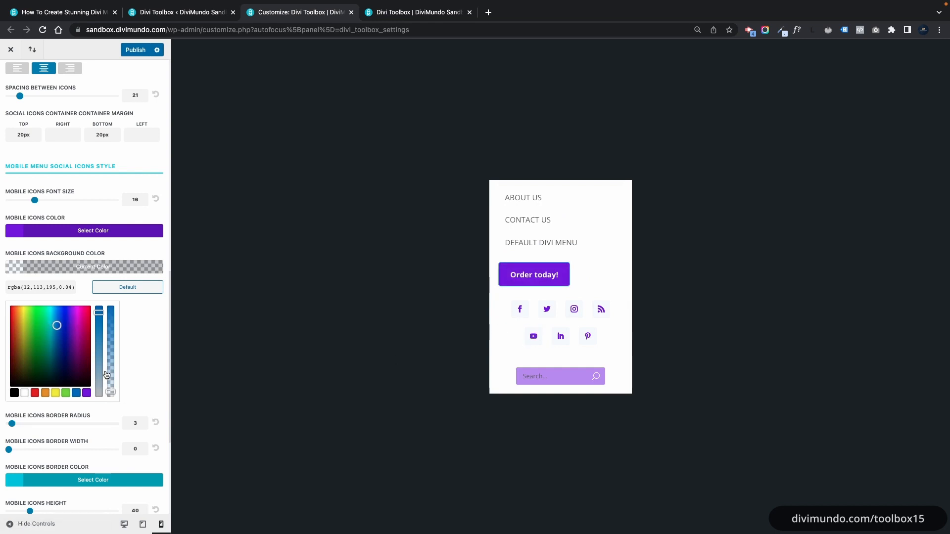
{"action": "left_click_drag", "start_coordinate": [111, 393], "coordinate": [164, 257]}
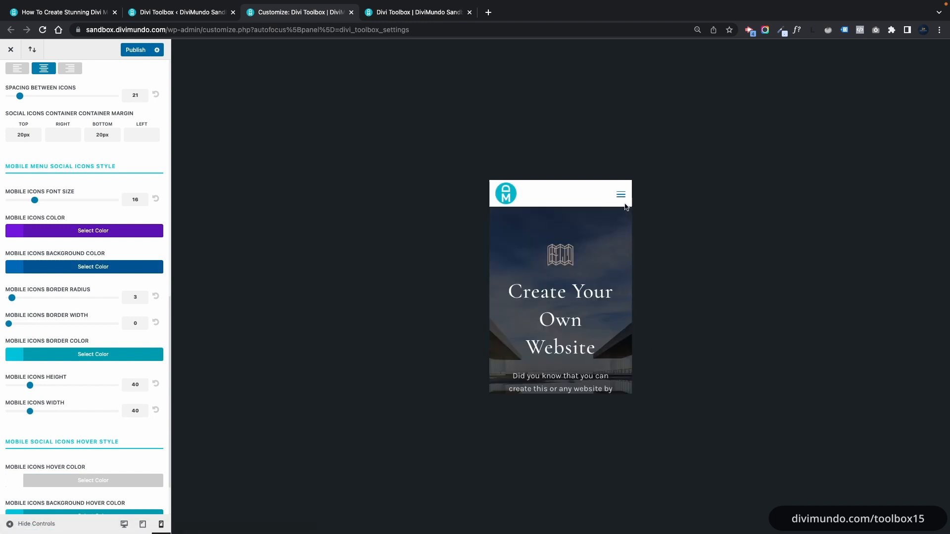
{"action": "left_click", "coordinate": [620, 194]}
{"action": "scroll", "coordinate": [569, 307], "scroll_direction": "down", "scroll_amount": 5}
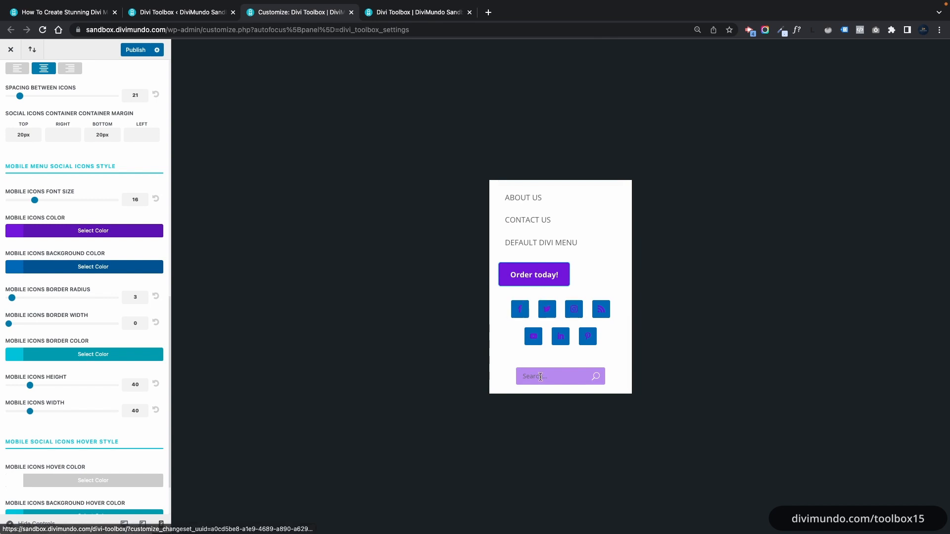
Set the mobile social icons border radius to 100
{"action": "scroll", "coordinate": [81, 310], "scroll_direction": "down", "scroll_amount": 1}
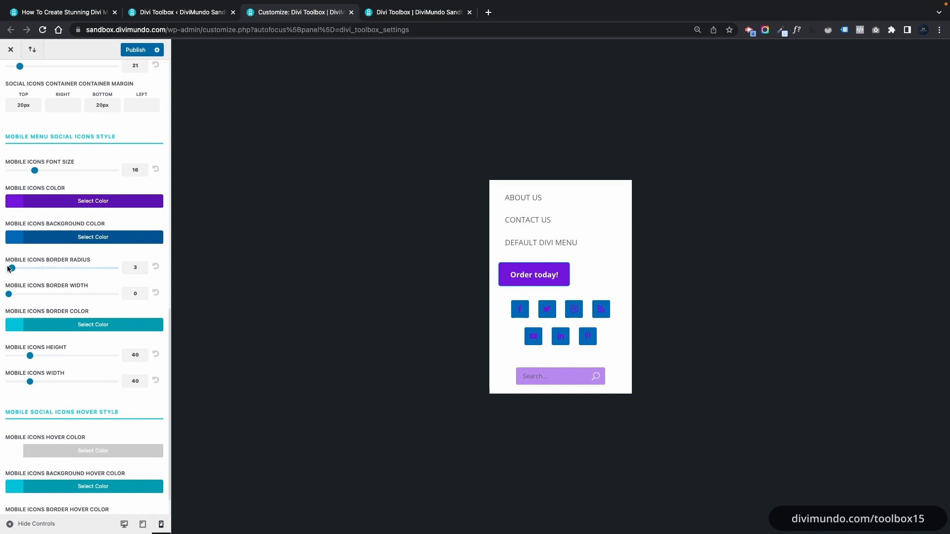
{"action": "left_click_drag", "start_coordinate": [9, 269], "coordinate": [250, 271]}
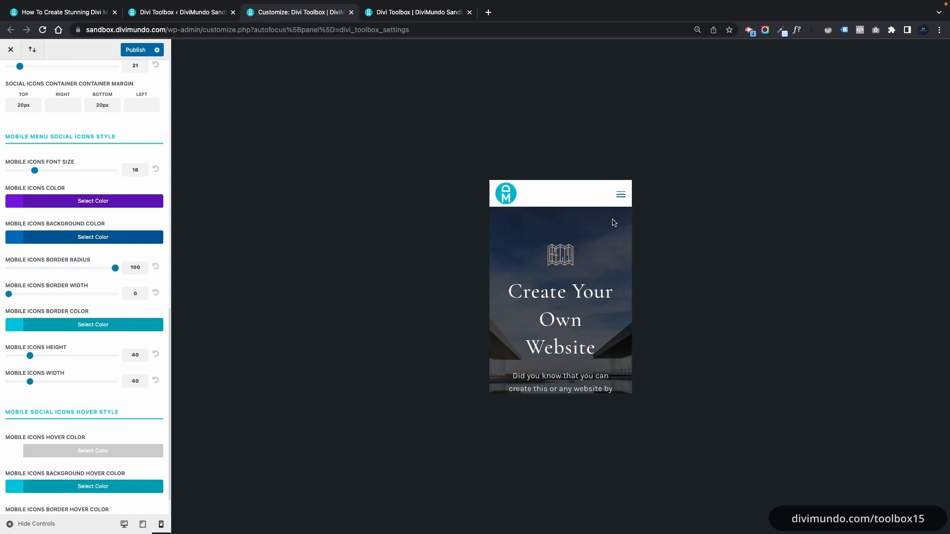
Set the mobile social icons height and width to 70 with the menu open in the phone preview
{"action": "left_click", "coordinate": [620, 196]}
{"action": "scroll", "coordinate": [589, 312], "scroll_direction": "down", "scroll_amount": 3}
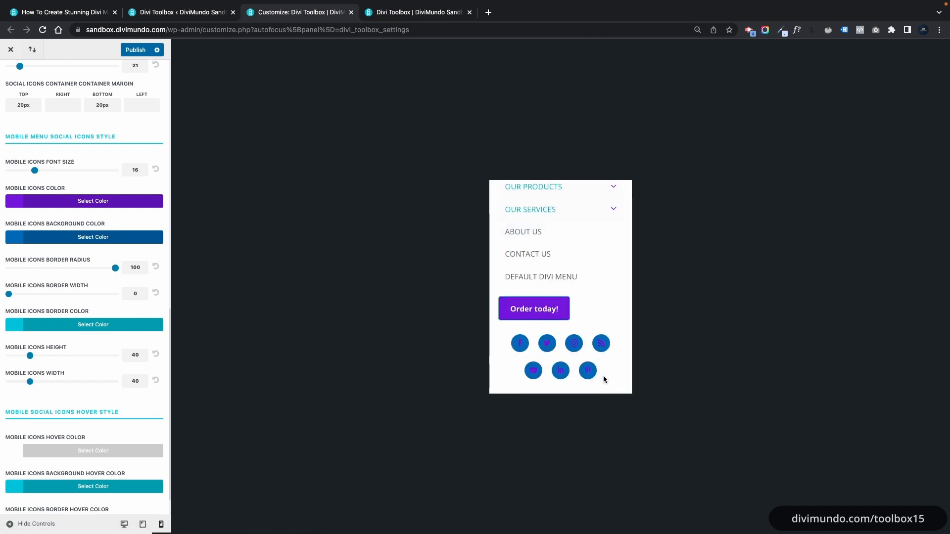
{"action": "scroll", "coordinate": [604, 376], "scroll_direction": "down", "scroll_amount": 1}
{"action": "scroll", "coordinate": [99, 369], "scroll_direction": "down", "scroll_amount": 1}
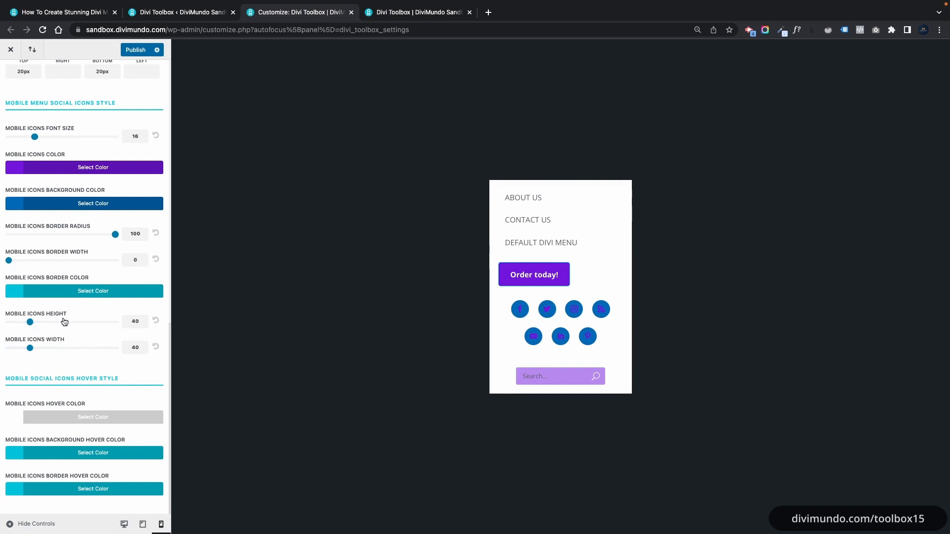
{"action": "left_click_drag", "start_coordinate": [31, 324], "coordinate": [46, 349]}
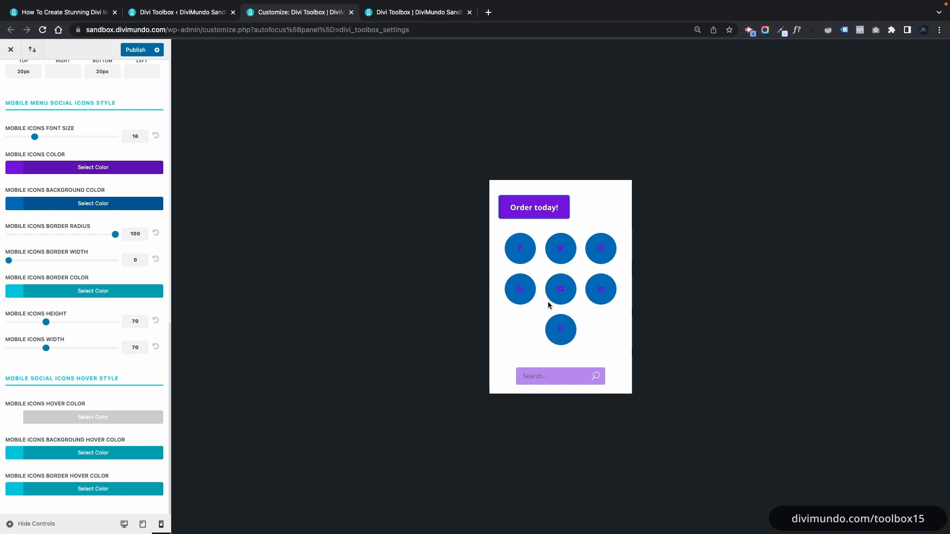
Place the mobile menu search bar before the mobile navigation, publish the change and check the menu in the phone preview
{"action": "scroll", "coordinate": [106, 359], "scroll_direction": "up", "scroll_amount": 10}
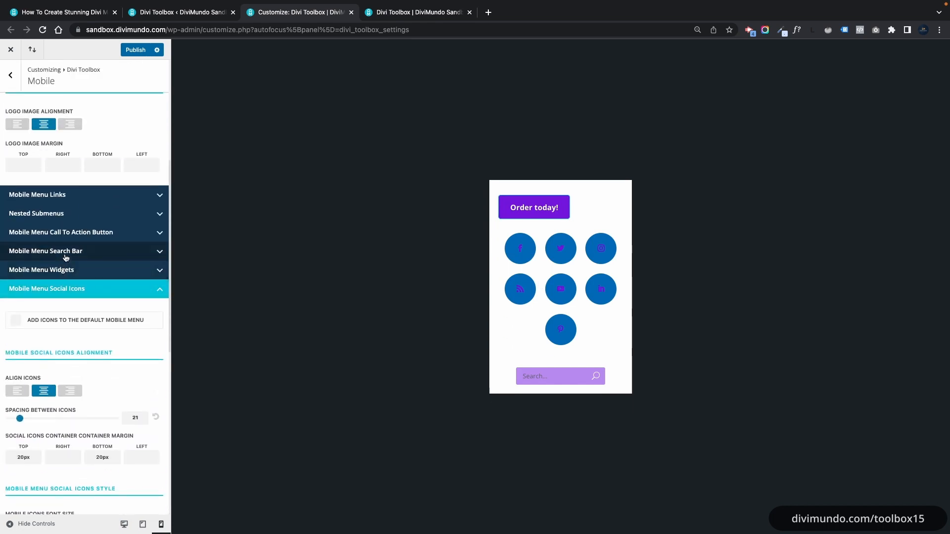
{"action": "left_click", "coordinate": [65, 253]}
{"action": "left_click", "coordinate": [29, 293]}
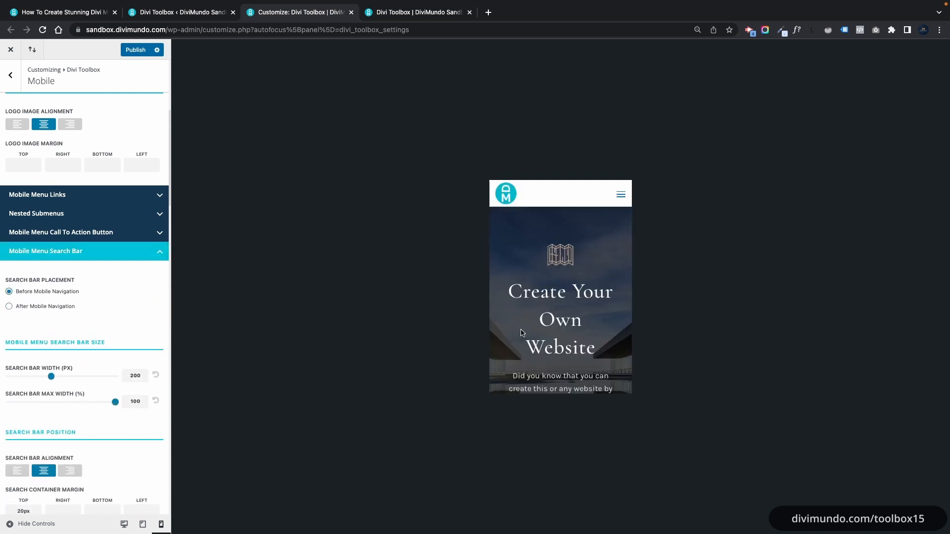
{"action": "left_click", "coordinate": [139, 50]}
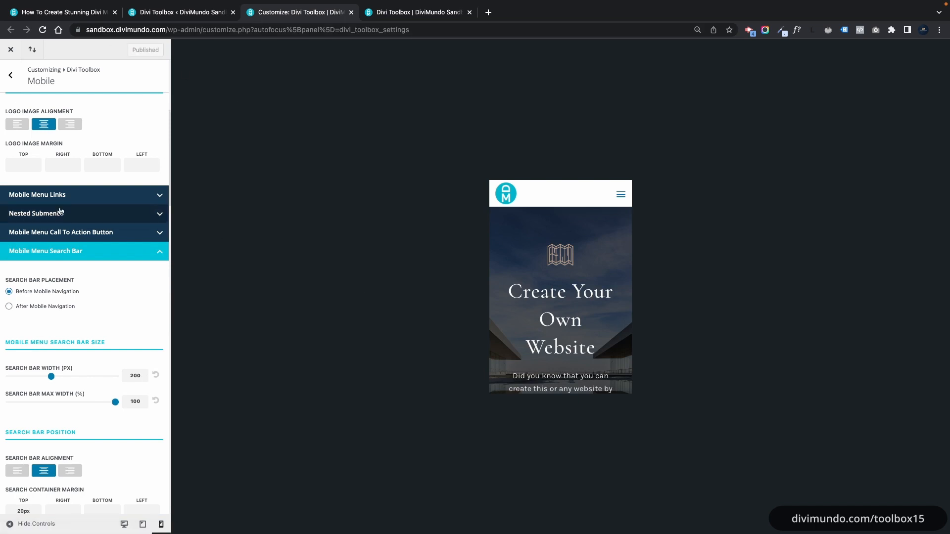
{"action": "scroll", "coordinate": [59, 211], "scroll_direction": "down", "scroll_amount": 5}
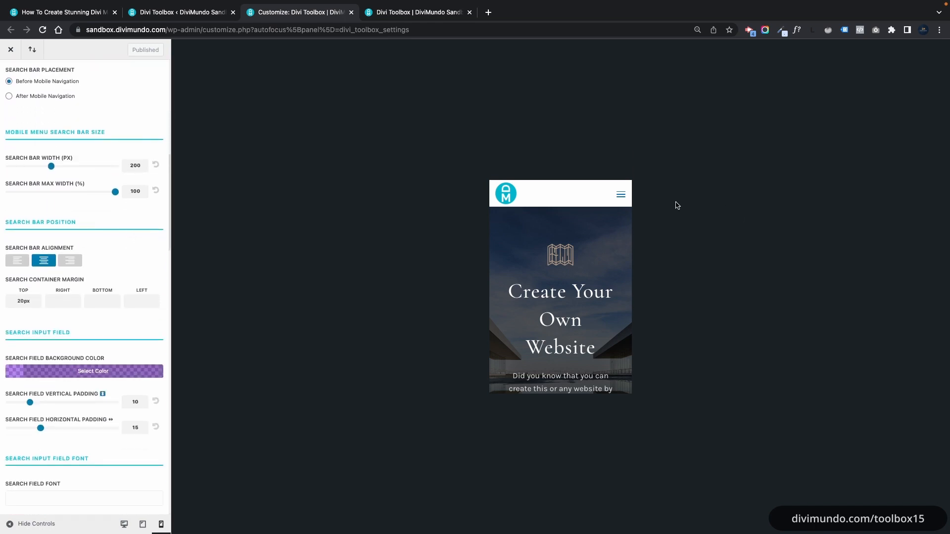
{"action": "left_click", "coordinate": [621, 194]}
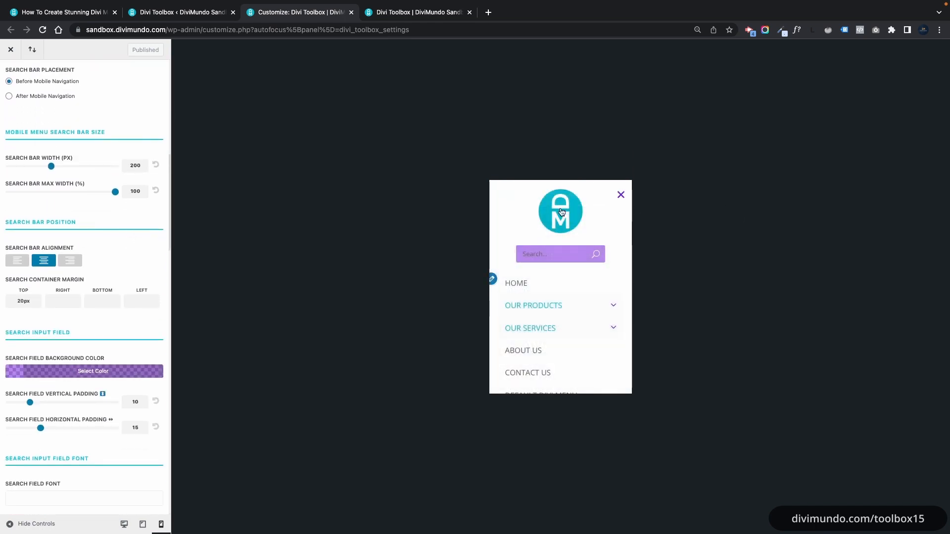
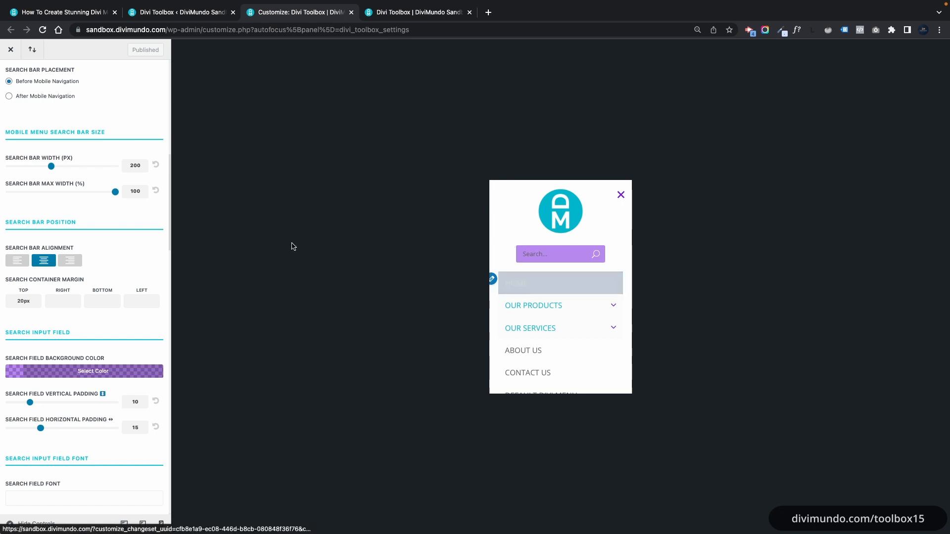
Enable Divi Layouts Shortcode in the Divi Toolbox admin settings, save, and read how the shortcodes are used
{"action": "scroll", "coordinate": [154, 210], "scroll_direction": "up", "scroll_amount": 10}
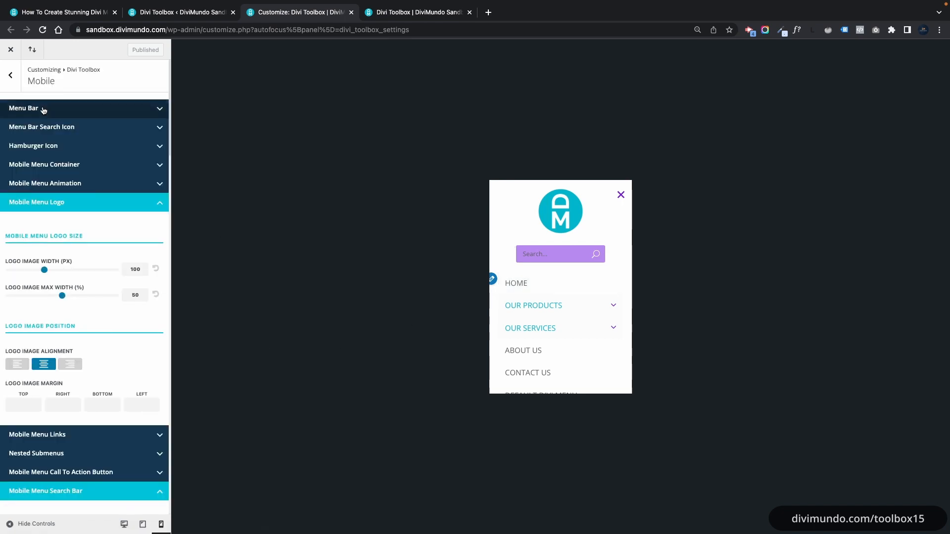
{"action": "left_click", "coordinate": [5, 82]}
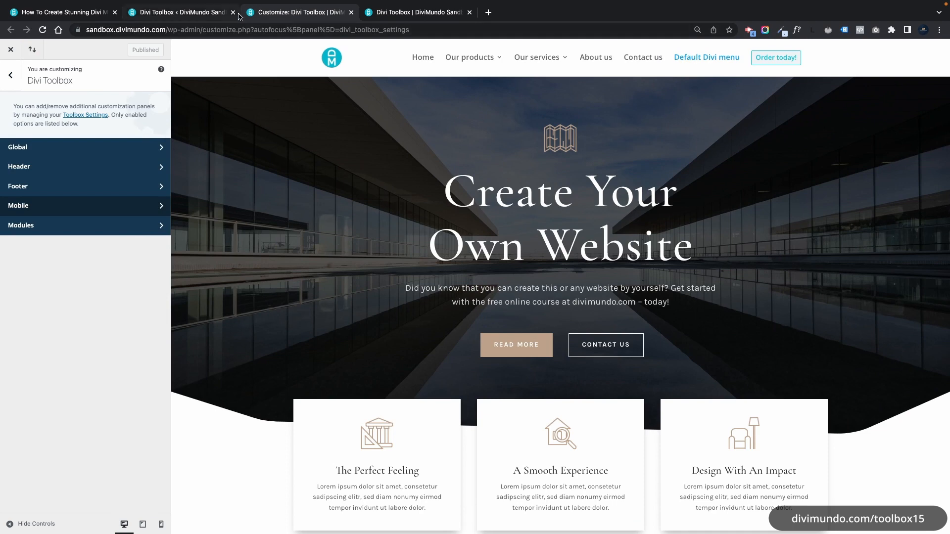
{"action": "left_click", "coordinate": [210, 18]}
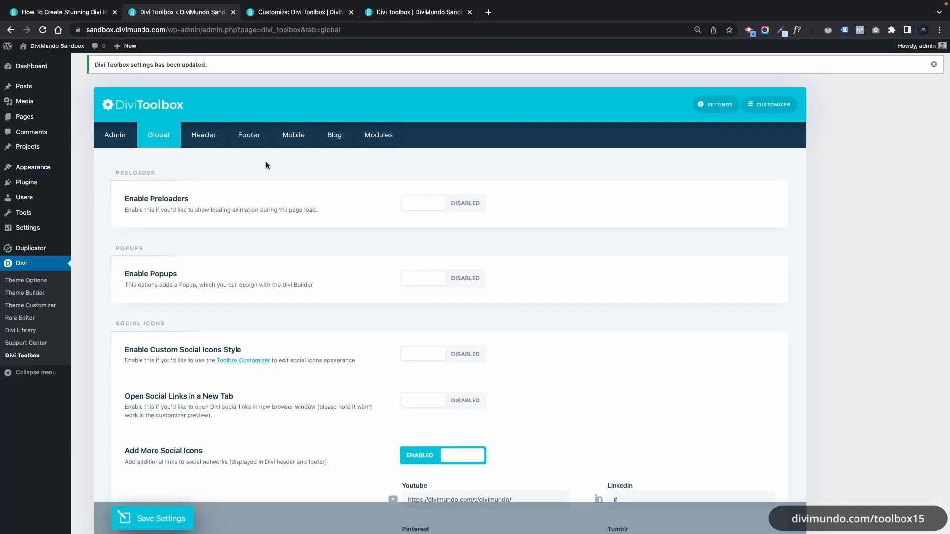
{"action": "scroll", "coordinate": [310, 239], "scroll_direction": "down", "scroll_amount": 7}
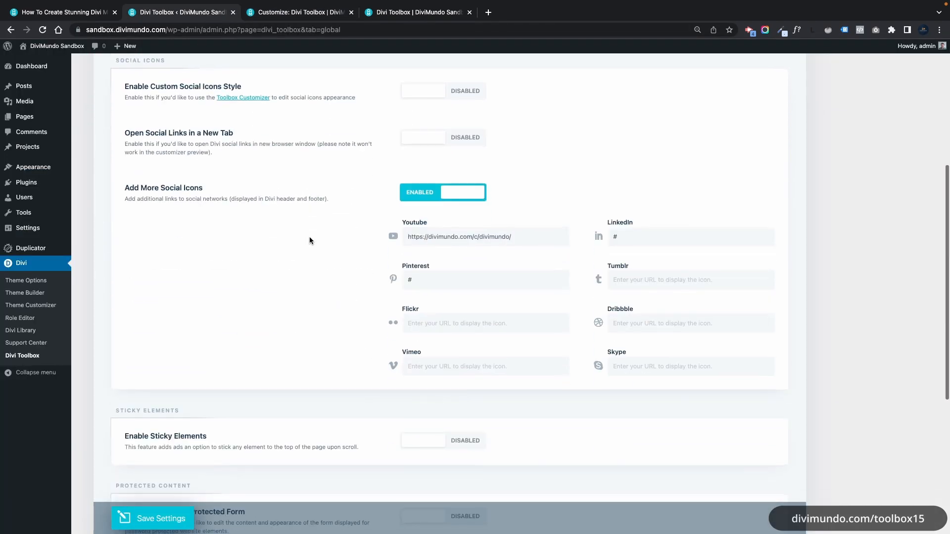
{"action": "scroll", "coordinate": [308, 239], "scroll_direction": "up", "scroll_amount": 7}
{"action": "left_click", "coordinate": [125, 138]}
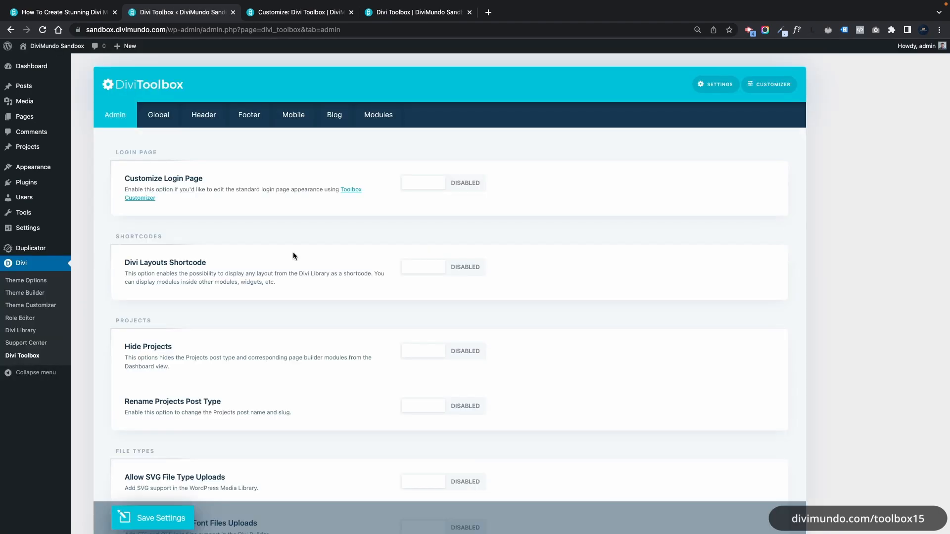
{"action": "scroll", "coordinate": [140, 139], "scroll_direction": "down", "scroll_amount": 3}
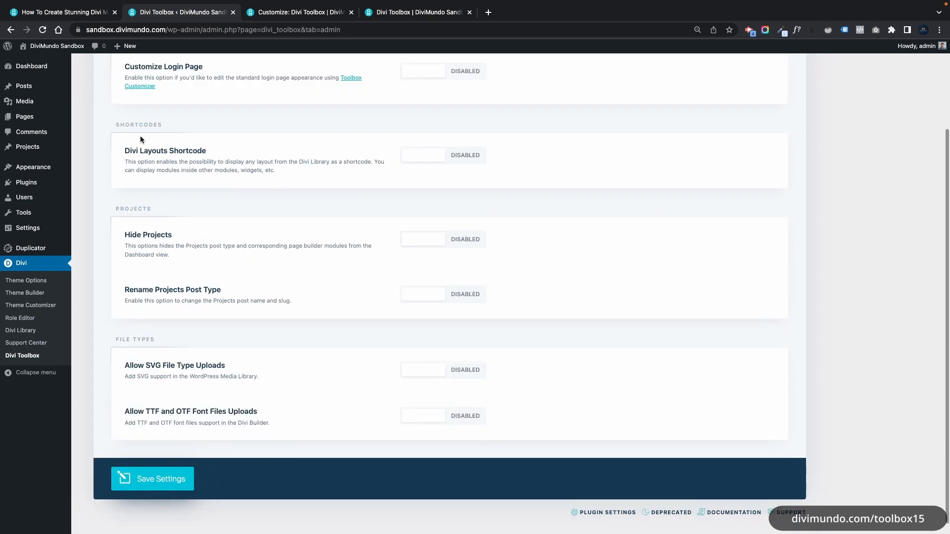
{"action": "scroll", "coordinate": [141, 139], "scroll_direction": "up", "scroll_amount": 2}
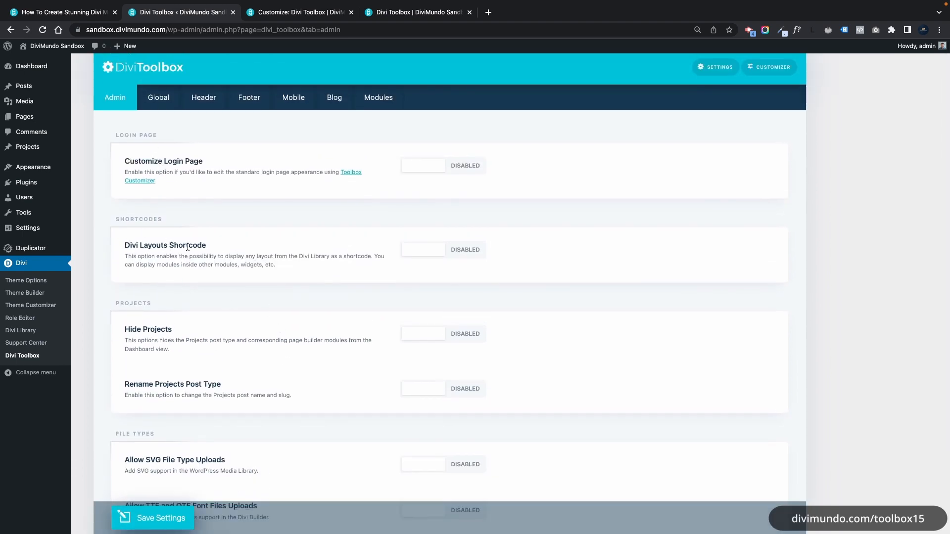
{"action": "left_click", "coordinate": [453, 251]}
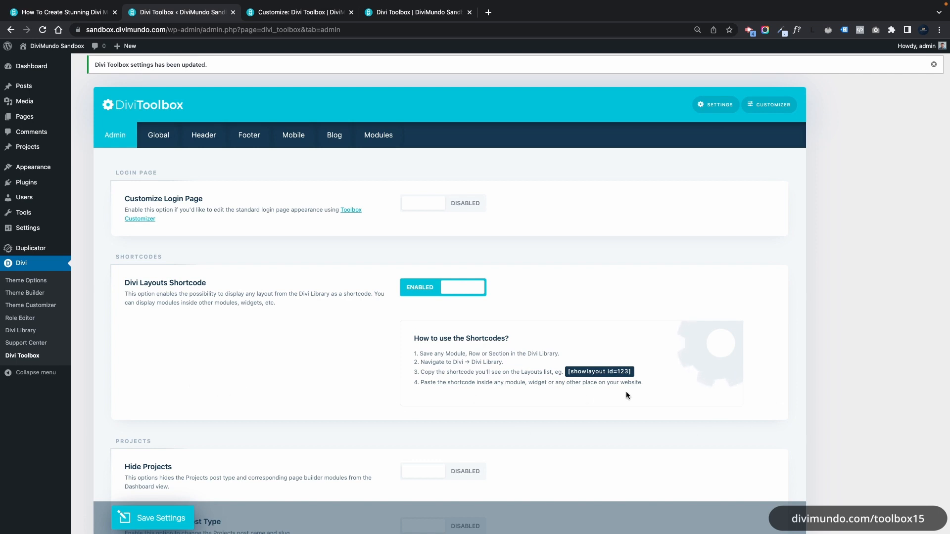
{"action": "left_click_drag", "start_coordinate": [631, 371], "coordinate": [567, 372]}
{"action": "left_click", "coordinate": [321, 284]}
Open the Toolbox menu layout from the Divi Library and examine its heading and social icons
{"action": "left_click", "coordinate": [24, 330]}
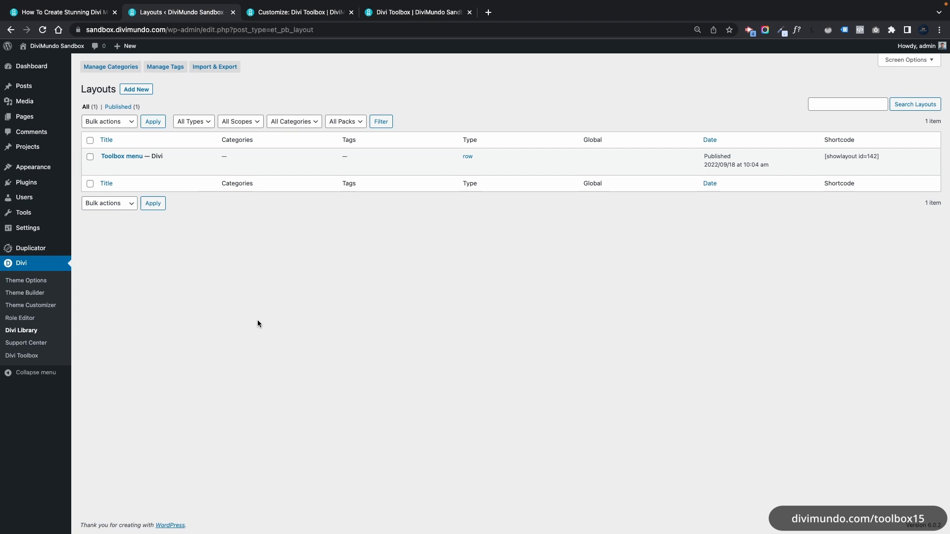
{"action": "left_click", "coordinate": [130, 157]}
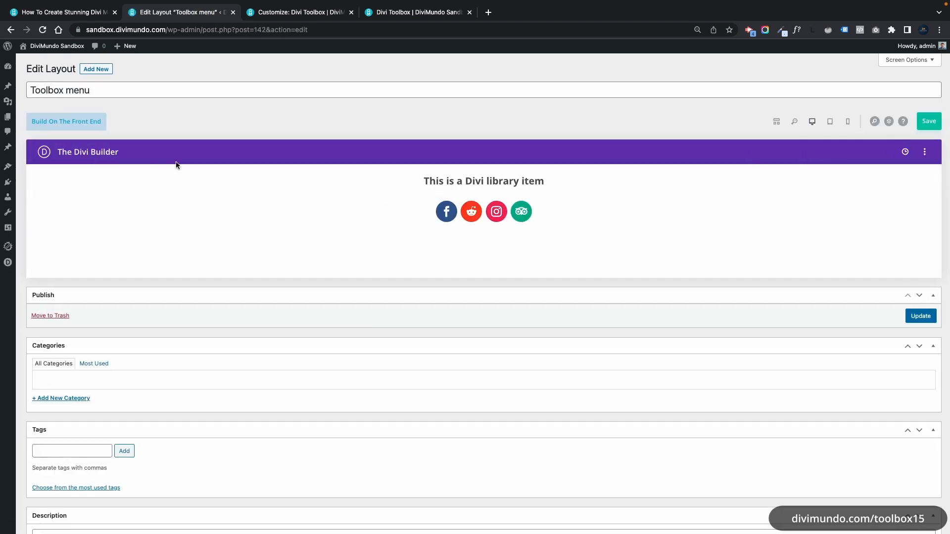
{"action": "scroll", "coordinate": [296, 171], "scroll_direction": "down", "scroll_amount": 1}
{"action": "mouse_move", "coordinate": [361, 175]}
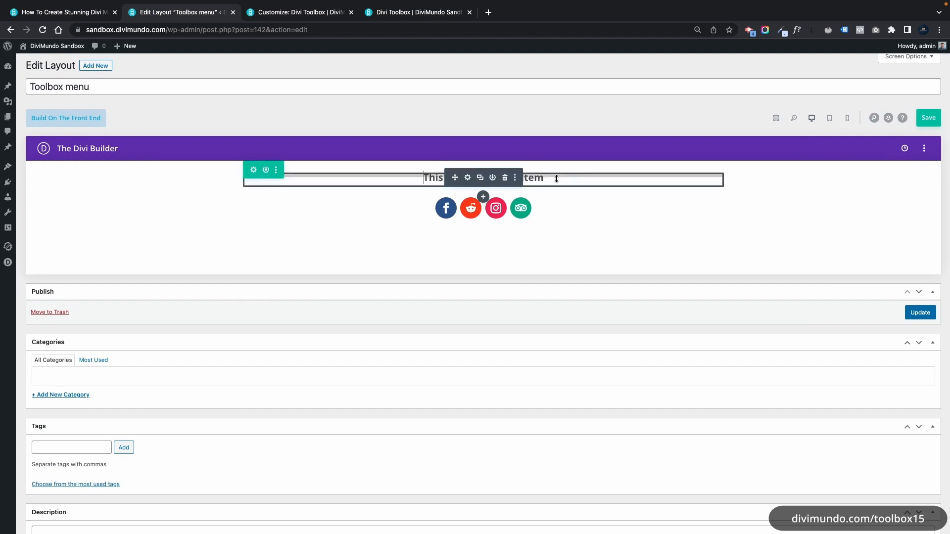
{"action": "mouse_move", "coordinate": [538, 207]}
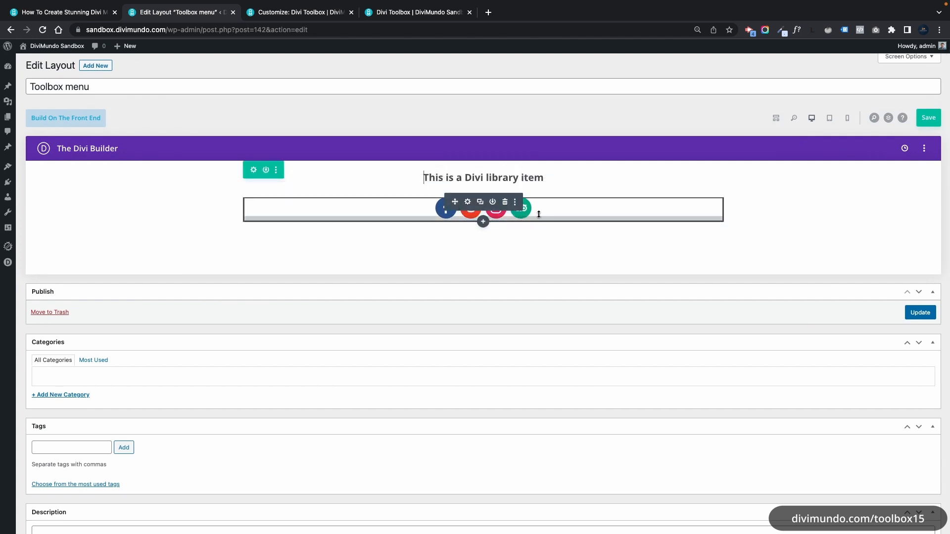
{"action": "scroll", "coordinate": [537, 208], "scroll_direction": "up", "scroll_amount": 1}
{"action": "scroll", "coordinate": [658, 223], "scroll_direction": "down", "scroll_amount": 1}
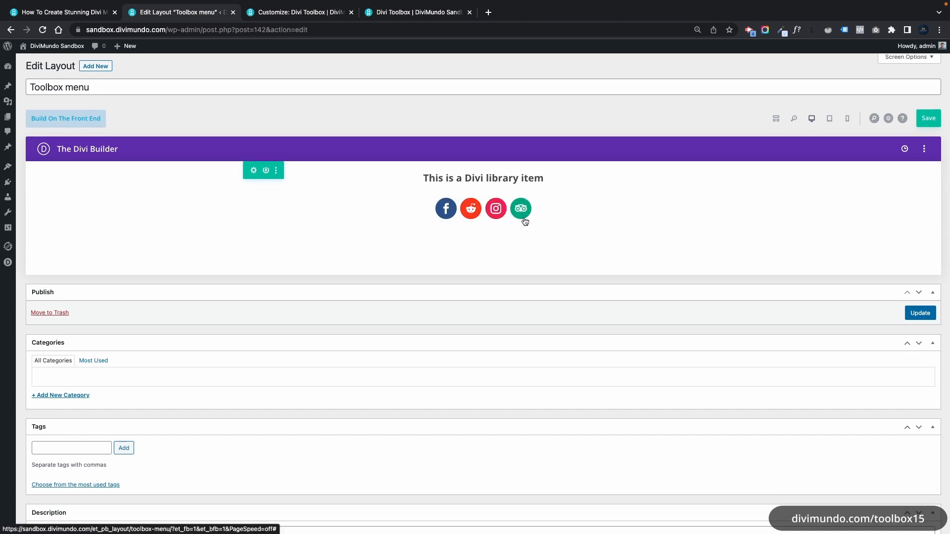
Save and exit the Toolbox menu layout, and copy its shortcode [showlayout id=142] from the Divi Library list
{"action": "mouse_move", "coordinate": [8, 262]}
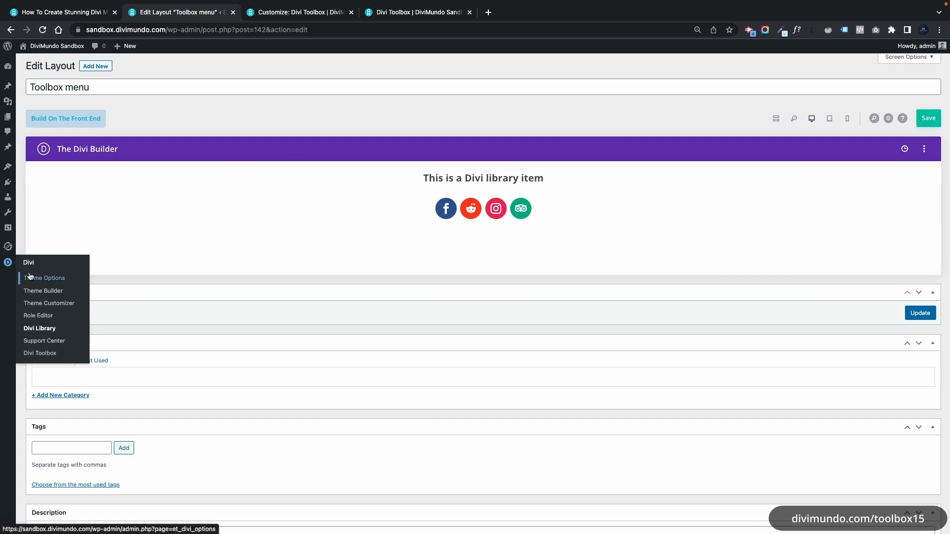
{"action": "left_click", "coordinate": [40, 328]}
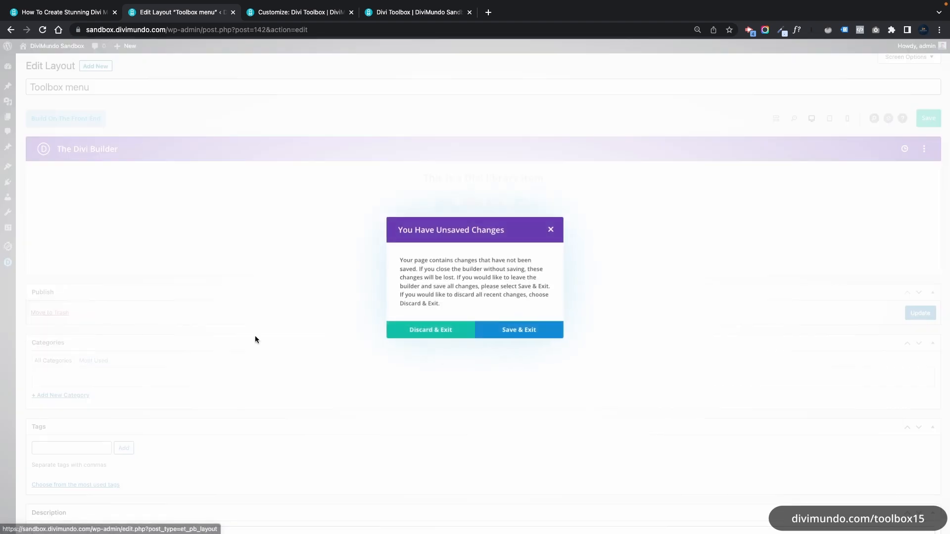
{"action": "left_click", "coordinate": [523, 330]}
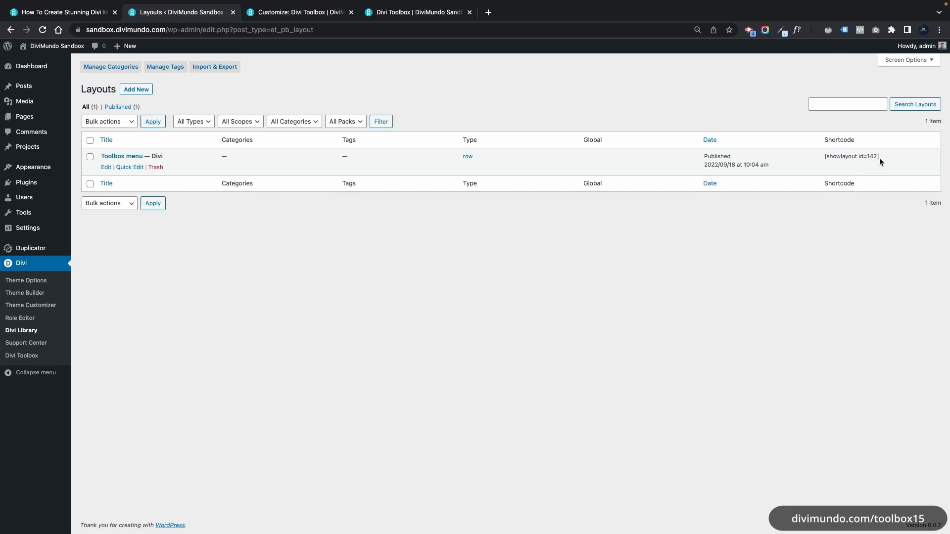
{"action": "left_click_drag", "start_coordinate": [862, 157], "coordinate": [823, 157]}
{"action": "key", "text": "super+c"}
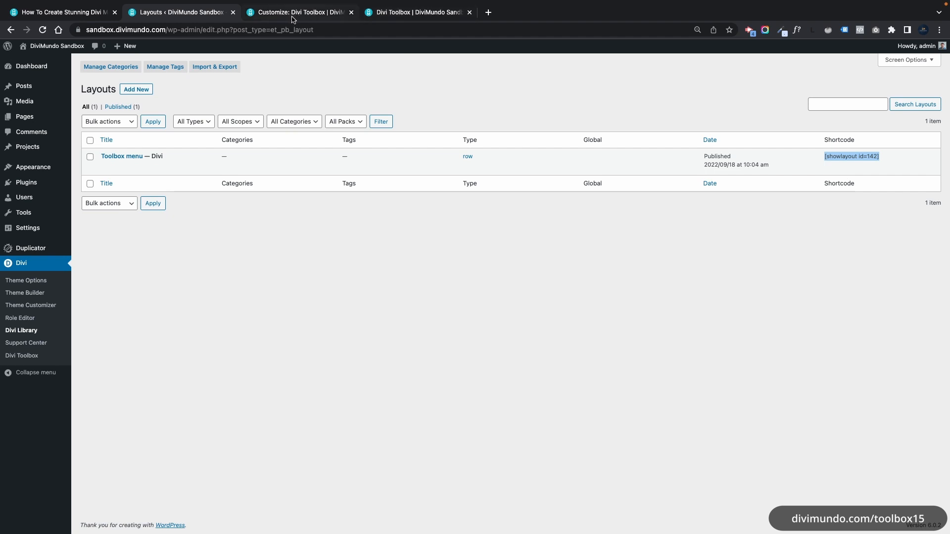
Open the Before Mobile Menu widget area in the theme customizer with the phone preview on, dismissing the block widgets welcome
{"action": "left_click", "coordinate": [276, 15]}
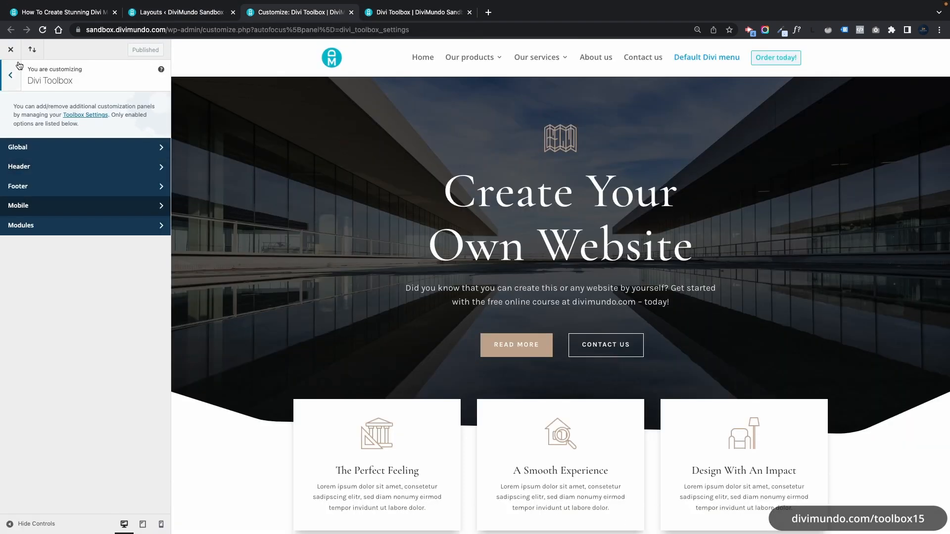
{"action": "left_click", "coordinate": [15, 80]}
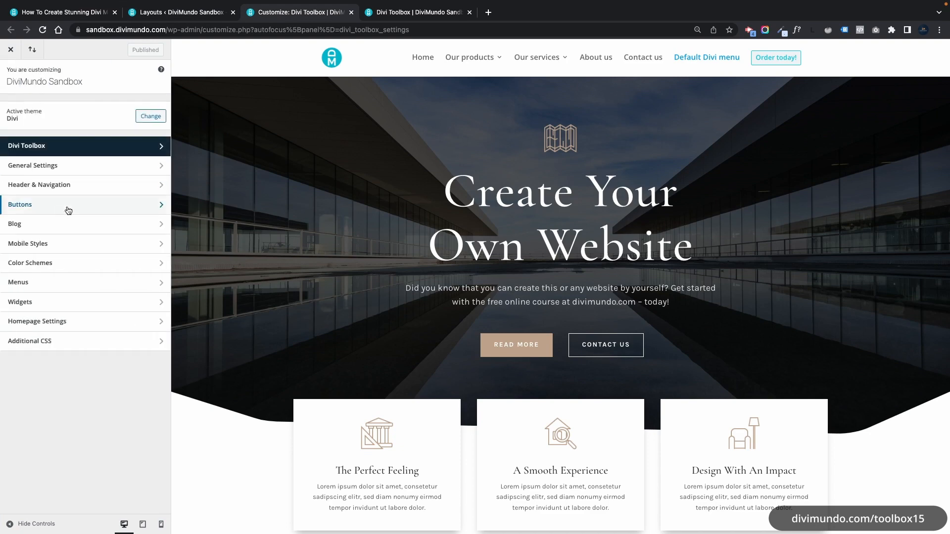
{"action": "left_click", "coordinate": [22, 303]}
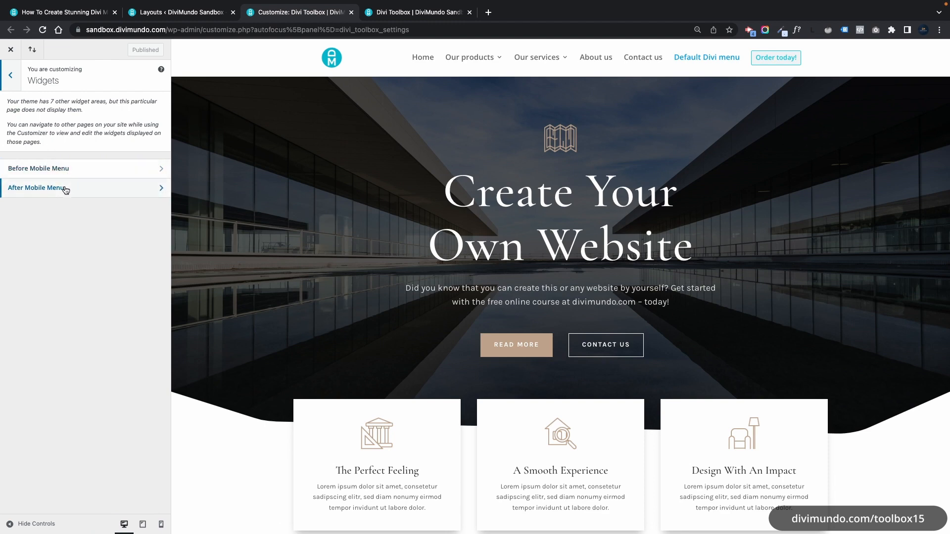
{"action": "left_click", "coordinate": [161, 525]}
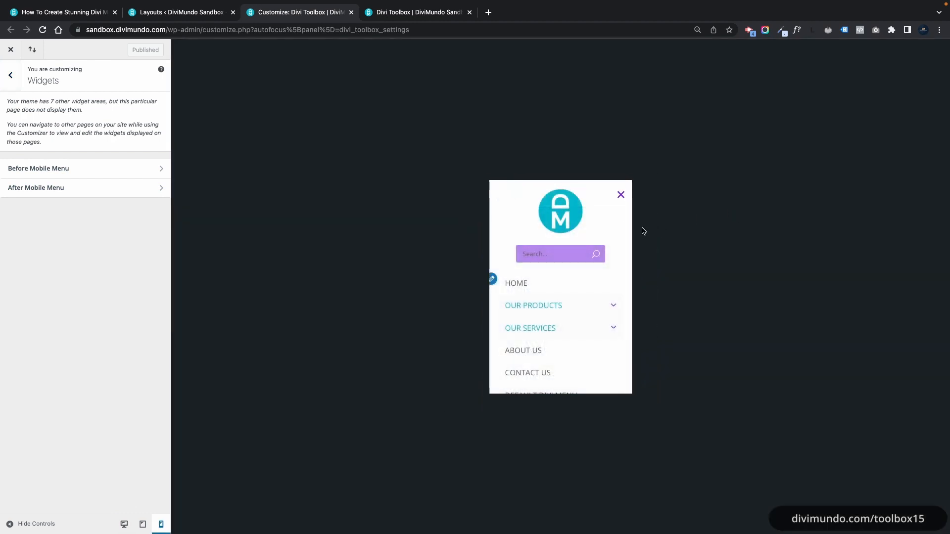
{"action": "left_click", "coordinate": [33, 170]}
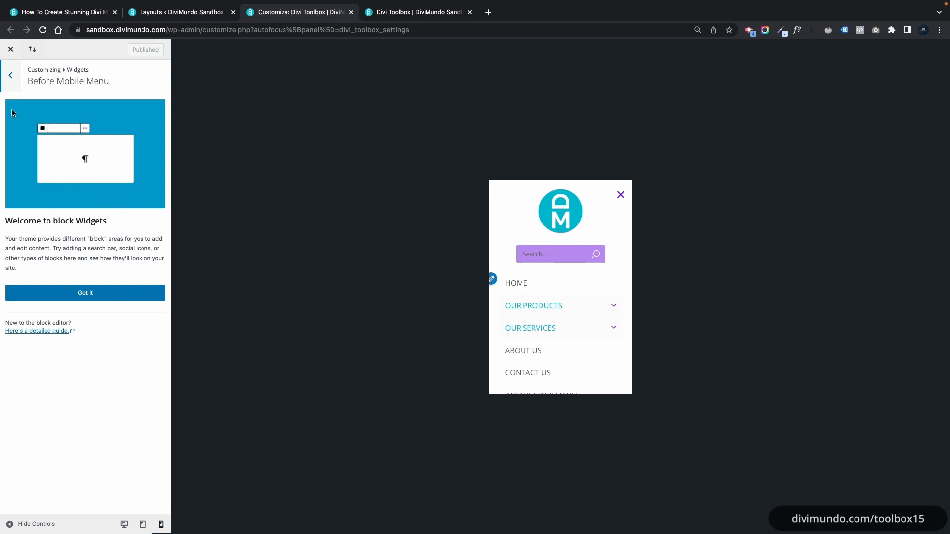
{"action": "left_click", "coordinate": [92, 292]}
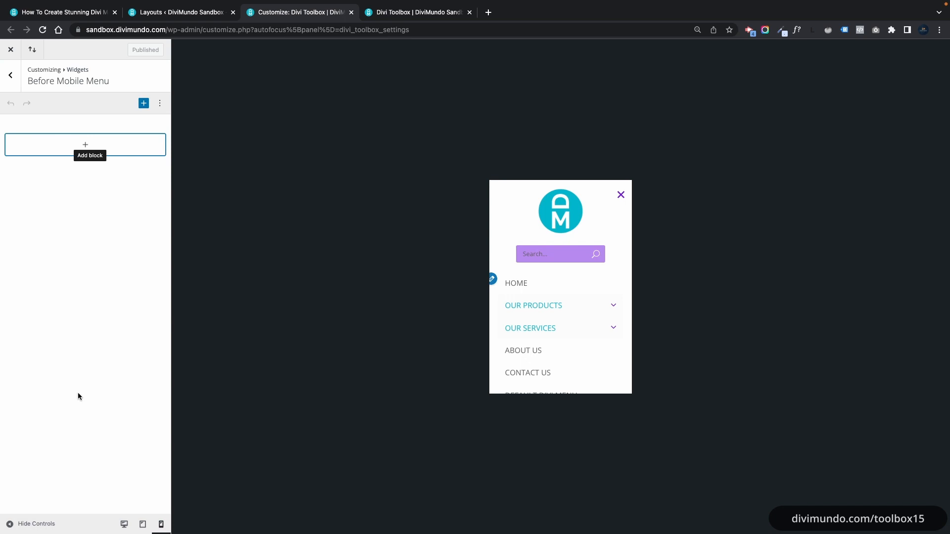
Add a Shortcode block to the Before Mobile Menu widget area
{"action": "left_click", "coordinate": [83, 146]}
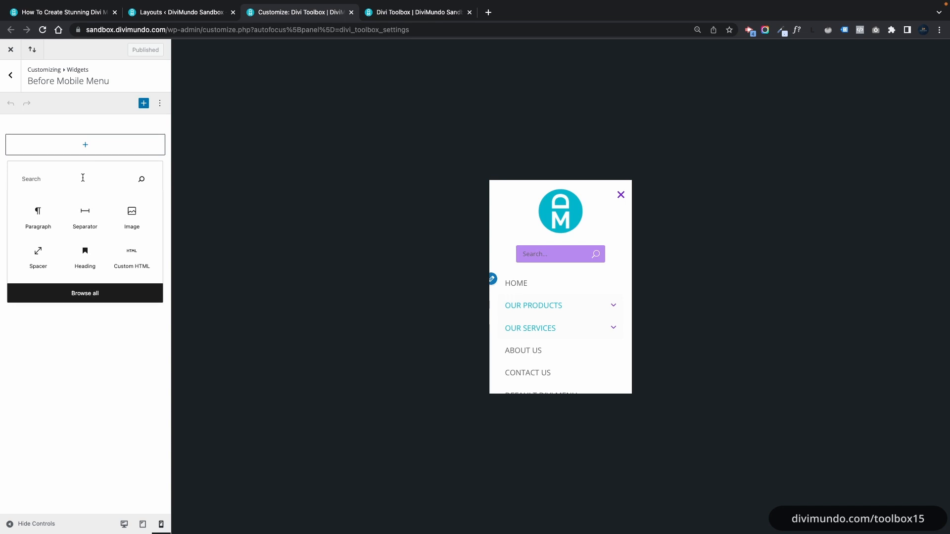
{"action": "type", "text": "short"}
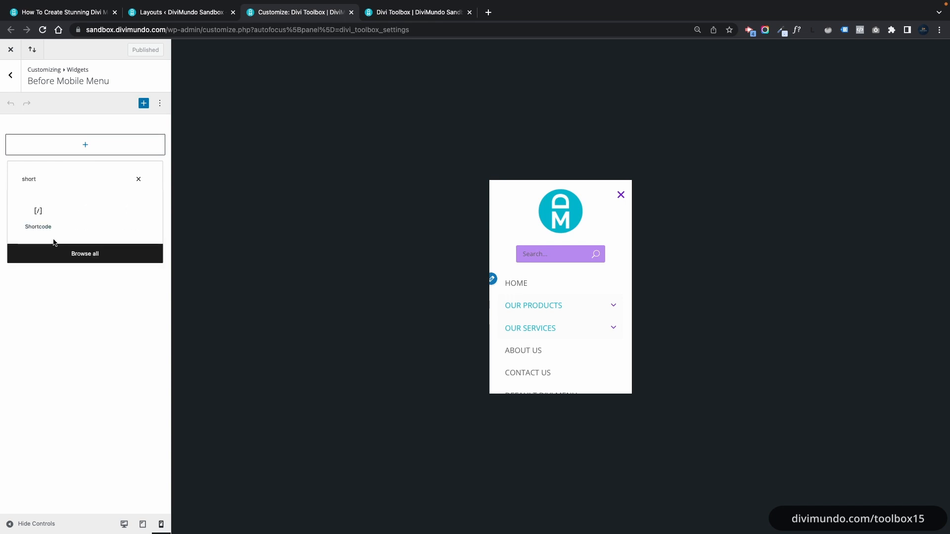
{"action": "left_click", "coordinate": [33, 218]}
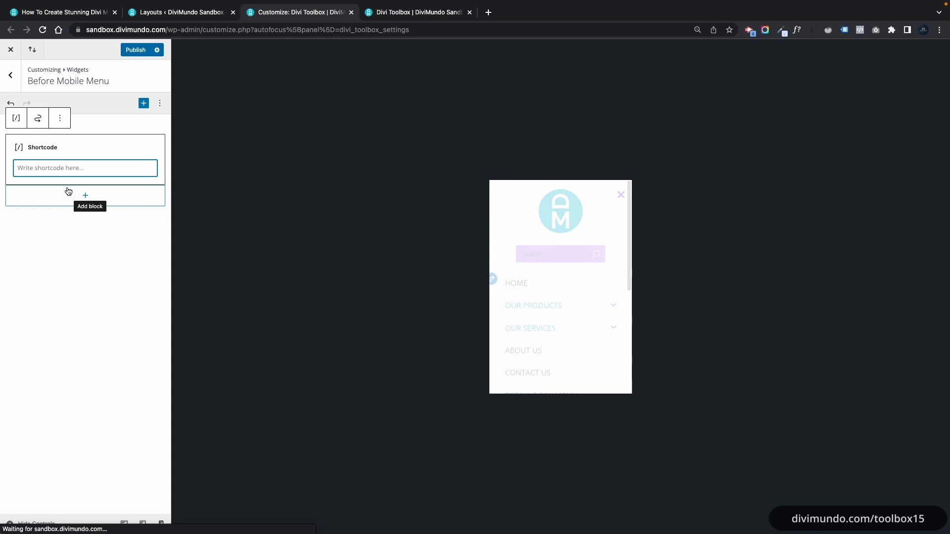
Insert the shortcode [showlayout id=142] in the Before Mobile Menu Shortcode block, check it in the preview's mobile menu and publish
{"action": "key", "text": "super+v"}
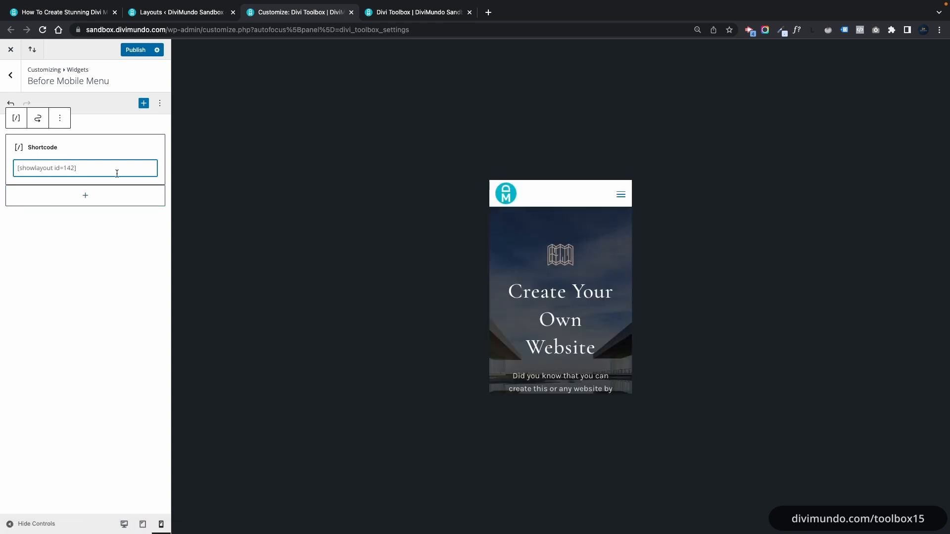
{"action": "left_click", "coordinate": [620, 195]}
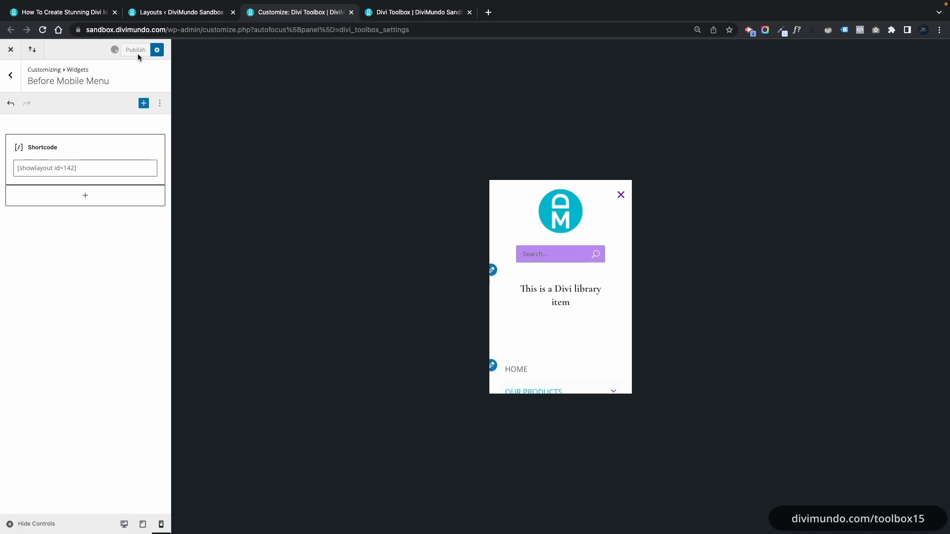
Reload the live Divi Toolbox page and examine its opened mobile menu from the logo to the social icons
{"action": "left_click", "coordinate": [386, 13]}
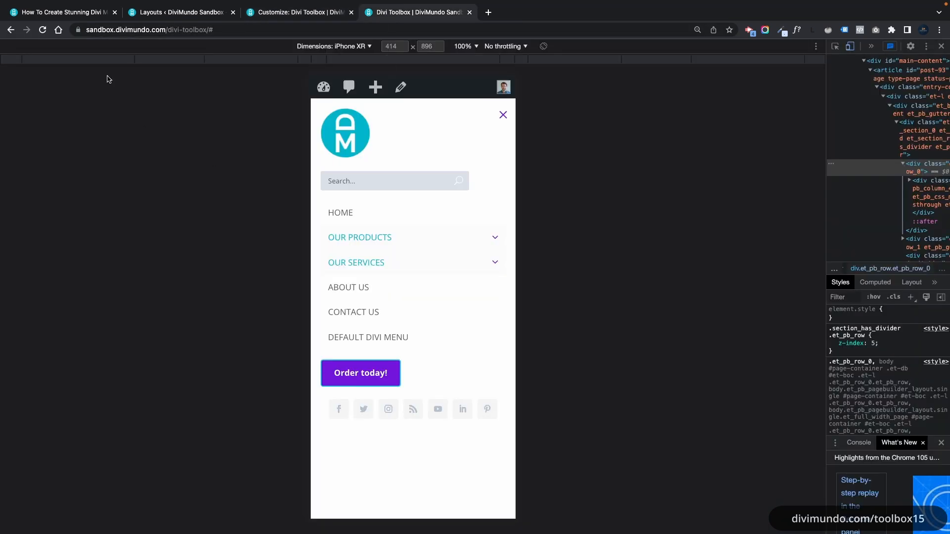
{"action": "left_click", "coordinate": [43, 30]}
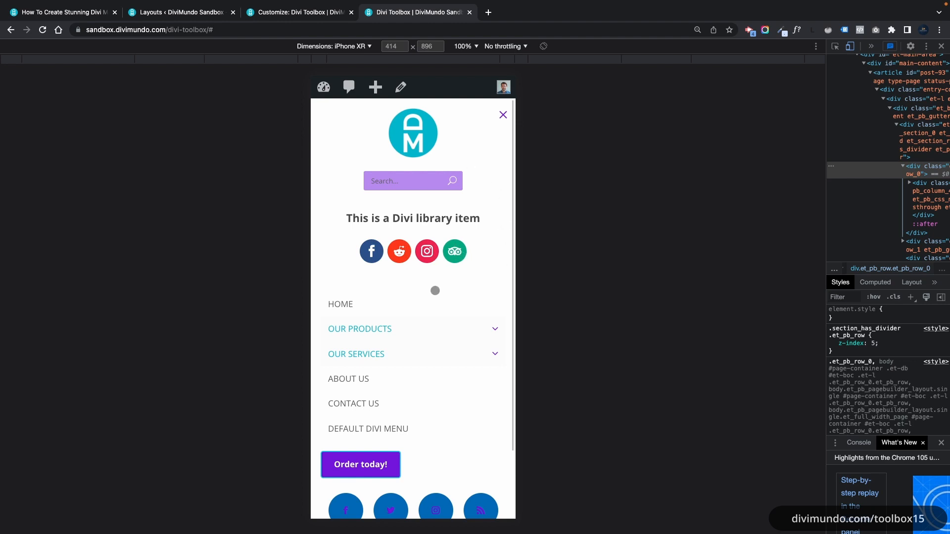
{"action": "scroll", "coordinate": [426, 232], "scroll_direction": "down", "scroll_amount": 3}
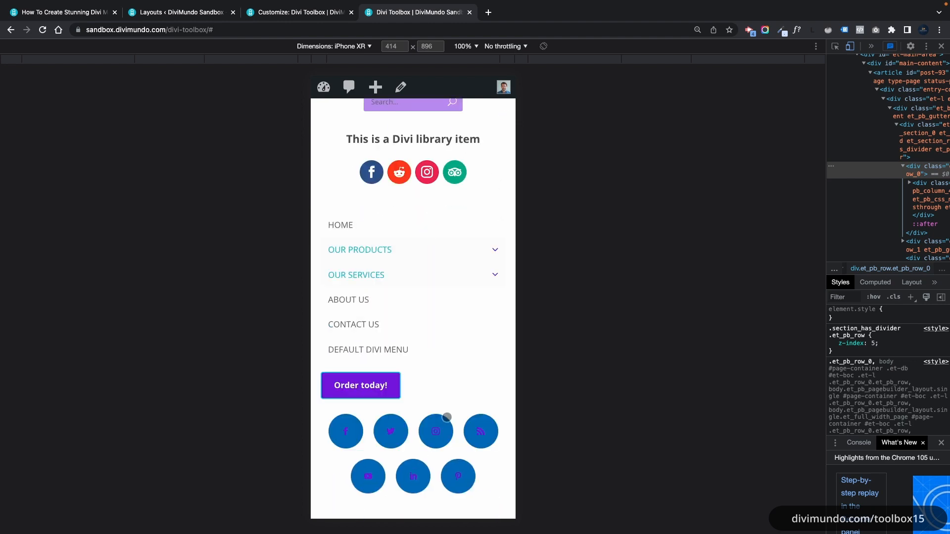
{"action": "scroll", "coordinate": [395, 218], "scroll_direction": "up", "scroll_amount": 3}
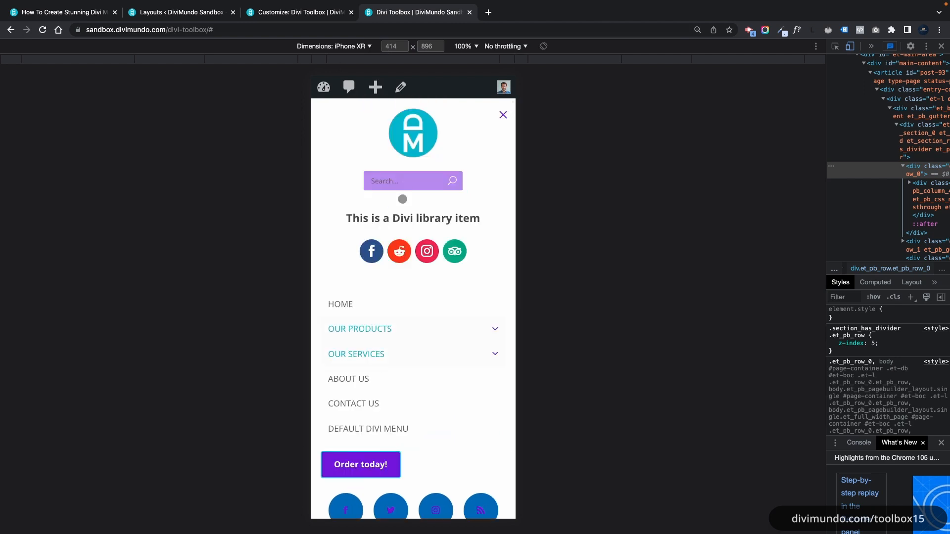
Return to the theme customizer and open the After Mobile Menu widget area
{"action": "left_click", "coordinate": [176, 12]}
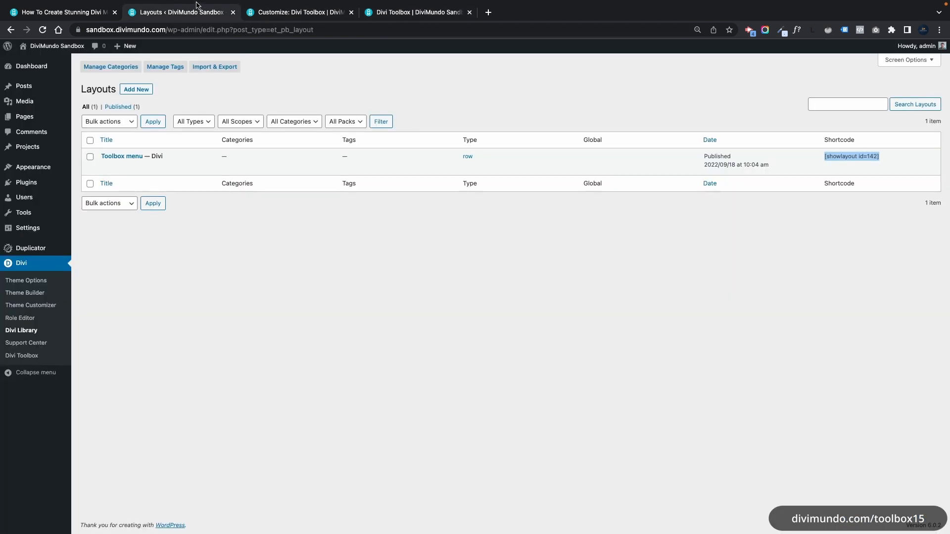
{"action": "left_click", "coordinate": [277, 38]}
{"action": "left_click", "coordinate": [11, 76]}
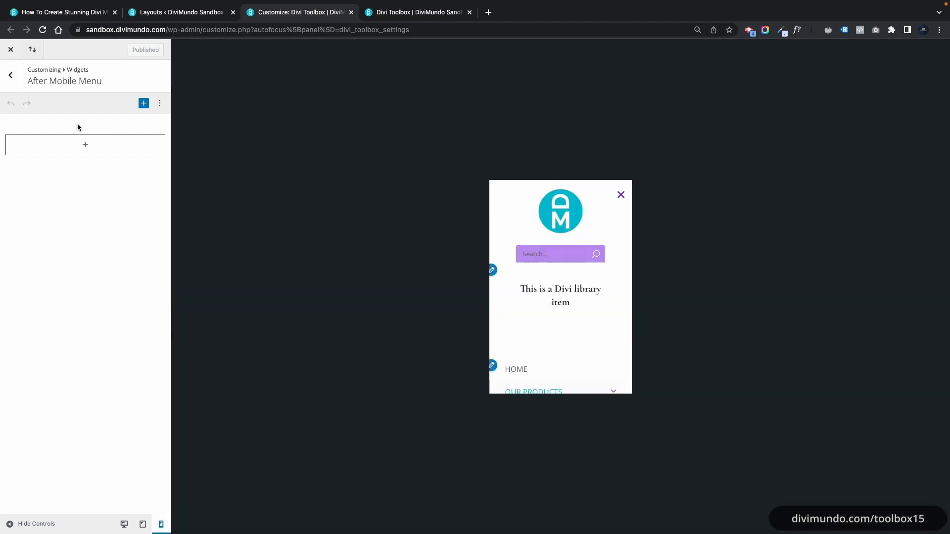
Search the blocks for "text" and add a Paragraph block to the After Mobile Menu widget area
{"action": "left_click", "coordinate": [81, 153]}
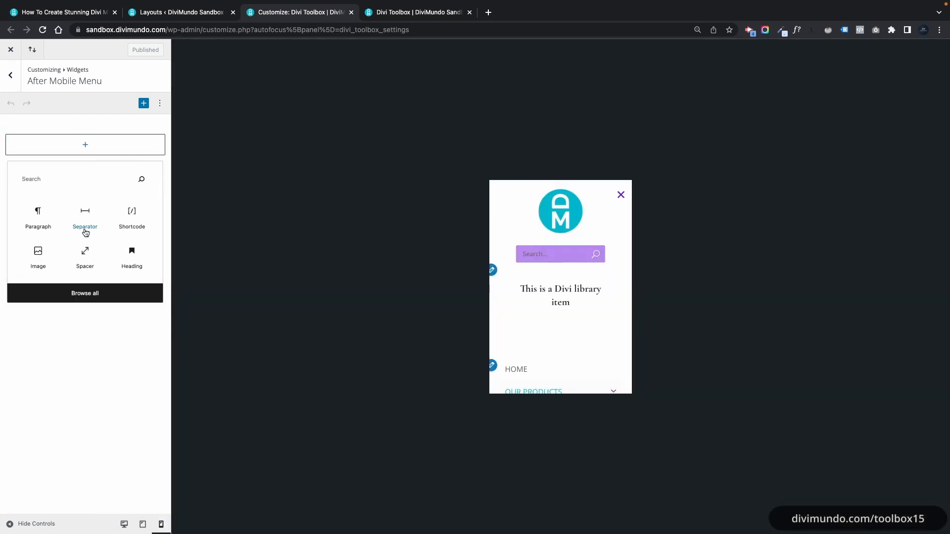
{"action": "type", "text": "text"}
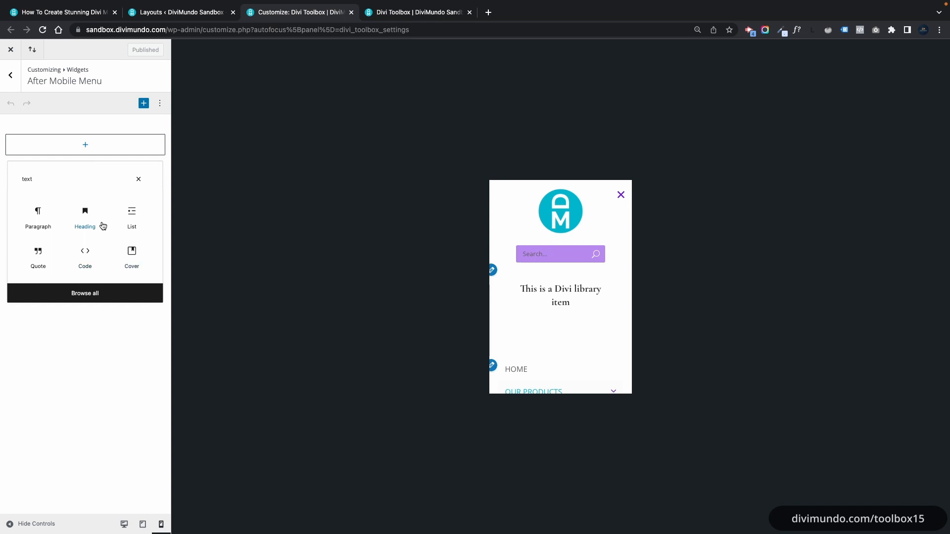
{"action": "left_click", "coordinate": [84, 293]}
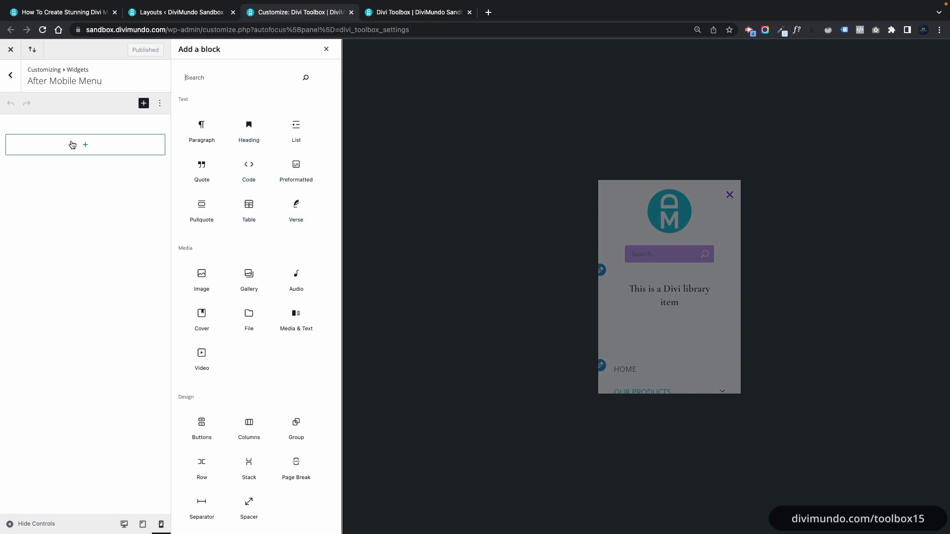
{"action": "type", "text": "te"}
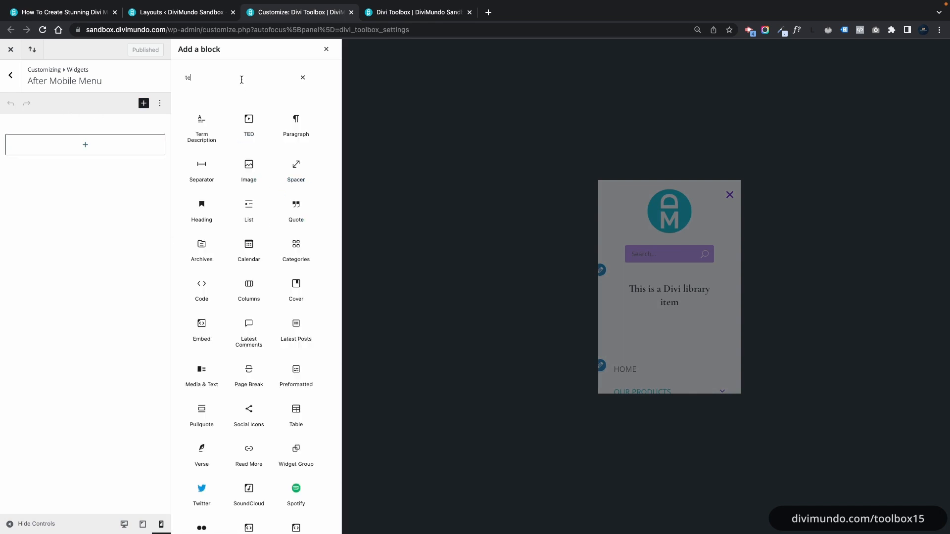
{"action": "type", "text": "xt"}
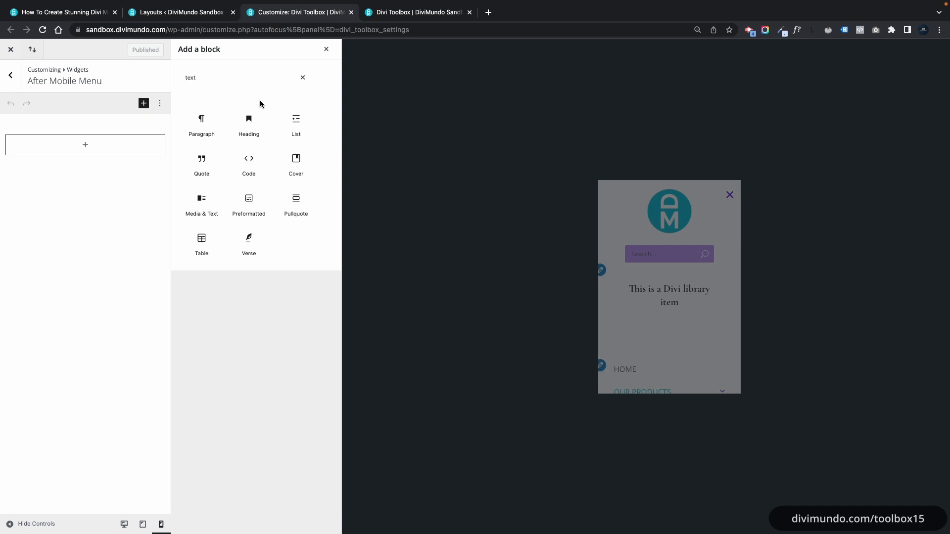
{"action": "left_click", "coordinate": [202, 123]}
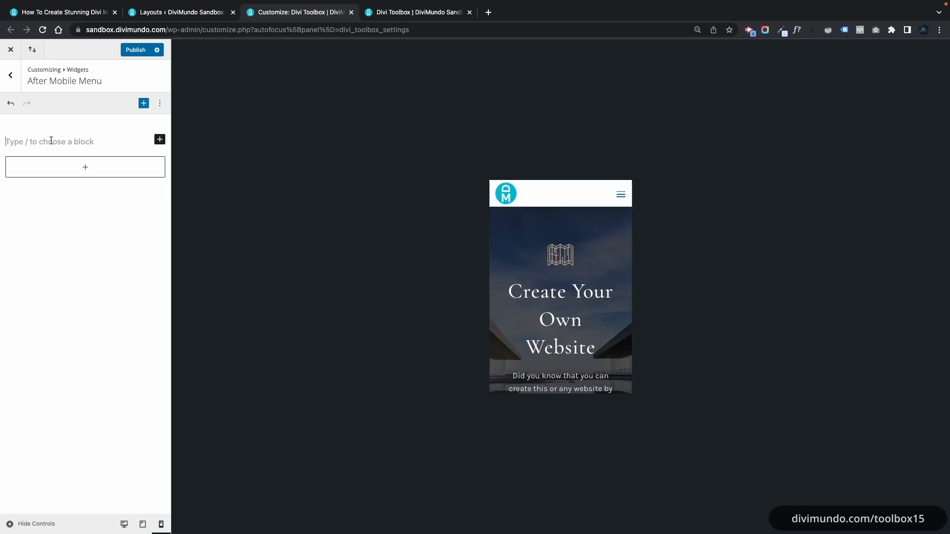
Write "Hi, this is a Gutenberg paragraph block." in the paragraph, publish it and check the live mobile menu
{"action": "type", "text": "Hi, this is a Gutenbo"}
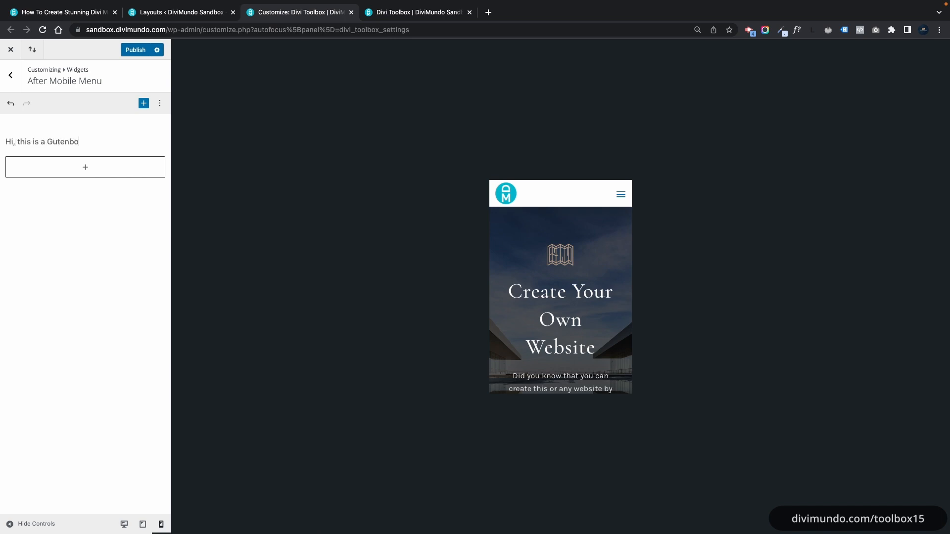
{"action": "key", "text": "BackSpace"}
{"action": "type", "text": "erg paragraph block."}
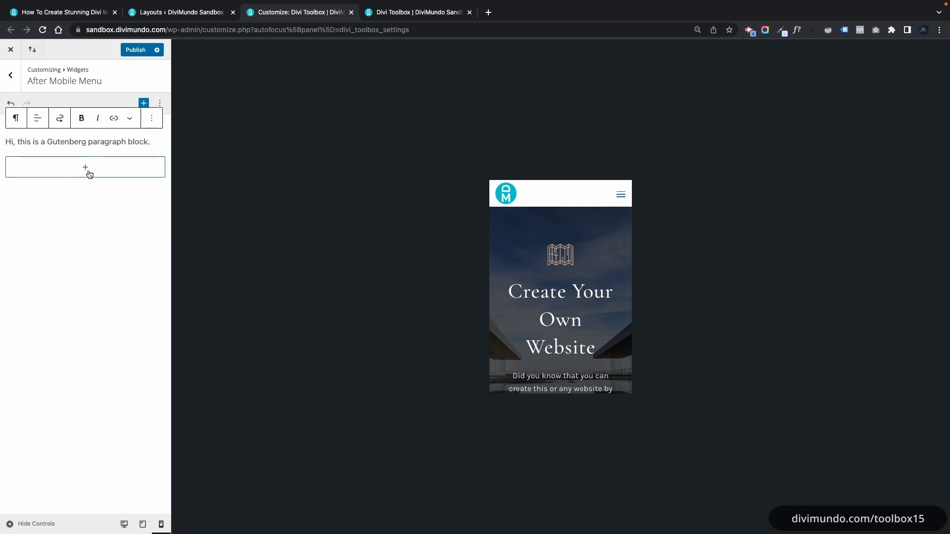
{"action": "left_click", "coordinate": [134, 50]}
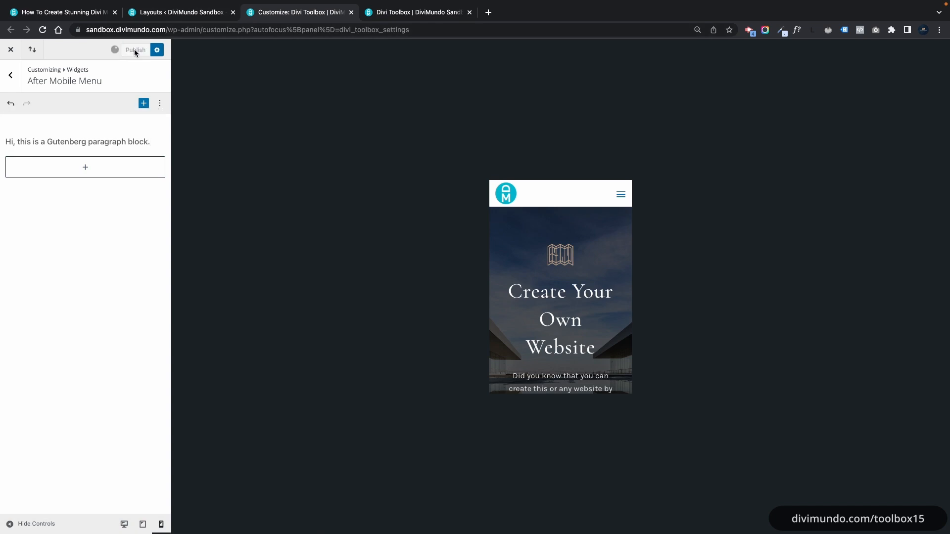
{"action": "left_click", "coordinate": [415, 19]}
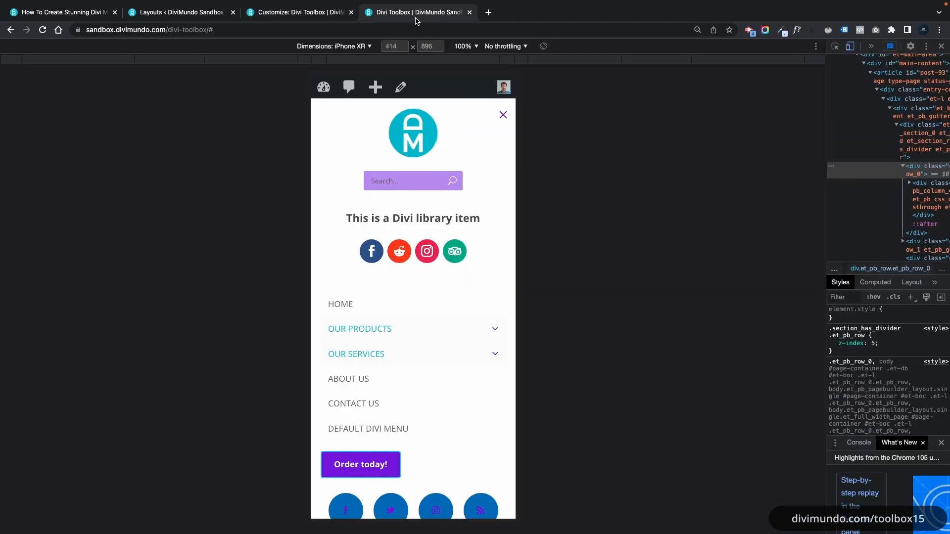
{"action": "scroll", "coordinate": [371, 337], "scroll_direction": "down", "scroll_amount": 2}
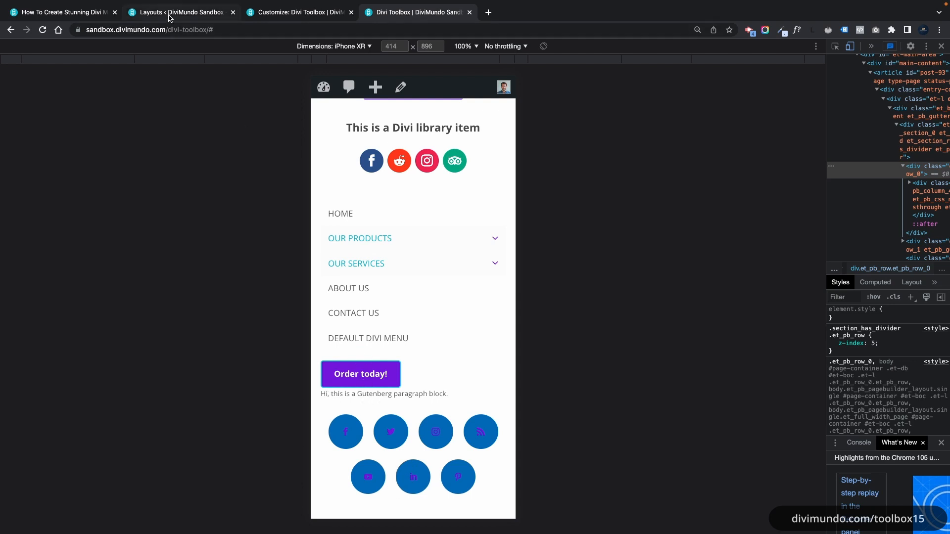
Add a Spacer block to the After Mobile Menu widget area and move it above the paragraph
{"action": "left_click", "coordinate": [297, 15]}
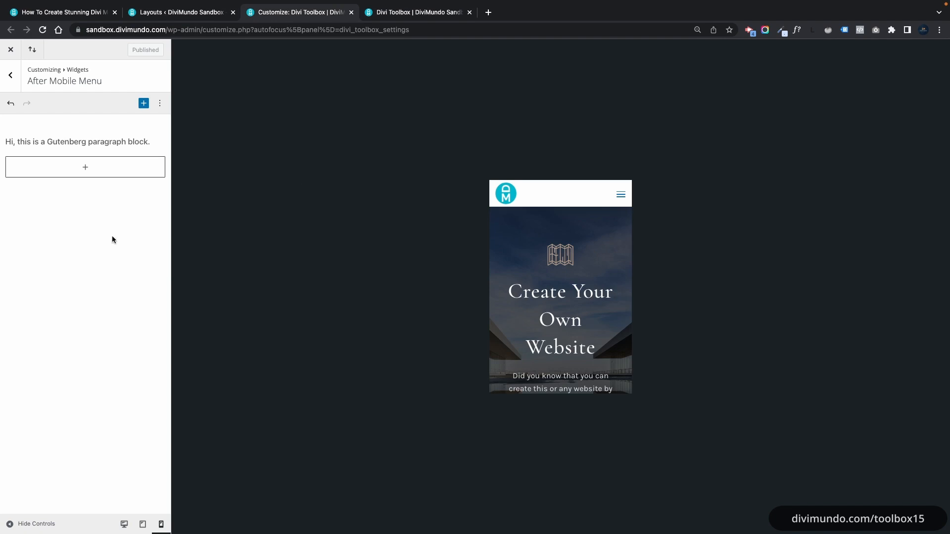
{"action": "left_click", "coordinate": [86, 169]}
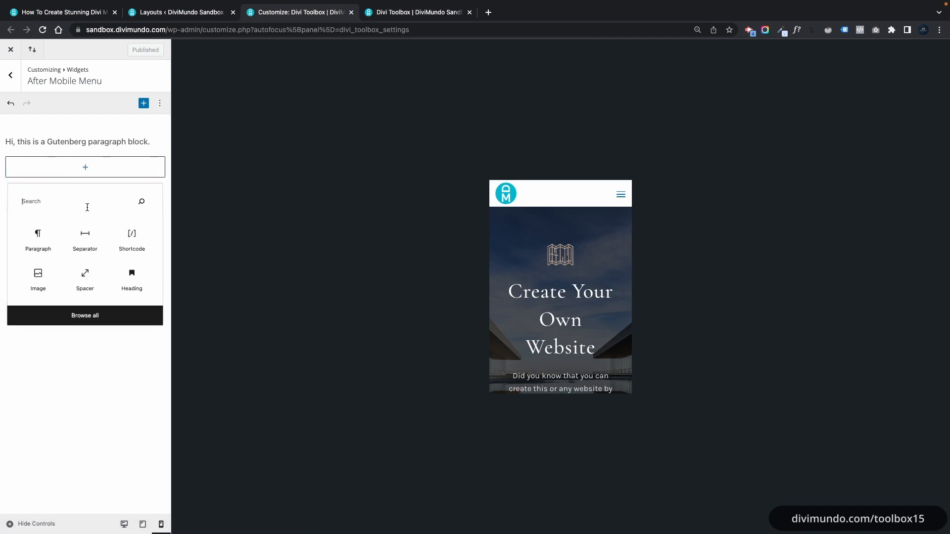
{"action": "type", "text": "spac"}
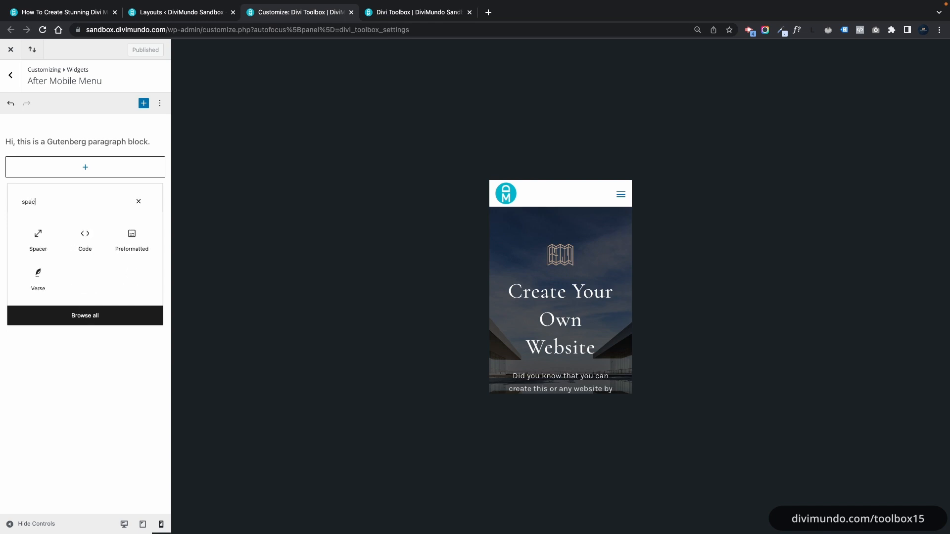
{"action": "left_click", "coordinate": [39, 242]}
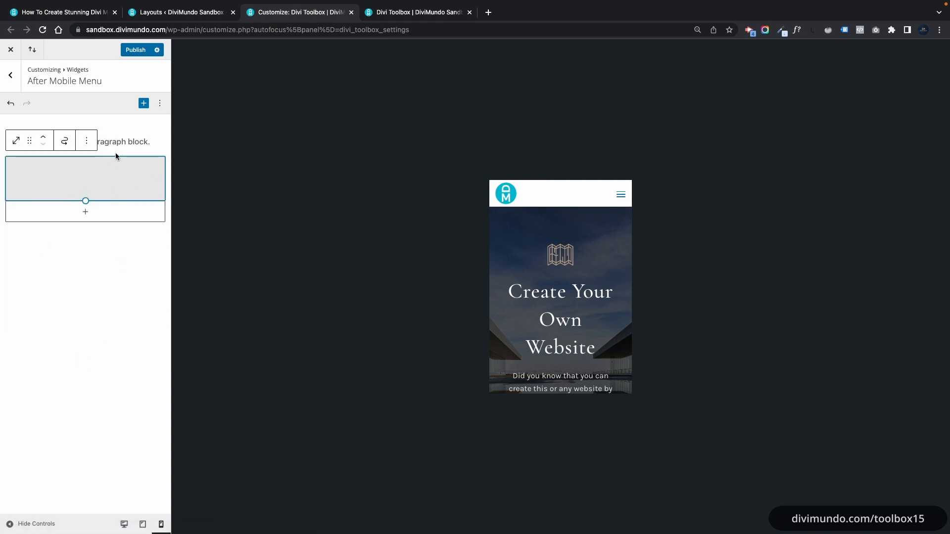
{"action": "left_click_drag", "start_coordinate": [29, 141], "coordinate": [79, 140]}
{"action": "left_click_drag", "start_coordinate": [87, 176], "coordinate": [97, 151]}
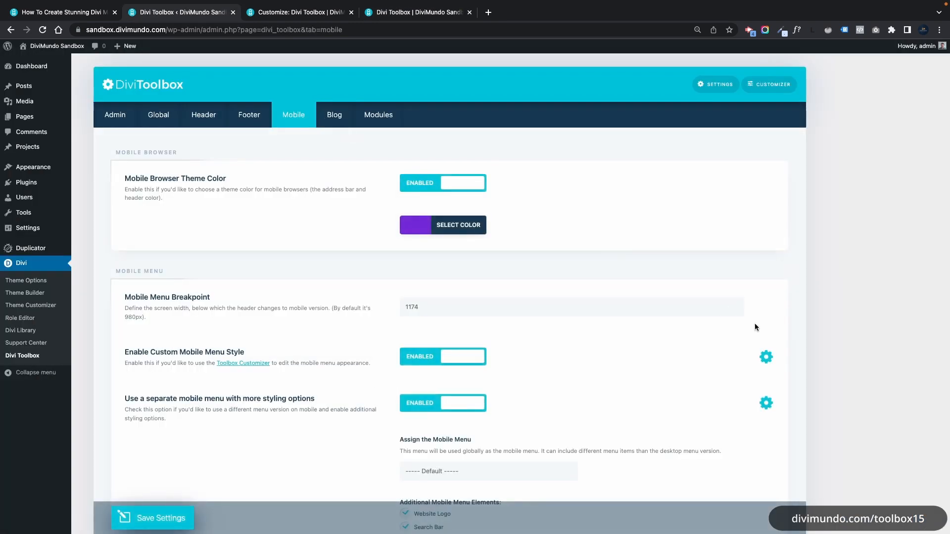
Turn on Use Custom Menu Trigger in the Divi Toolbox mobile settings and save the settings
{"action": "scroll", "coordinate": [708, 336], "scroll_direction": "down", "scroll_amount": 4}
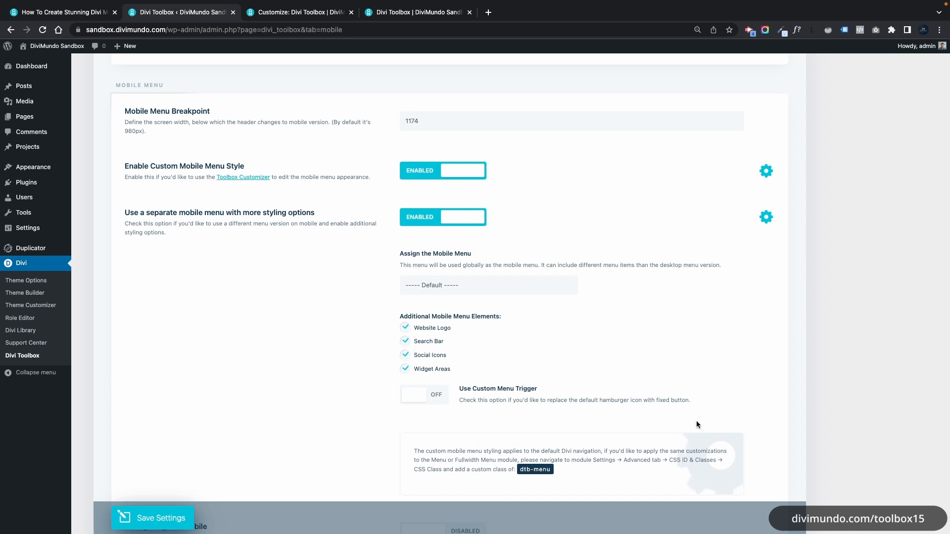
{"action": "left_click", "coordinate": [426, 395]}
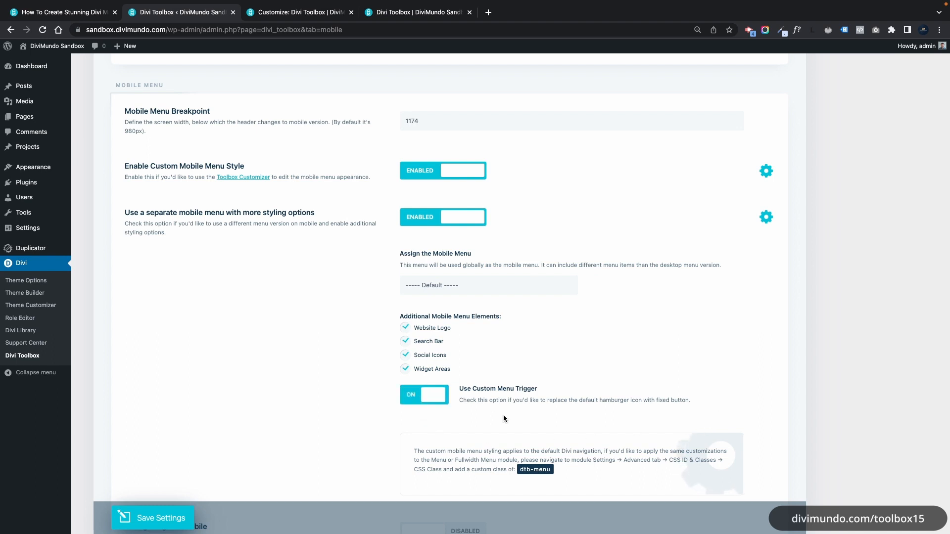
{"action": "scroll", "coordinate": [506, 417], "scroll_direction": "down", "scroll_amount": 2}
{"action": "left_click", "coordinate": [157, 518]}
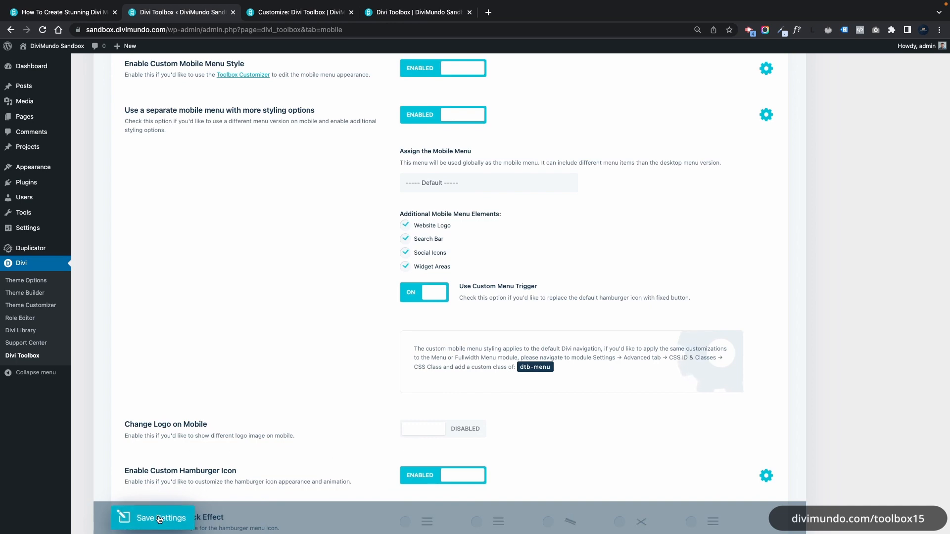
Check the fixed hamburger button on the live page's phone view while going down through the page sections
{"action": "left_click", "coordinate": [399, 13]}
{"action": "left_click", "coordinate": [366, 160]}
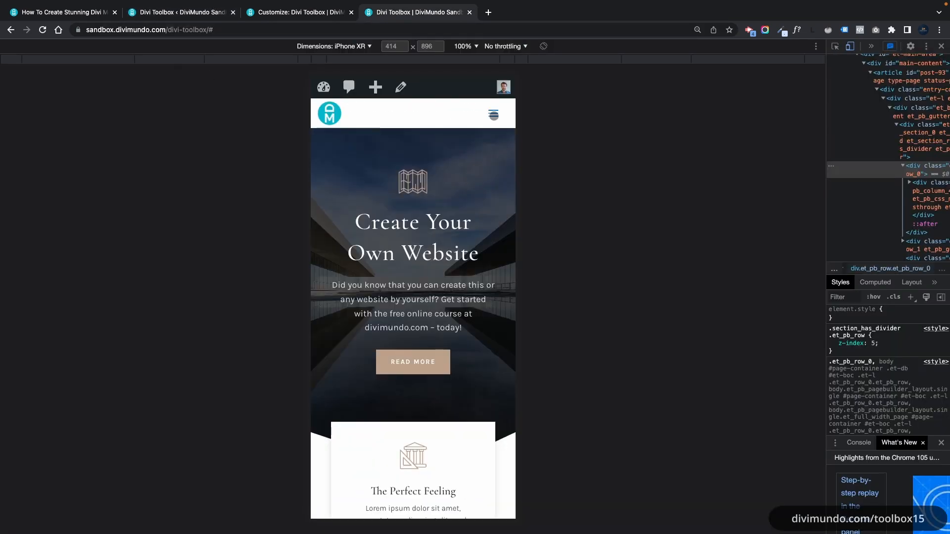
{"action": "scroll", "coordinate": [463, 257], "scroll_direction": "down", "scroll_amount": 1}
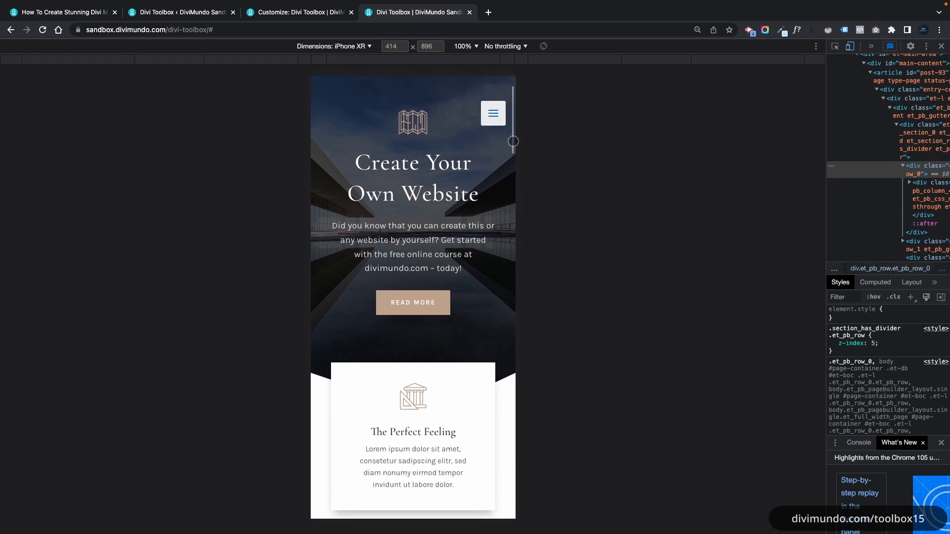
{"action": "scroll", "coordinate": [483, 165], "scroll_direction": "down", "scroll_amount": 3}
{"action": "scroll", "coordinate": [482, 164], "scroll_direction": "down", "scroll_amount": 10}
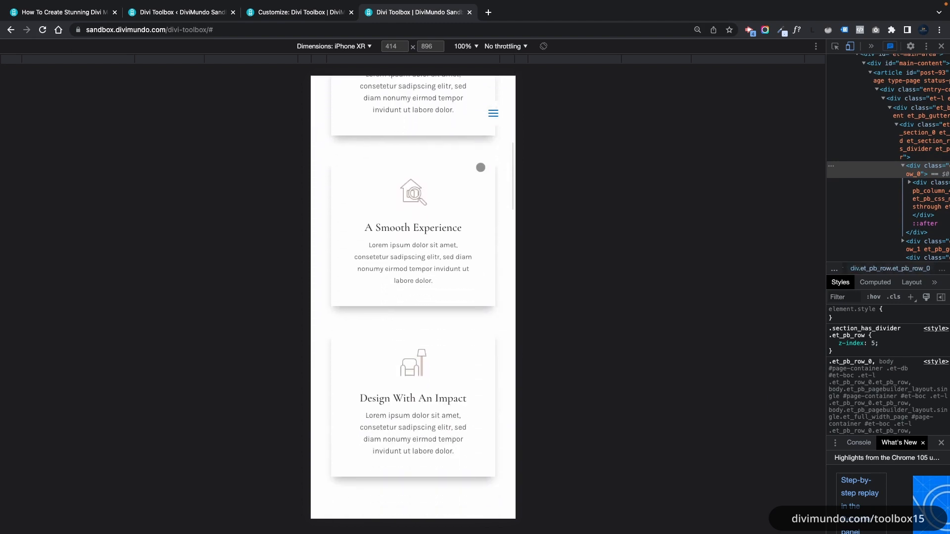
{"action": "scroll", "coordinate": [484, 173], "scroll_direction": "down", "scroll_amount": 5}
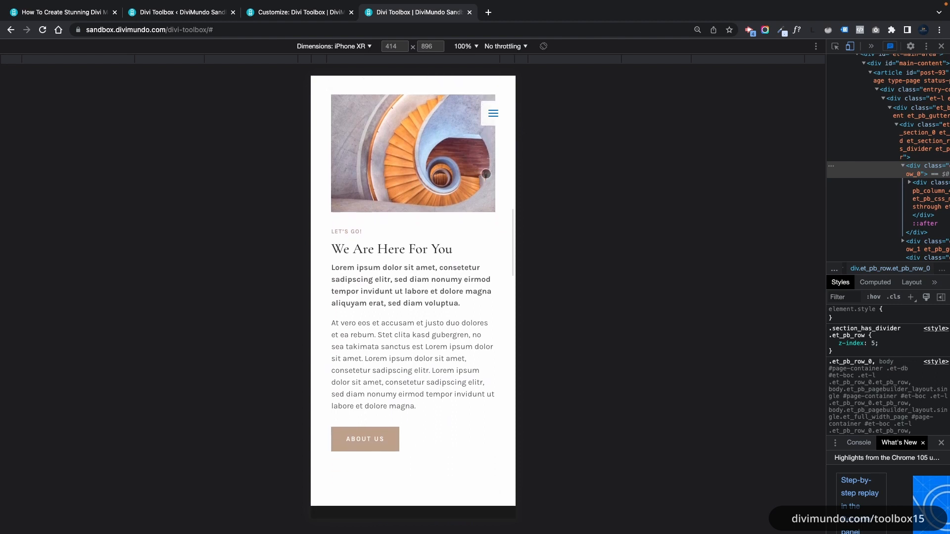
Open the mobile menu from the fixed button, look through its contents, close it and check the button on the page again
{"action": "left_click", "coordinate": [494, 112]}
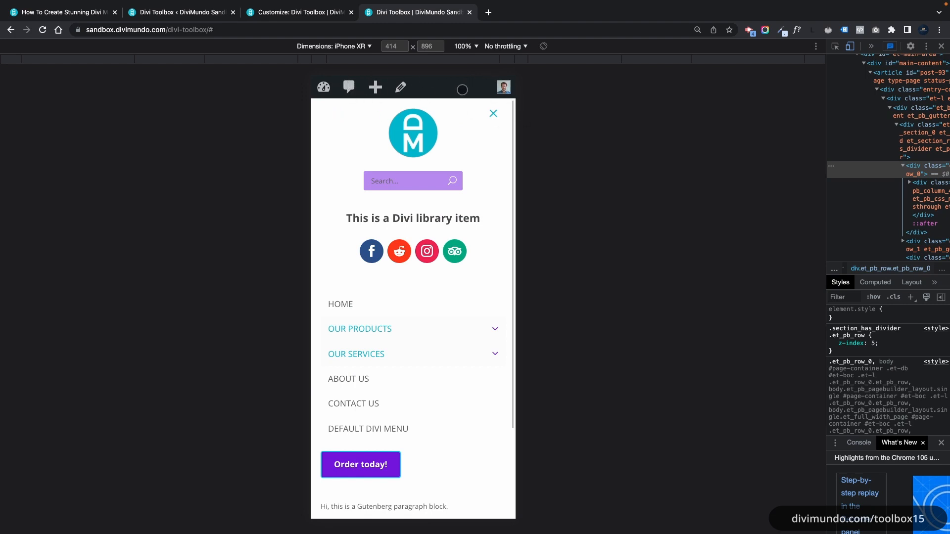
{"action": "scroll", "coordinate": [489, 144], "scroll_direction": "down", "scroll_amount": 2}
{"action": "scroll", "coordinate": [488, 142], "scroll_direction": "up", "scroll_amount": 2}
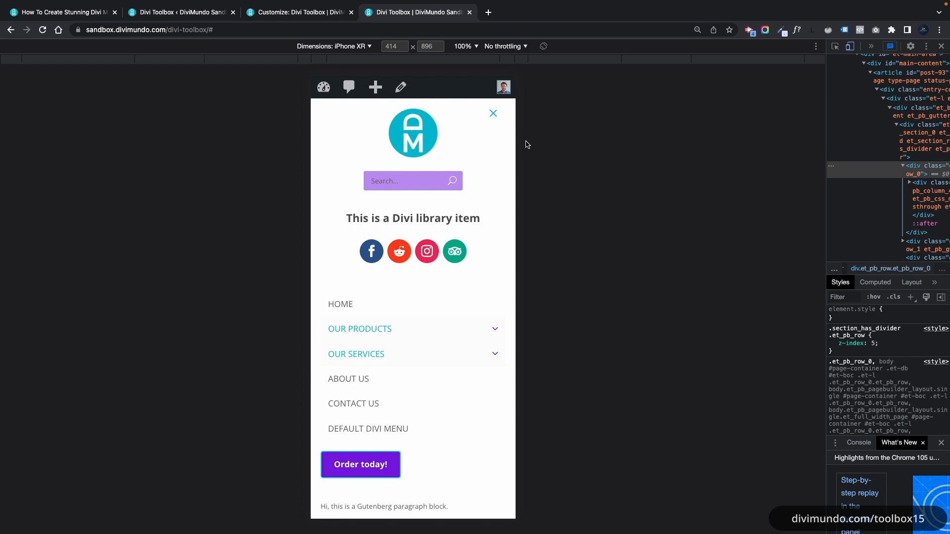
{"action": "left_click", "coordinate": [494, 113]}
{"action": "scroll", "coordinate": [485, 145], "scroll_direction": "down", "scroll_amount": 4}
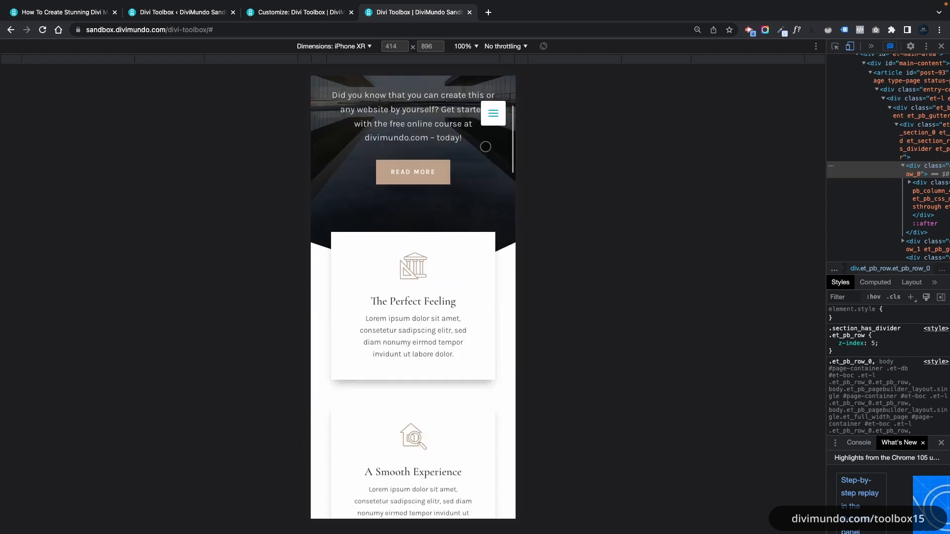
{"action": "scroll", "coordinate": [485, 148], "scroll_direction": "up", "scroll_amount": 4}
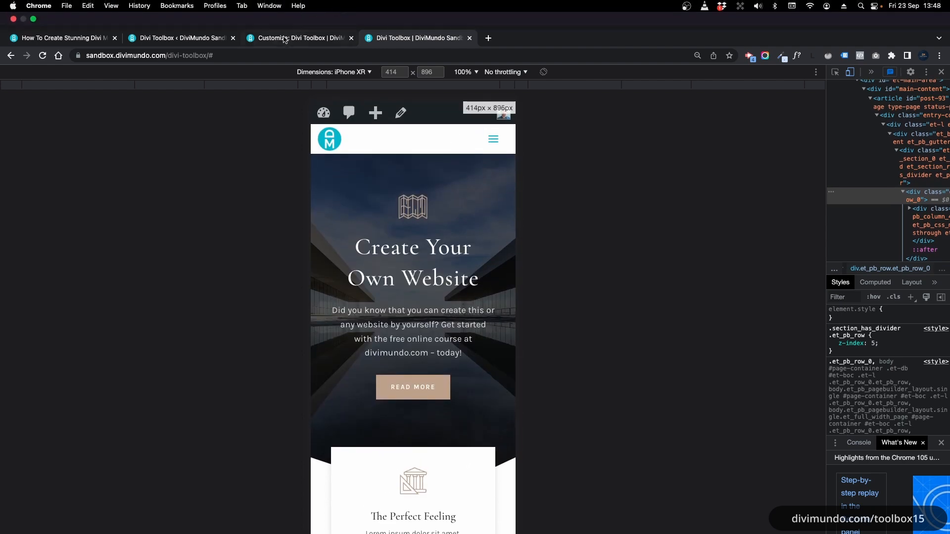
Reload the Customizer and open the Mobile Menu Trigger settings in Divi Toolbox's Mobile section
{"action": "left_click", "coordinate": [283, 38]}
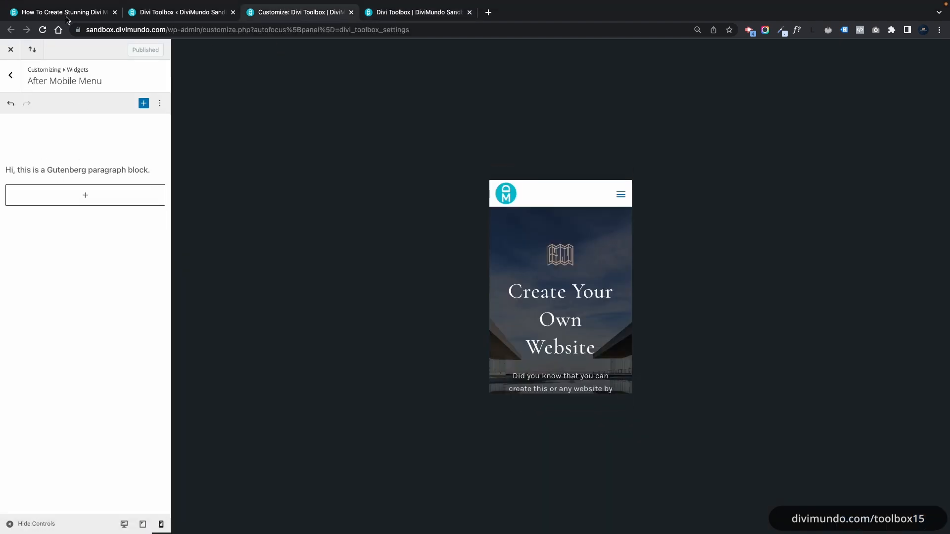
{"action": "left_click", "coordinate": [43, 30]}
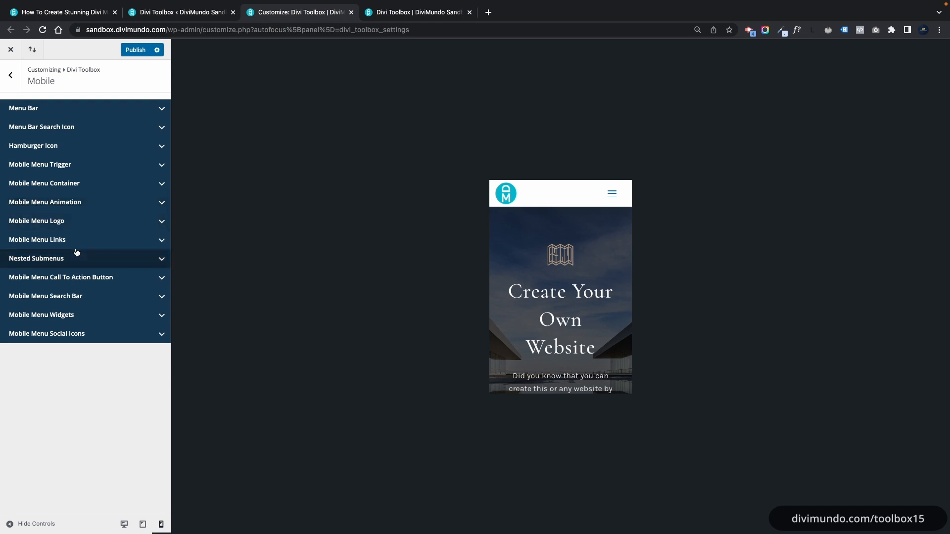
{"action": "left_click", "coordinate": [63, 166]}
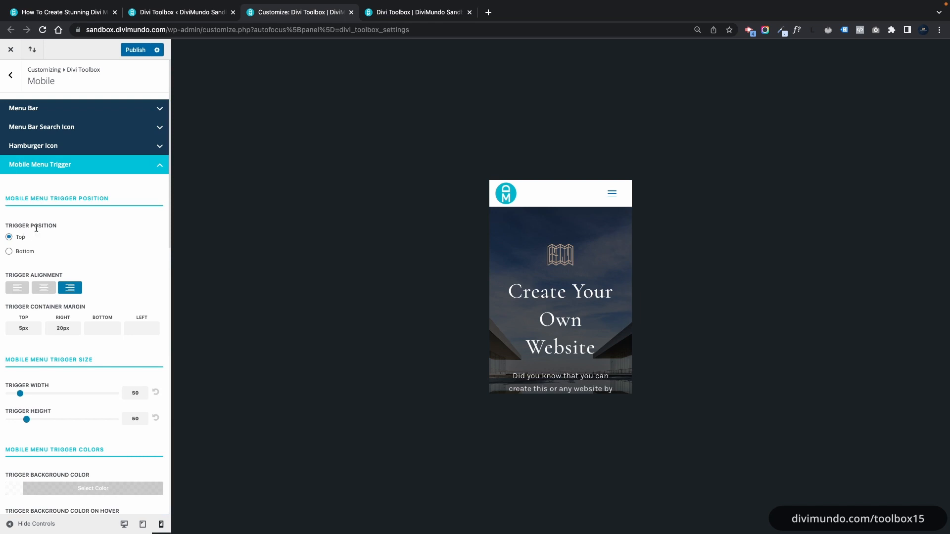
Try the Bottom trigger position, test opening and closing the menu in the preview, and restore the position to Top
{"action": "left_click", "coordinate": [25, 251]}
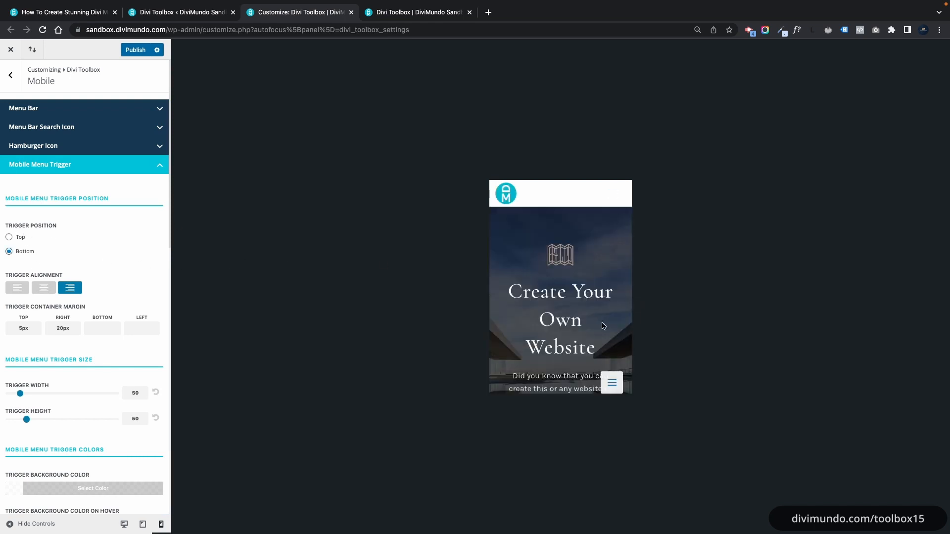
{"action": "scroll", "coordinate": [574, 341], "scroll_direction": "down", "scroll_amount": 5}
{"action": "scroll", "coordinate": [573, 341], "scroll_direction": "down", "scroll_amount": 2}
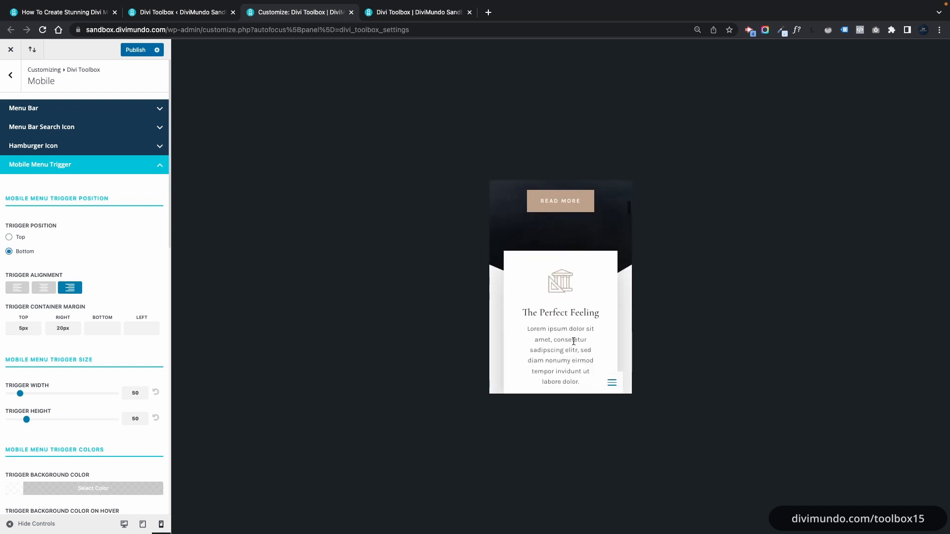
{"action": "scroll", "coordinate": [579, 348], "scroll_direction": "up", "scroll_amount": 6}
{"action": "left_click", "coordinate": [621, 389]}
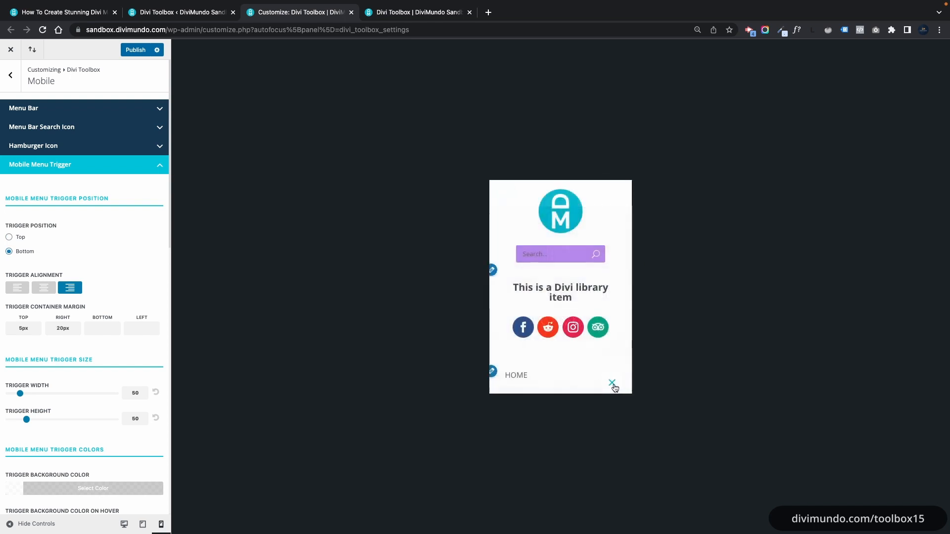
{"action": "left_click", "coordinate": [613, 386]}
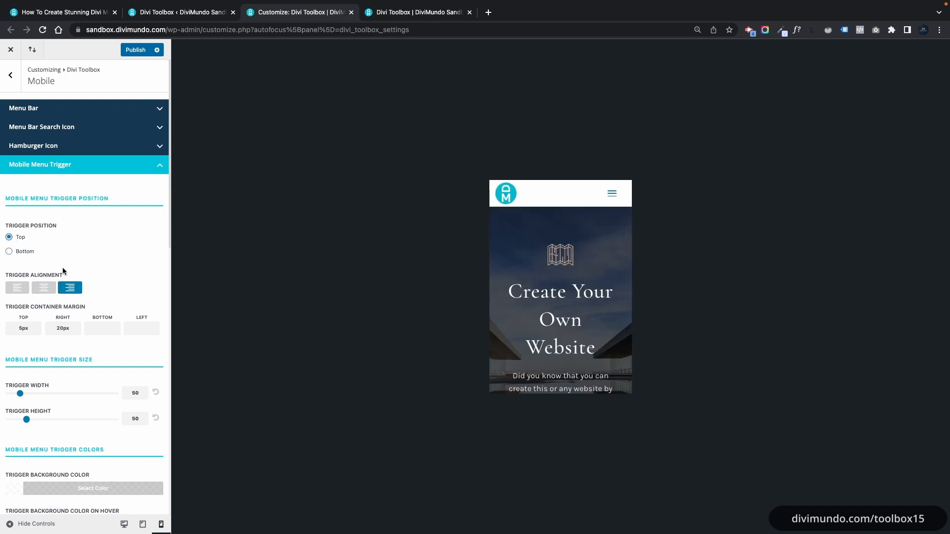
Try center and left alignment for the menu trigger and set the alignment back to right
{"action": "left_click", "coordinate": [38, 285]}
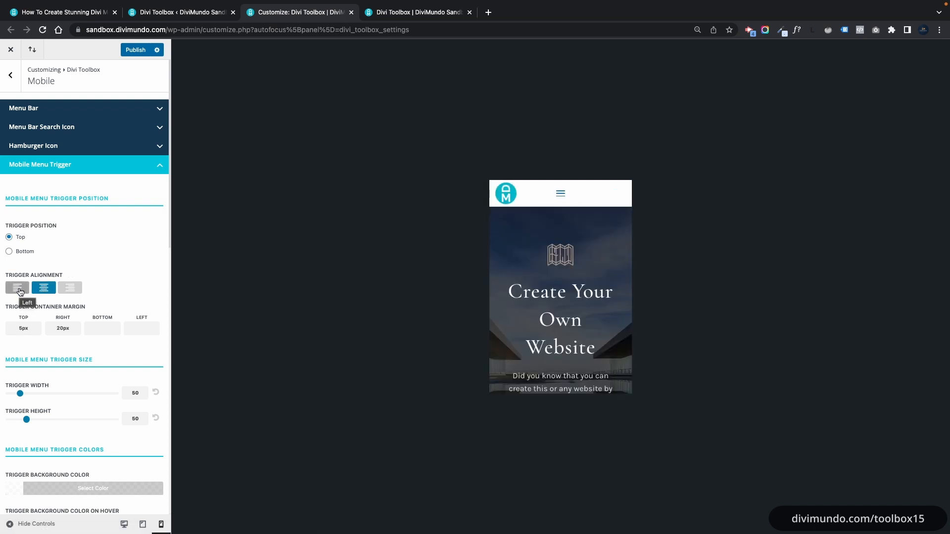
{"action": "left_click", "coordinate": [20, 291]}
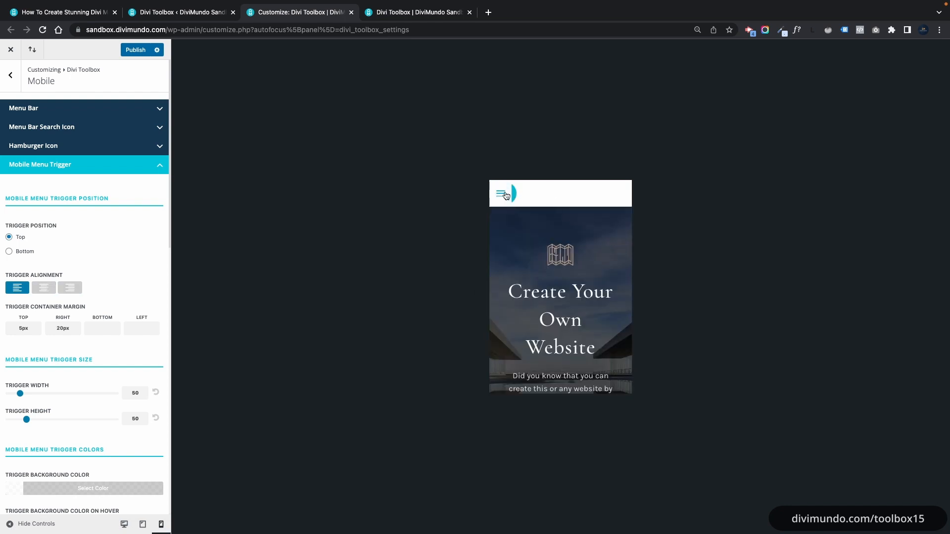
{"action": "left_click", "coordinate": [70, 287]}
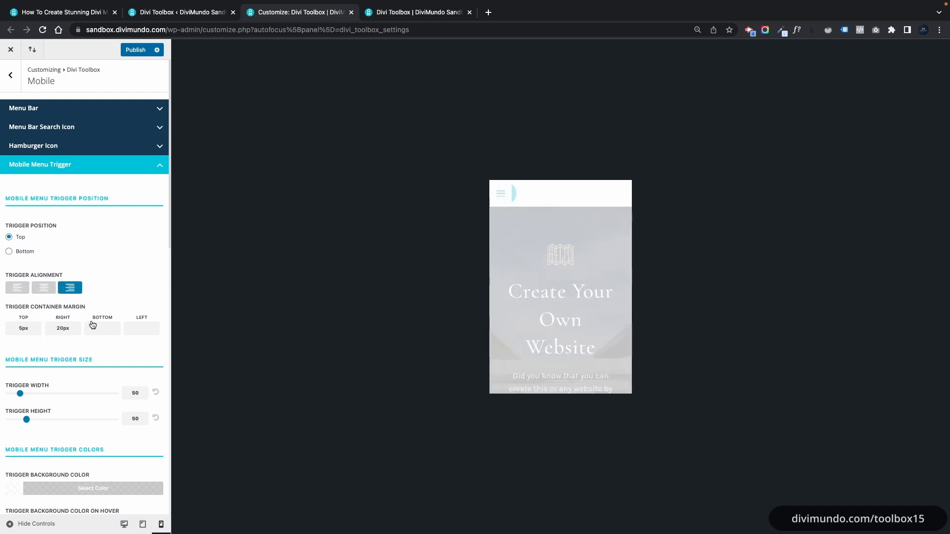
Try a top margin of 30px on the trigger container and restore it to 5px
{"action": "scroll", "coordinate": [30, 327], "scroll_direction": "down", "scroll_amount": 1}
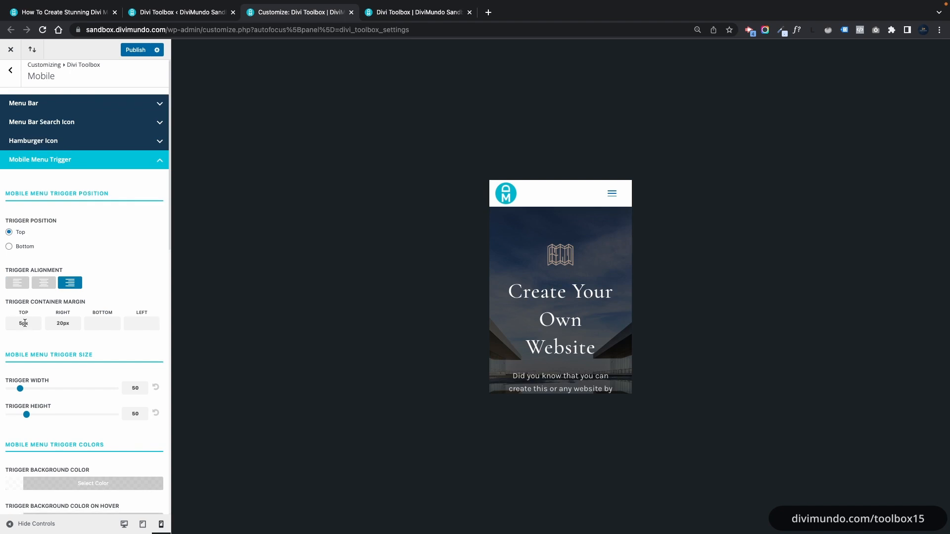
{"action": "left_click_drag", "start_coordinate": [23, 322], "coordinate": [13, 322]}
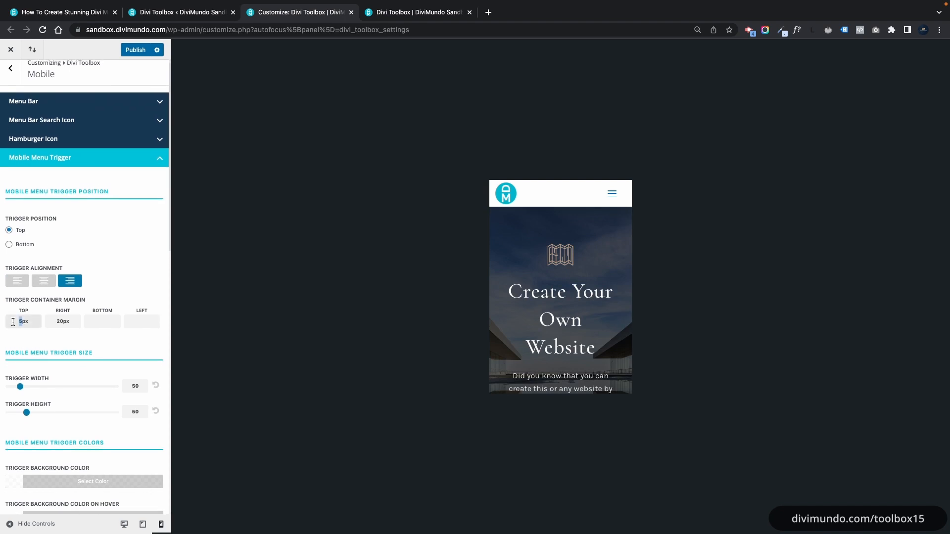
{"action": "type", "text": "30"}
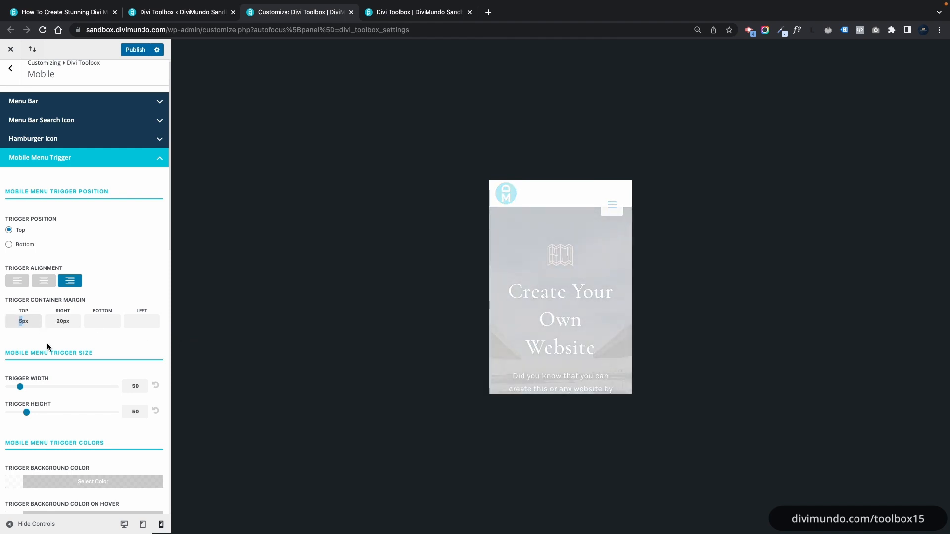
Set the trigger width to 100 and test the wider trigger by opening and closing the menu in the preview
{"action": "scroll", "coordinate": [116, 372], "scroll_direction": "down", "scroll_amount": 2}
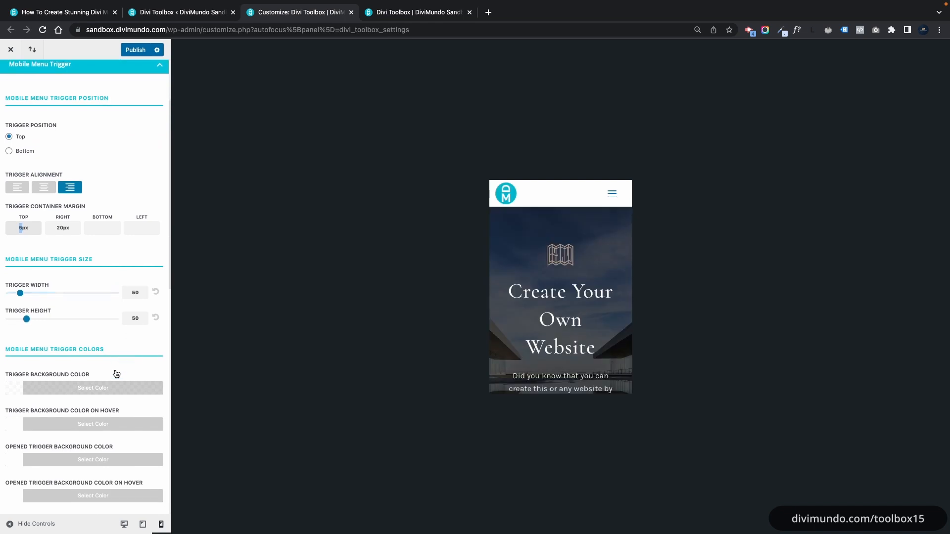
{"action": "scroll", "coordinate": [543, 282], "scroll_direction": "down", "scroll_amount": 1}
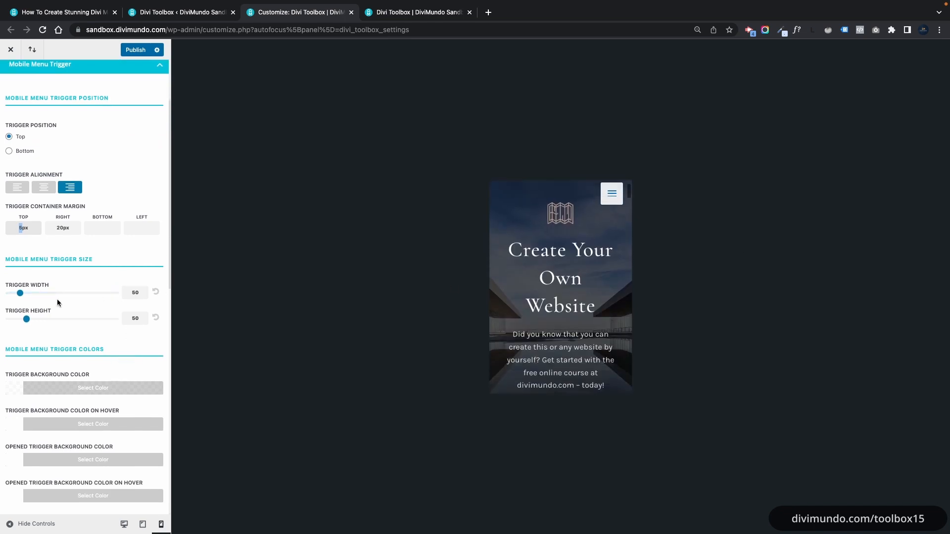
{"action": "left_click_drag", "start_coordinate": [21, 294], "coordinate": [41, 297]}
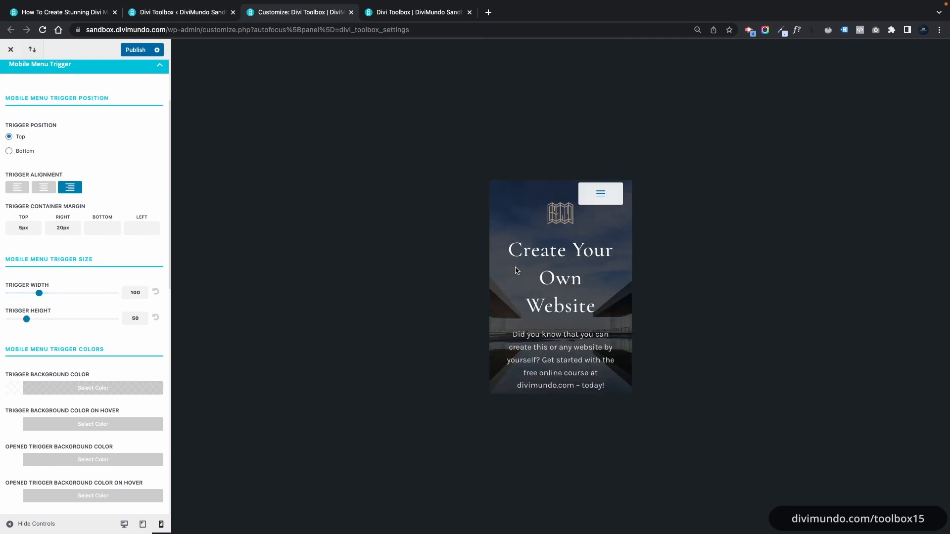
{"action": "left_click", "coordinate": [600, 196]}
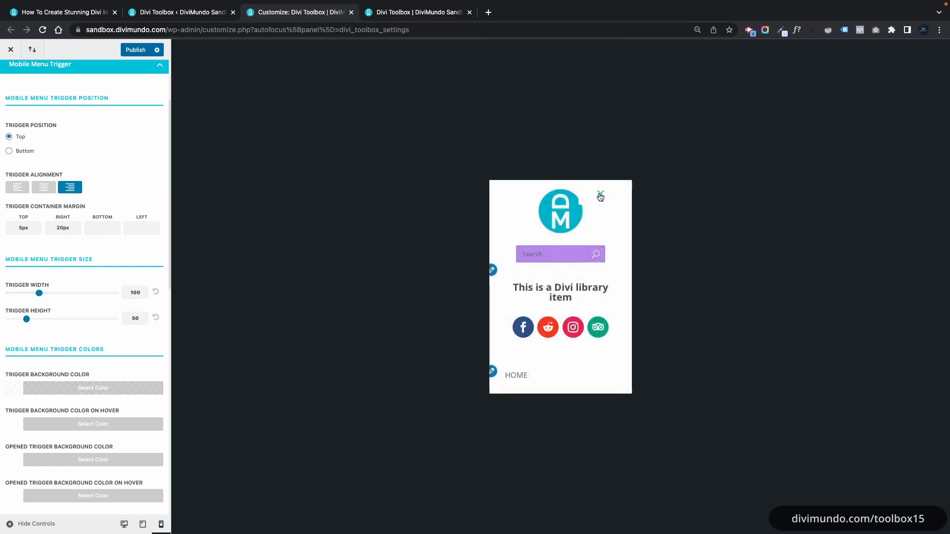
{"action": "left_click", "coordinate": [600, 196]}
Set the trigger background color to the yellow swatch
{"action": "scroll", "coordinate": [67, 366], "scroll_direction": "down", "scroll_amount": 3}
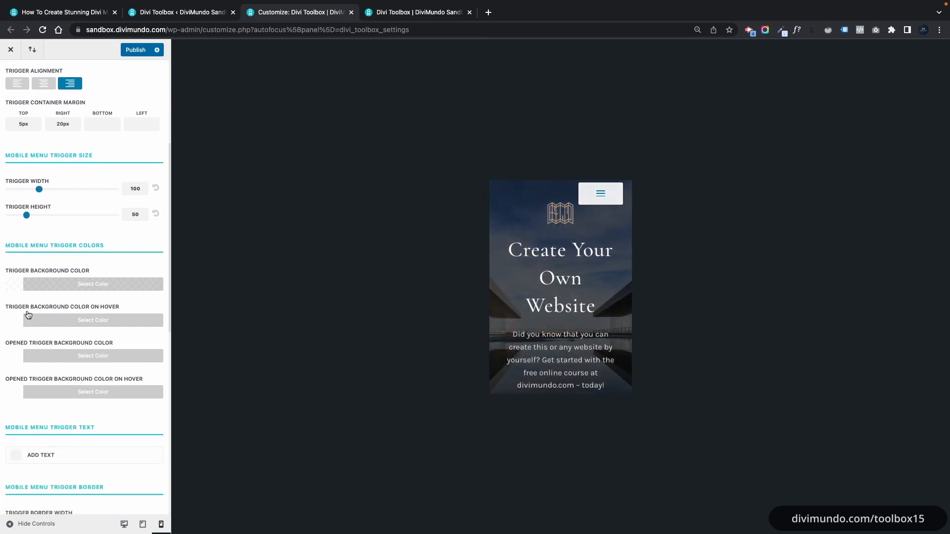
{"action": "left_click", "coordinate": [17, 287]}
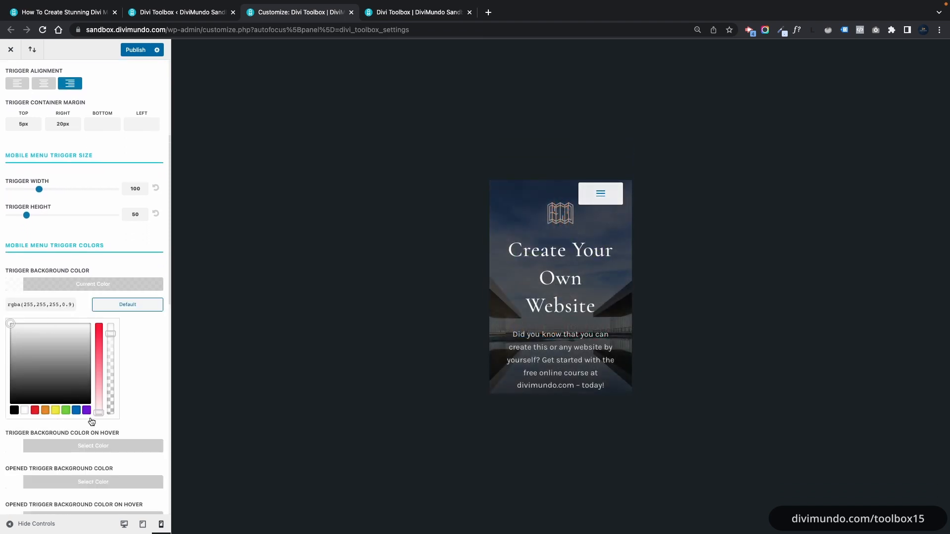
{"action": "left_click", "coordinate": [56, 410]}
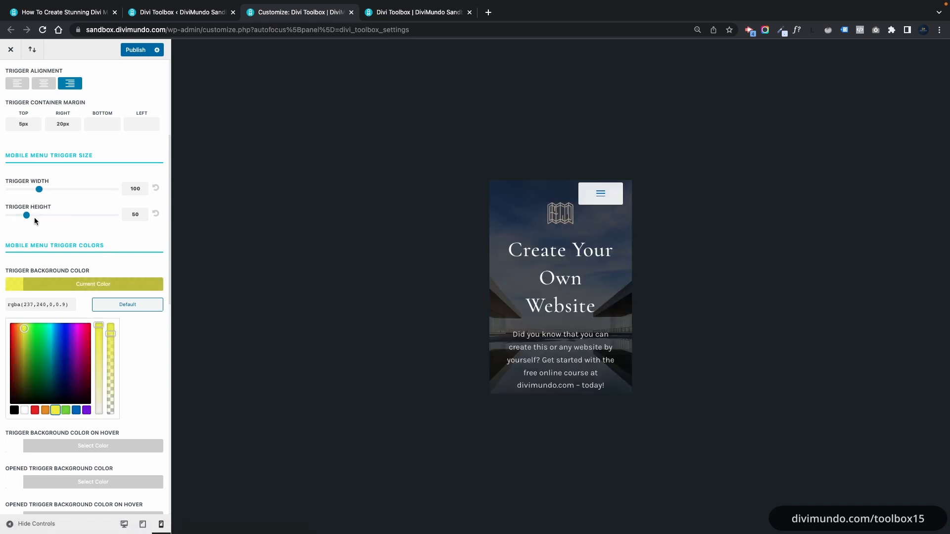
Set the trigger height to 100 and publish the trigger changes
{"action": "left_click_drag", "start_coordinate": [26, 215], "coordinate": [56, 215]}
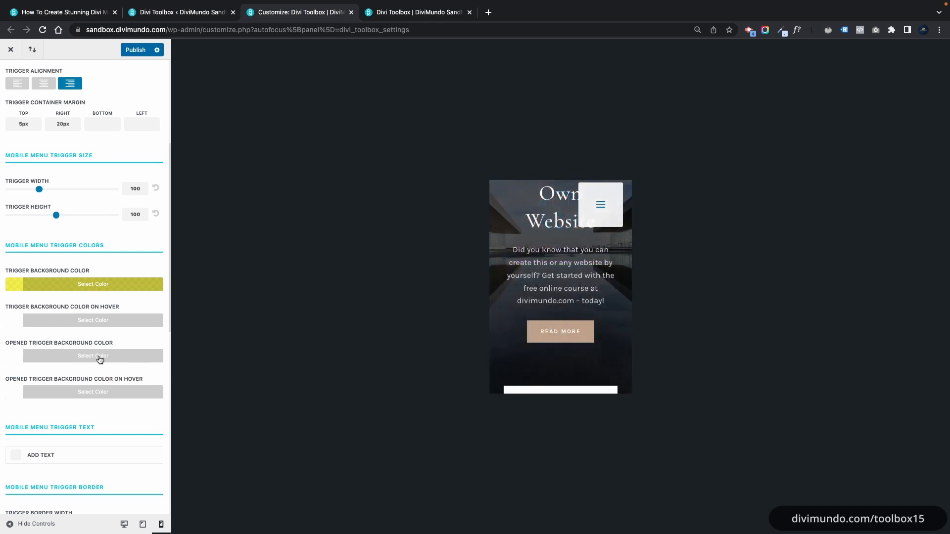
{"action": "left_click", "coordinate": [126, 286]}
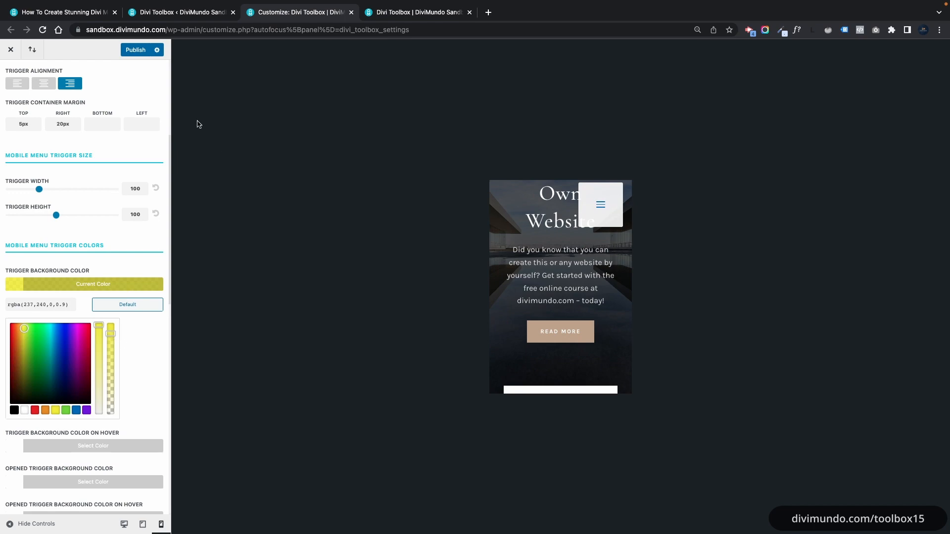
{"action": "left_click", "coordinate": [136, 50]}
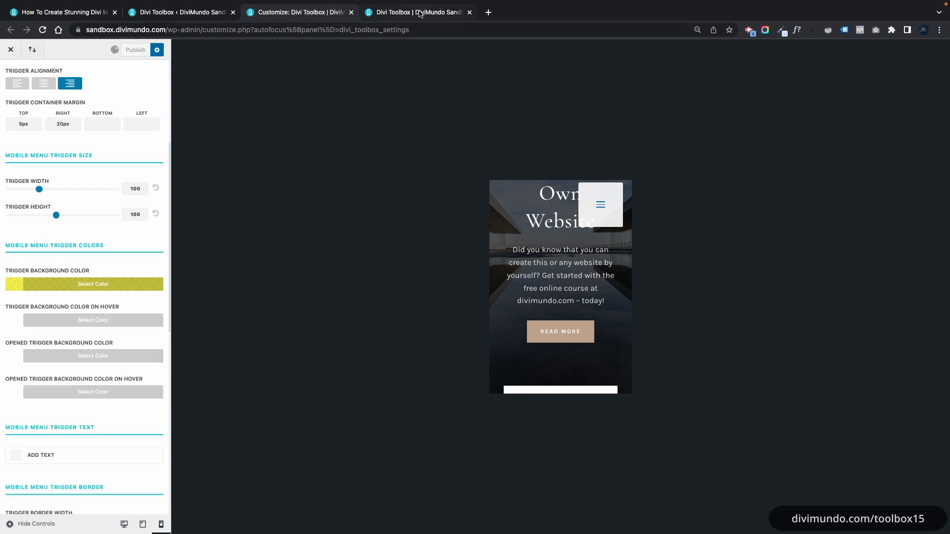
Reload the live page's phone view and check the menu trigger while going down the page
{"action": "left_click", "coordinate": [419, 13]}
{"action": "left_click", "coordinate": [43, 30]}
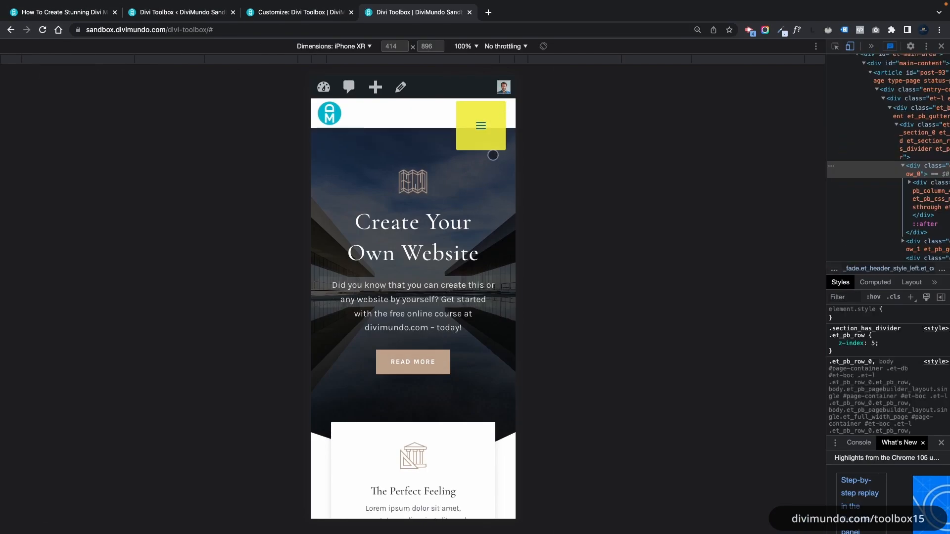
{"action": "scroll", "coordinate": [448, 206], "scroll_direction": "down", "scroll_amount": 3}
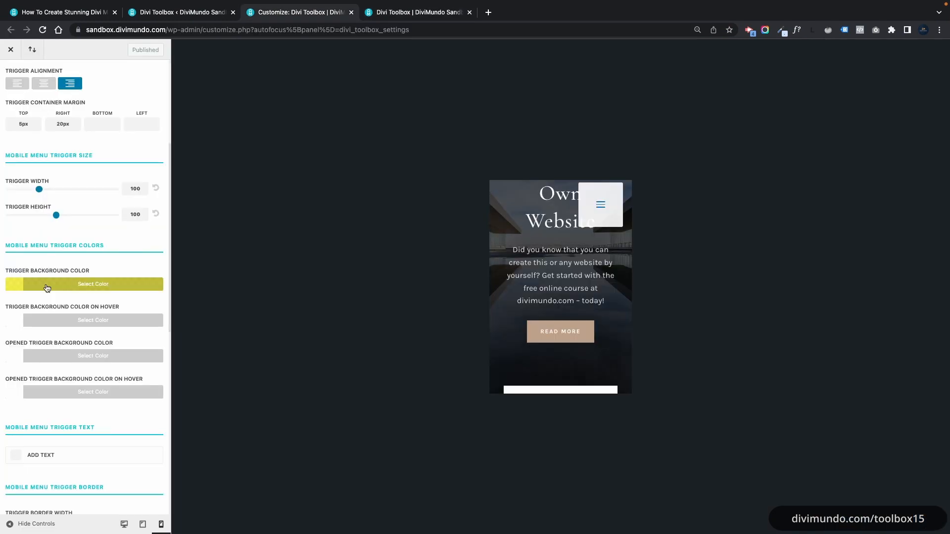
Reset the trigger background color to its default in the Customizer
{"action": "left_click", "coordinate": [47, 288]}
{"action": "left_click", "coordinate": [124, 304]}
{"action": "scroll", "coordinate": [114, 332], "scroll_direction": "down", "scroll_amount": 1}
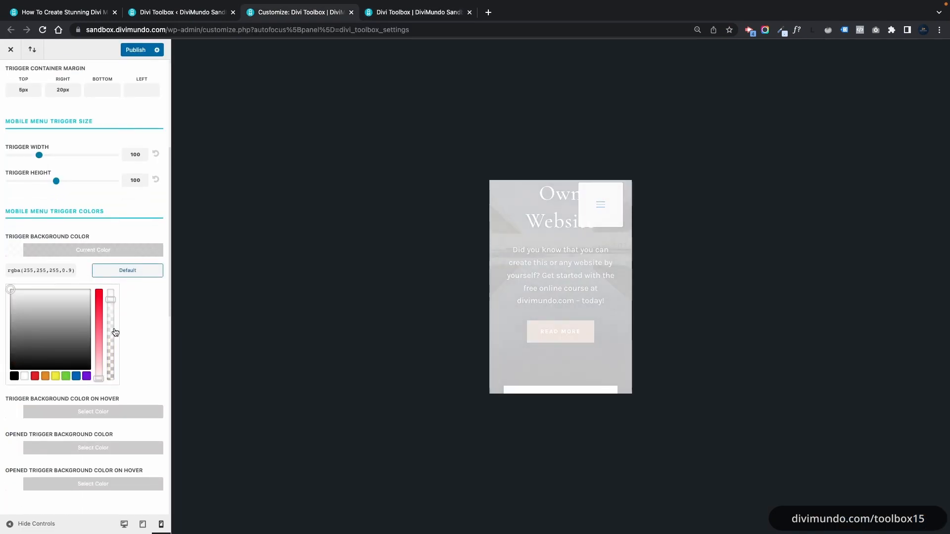
{"action": "scroll", "coordinate": [114, 333], "scroll_direction": "down", "scroll_amount": 5}
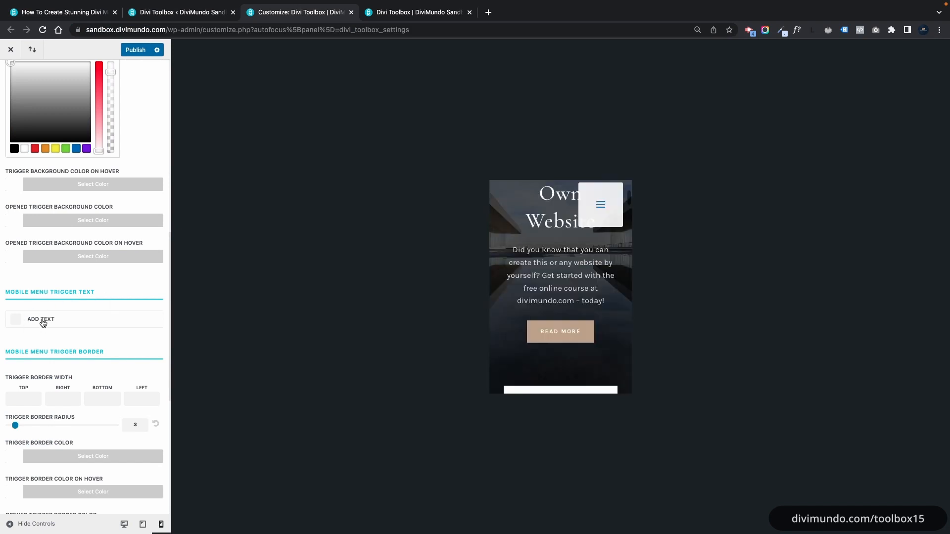
Set both the trigger width and the trigger height to 50
{"action": "scroll", "coordinate": [43, 324], "scroll_direction": "up", "scroll_amount": 10}
{"action": "scroll", "coordinate": [15, 323], "scroll_direction": "down", "scroll_amount": 1}
{"action": "double_click", "coordinate": [127, 343]}
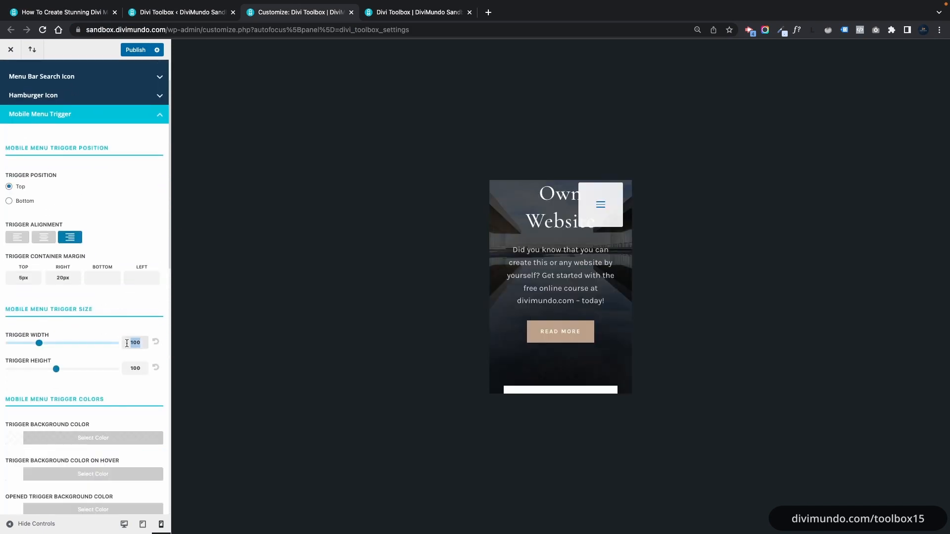
{"action": "type", "text": "50"}
{"action": "key", "text": "Tab"}
{"action": "type", "text": "50"}
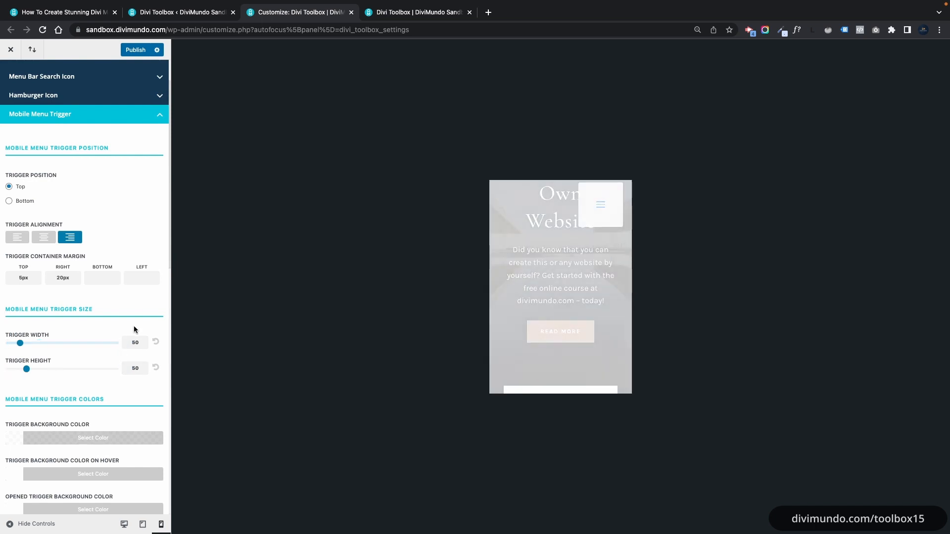
Look over the trigger border and shadow options and turn on Add Text for the mobile menu trigger
{"action": "scroll", "coordinate": [131, 341], "scroll_direction": "down", "scroll_amount": 5}
{"action": "scroll", "coordinate": [131, 345], "scroll_direction": "down", "scroll_amount": 3}
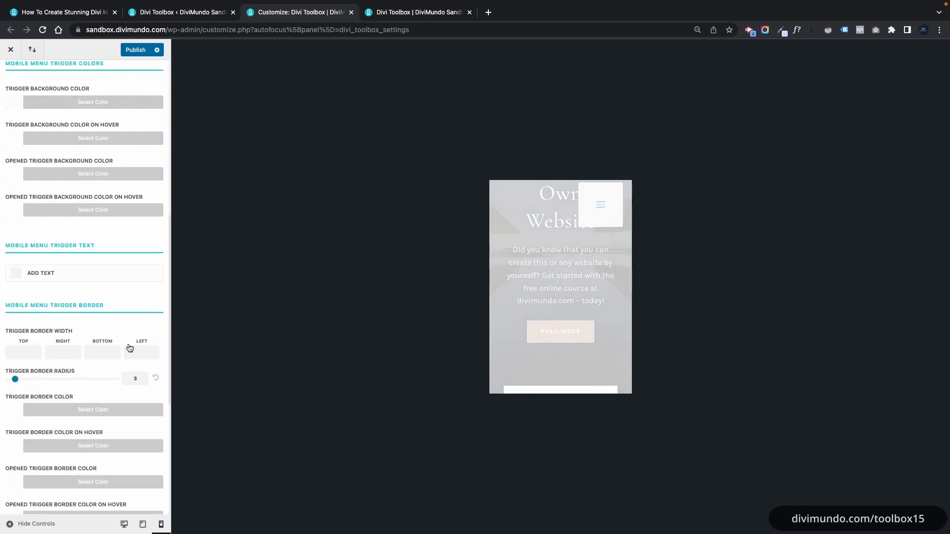
{"action": "scroll", "coordinate": [130, 348], "scroll_direction": "down", "scroll_amount": 5}
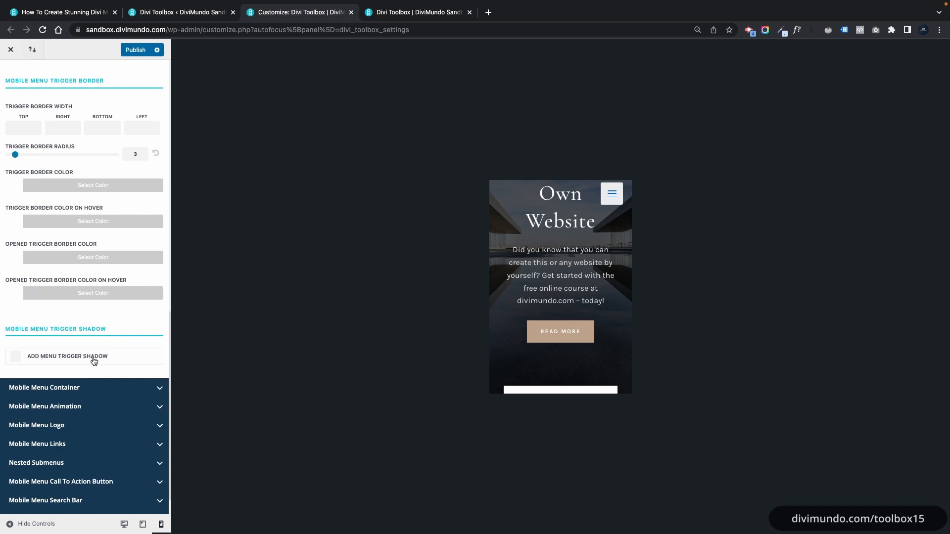
{"action": "scroll", "coordinate": [36, 184], "scroll_direction": "up", "scroll_amount": 3}
{"action": "left_click", "coordinate": [35, 181]}
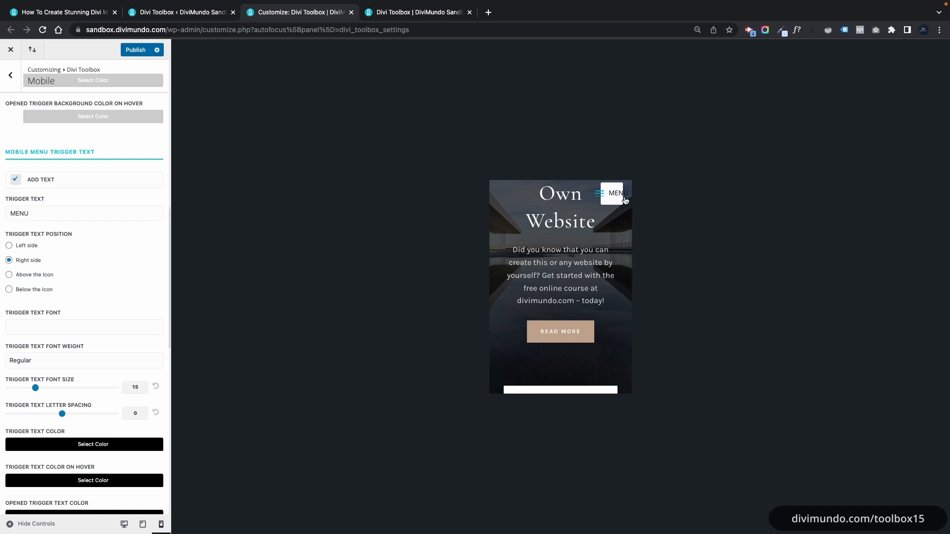
Check the trigger's MENU text over the preview page and set the trigger text position to Left side
{"action": "scroll", "coordinate": [581, 269], "scroll_direction": "down", "scroll_amount": 10}
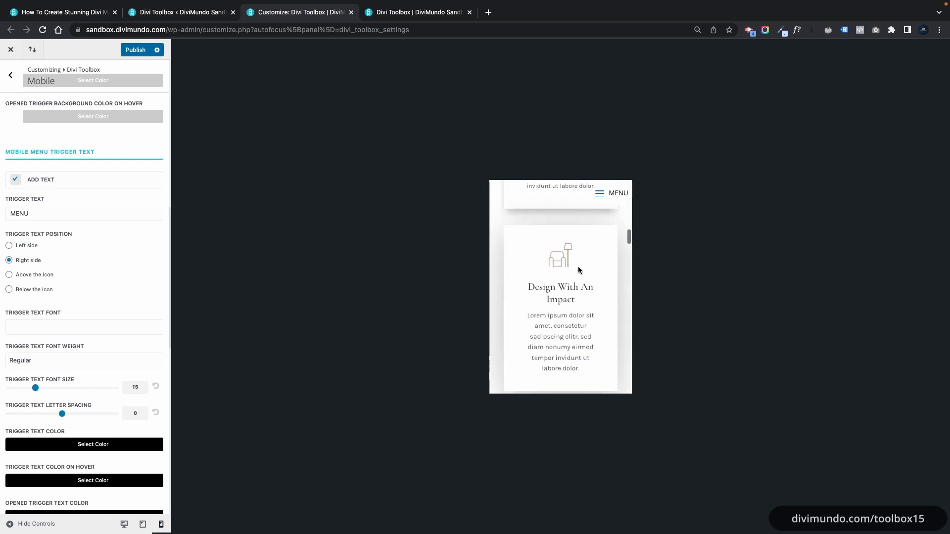
{"action": "scroll", "coordinate": [579, 268], "scroll_direction": "up", "scroll_amount": 2}
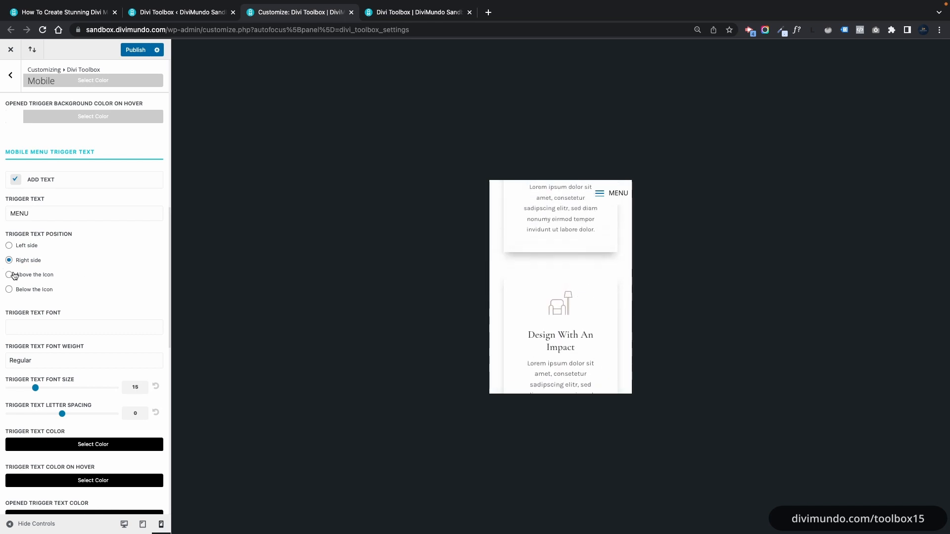
{"action": "left_click", "coordinate": [27, 246]}
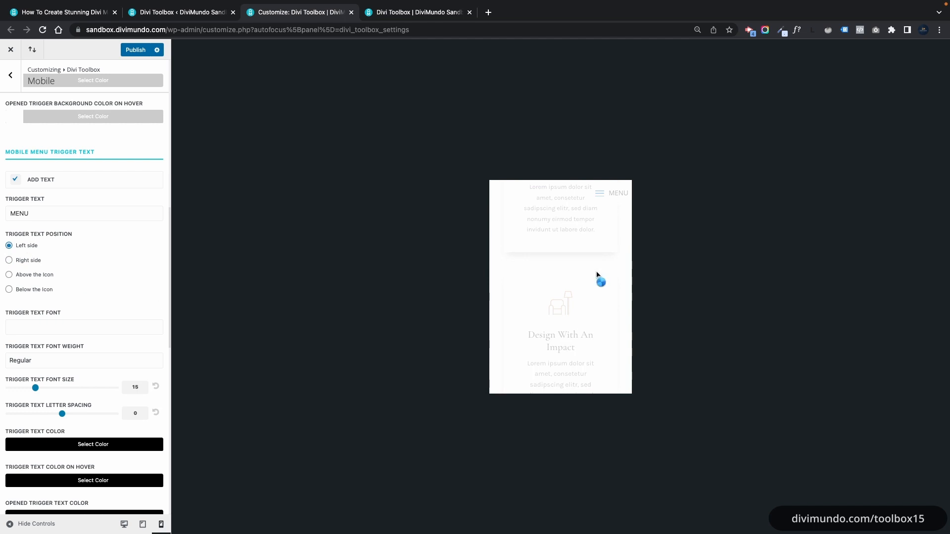
Inspect the MENU text beside the trigger in the preview and set the trigger width to 100
{"action": "scroll", "coordinate": [618, 231], "scroll_direction": "up", "scroll_amount": 8}
{"action": "scroll", "coordinate": [612, 230], "scroll_direction": "down", "scroll_amount": 1}
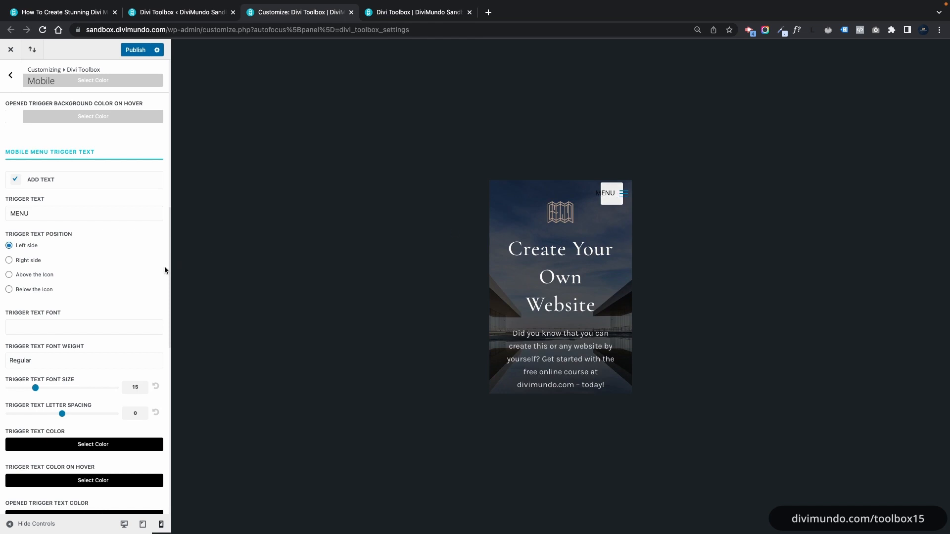
{"action": "scroll", "coordinate": [132, 272], "scroll_direction": "up", "scroll_amount": 5}
{"action": "scroll", "coordinate": [131, 276], "scroll_direction": "up", "scroll_amount": 10}
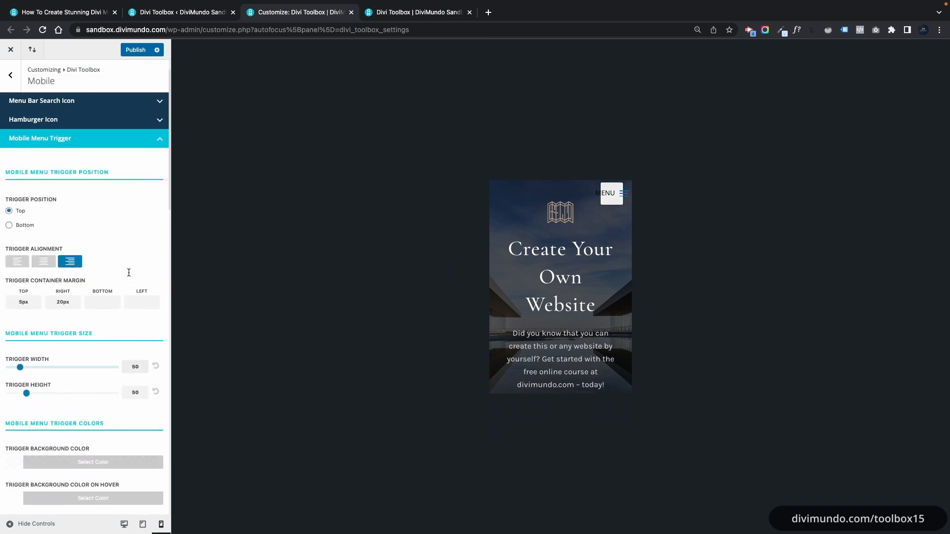
{"action": "scroll", "coordinate": [128, 276], "scroll_direction": "down", "scroll_amount": 5}
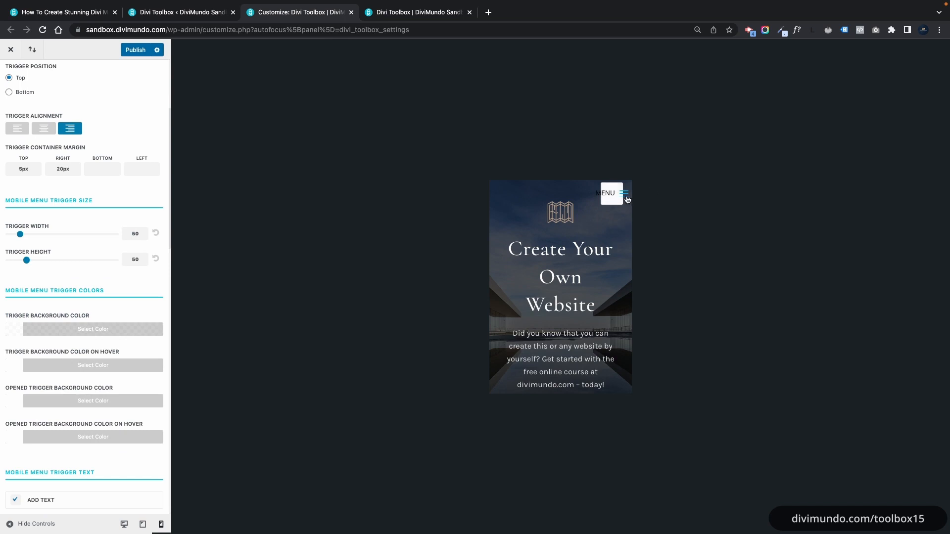
{"action": "left_click", "coordinate": [624, 195]}
{"action": "left_click", "coordinate": [623, 196]}
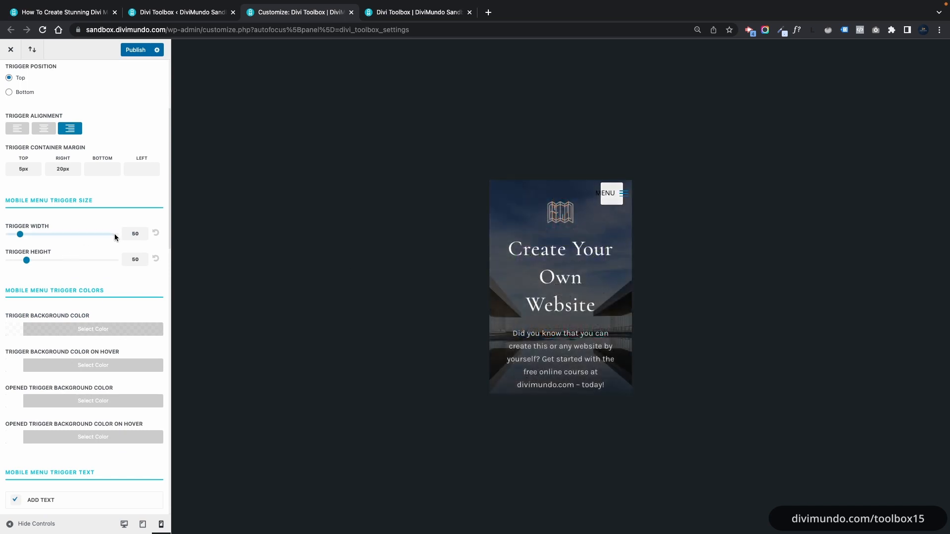
{"action": "type", "text": "100"}
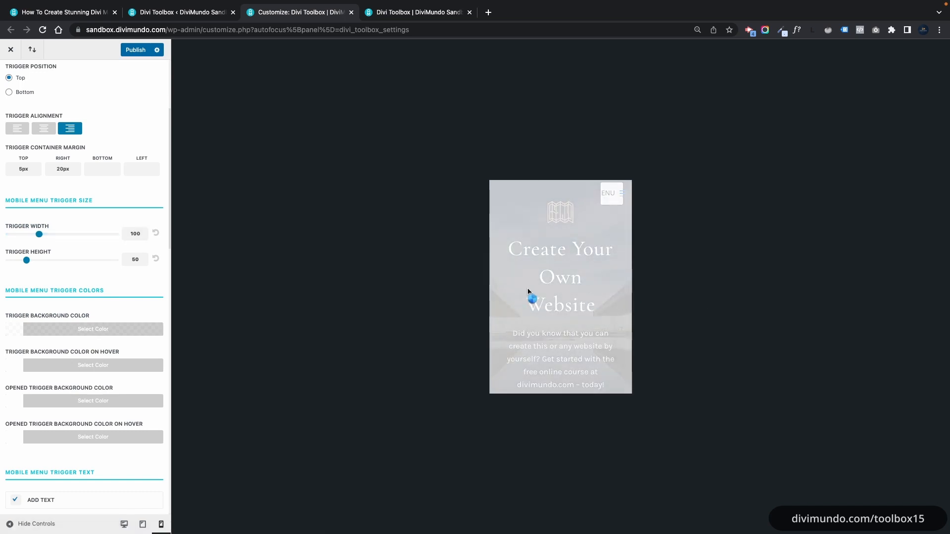
Check the trigger over the scrolled preview page, then look over the trigger text color and border options
{"action": "scroll", "coordinate": [577, 286], "scroll_direction": "down", "scroll_amount": 4}
{"action": "scroll", "coordinate": [578, 286], "scroll_direction": "down", "scroll_amount": 3}
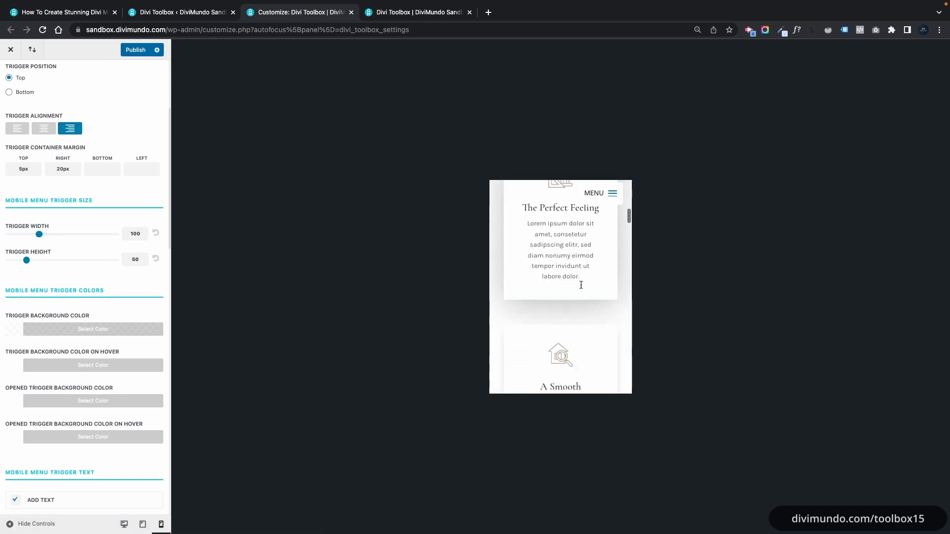
{"action": "left_click", "coordinate": [612, 195]}
{"action": "left_click", "coordinate": [614, 196]}
{"action": "scroll", "coordinate": [58, 305], "scroll_direction": "down", "scroll_amount": 5}
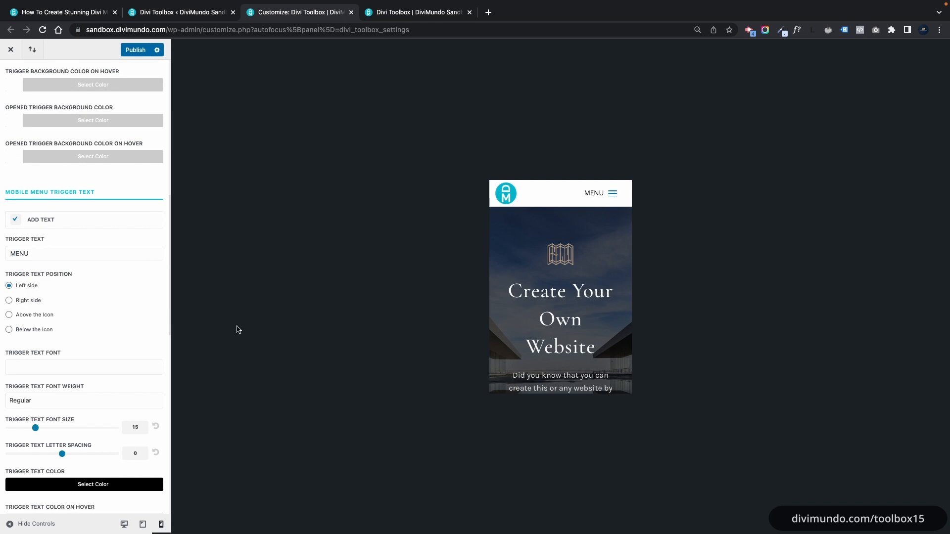
{"action": "scroll", "coordinate": [74, 346], "scroll_direction": "down", "scroll_amount": 3}
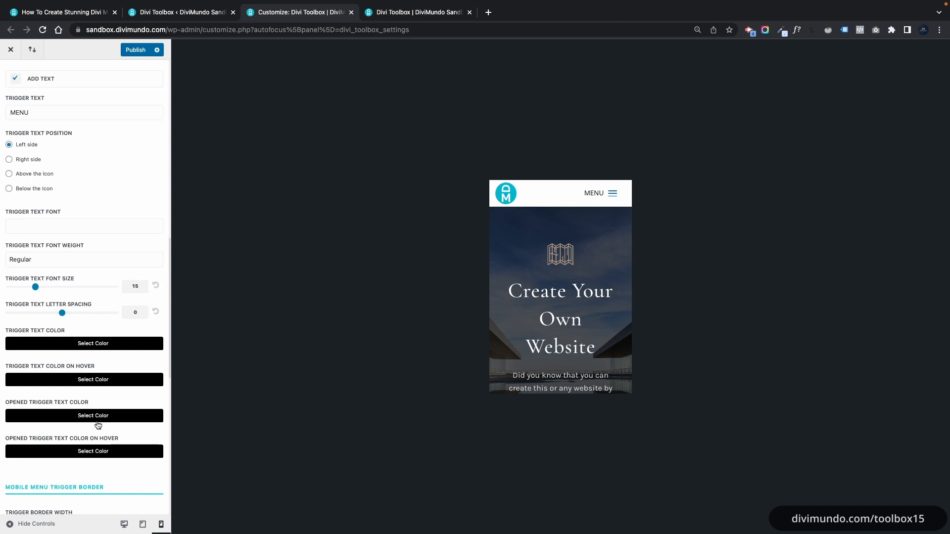
{"action": "scroll", "coordinate": [93, 422], "scroll_direction": "down", "scroll_amount": 5}
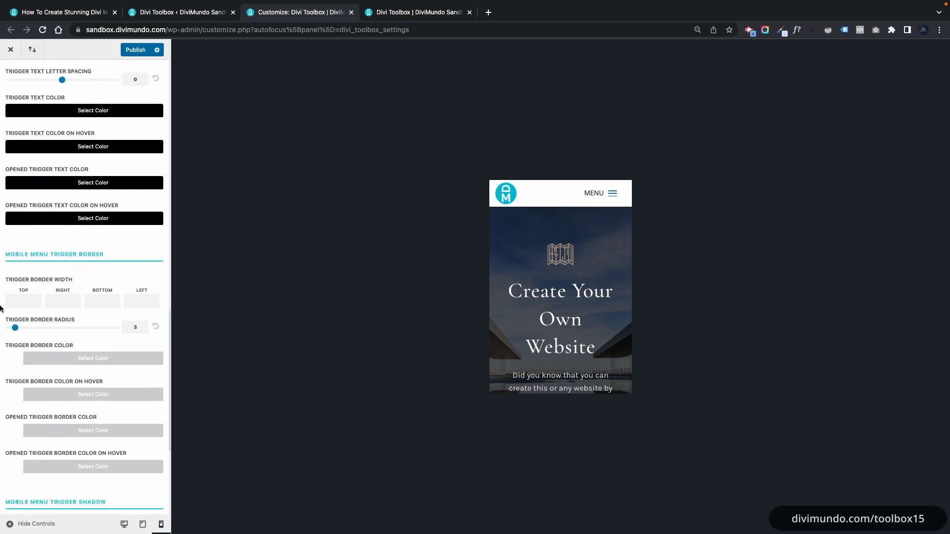
Turn off Add Text for the mobile menu trigger and set the trigger width to 50
{"action": "scroll", "coordinate": [105, 304], "scroll_direction": "up", "scroll_amount": 10}
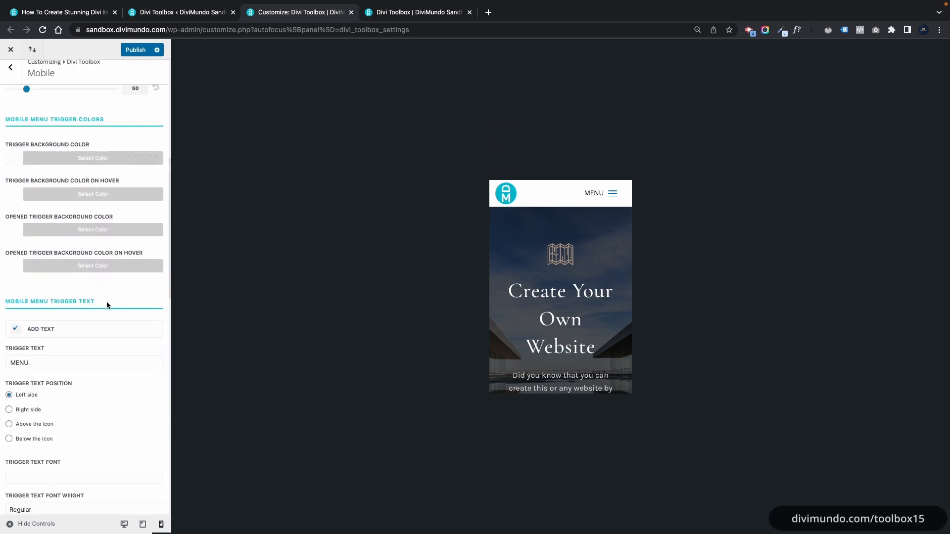
{"action": "scroll", "coordinate": [107, 304], "scroll_direction": "down", "scroll_amount": 1}
{"action": "left_click", "coordinate": [22, 275]}
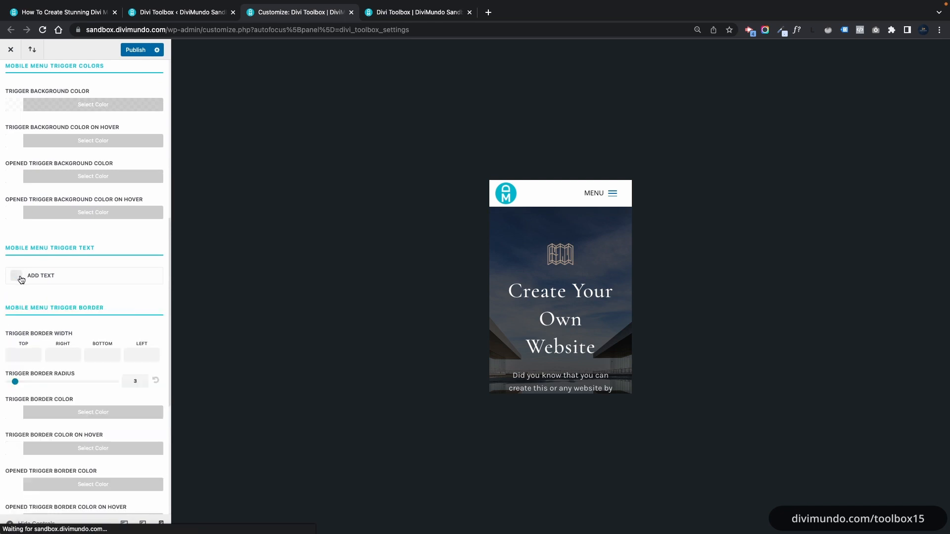
{"action": "scroll", "coordinate": [24, 277], "scroll_direction": "up", "scroll_amount": 5}
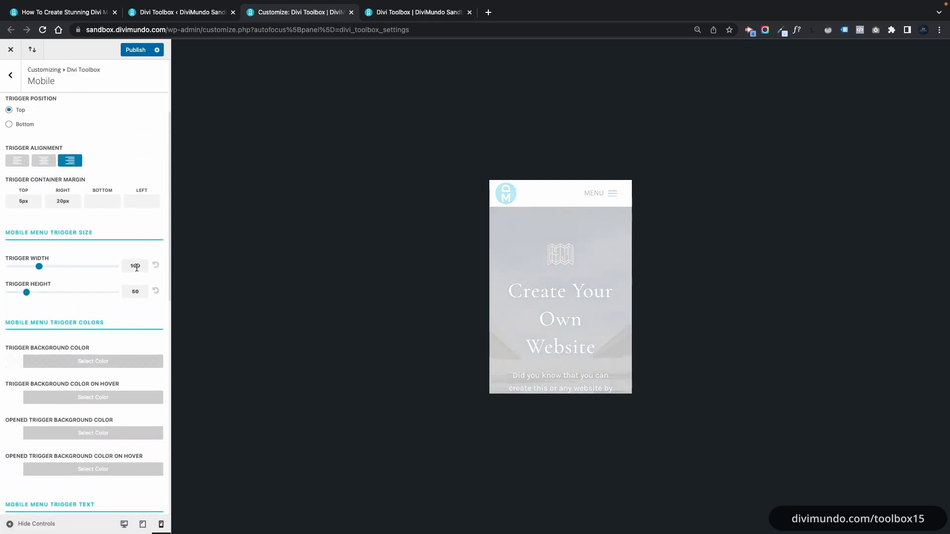
{"action": "double_click", "coordinate": [137, 267]}
{"action": "type", "text": "50"}
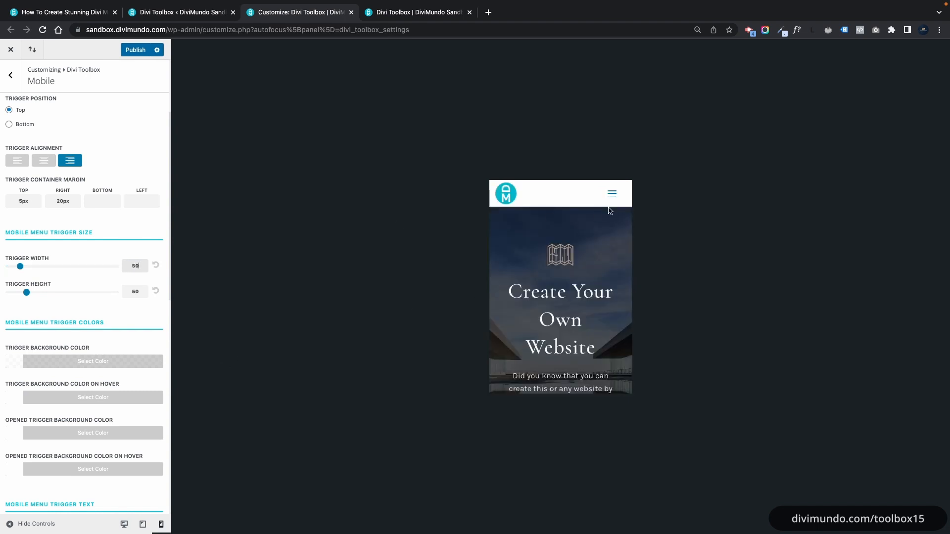
Set the mobile menu trigger's border radius to 50
{"action": "scroll", "coordinate": [610, 211], "scroll_direction": "down", "scroll_amount": 2}
{"action": "scroll", "coordinate": [84, 265], "scroll_direction": "down", "scroll_amount": 8}
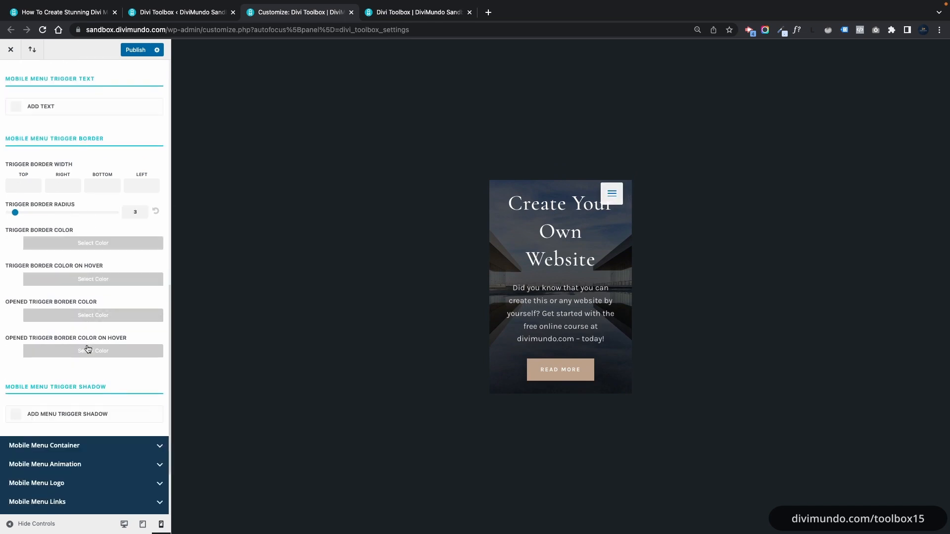
{"action": "scroll", "coordinate": [88, 349], "scroll_direction": "down", "scroll_amount": 2}
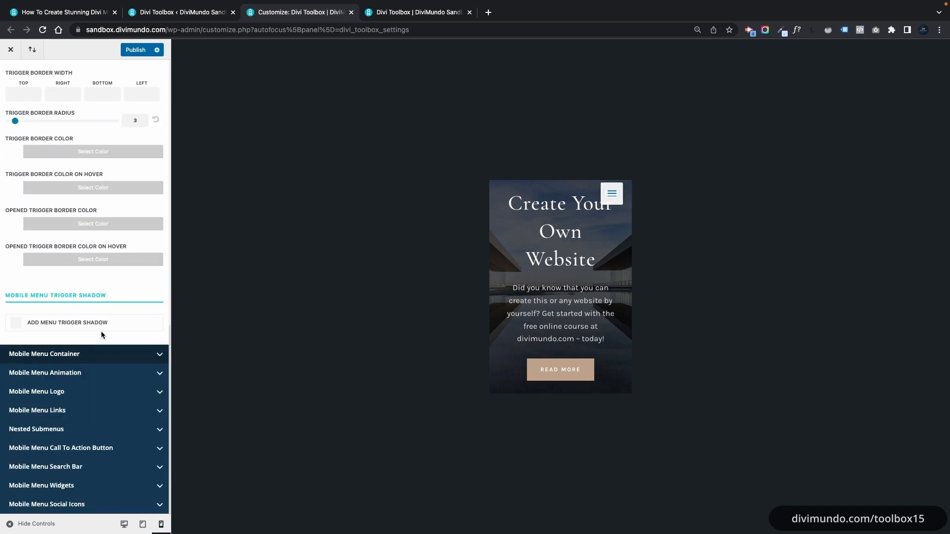
{"action": "scroll", "coordinate": [102, 235], "scroll_direction": "up", "scroll_amount": 1}
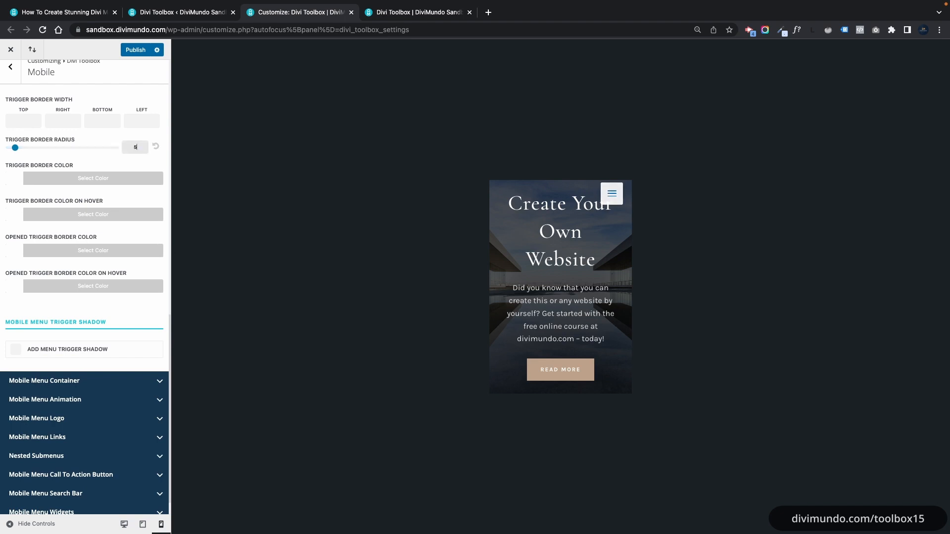
{"action": "type", "text": "0"}
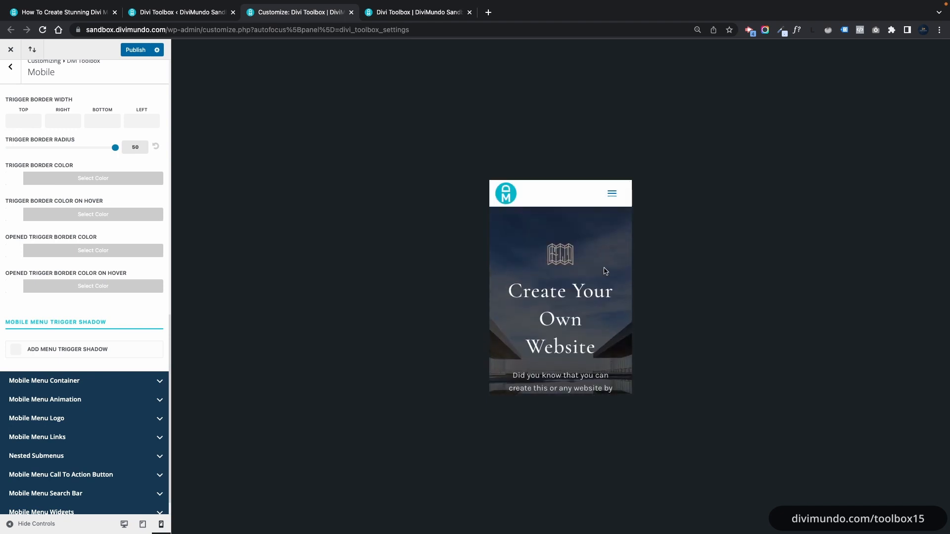
Check the trigger by opening and closing the mobile menu in the preview, and publish the changes
{"action": "scroll", "coordinate": [602, 236], "scroll_direction": "down", "scroll_amount": 10}
{"action": "scroll", "coordinate": [69, 294], "scroll_direction": "down", "scroll_amount": 1}
{"action": "scroll", "coordinate": [69, 292], "scroll_direction": "up", "scroll_amount": 3}
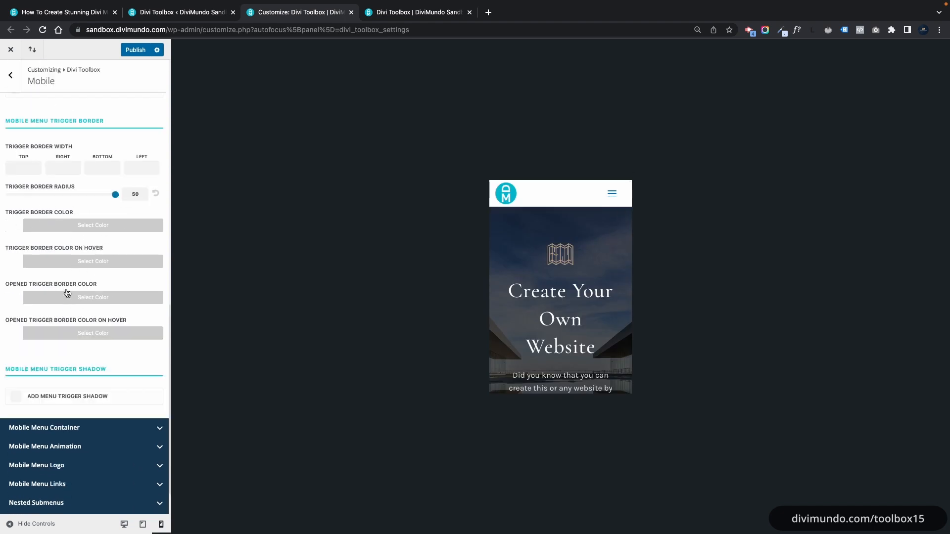
{"action": "left_click", "coordinate": [621, 193]}
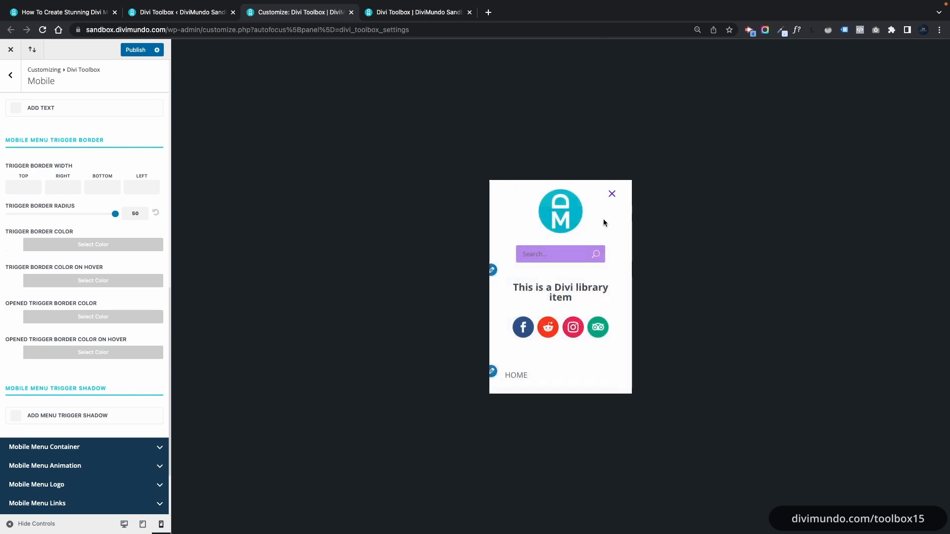
{"action": "left_click", "coordinate": [611, 193]}
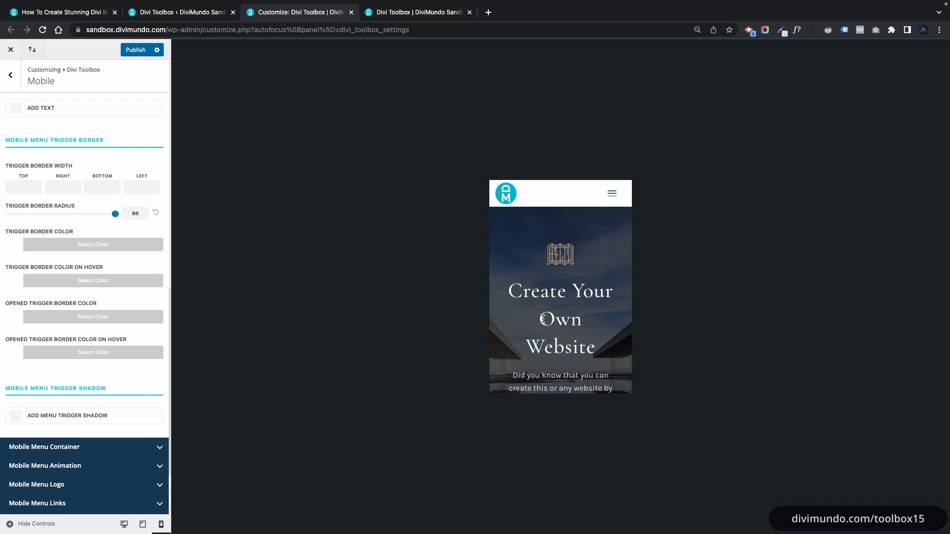
{"action": "left_click", "coordinate": [137, 50]}
Enable Page Animation in the Mobile Menu Animation settings and test opening and closing the menu in the preview
{"action": "left_click", "coordinate": [50, 467]}
{"action": "scroll", "coordinate": [42, 346], "scroll_direction": "down", "scroll_amount": 6}
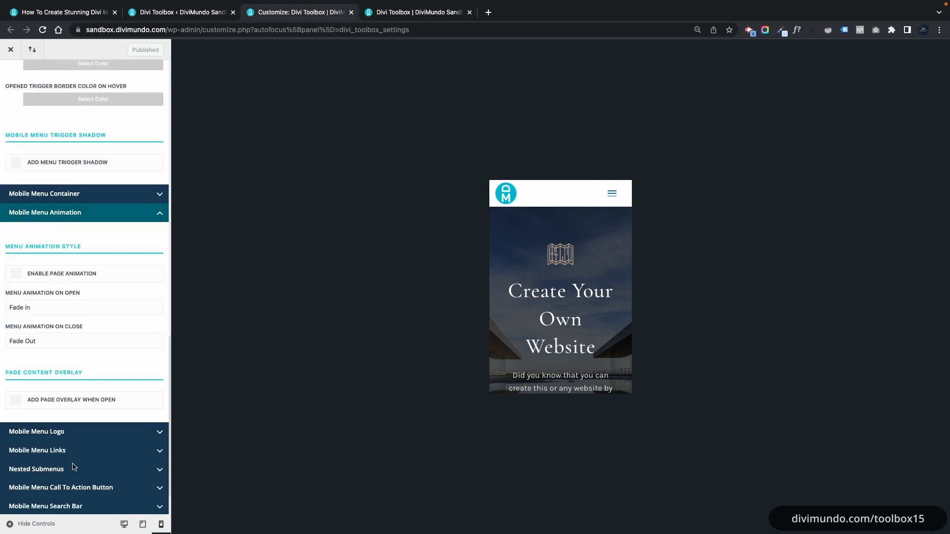
{"action": "left_click", "coordinate": [35, 236]}
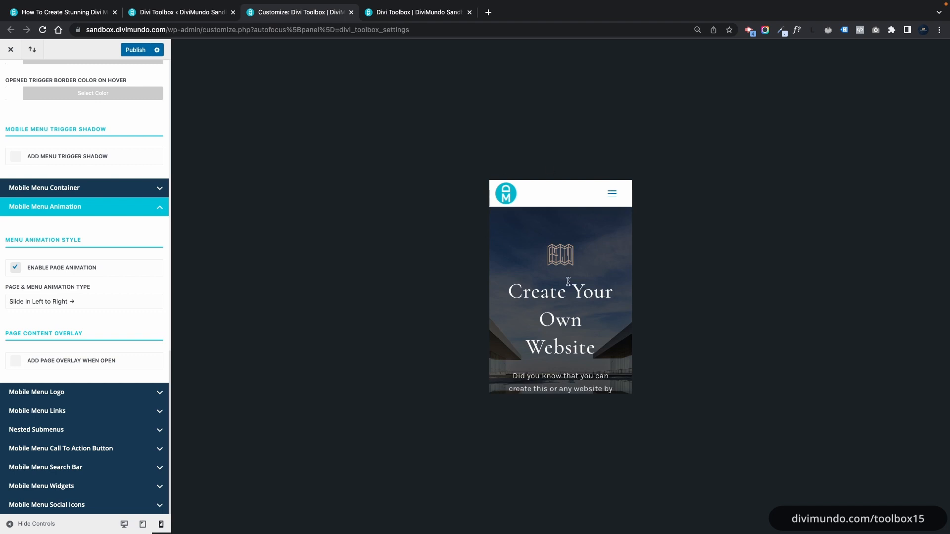
{"action": "left_click", "coordinate": [613, 196]}
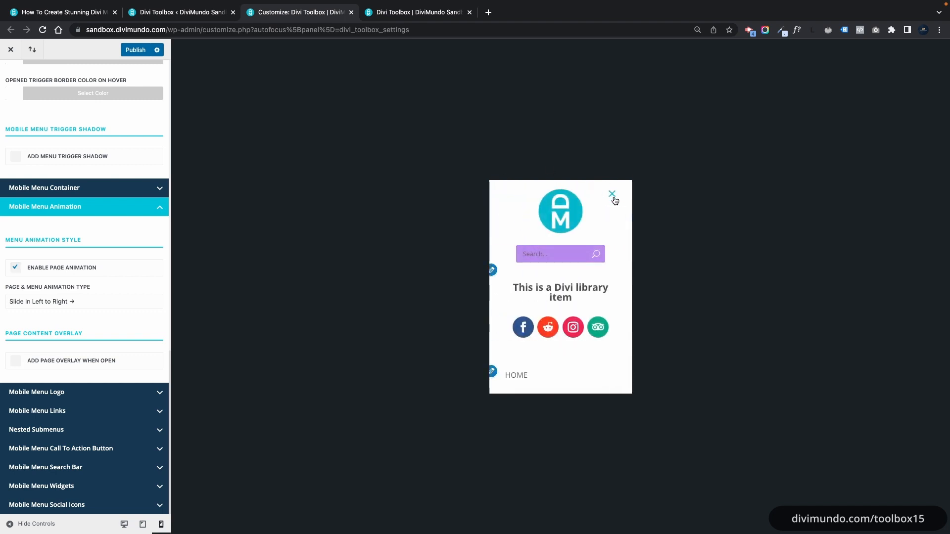
{"action": "left_click", "coordinate": [613, 195]}
{"action": "left_click", "coordinate": [613, 196]}
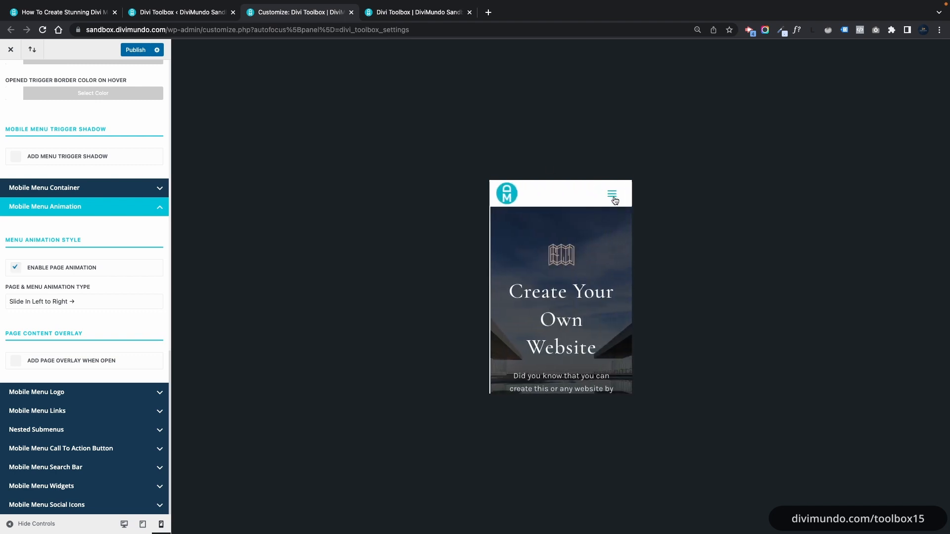
{"action": "left_click", "coordinate": [612, 194]}
Set the page and menu animation type to Slide In from the Top and test it in the preview
{"action": "left_click", "coordinate": [84, 302]}
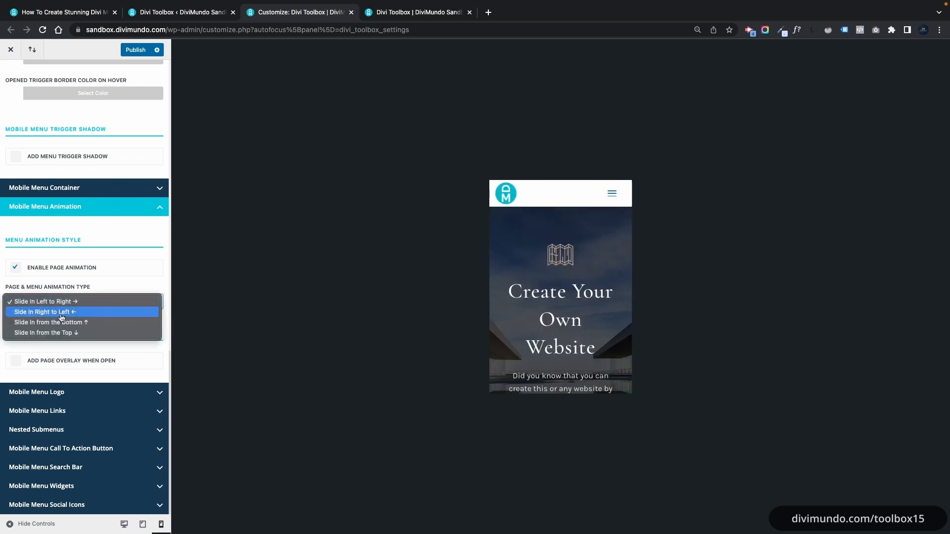
{"action": "left_click", "coordinate": [85, 333]}
{"action": "left_click", "coordinate": [612, 194]}
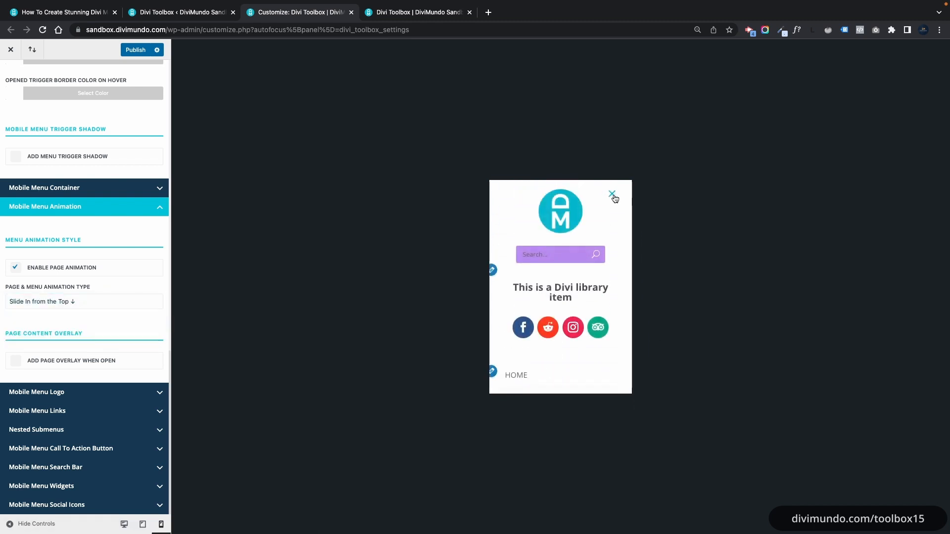
{"action": "left_click", "coordinate": [613, 194]}
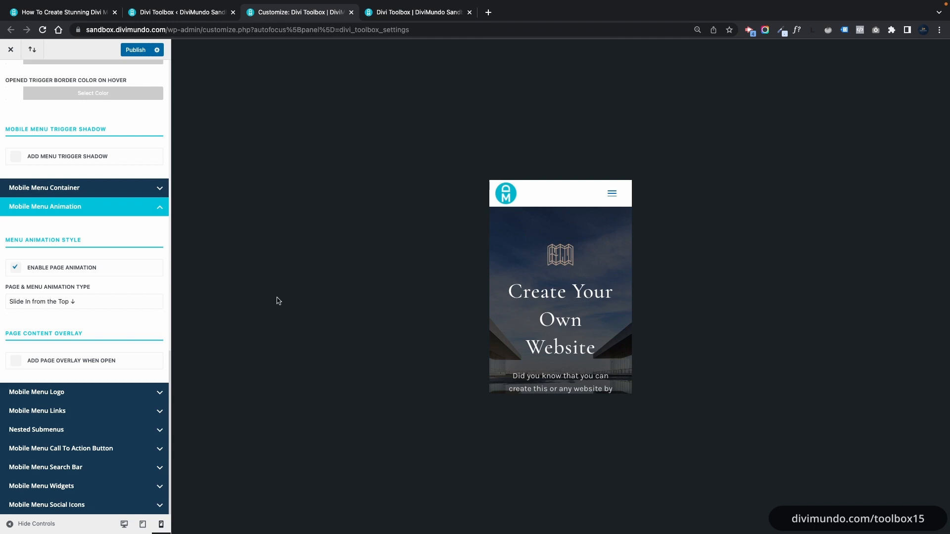
Disable Page Animation and test the menu's fade animation in the preview
{"action": "left_click", "coordinate": [16, 270]}
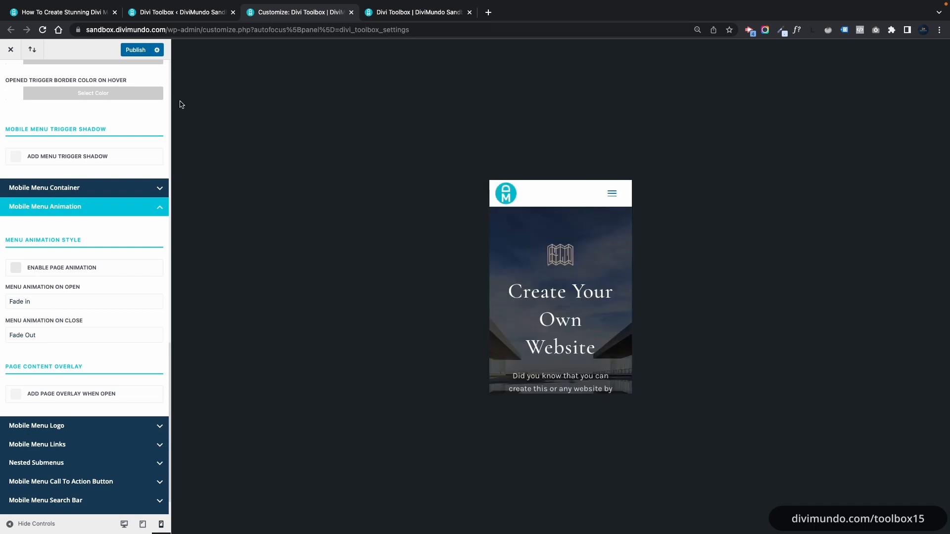
{"action": "left_click", "coordinate": [612, 193]}
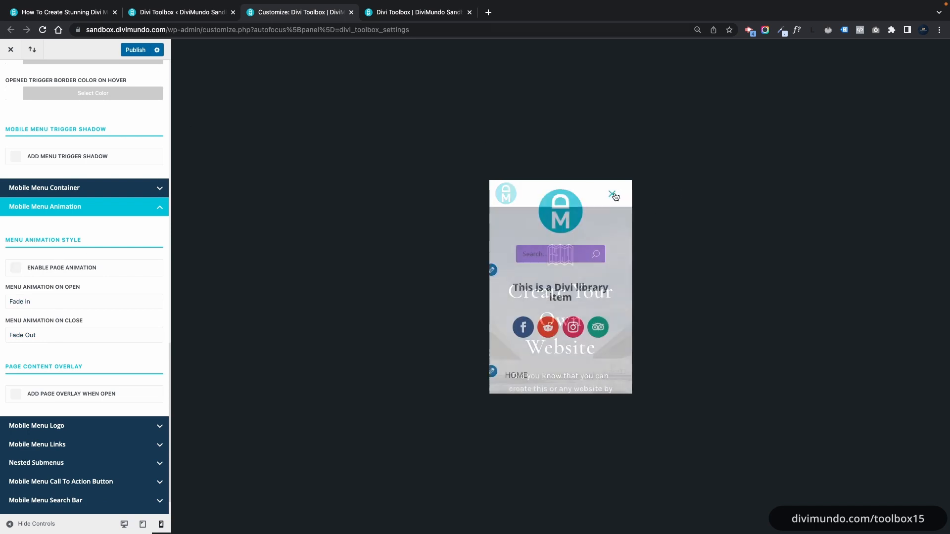
{"action": "left_click", "coordinate": [615, 197]}
Set the menu animation on open to Tilt In Right and on close to Tilt Out Right, and test both in the preview
{"action": "left_click", "coordinate": [99, 302]}
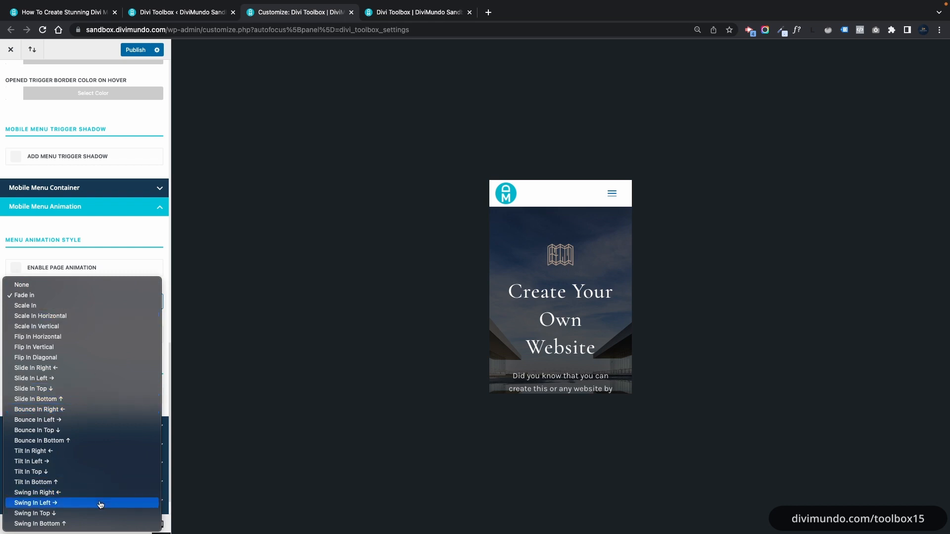
{"action": "left_click", "coordinate": [73, 451]}
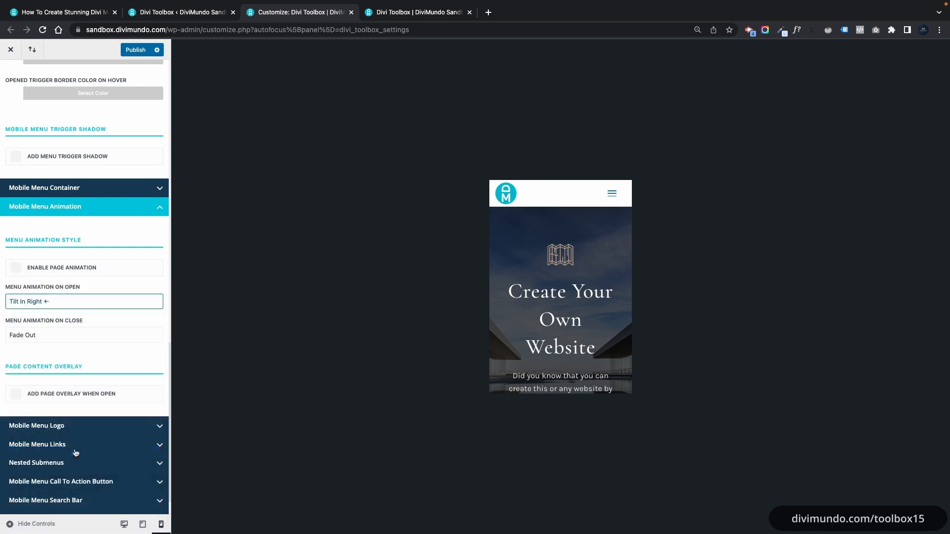
{"action": "left_click", "coordinate": [57, 336]}
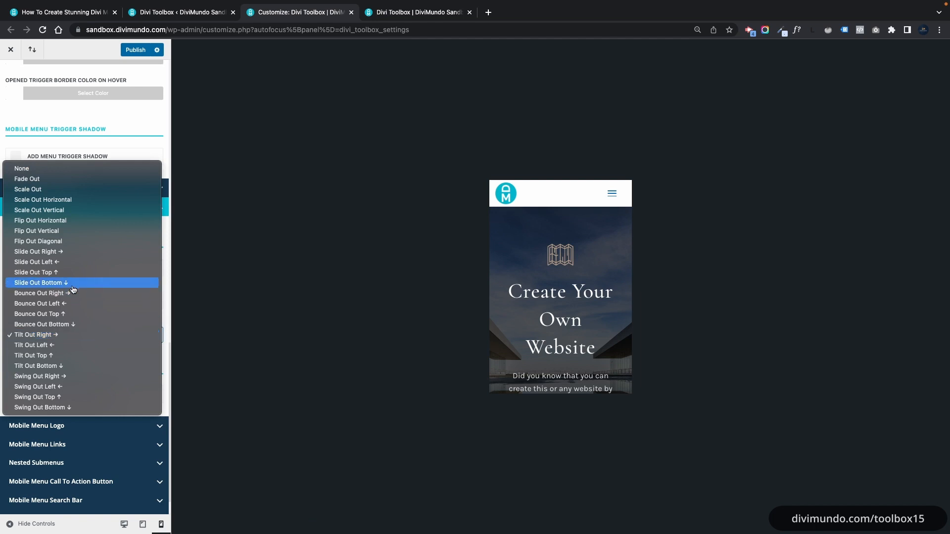
{"action": "left_click", "coordinate": [58, 335]}
{"action": "left_click", "coordinate": [622, 195]}
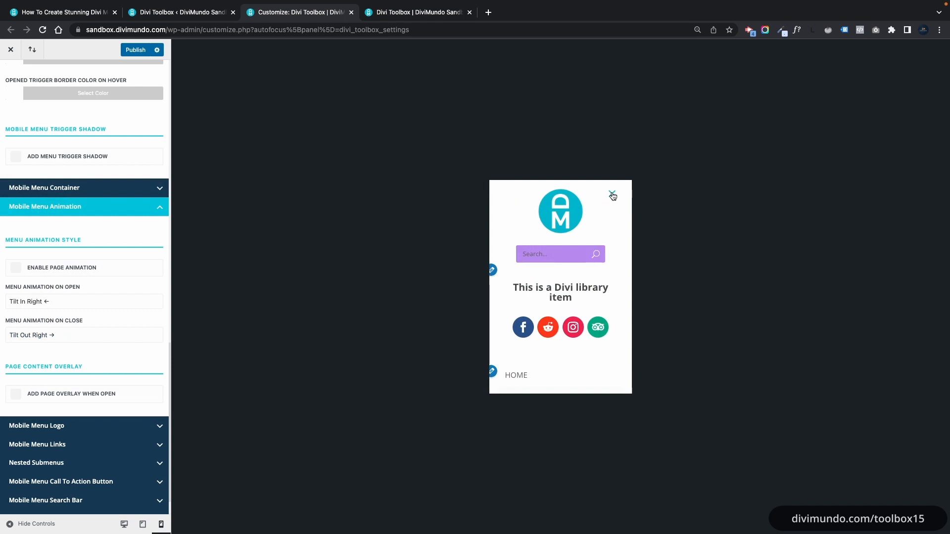
{"action": "left_click", "coordinate": [612, 196]}
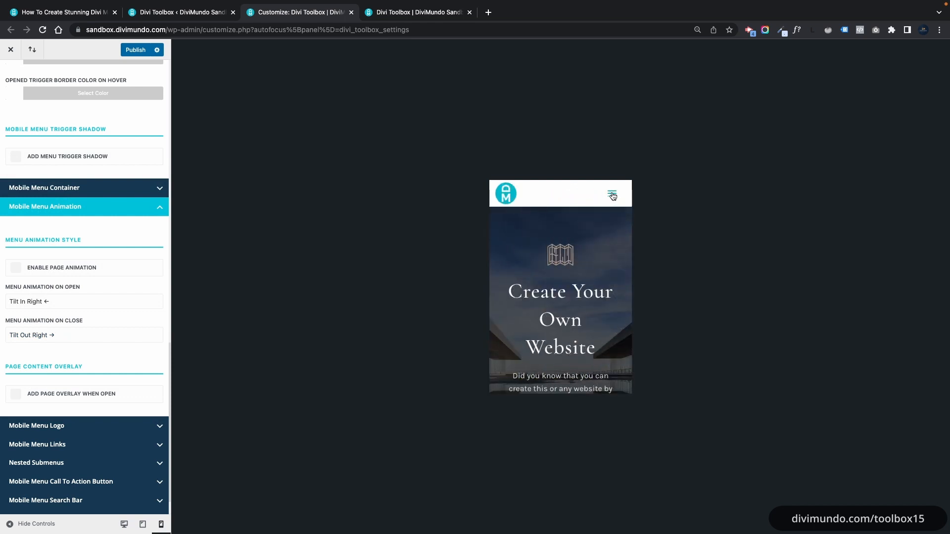
Set the menu animation on open to Bounce In Right and on close to Bounce Out Right, and test both in the preview
{"action": "left_click", "coordinate": [49, 303]}
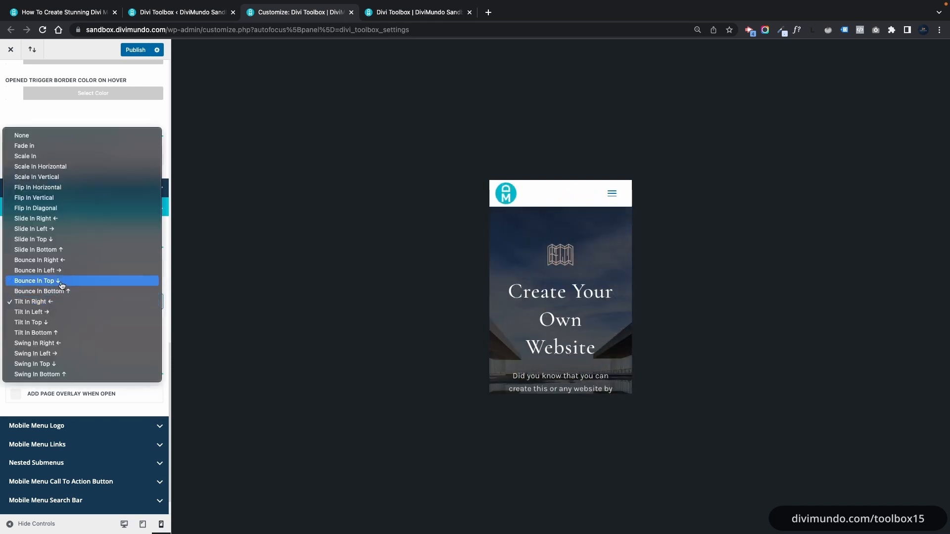
{"action": "left_click", "coordinate": [66, 260]}
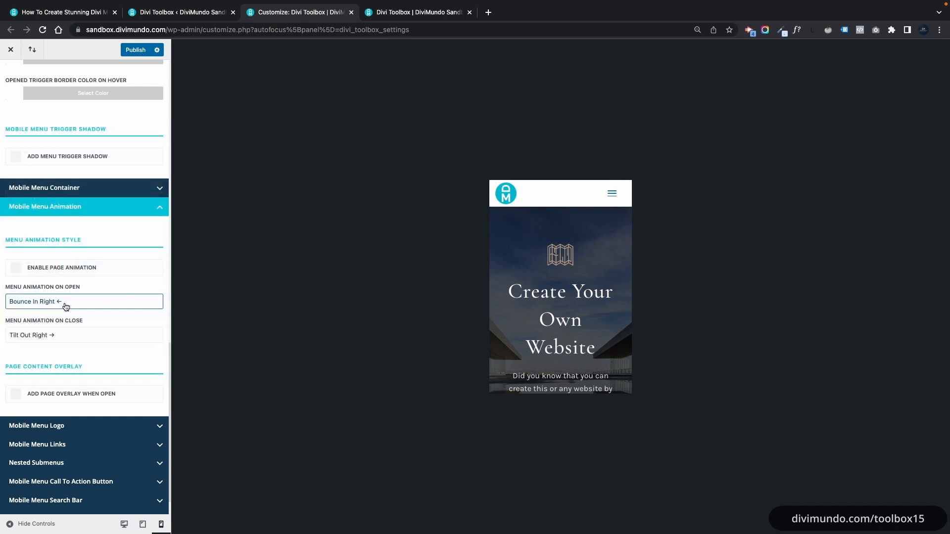
{"action": "left_click", "coordinate": [62, 334]}
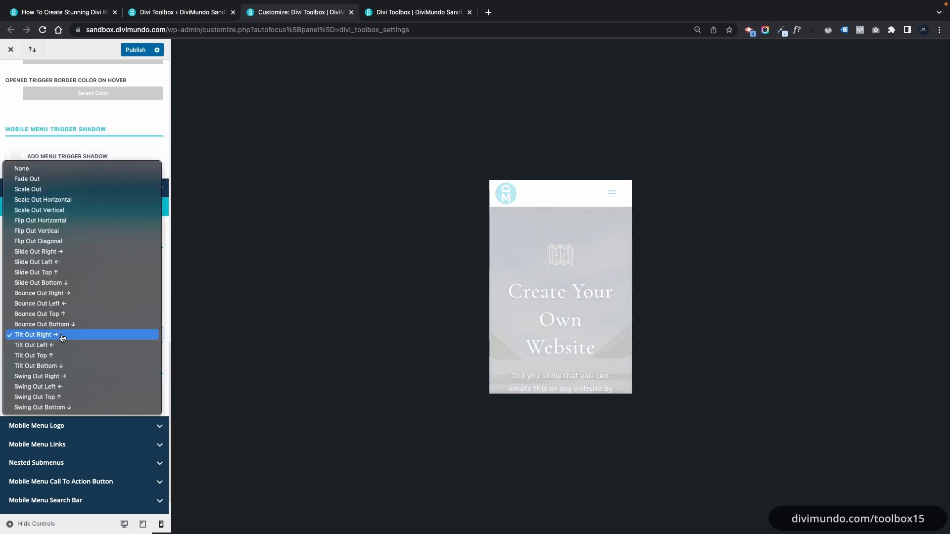
{"action": "left_click", "coordinate": [65, 294]}
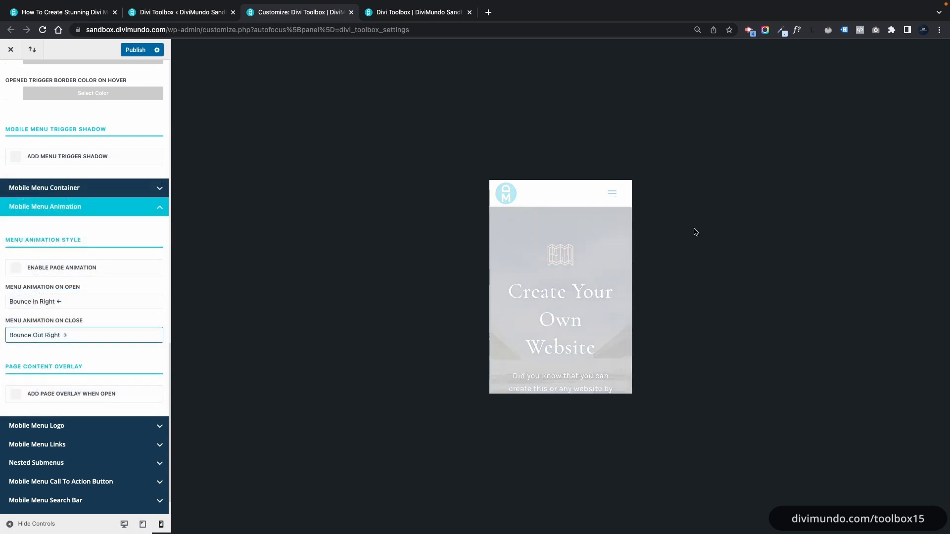
{"action": "left_click", "coordinate": [612, 196]}
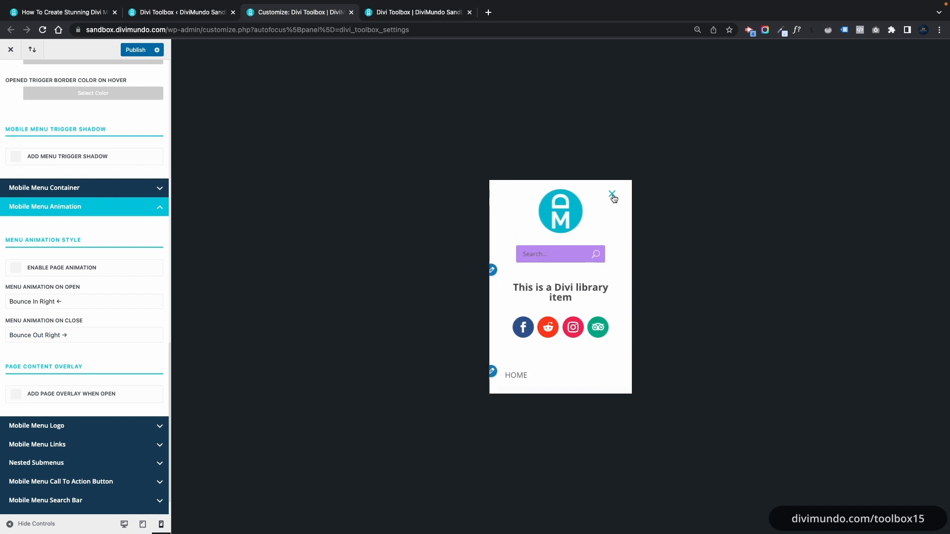
{"action": "left_click", "coordinate": [612, 195]}
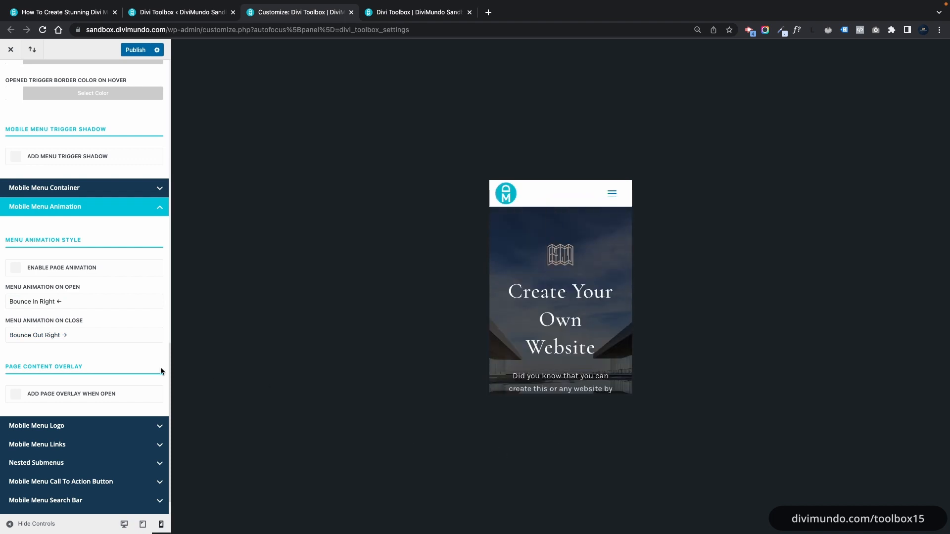
Open the list of animation choices for the menu animation on open
{"action": "left_click", "coordinate": [74, 303]}
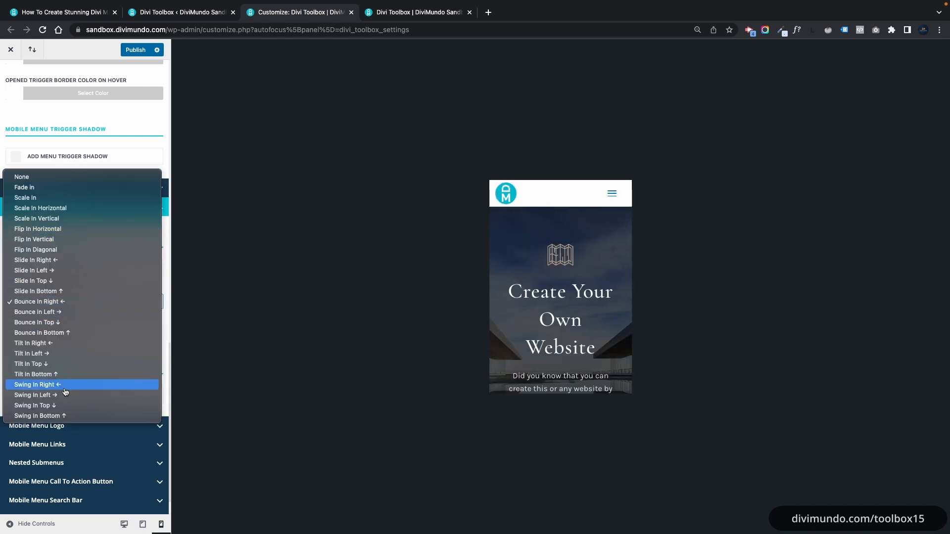